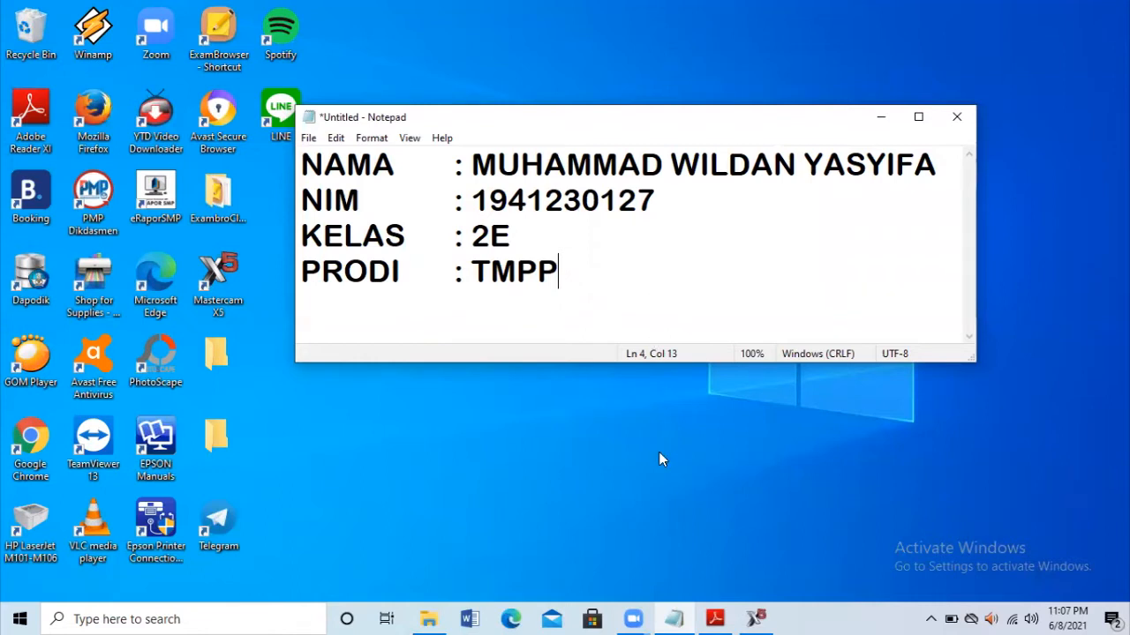
# Step: Switch to Mastercam Design X5 and set the units for analyze distance to Millimeters in the system configuration
pyautogui.click(761, 617)
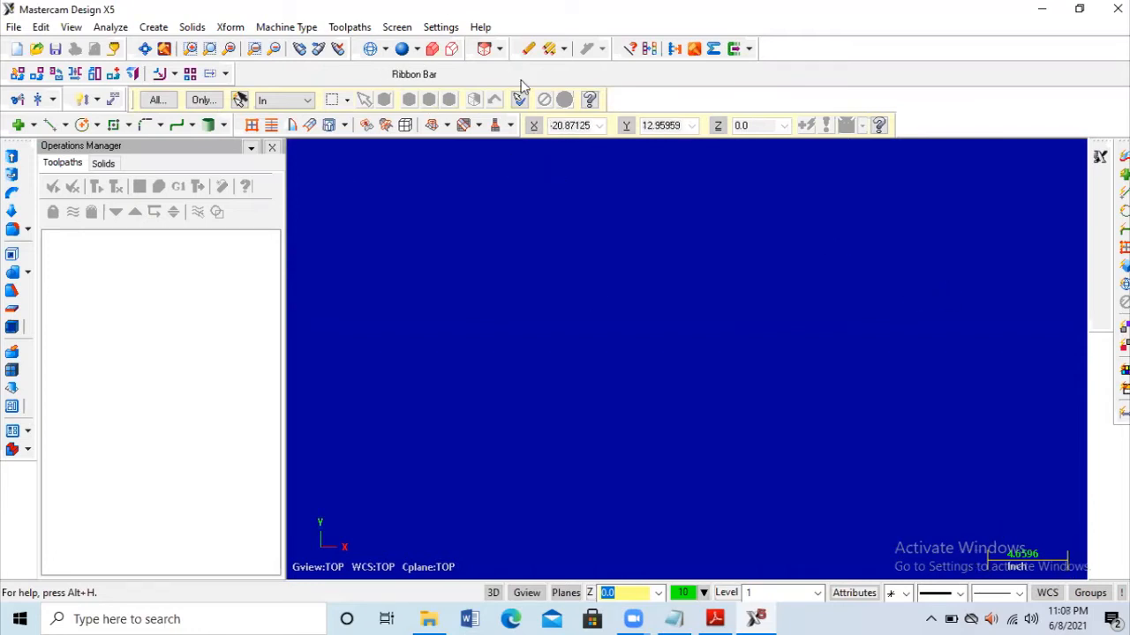
pyautogui.click(441, 28)
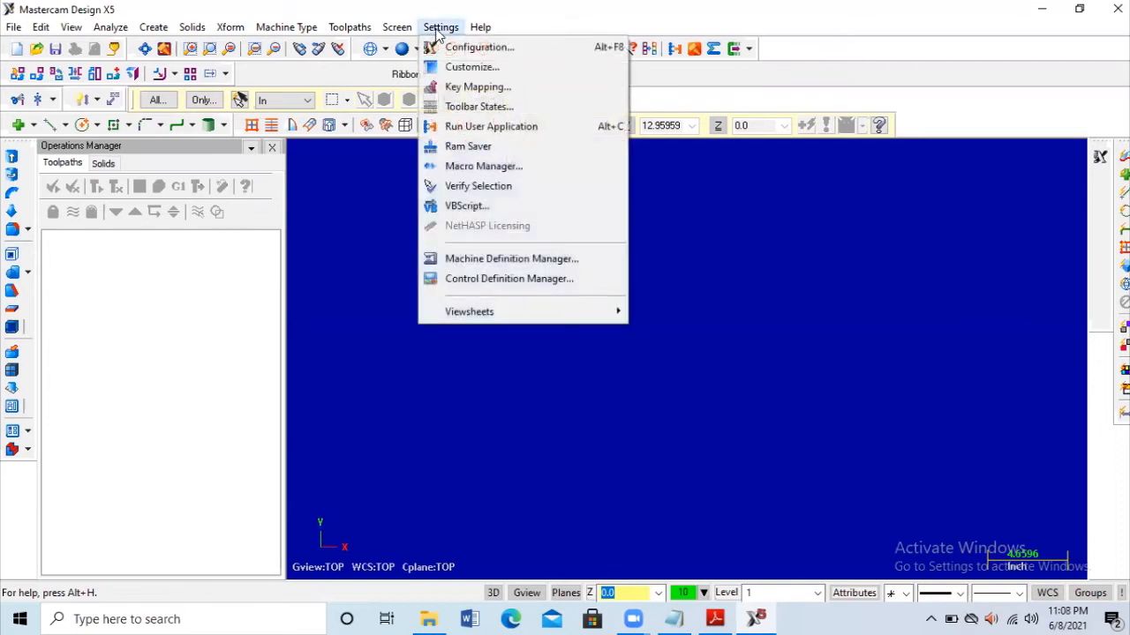
pyautogui.click(481, 48)
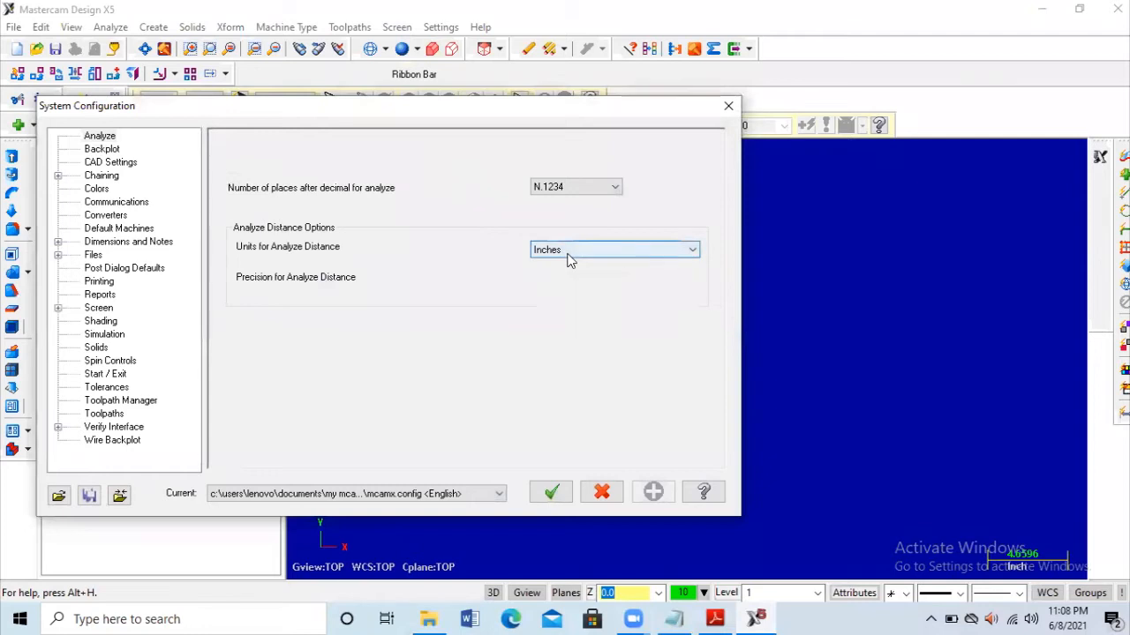
pyautogui.click(568, 252)
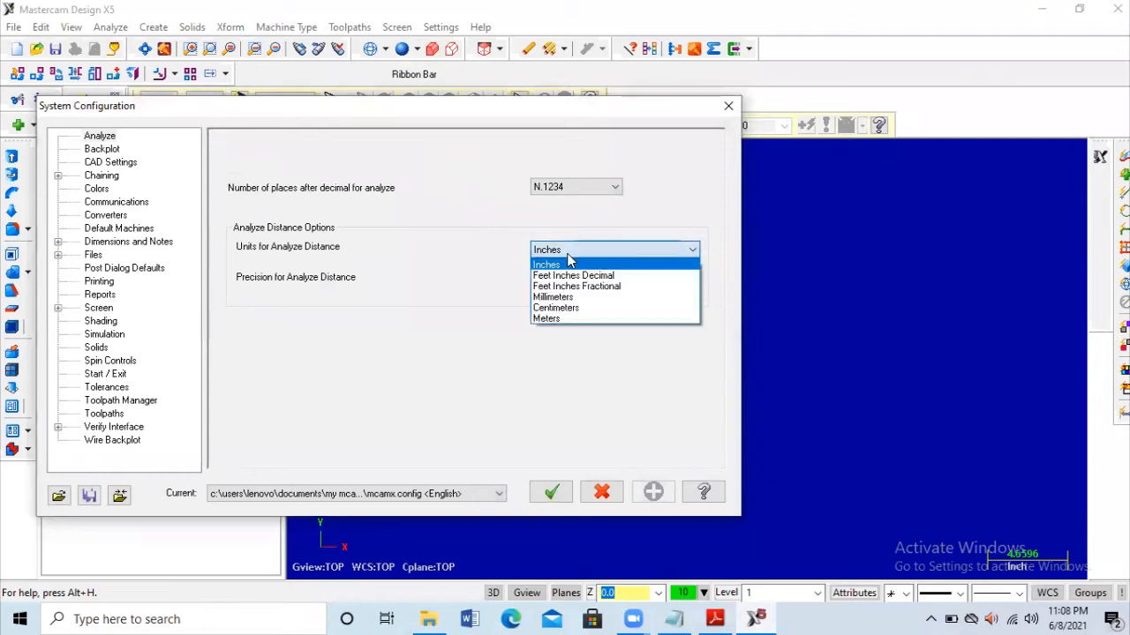
pyautogui.click(591, 308)
pyautogui.click(595, 250)
pyautogui.click(583, 298)
# Step: Load the metric configuration file mcamxm.config as the current system configuration and accept it
pyautogui.click(410, 493)
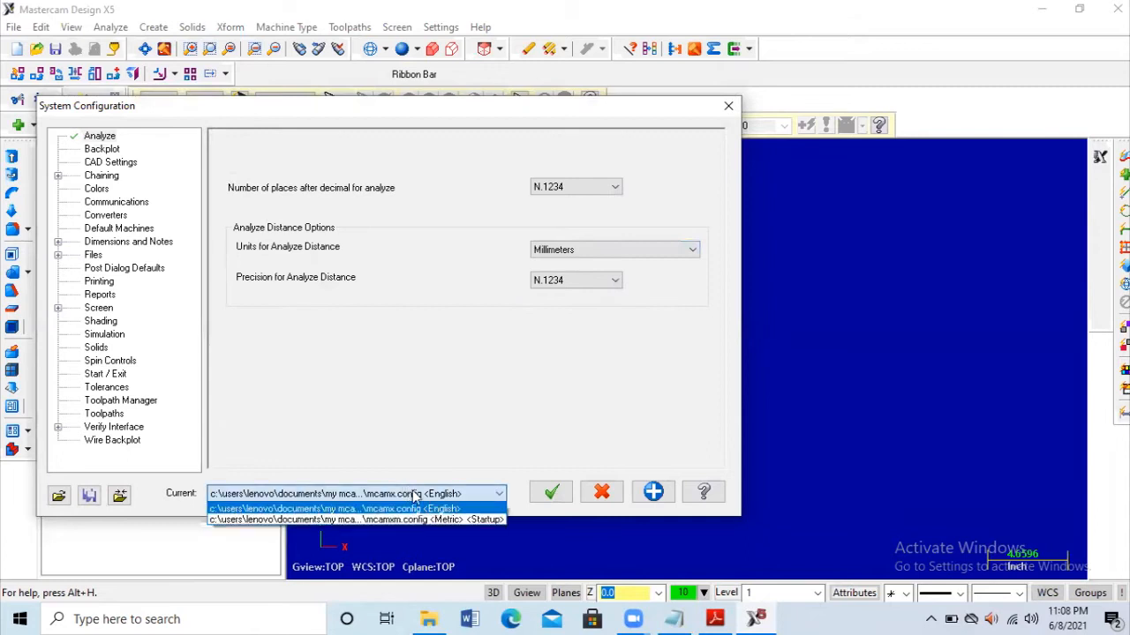
pyautogui.click(448, 520)
pyautogui.click(549, 493)
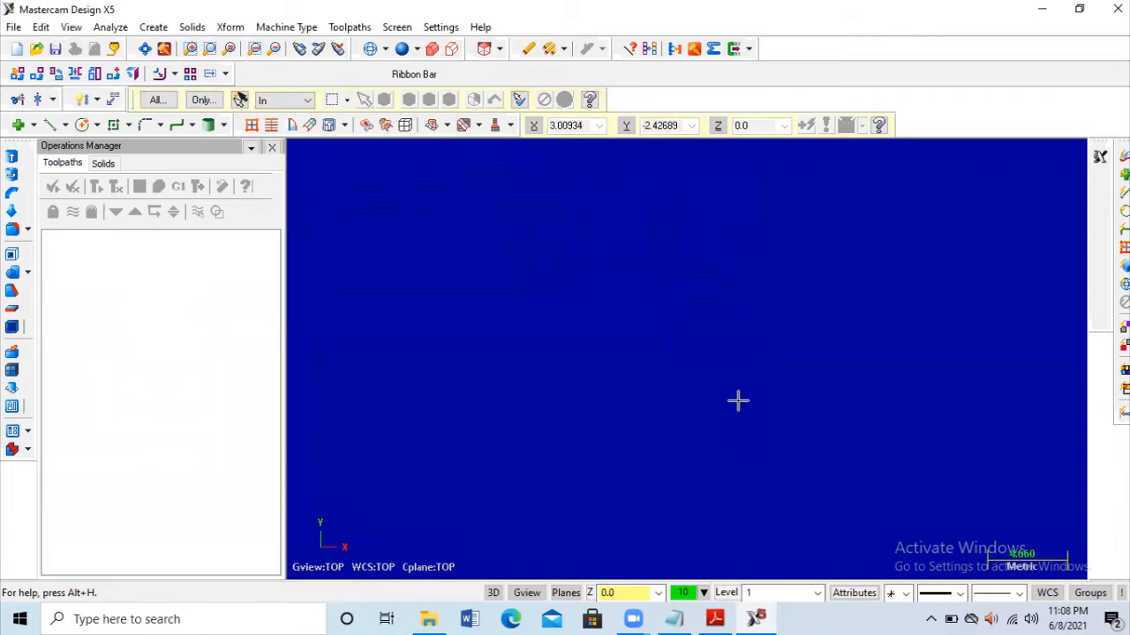
# Step: Examine the color settings in the system configuration
pyautogui.click(447, 27)
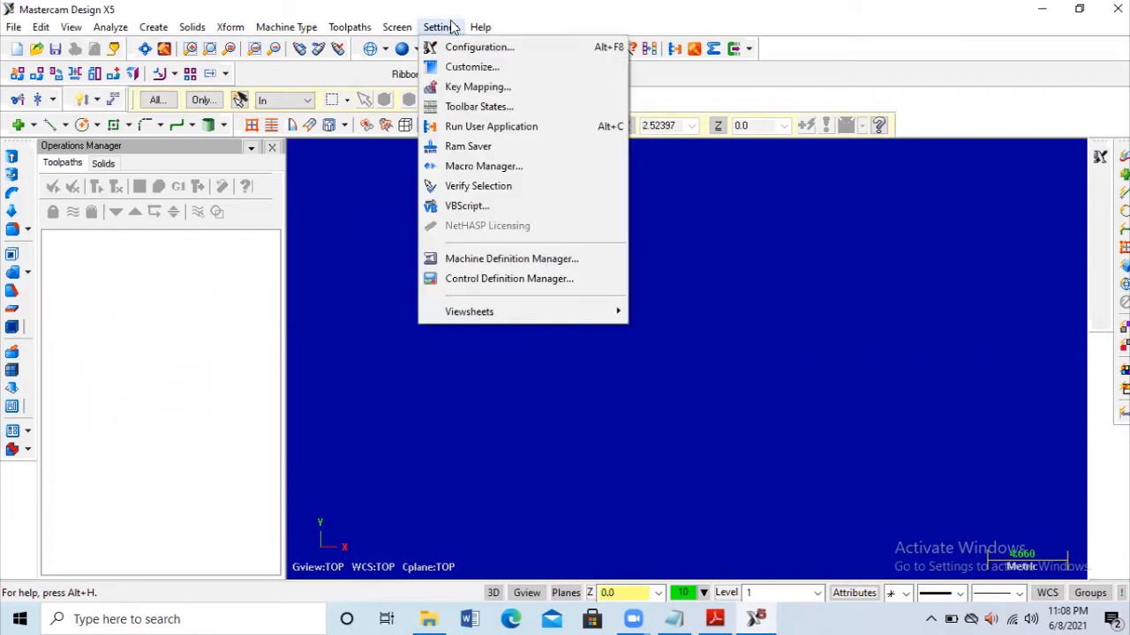
pyautogui.click(477, 47)
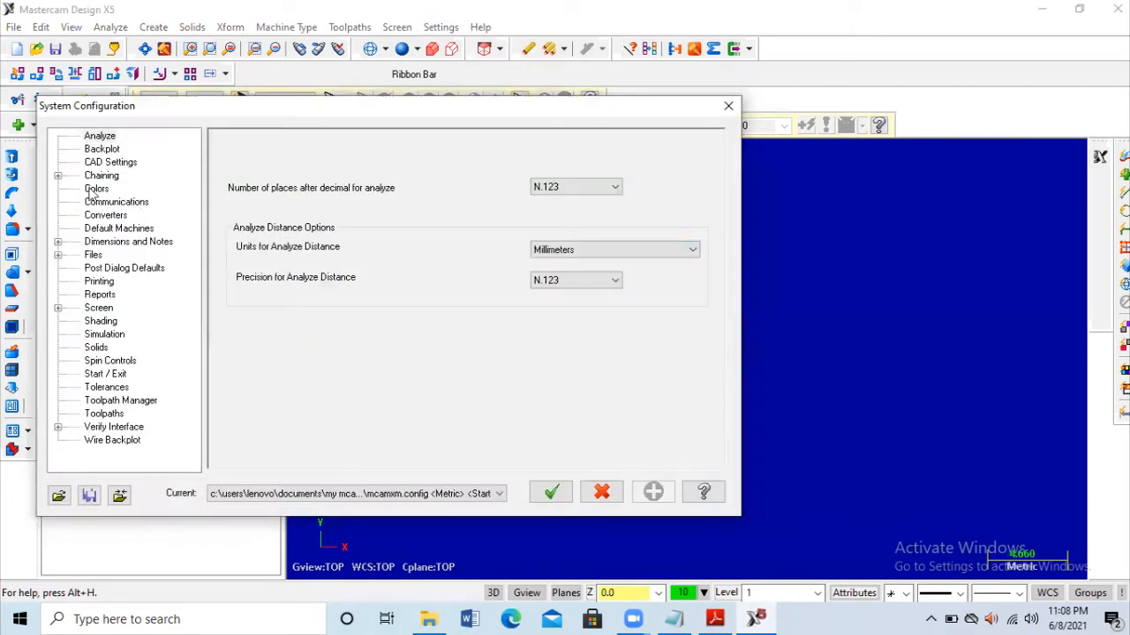
pyautogui.click(93, 189)
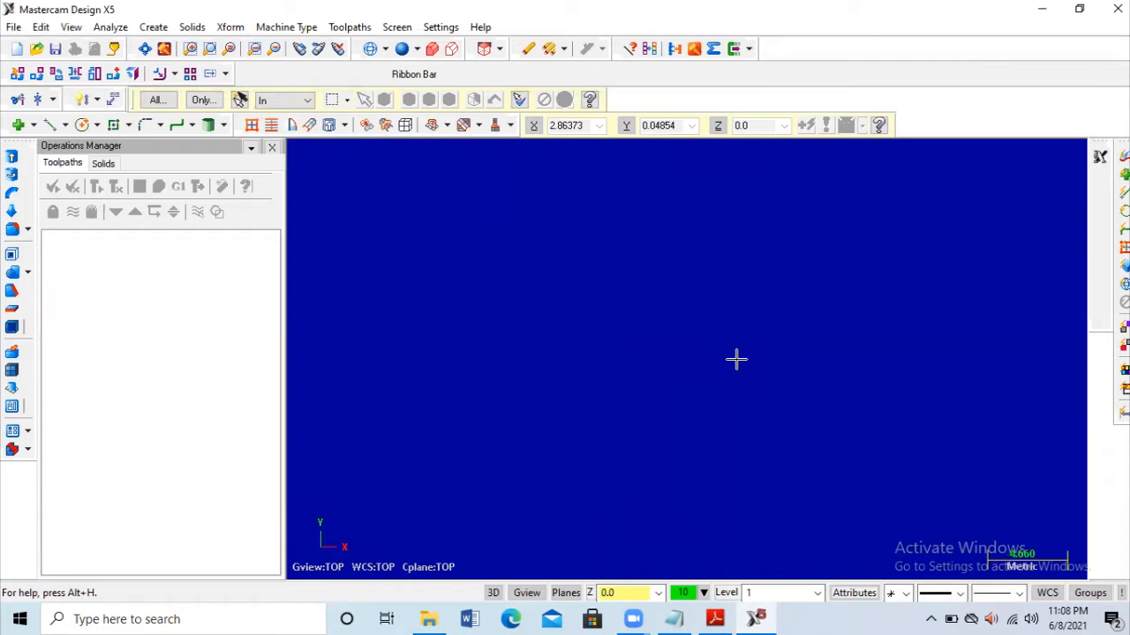
# Step: Display the coordinate axes and check the part dimensions in the ACAD TUBES-Model (1).pdf drawing in Adobe Reader
pyautogui.press('F9')
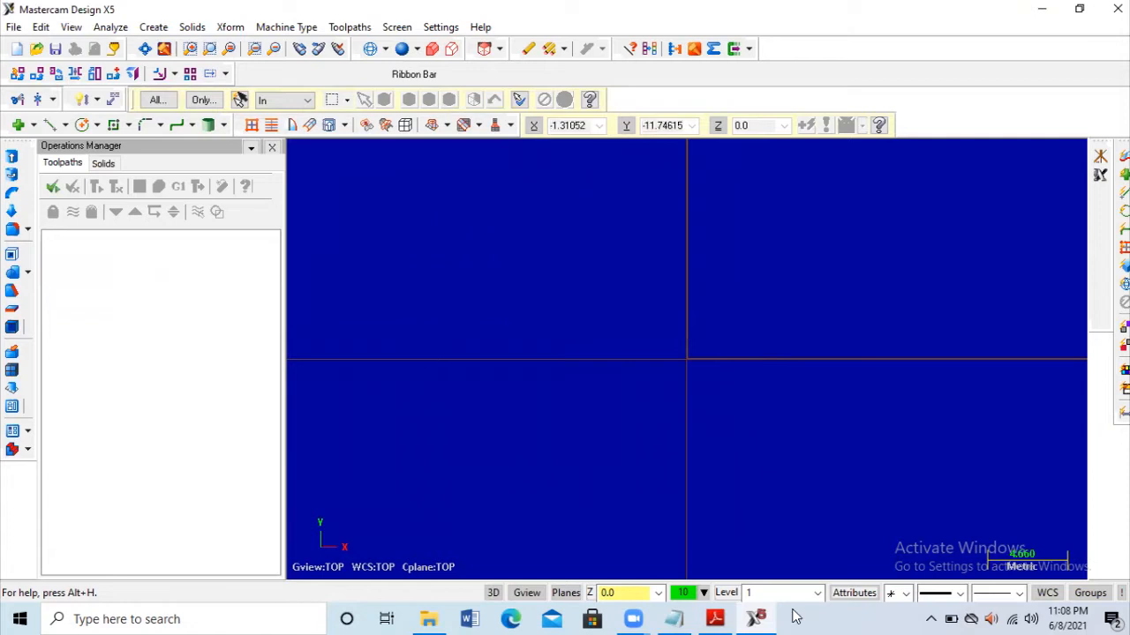
pyautogui.click(707, 615)
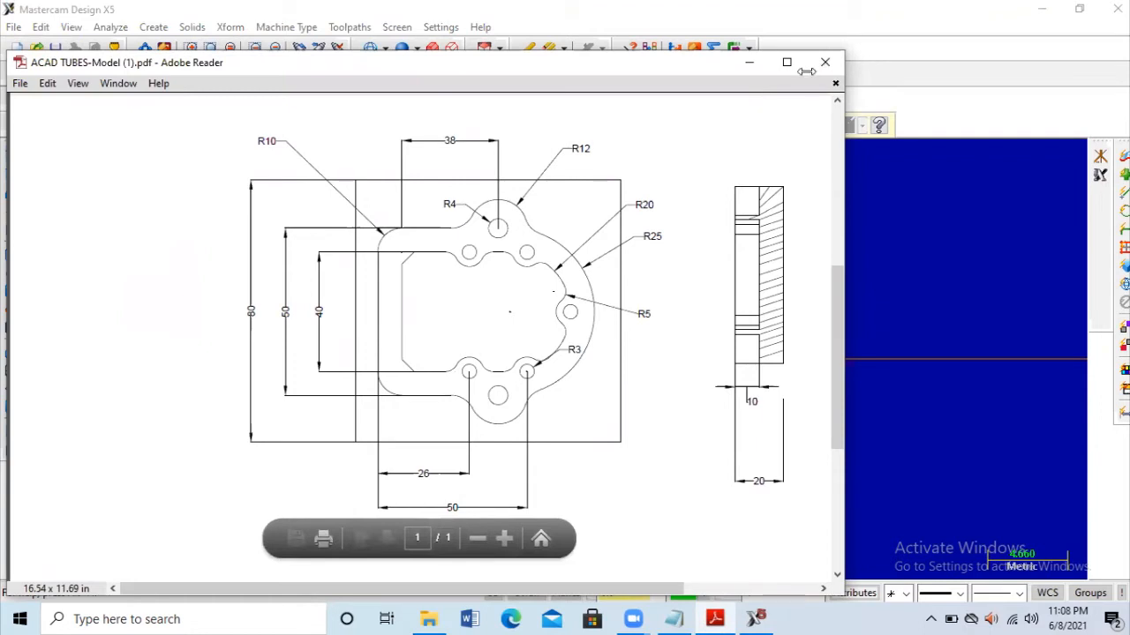
pyautogui.click(748, 67)
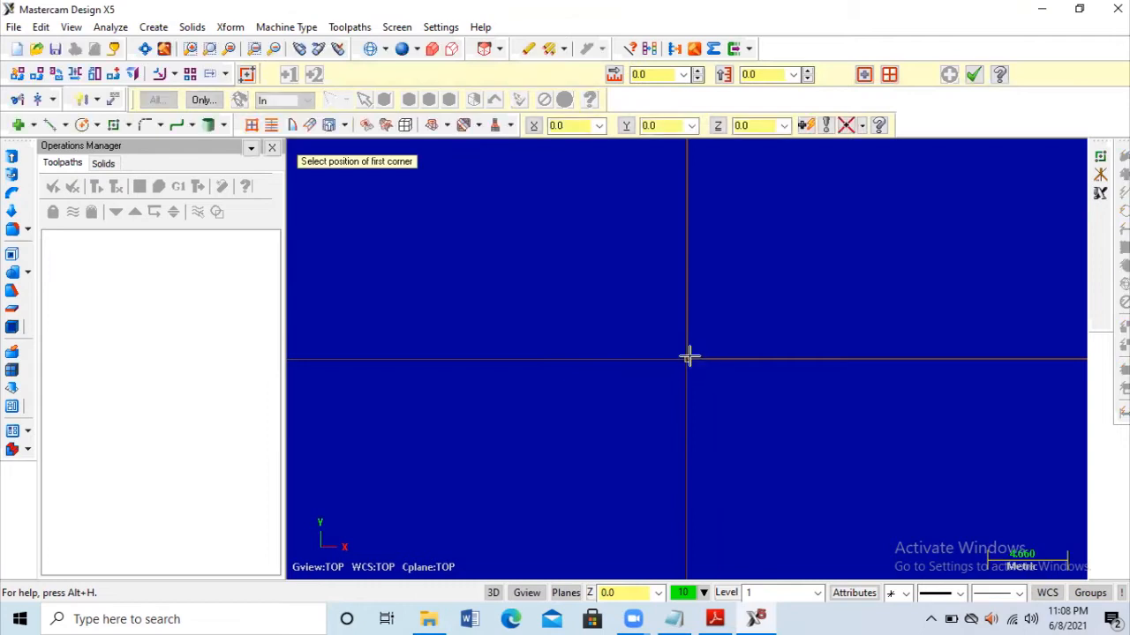
# Step: Draw a rectangle 90 mm wide and 80 mm high with its first corner at the origin, and fit it to the screen
pyautogui.click(687, 359)
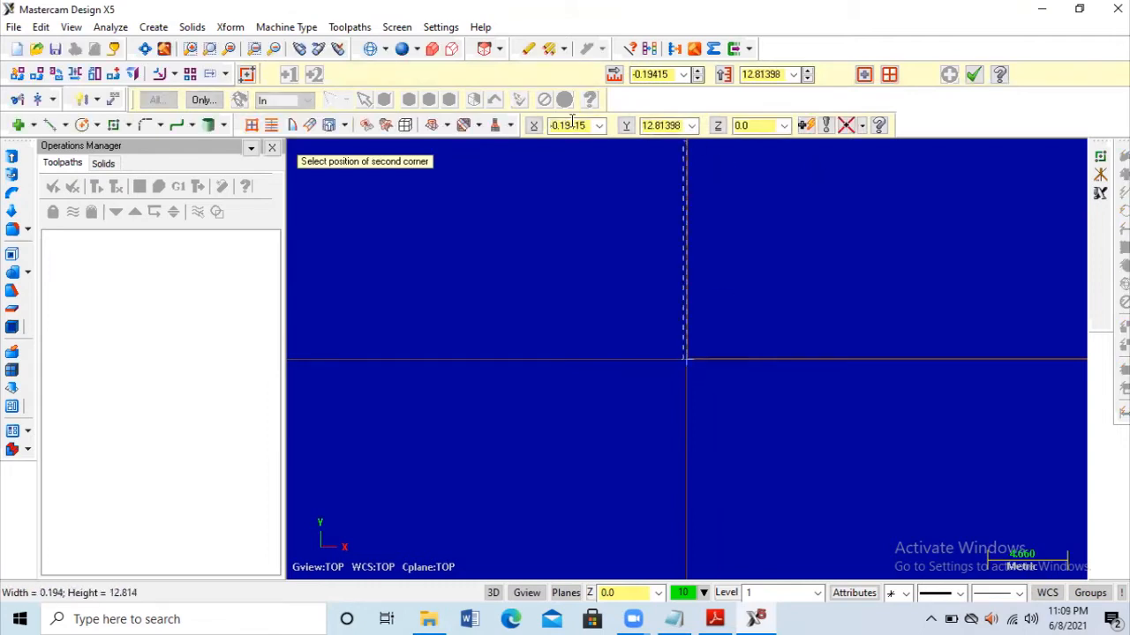
pyautogui.click(652, 76)
pyautogui.write('90')
pyautogui.press('Return')
pyautogui.click(746, 74)
pyautogui.write('8')
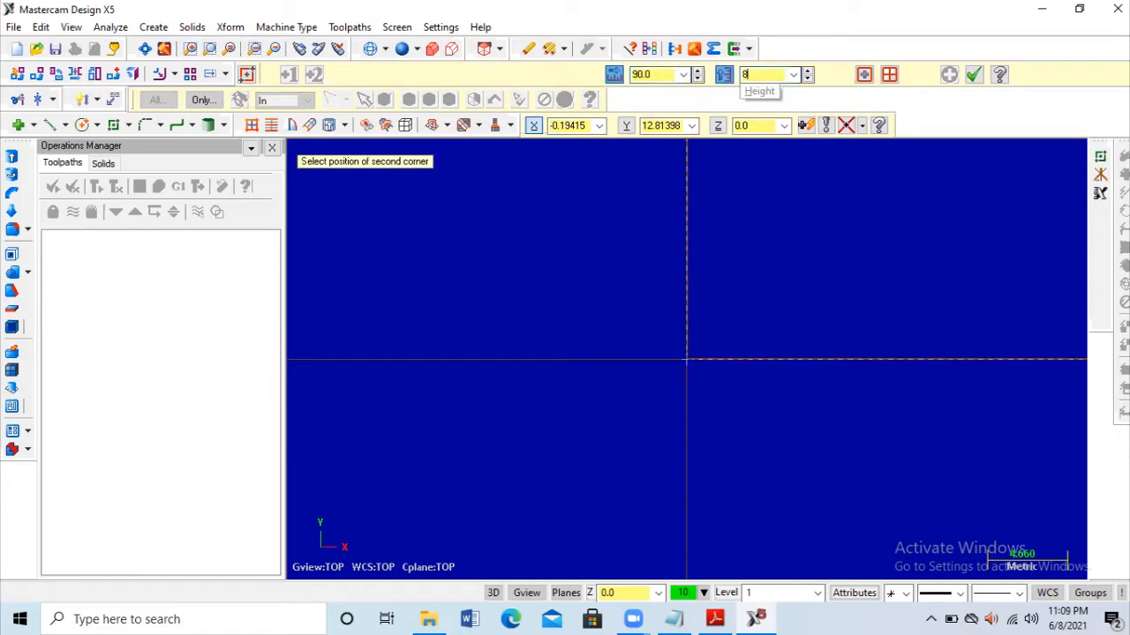
pyautogui.write('0')
pyautogui.press('Return')
pyautogui.rightClick(860, 245)
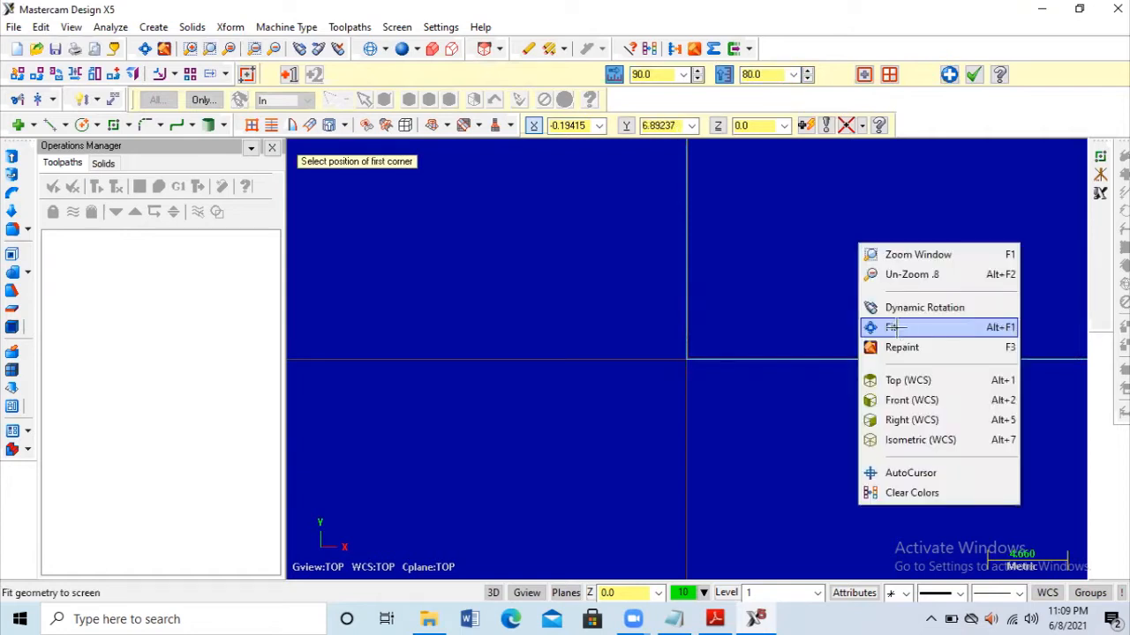
pyautogui.click(890, 325)
pyautogui.scroll(-1, 761, 351)
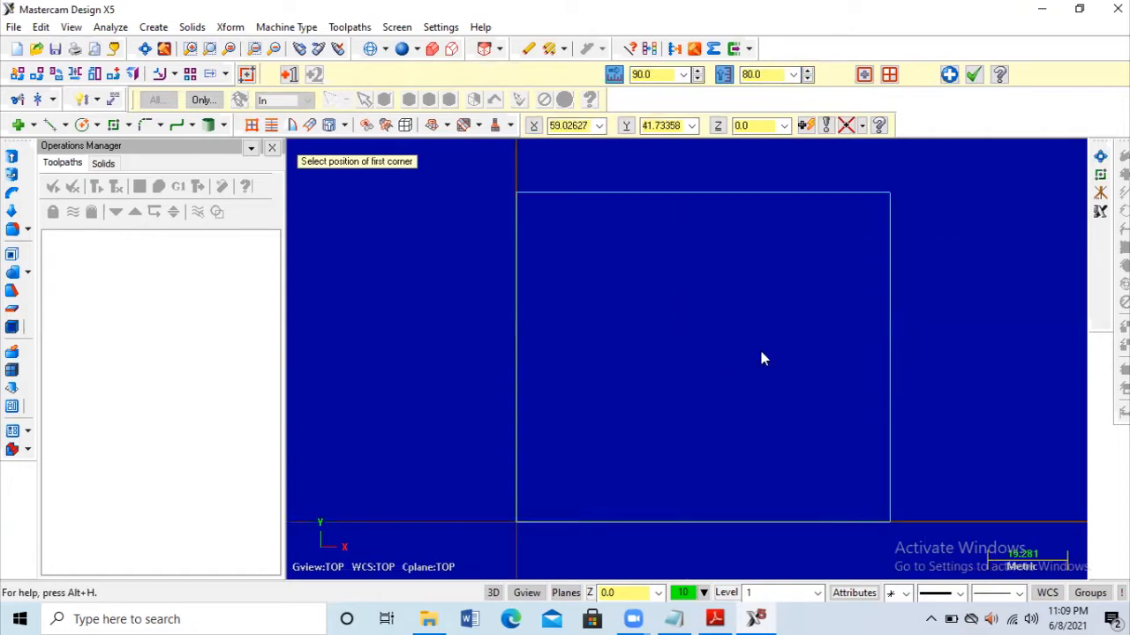
# Step: Review the inner contour's dimensions in the Adobe Reader drawing, return to Mastercam and end the rectangle command
pyautogui.hotkey('alt', 'Tab')
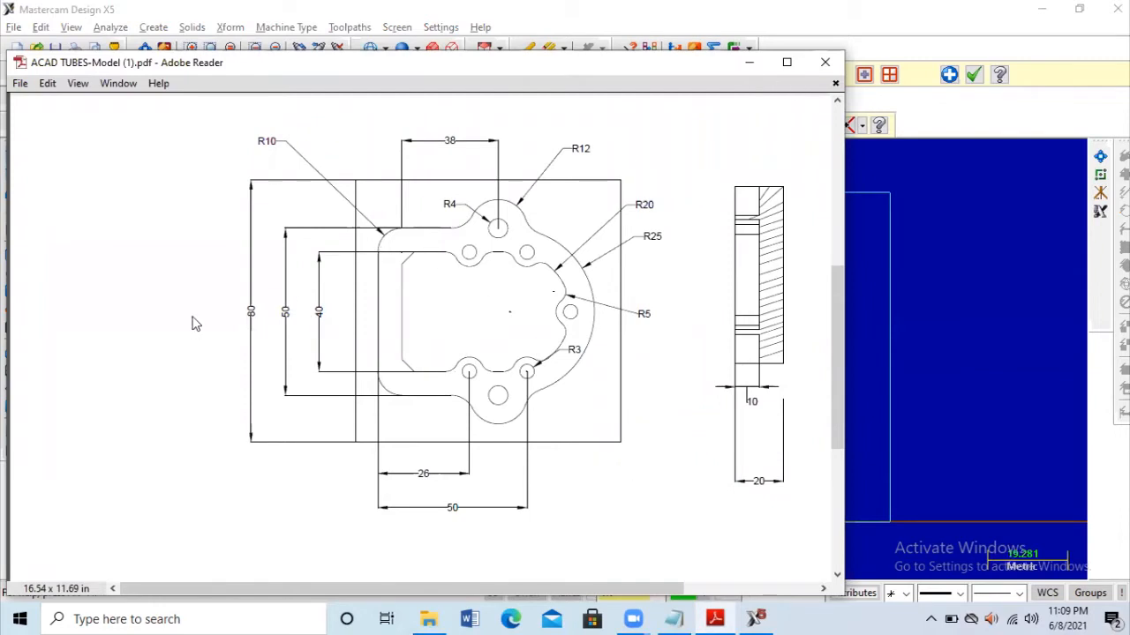
pyautogui.click(750, 62)
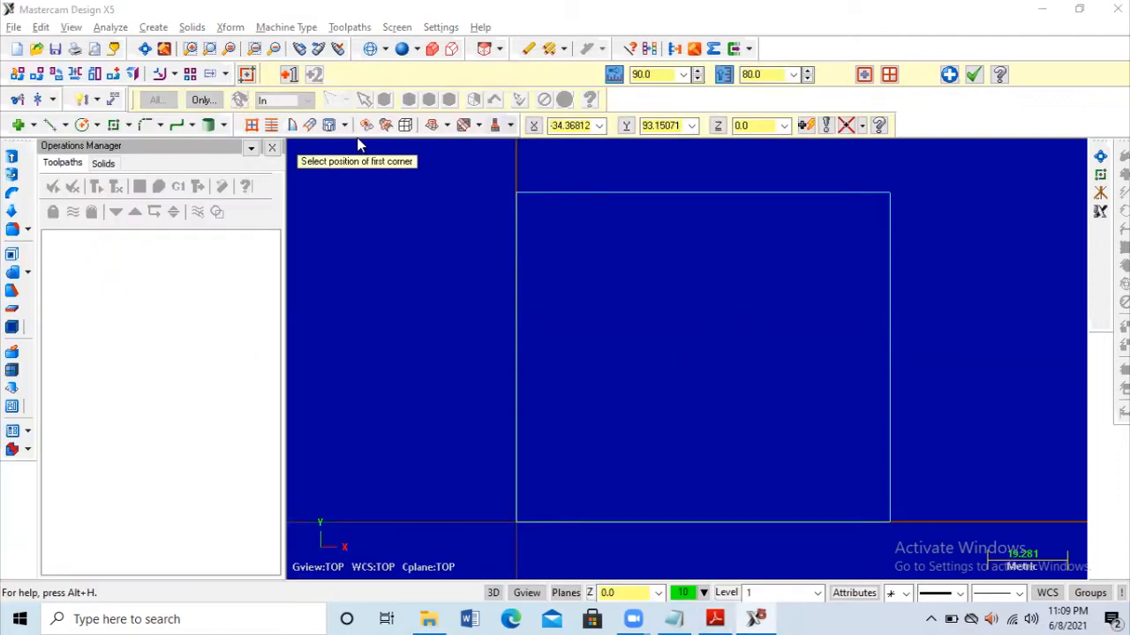
pyautogui.press('Escape')
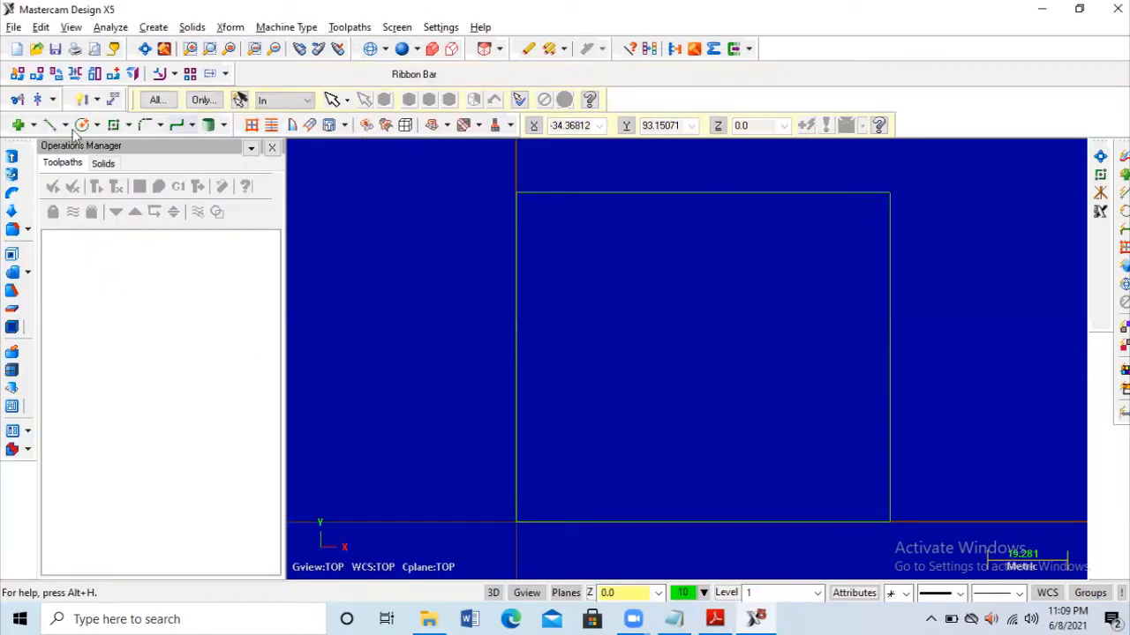
# Step: Start another rectangle with its first corner at X 27.5, Y 40
pyautogui.click(113, 124)
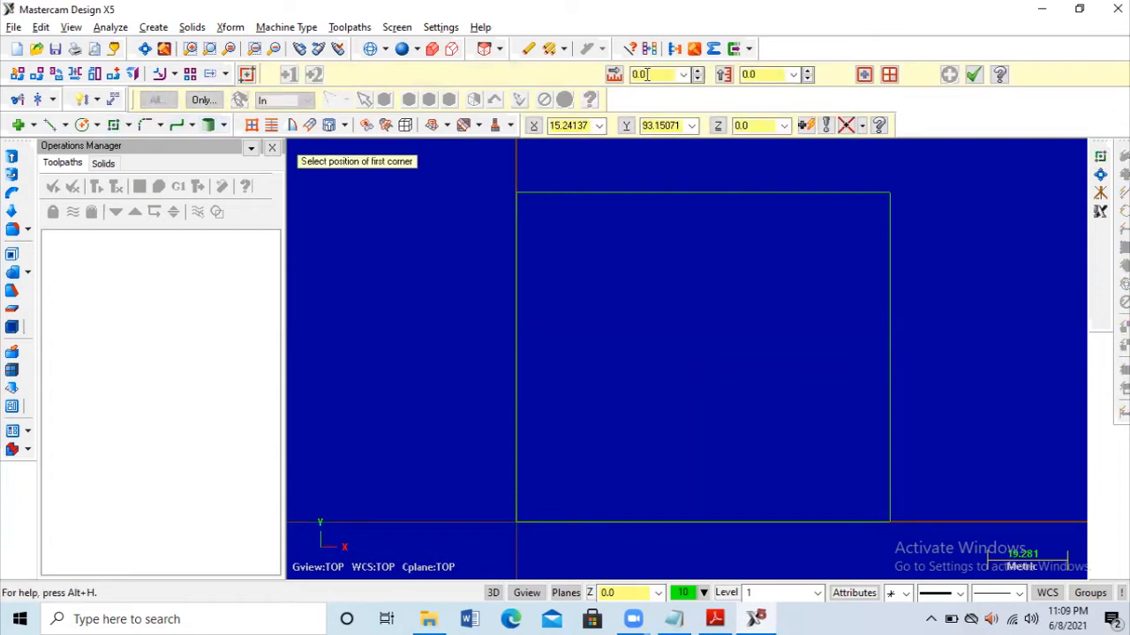
pyautogui.click(583, 124)
pyautogui.write('2')
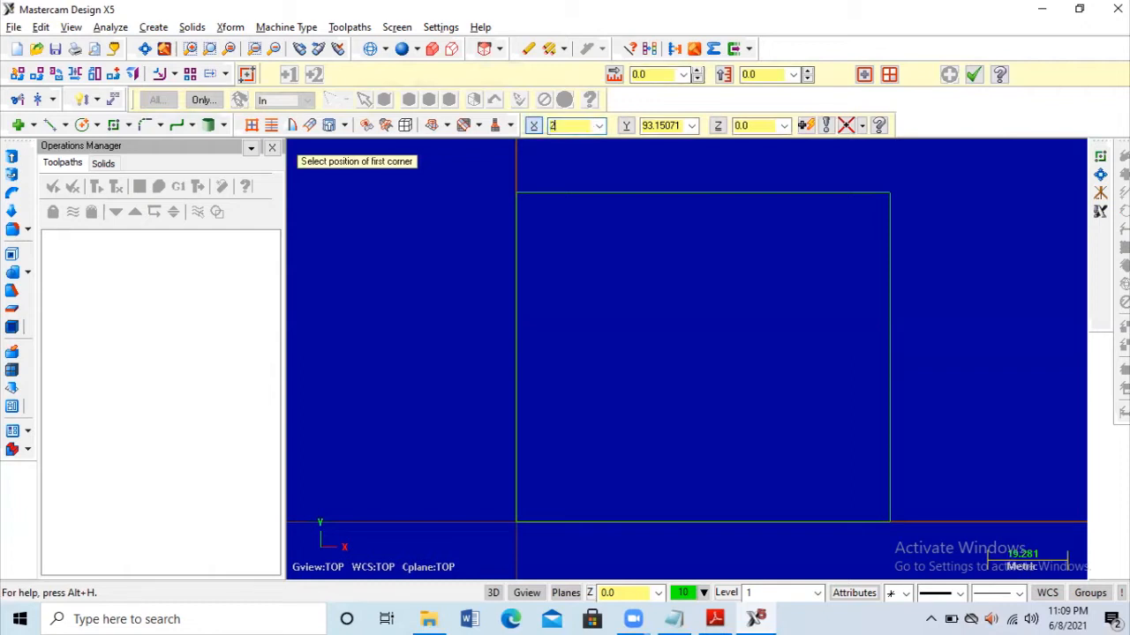
pyautogui.write('7.5')
pyautogui.press('Tab')
pyautogui.write('40')
pyautogui.press('Return')
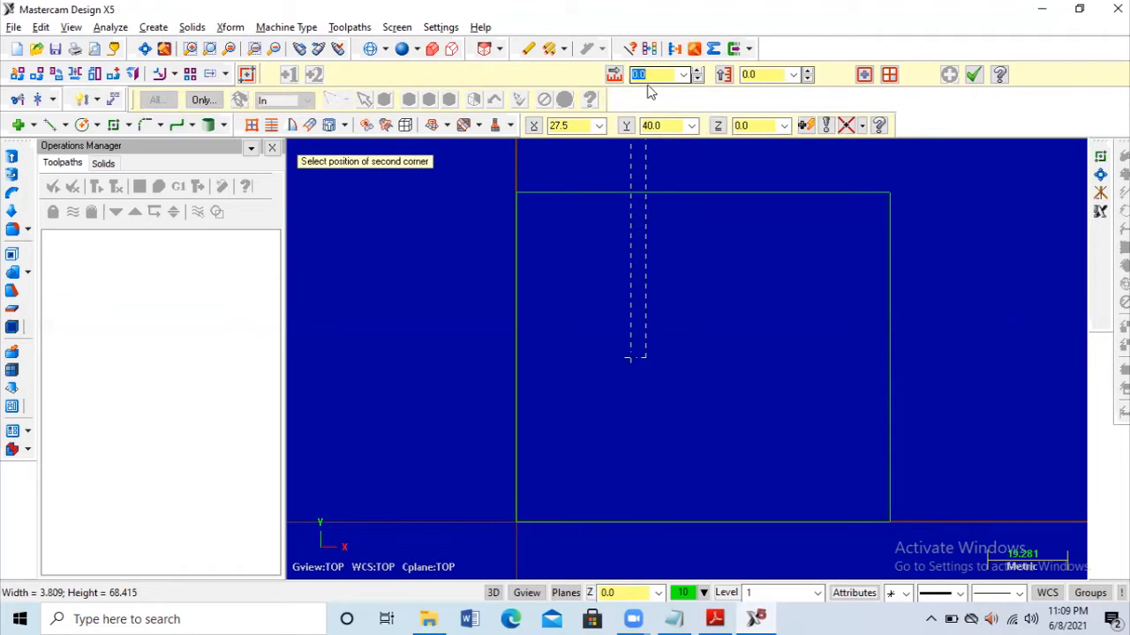
# Step: Set the rectangle's width and height to 50 mm each and create it
pyautogui.write('50')
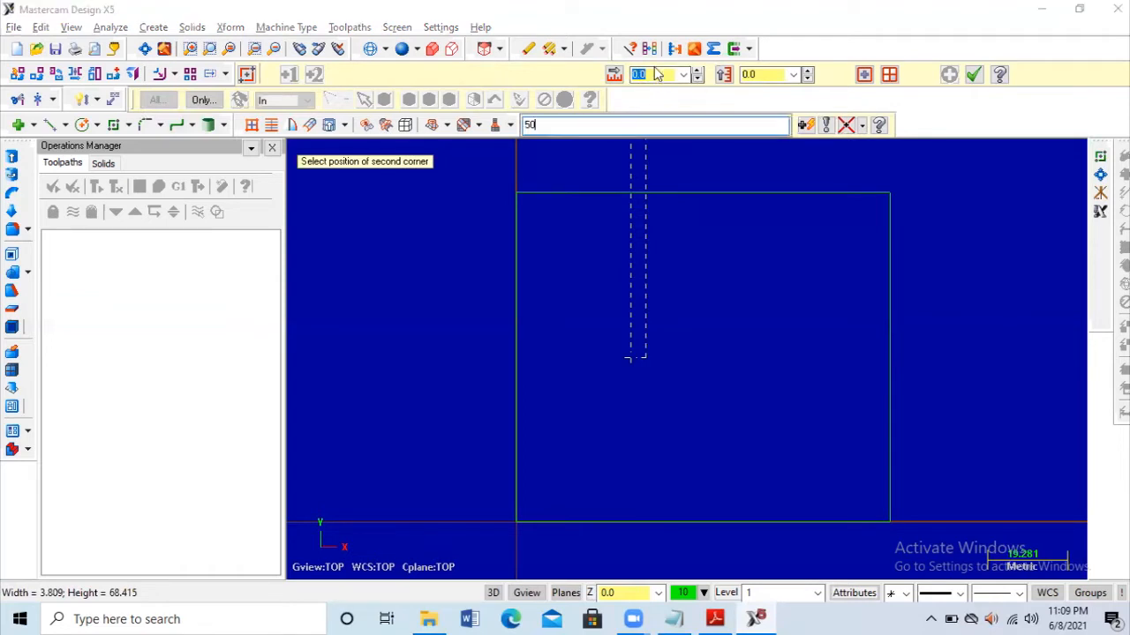
pyautogui.click(637, 75)
pyautogui.press('BackSpace')
pyautogui.write('5')
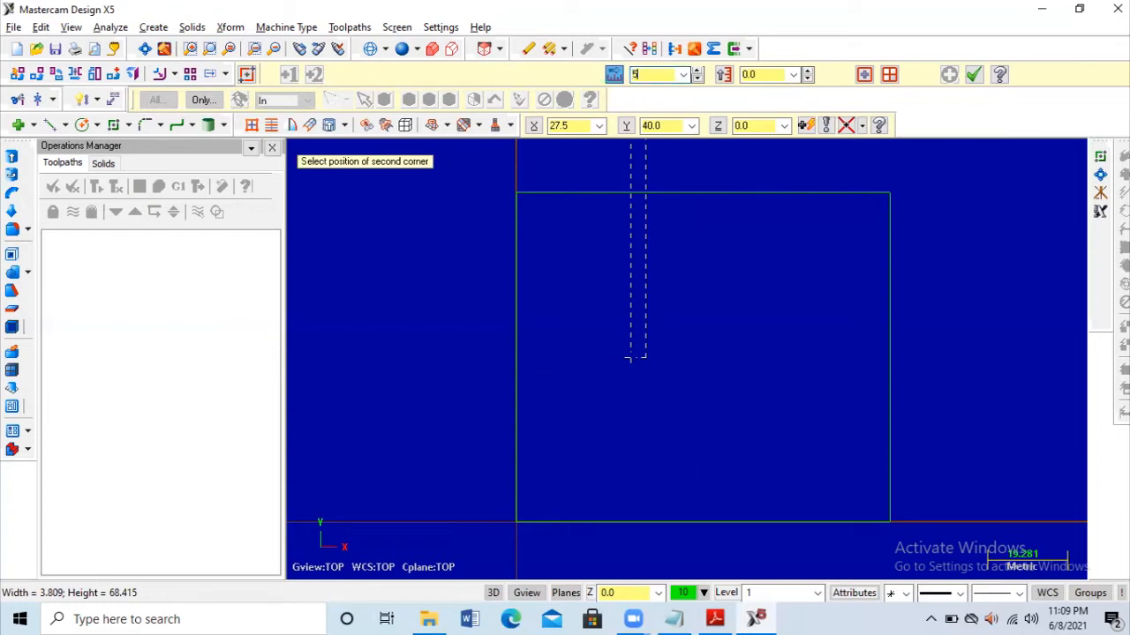
pyautogui.write('0')
pyautogui.press('Tab')
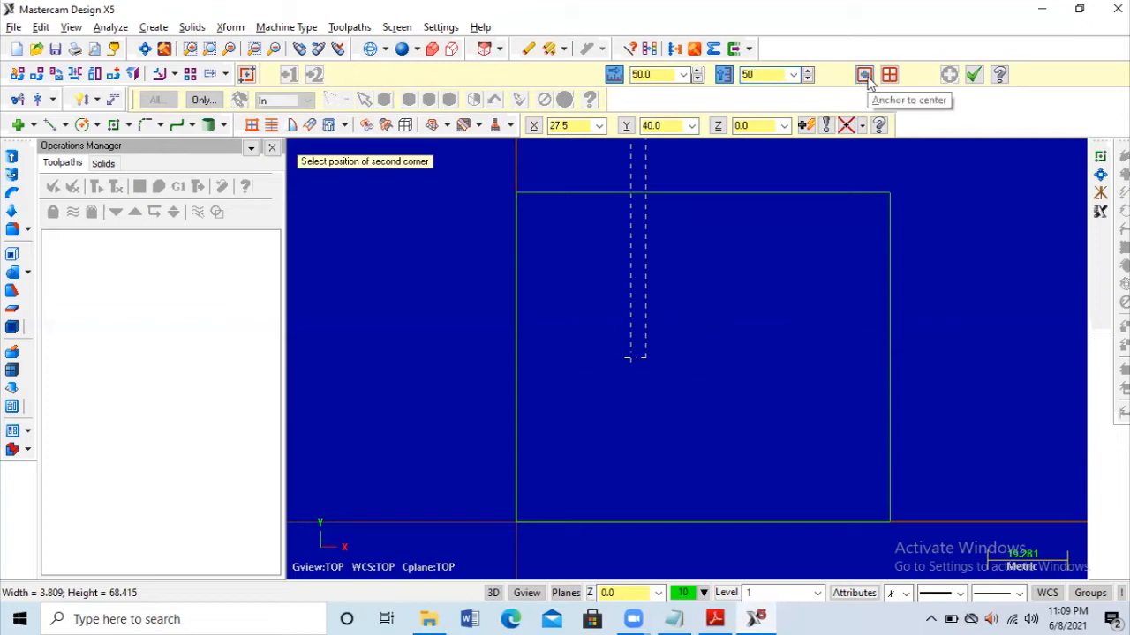
pyautogui.press('Return')
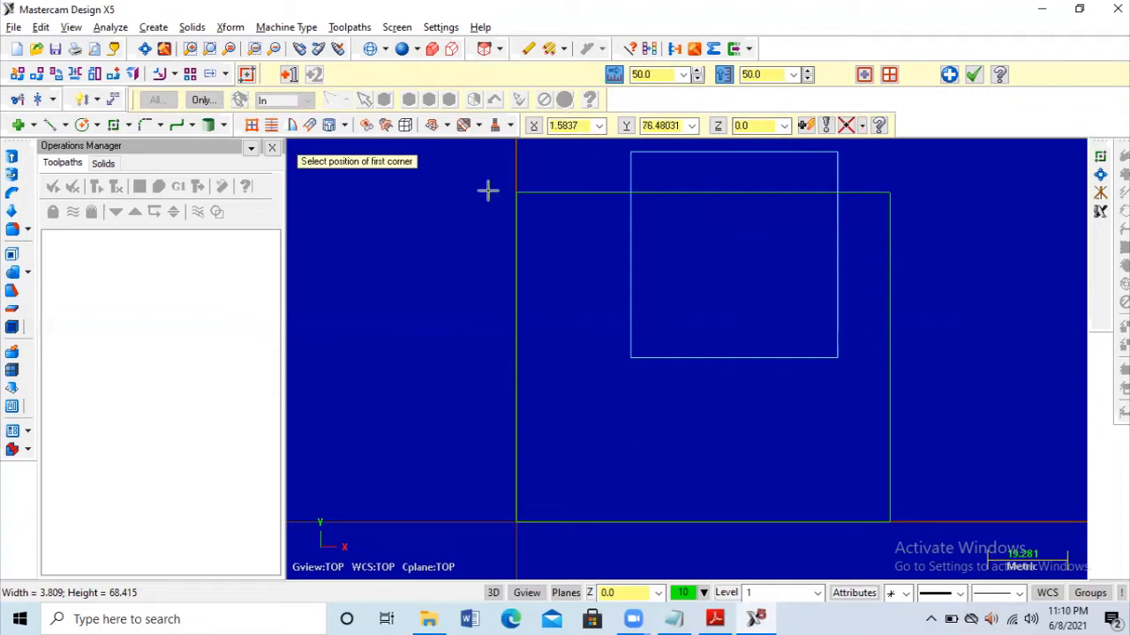
# Step: Cancel the extra rectangle being drawn and delete the 50 mm square
pyautogui.click(693, 286)
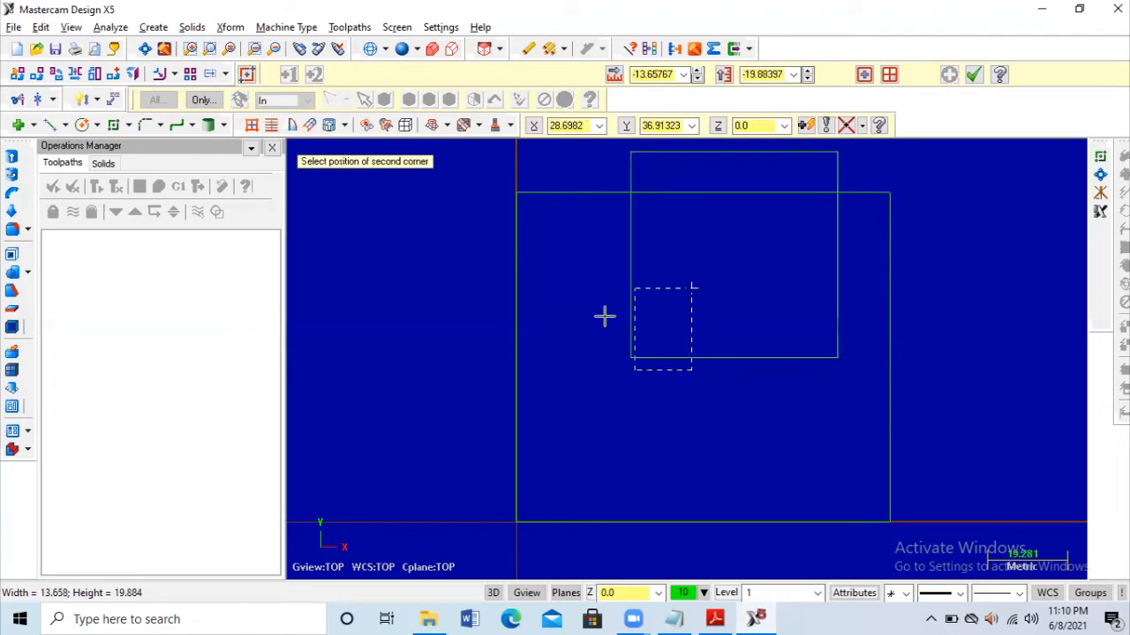
pyautogui.press('Escape')
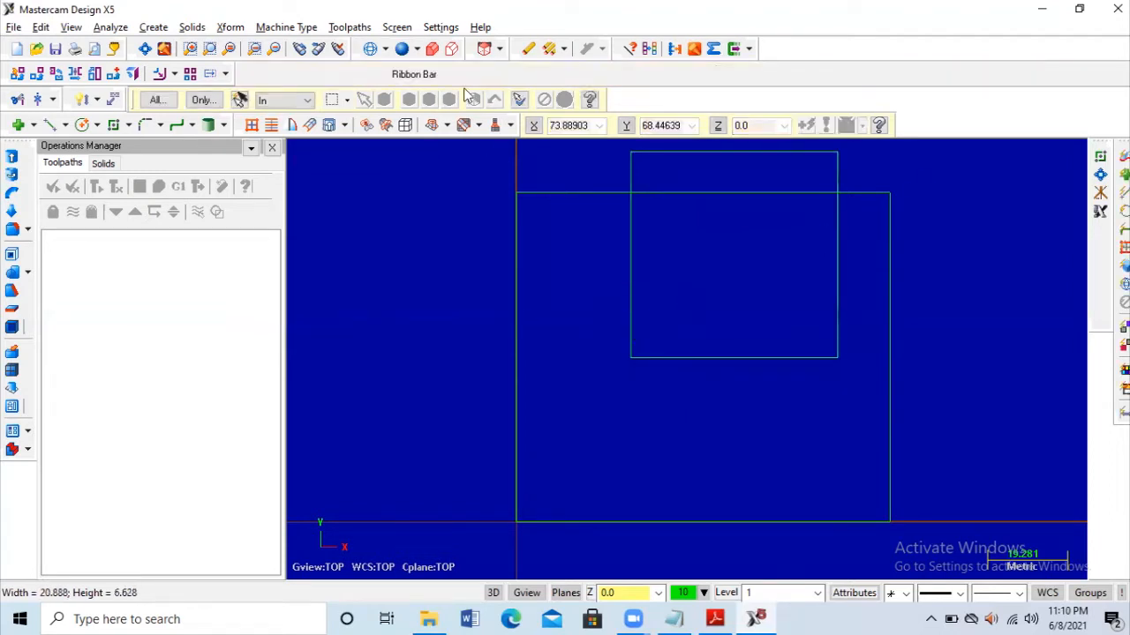
pyautogui.click(528, 49)
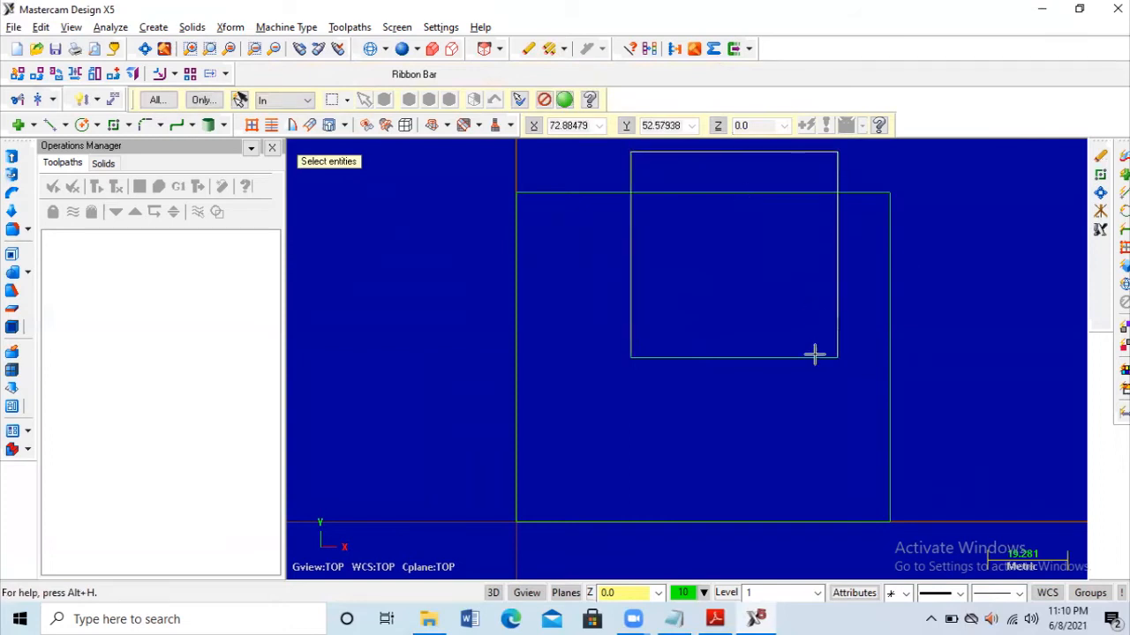
pyautogui.press('Return')
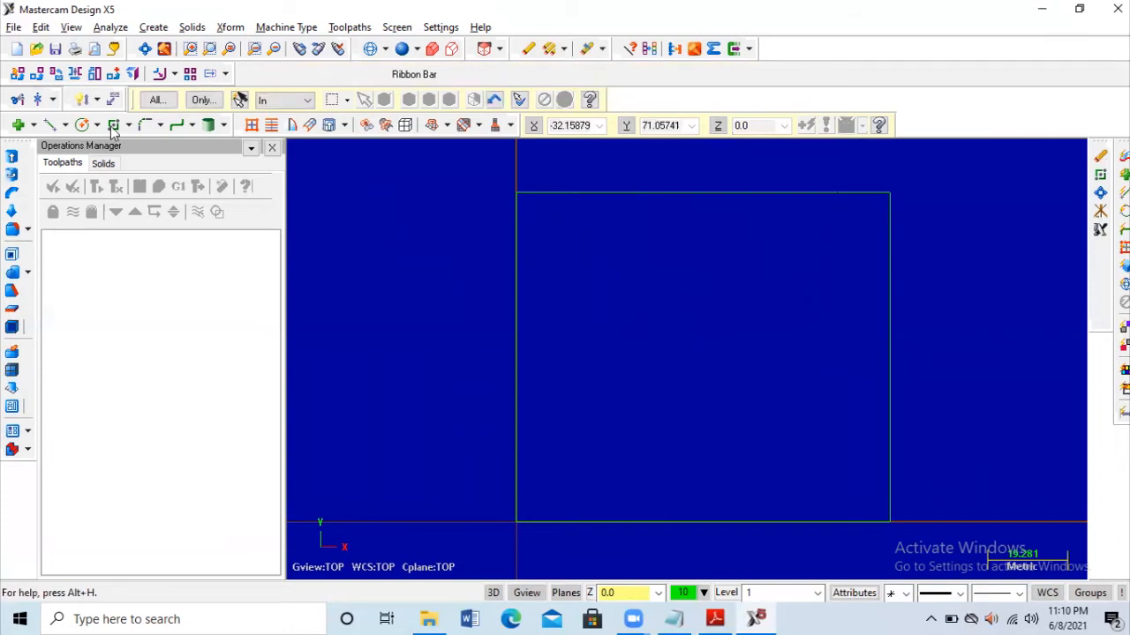
# Step: Begin a new rectangle based at X 27.5, Y 40 inside the plate outline
pyautogui.click(113, 128)
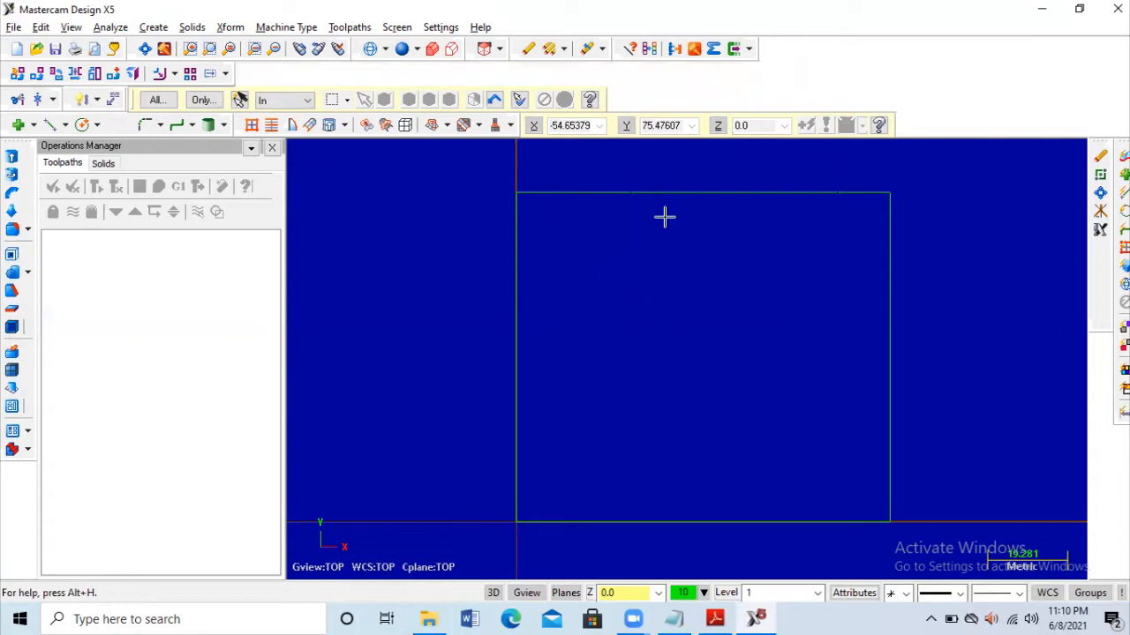
pyautogui.click(581, 126)
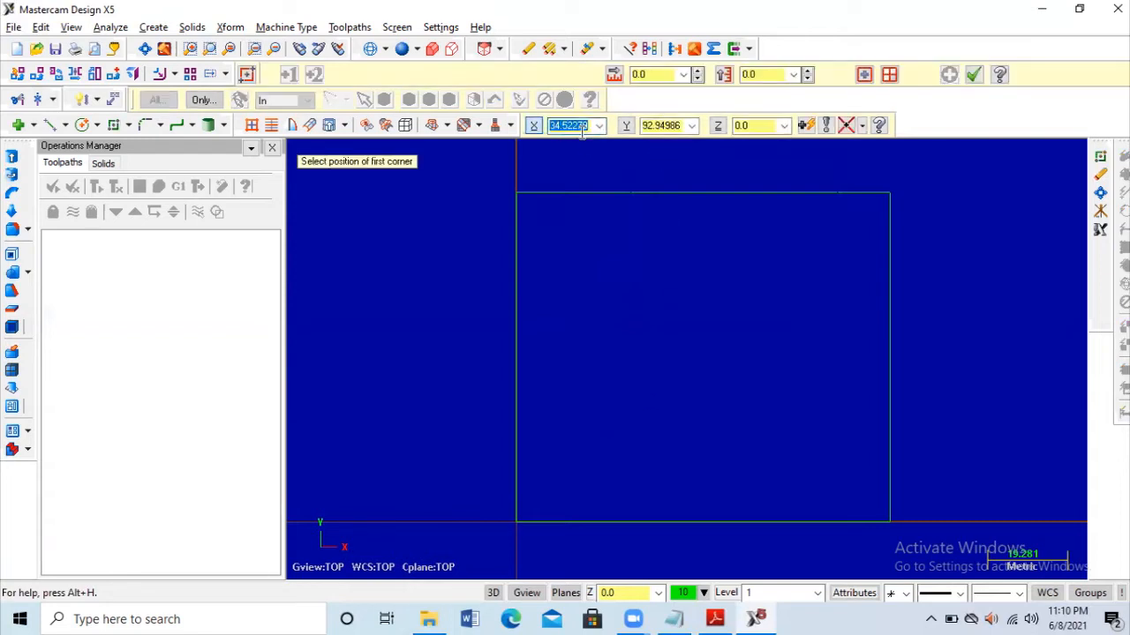
pyautogui.write('27.5')
pyautogui.press('Tab')
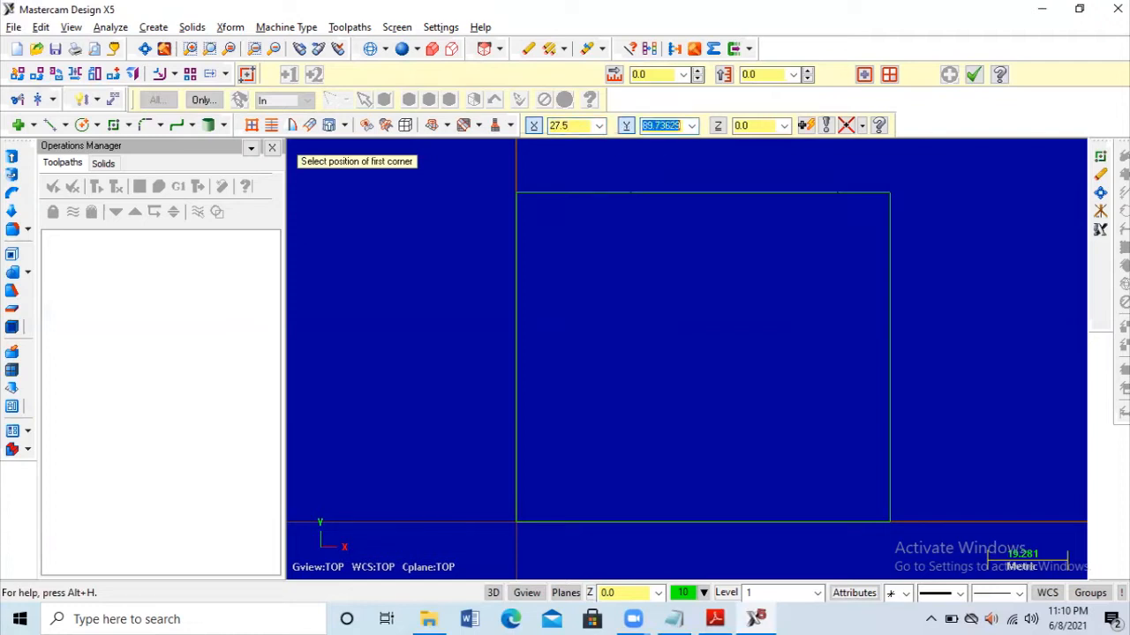
pyautogui.write('40')
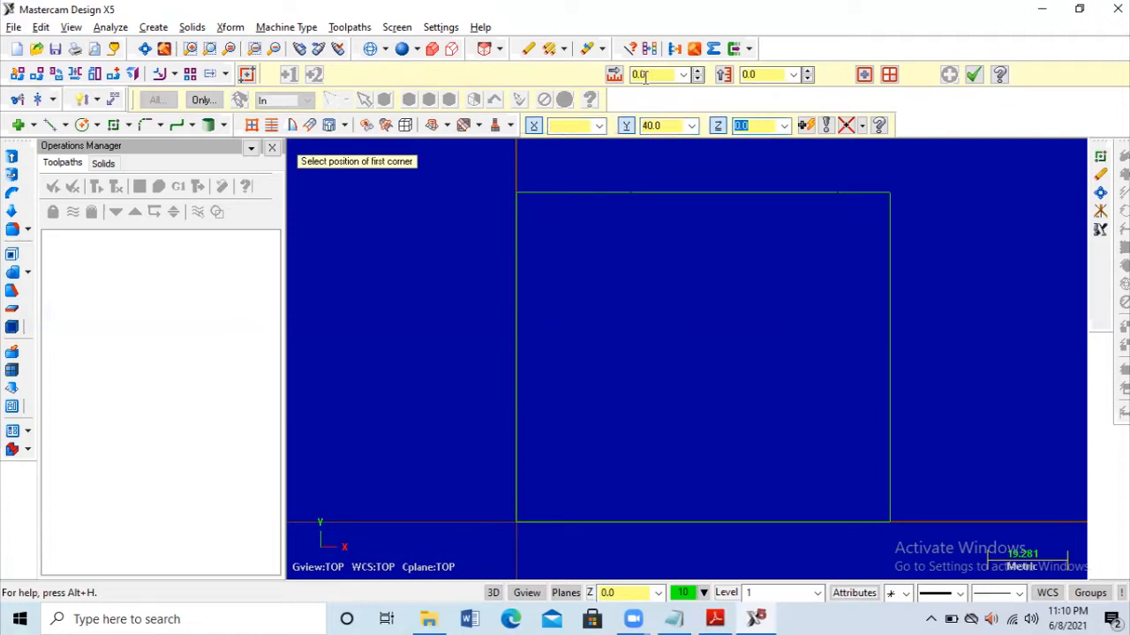
pyautogui.press('Return')
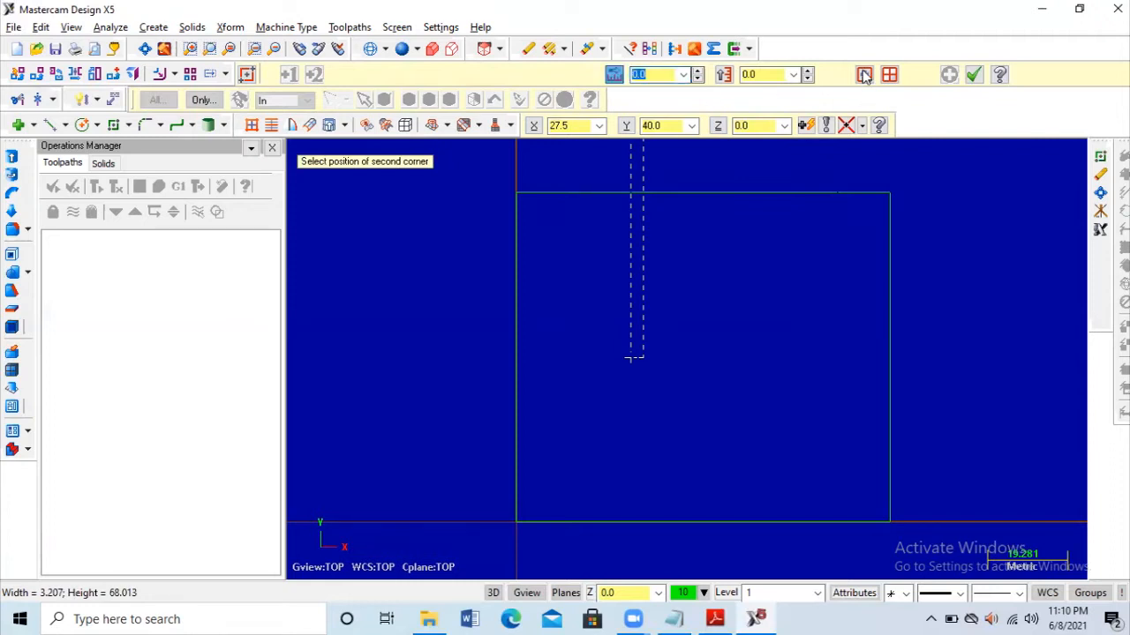
# Step: Anchor the rectangle to its center, set its width and height to 50 mm each, and create it
pyautogui.click(864, 74)
pyautogui.click(640, 75)
pyautogui.write('50')
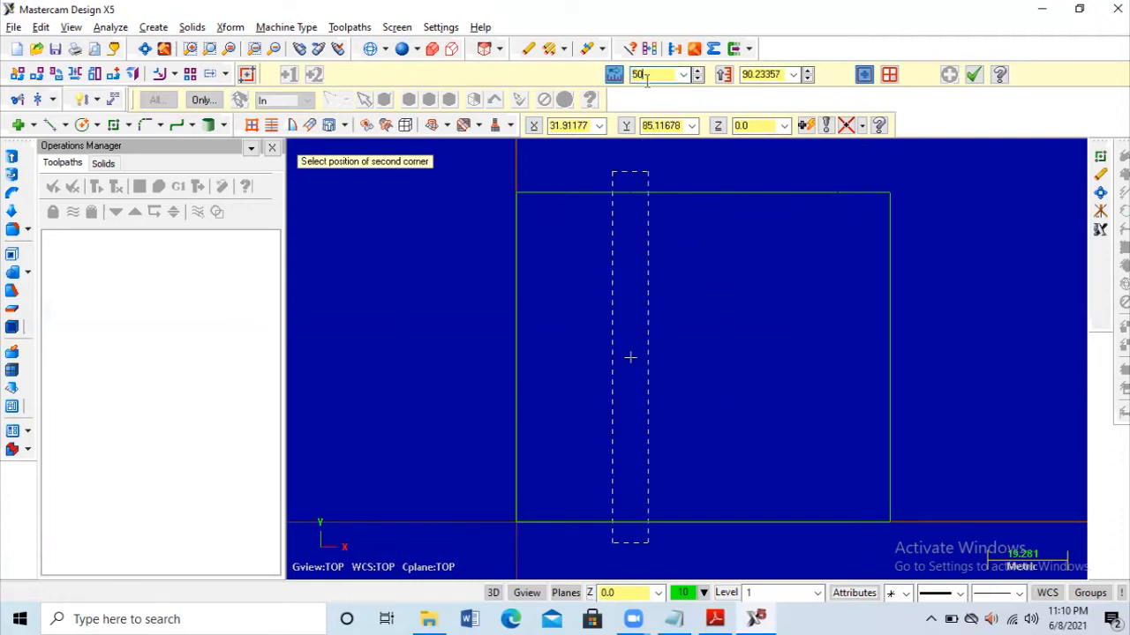
pyautogui.click(773, 74)
pyautogui.write('50')
pyautogui.press('Return')
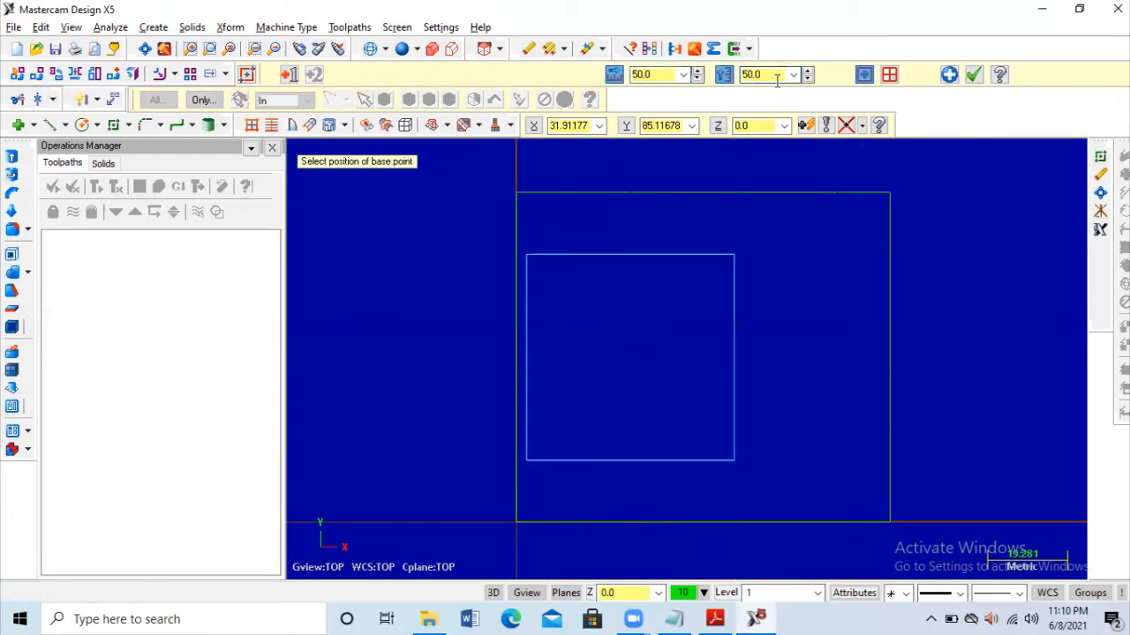
pyautogui.press('Escape')
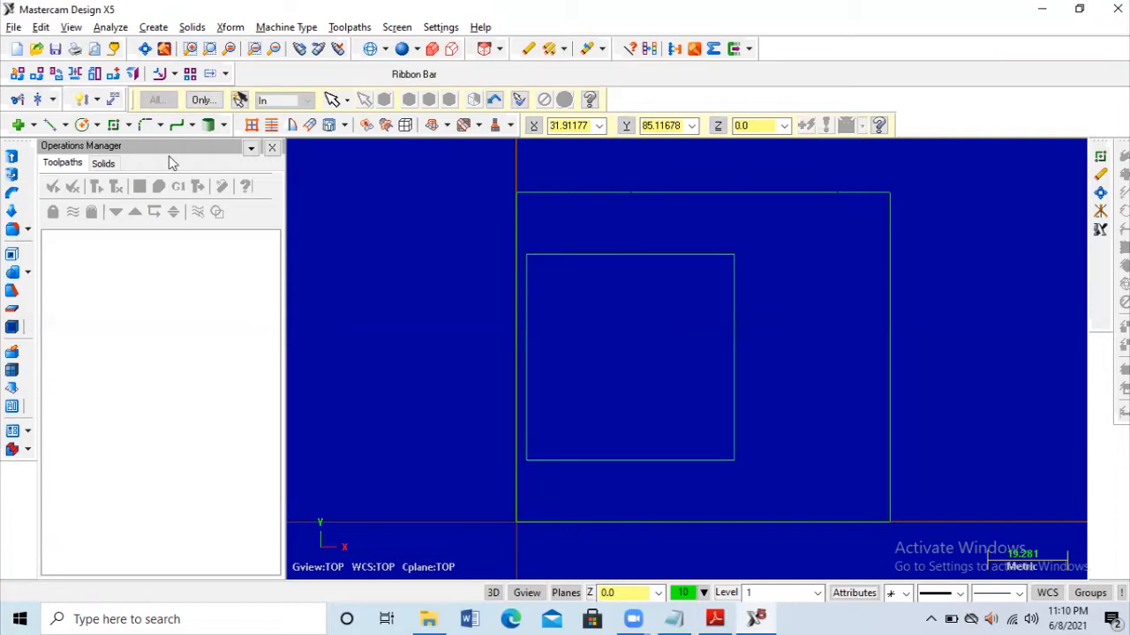
# Step: Start a second center-anchored rectangle with its width and height set to 40 mm each
pyautogui.click(113, 126)
pyautogui.click(644, 74)
pyautogui.write('40')
pyautogui.press('Return')
pyautogui.click(764, 76)
pyautogui.write('40')
pyautogui.press('Return')
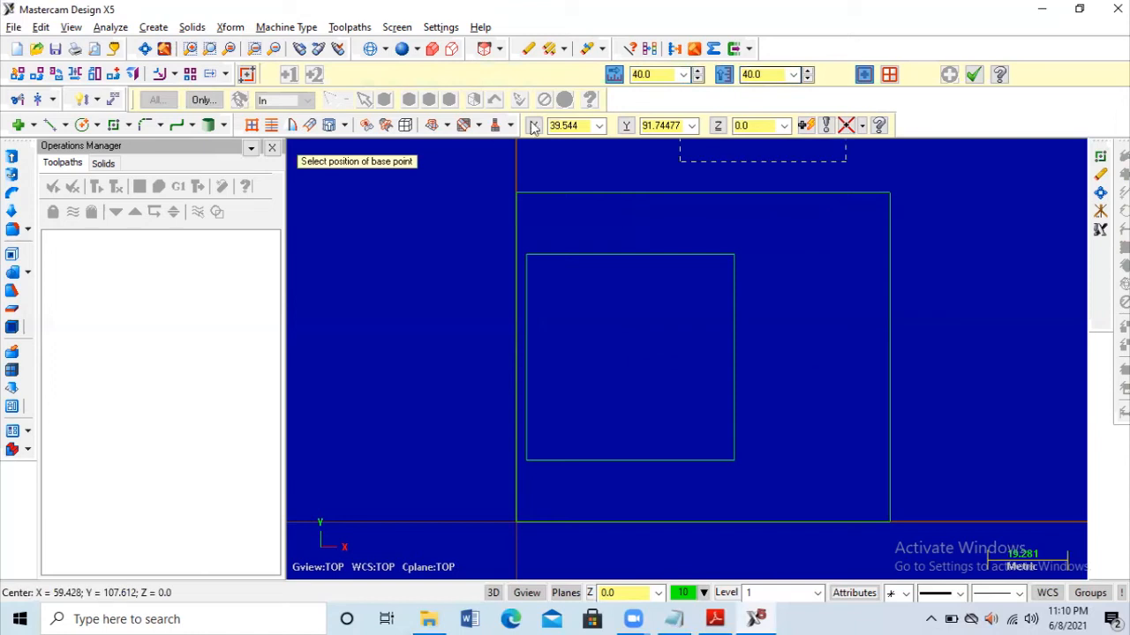
# Step: Place the 40 mm square with its center at X 27.5, Y 40 and end the rectangle command
pyautogui.write('x')
pyautogui.write('27.5')
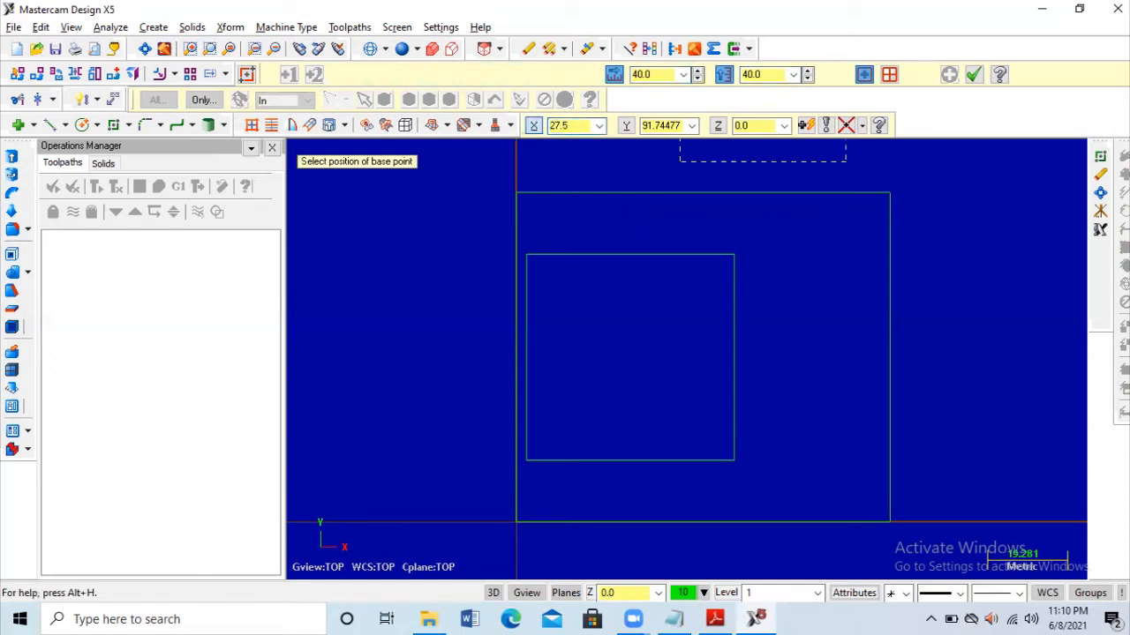
pyautogui.write('y')
pyautogui.write('40')
pyautogui.press('Tab')
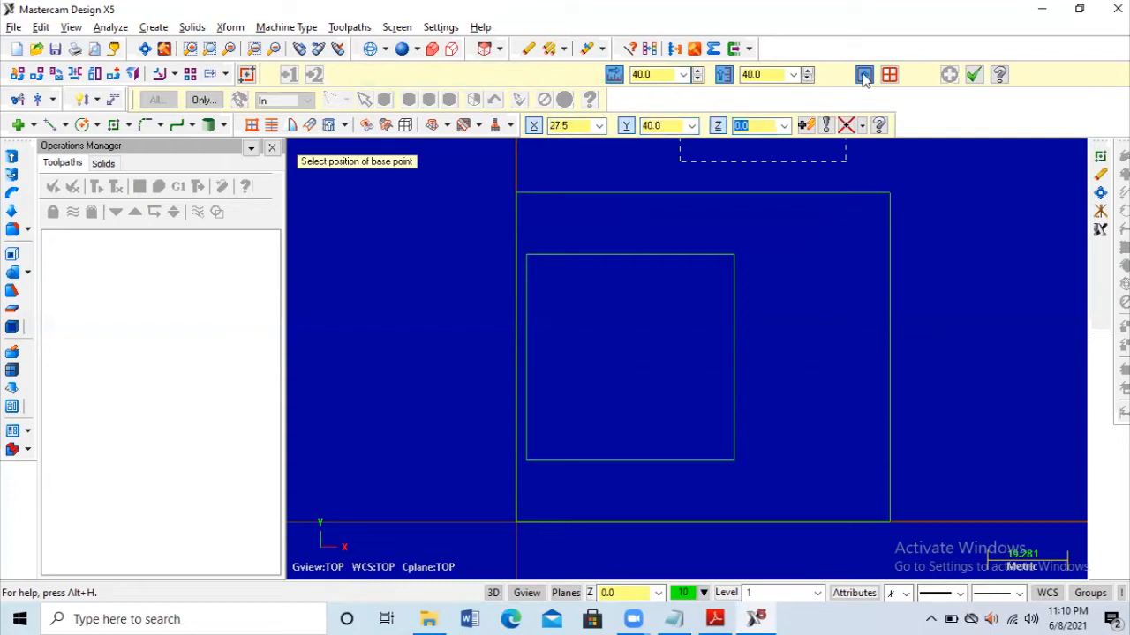
pyautogui.press('Return')
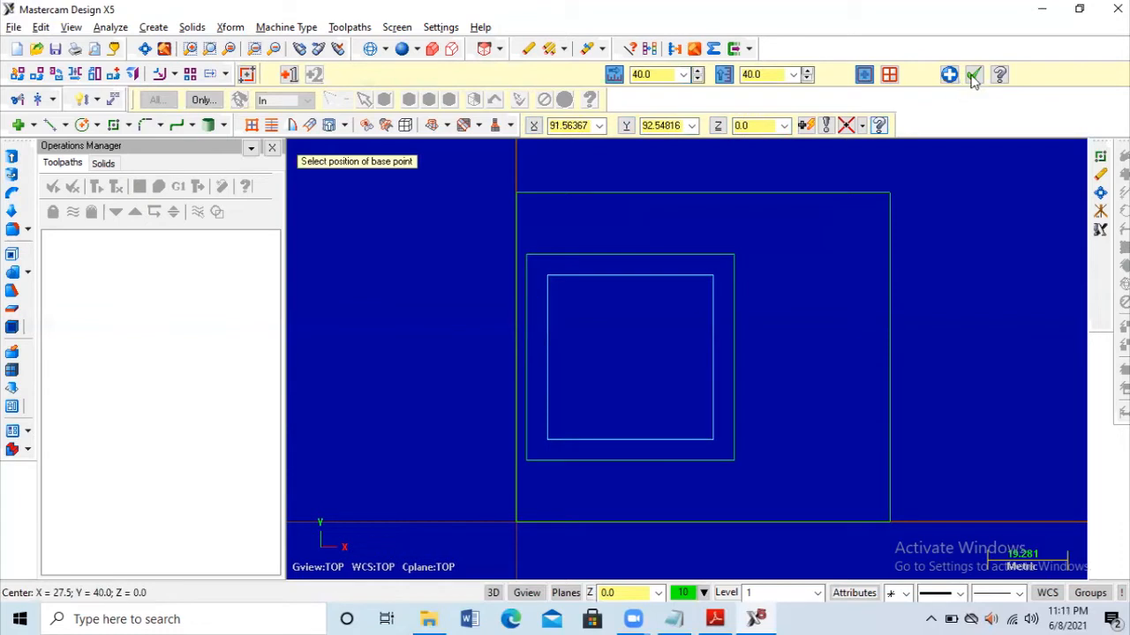
pyautogui.press('Escape')
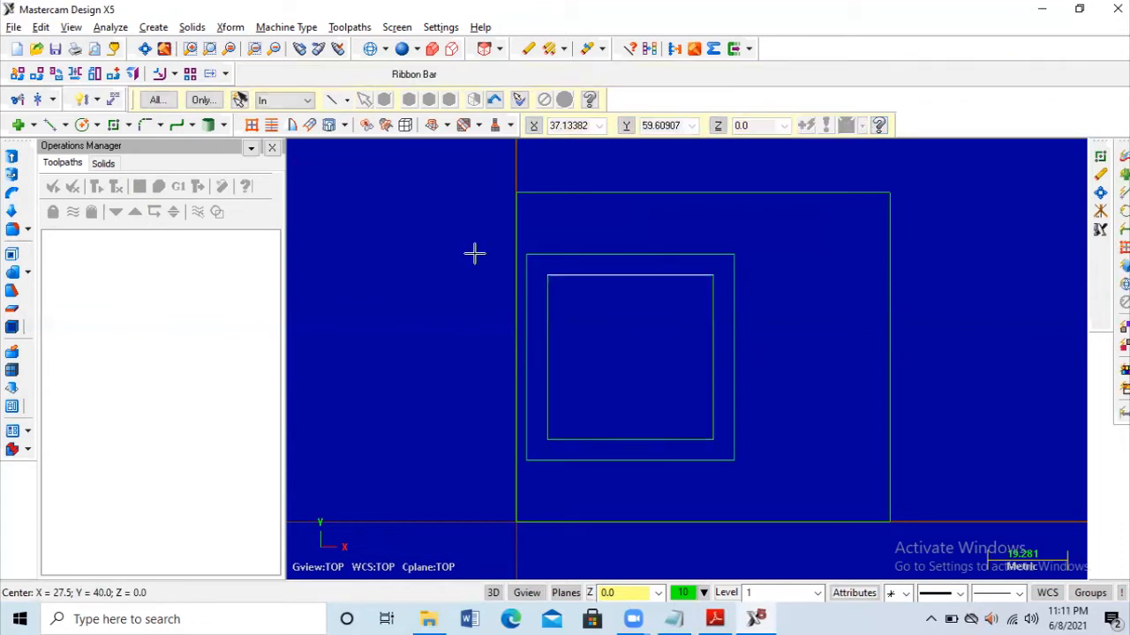
pyautogui.click(648, 254)
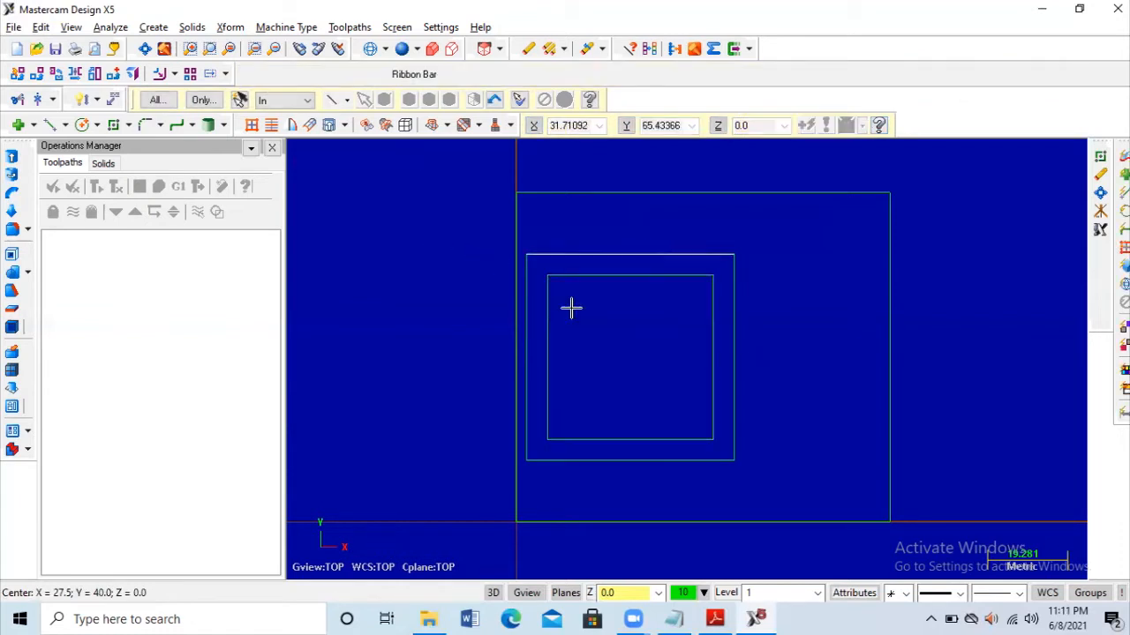
pyautogui.press('Escape')
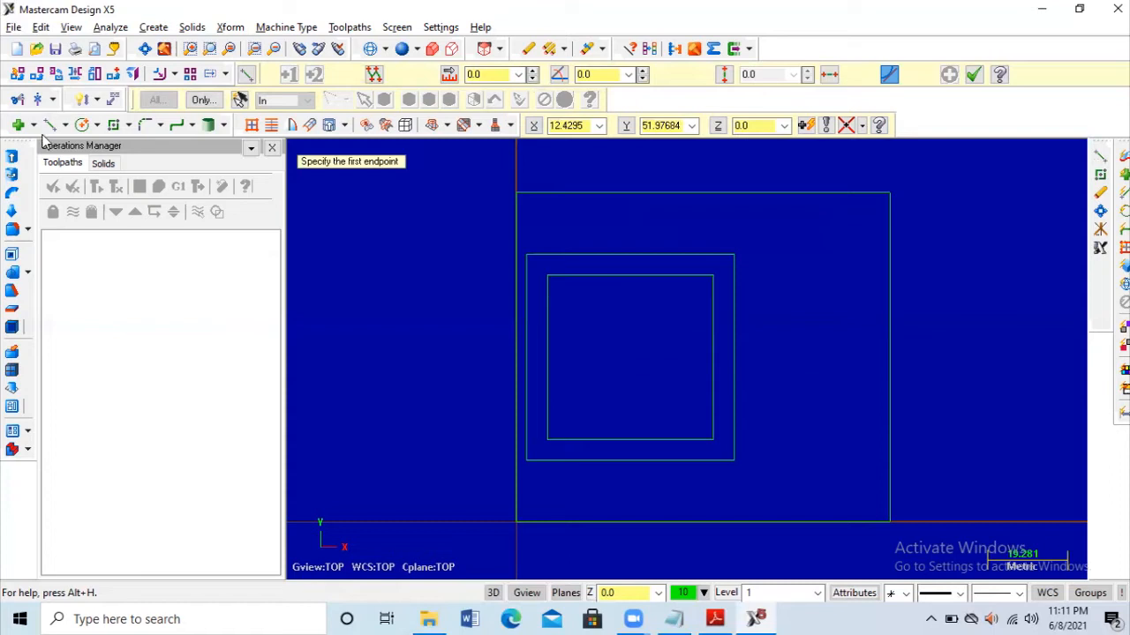
# Step: Draw a horizontal line about 133 mm long from the midpoint of the outline's left edge, past its right edge
pyautogui.click(517, 358)
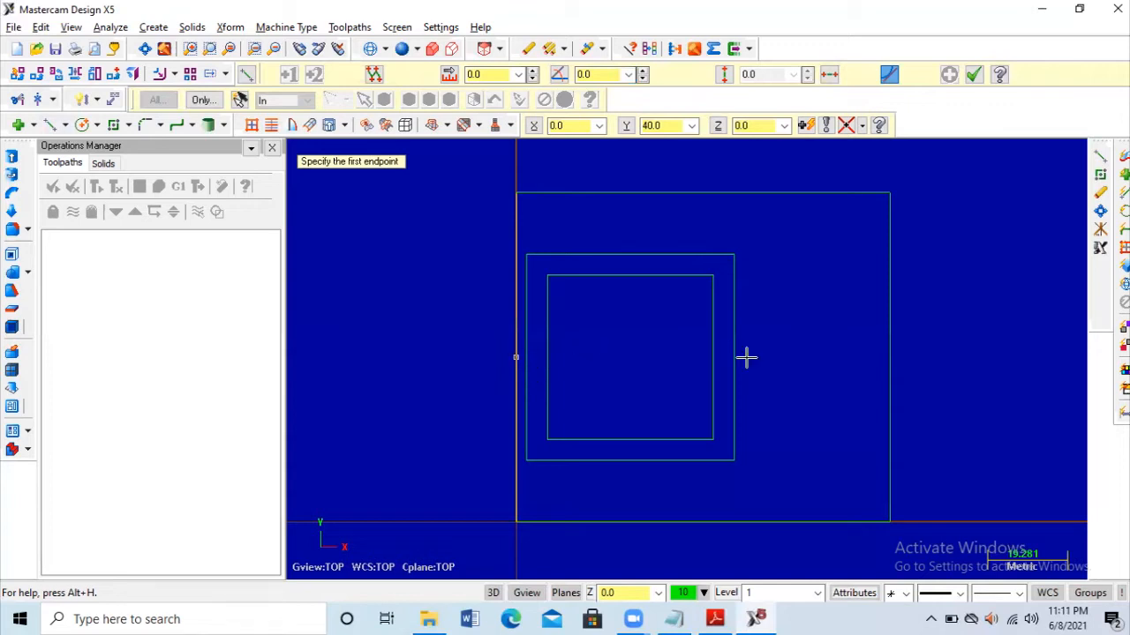
pyautogui.click(1066, 362)
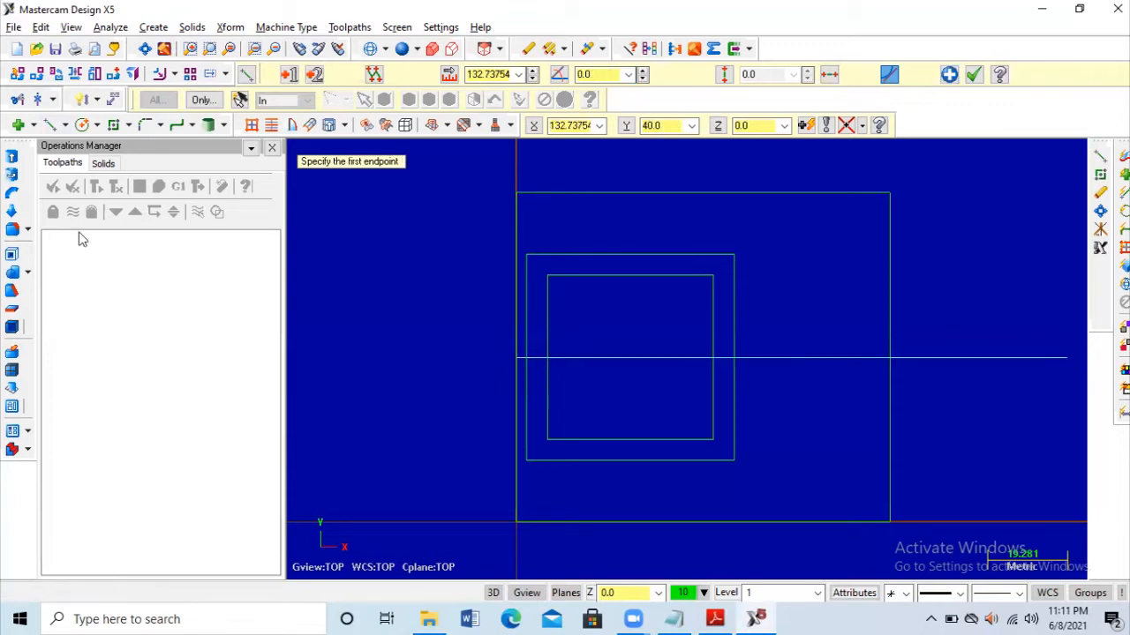
pyautogui.press('Escape')
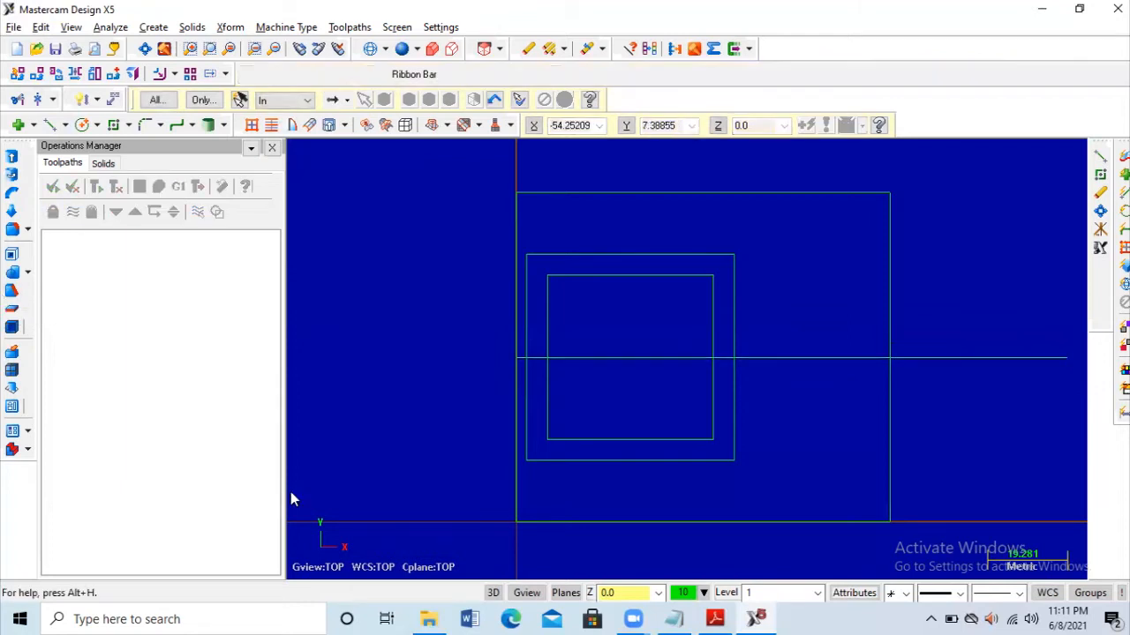
# Step: Check the PDF drawing, then create a circle of radius 25 mm centered on the midpoint of the 50 mm square's right edge
pyautogui.hotkey('alt', 'Tab')
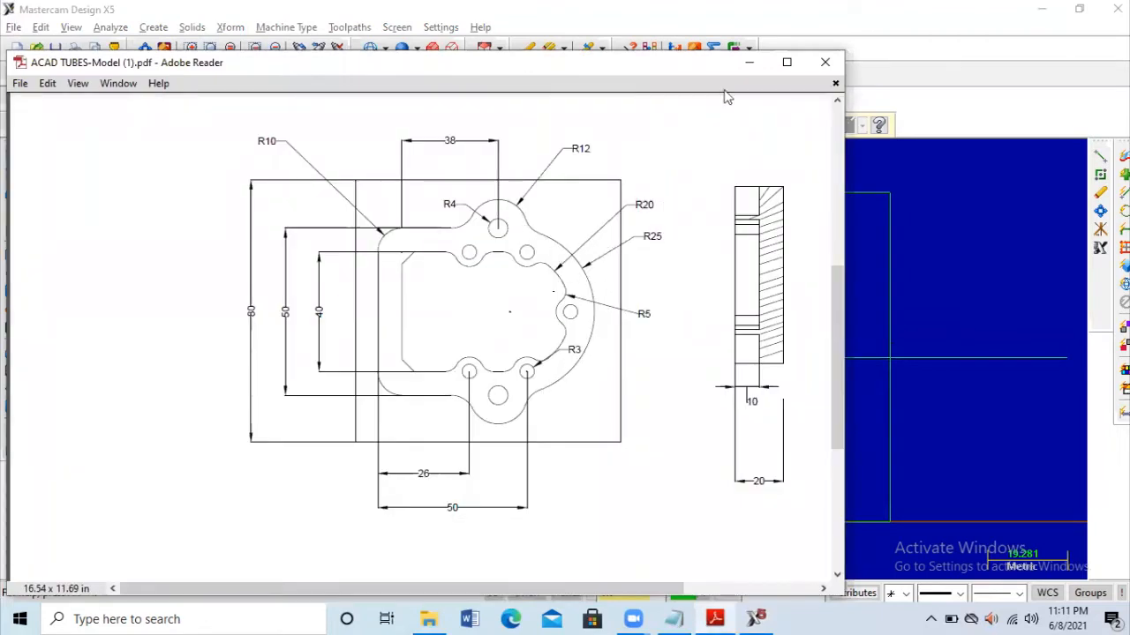
pyautogui.click(760, 61)
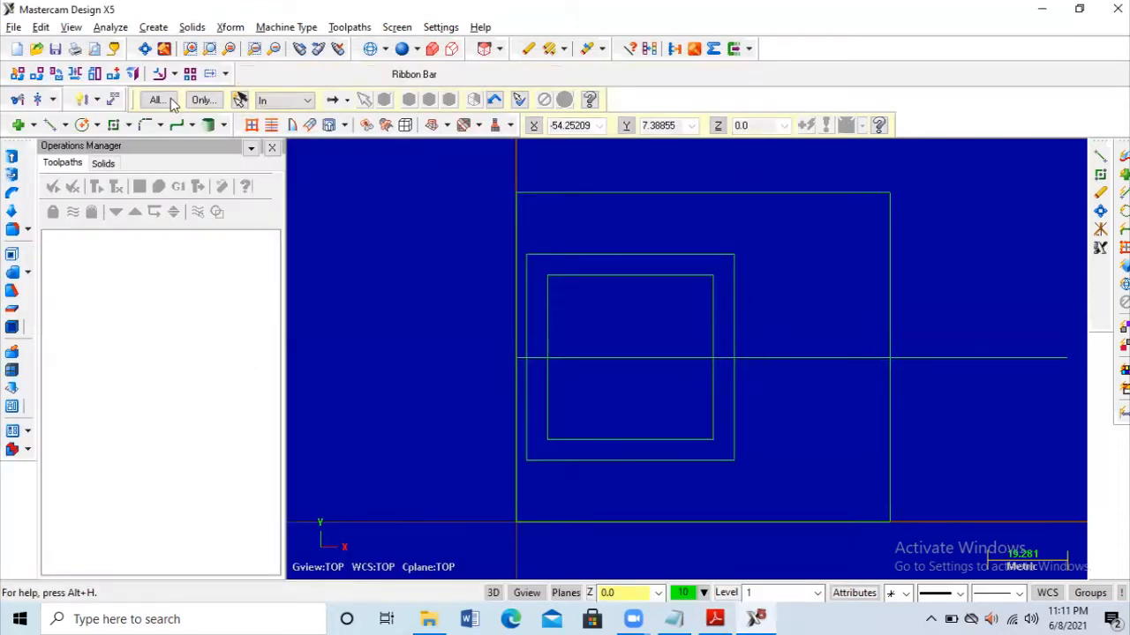
pyautogui.click(83, 127)
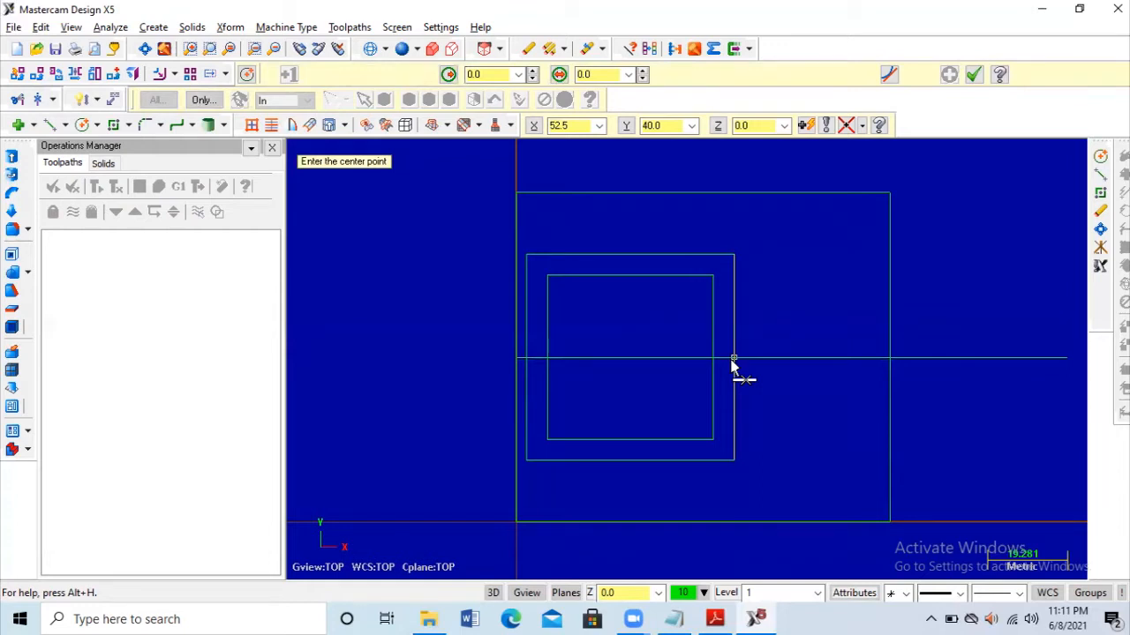
pyautogui.click(750, 408)
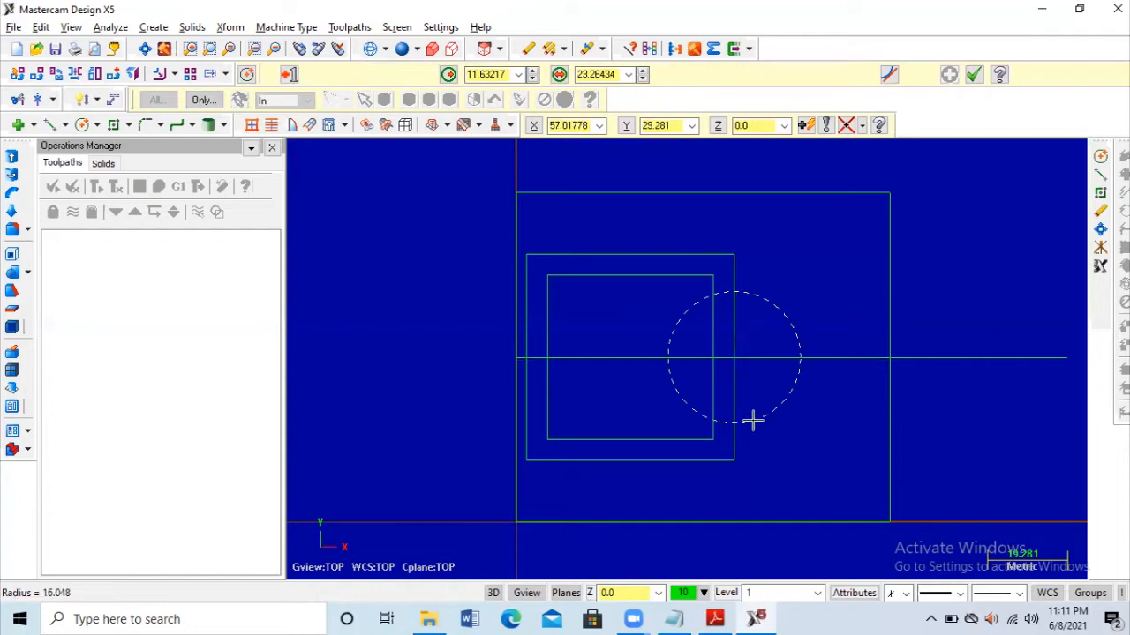
pyautogui.click(484, 74)
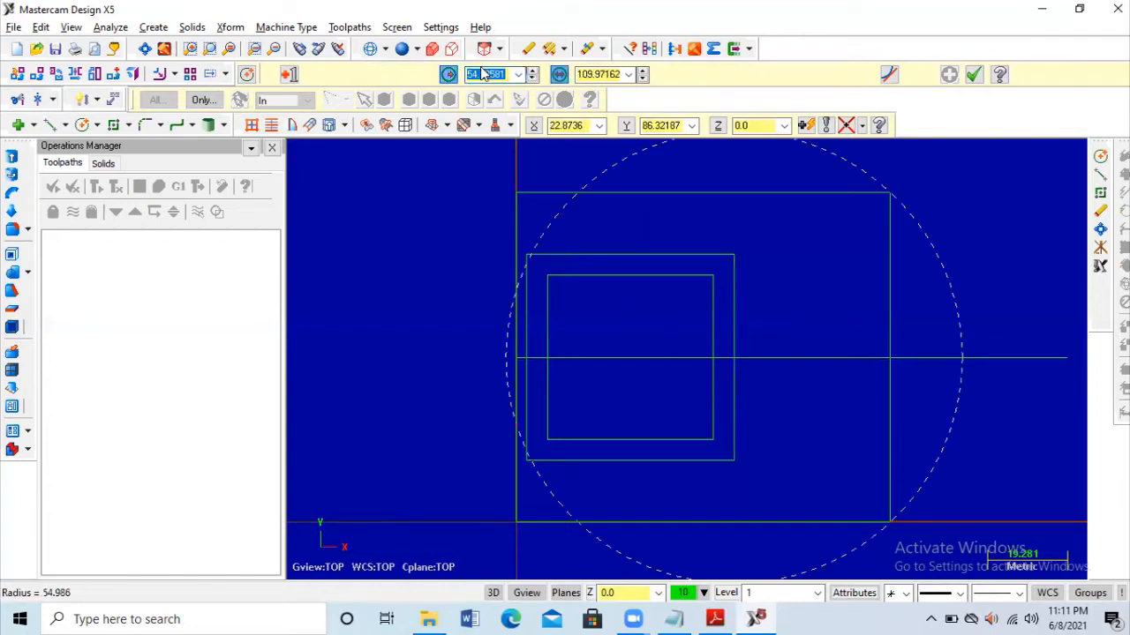
pyautogui.write('25')
pyautogui.press('Return')
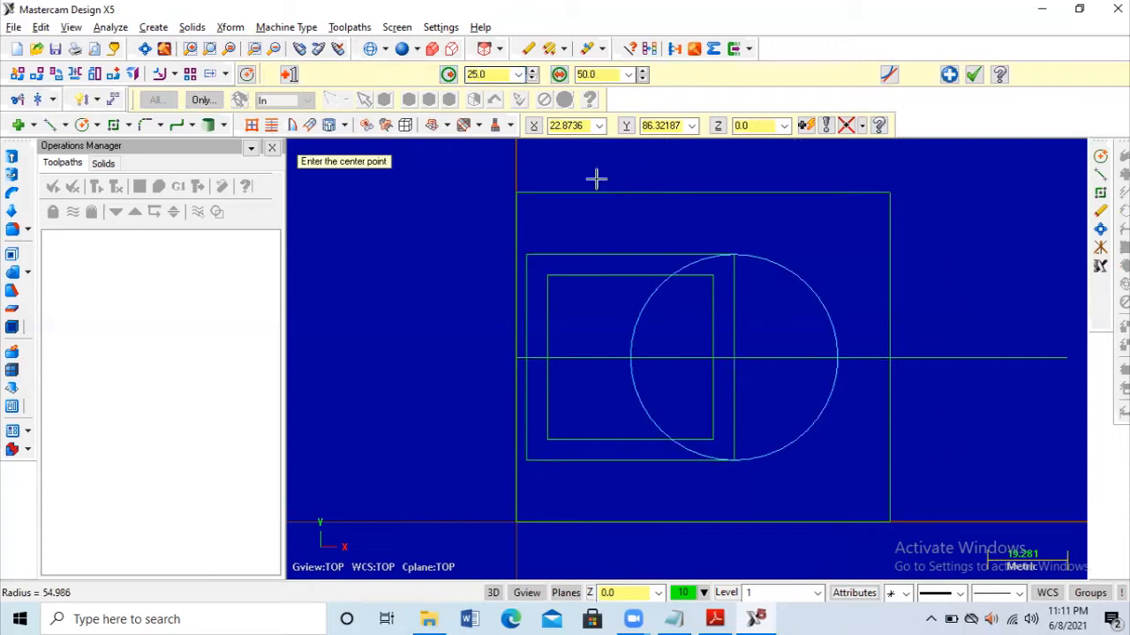
pyautogui.click(973, 75)
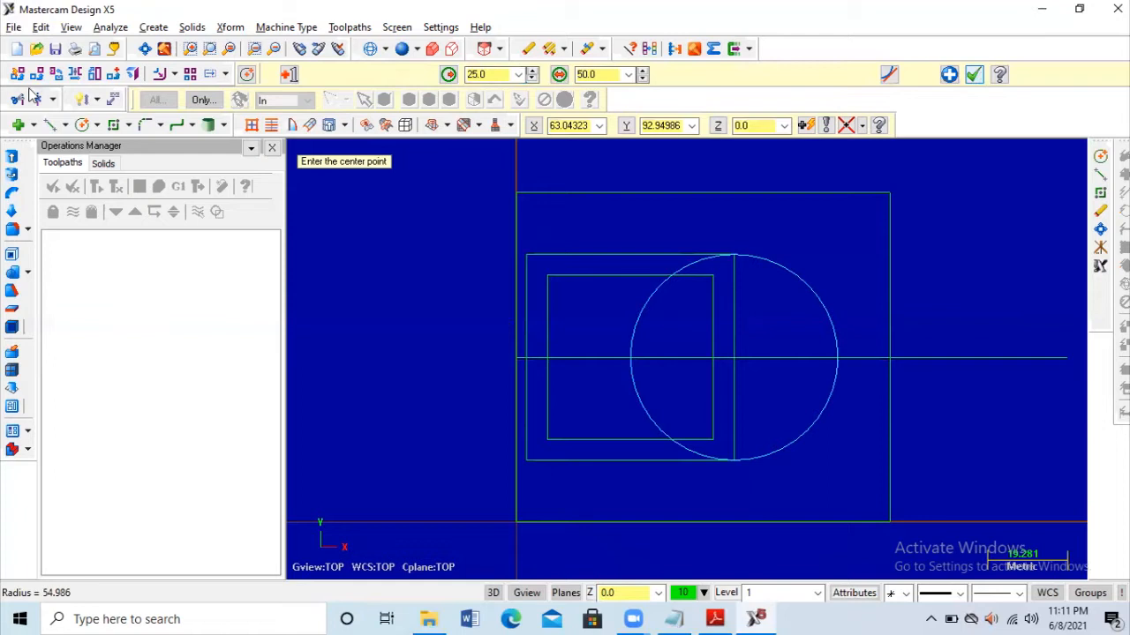
# Step: Add a concentric circle of radius 20 mm inside the 25 mm radius circle
pyautogui.click(84, 125)
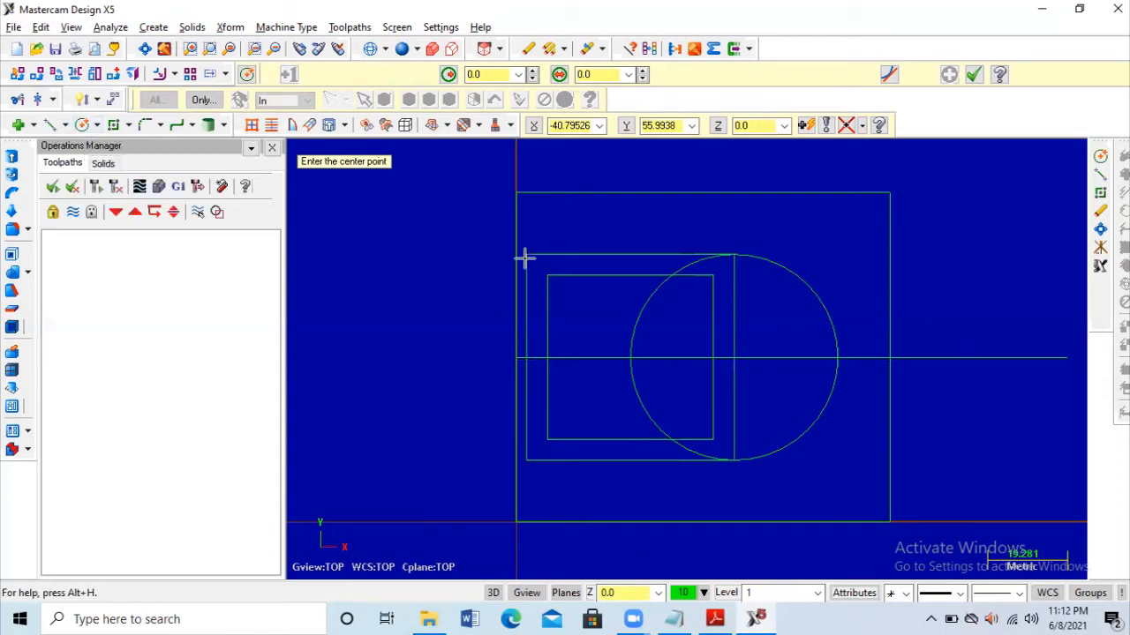
pyautogui.click(736, 357)
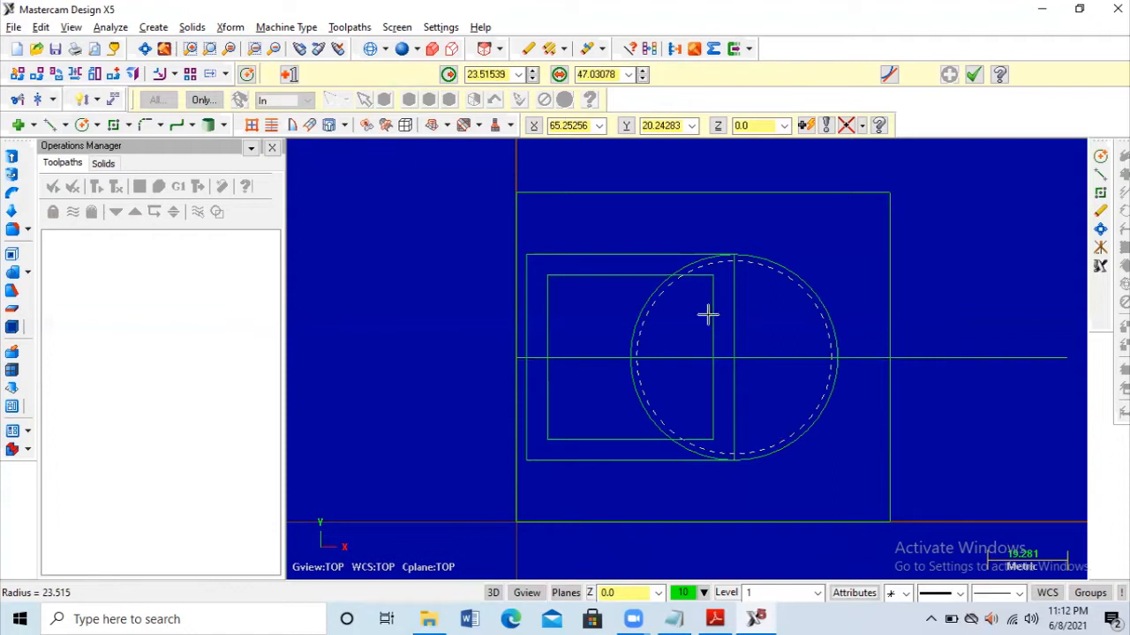
pyautogui.click(488, 76)
pyautogui.write('20')
pyautogui.press('Return')
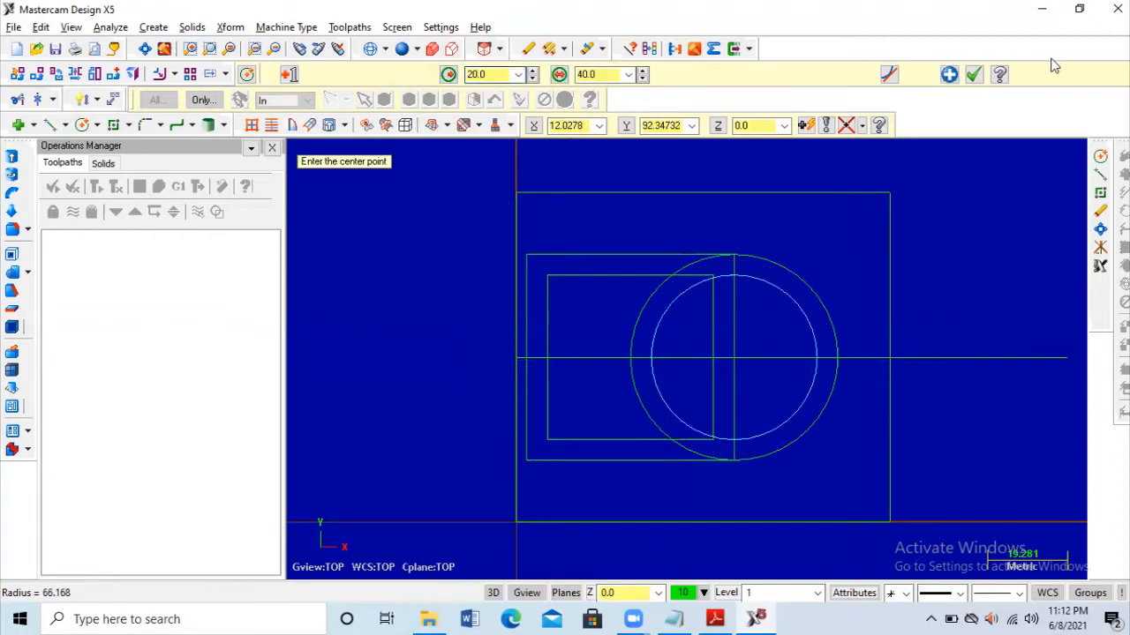
pyautogui.press('Escape')
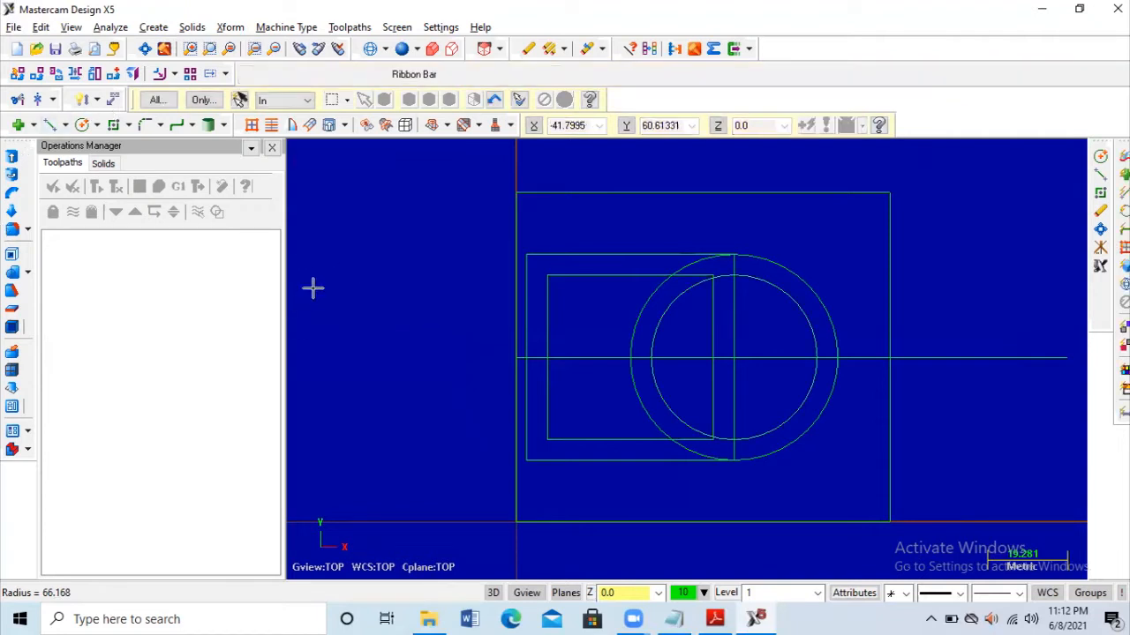
pyautogui.hotkey('alt', 'Tab')
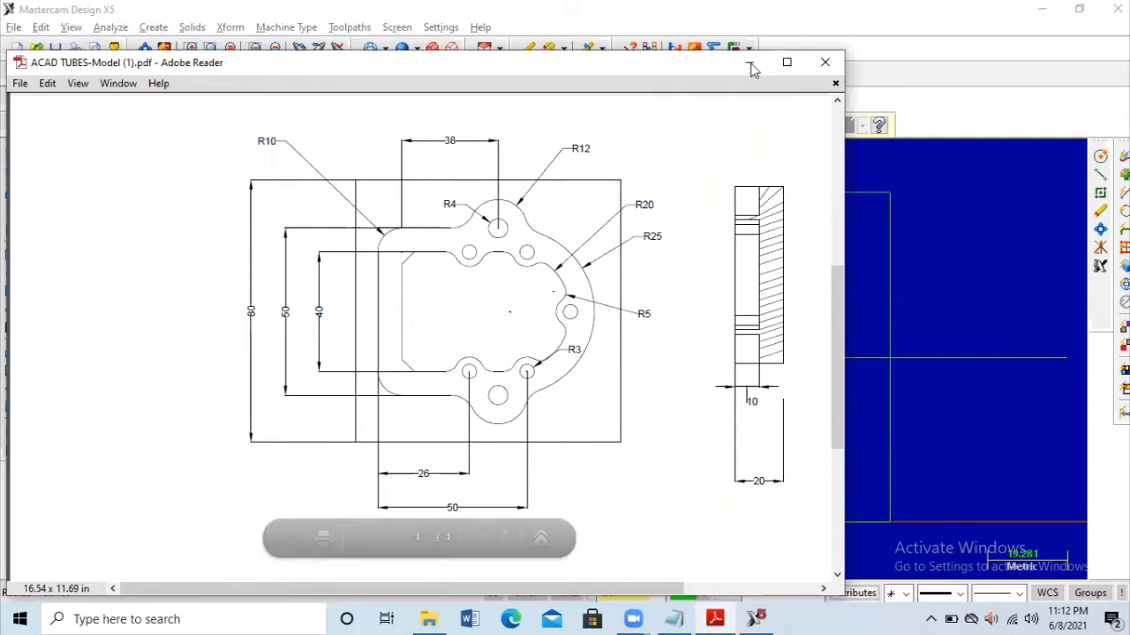
pyautogui.hotkey('alt', 'Tab')
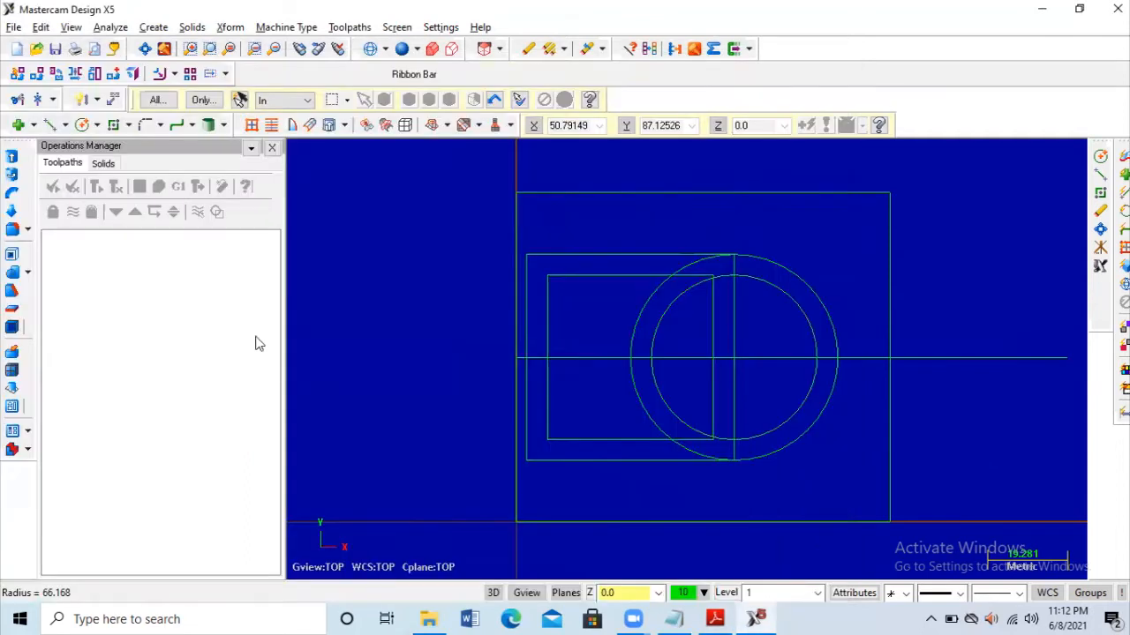
pyautogui.click(97, 125)
pyautogui.click(196, 151)
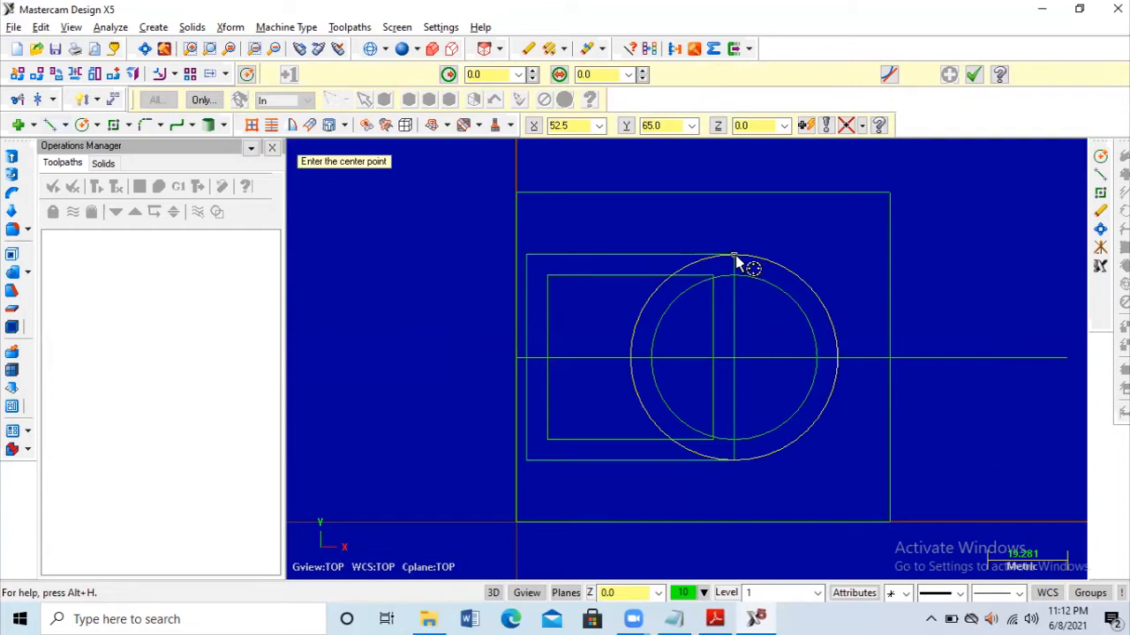
pyautogui.click(736, 261)
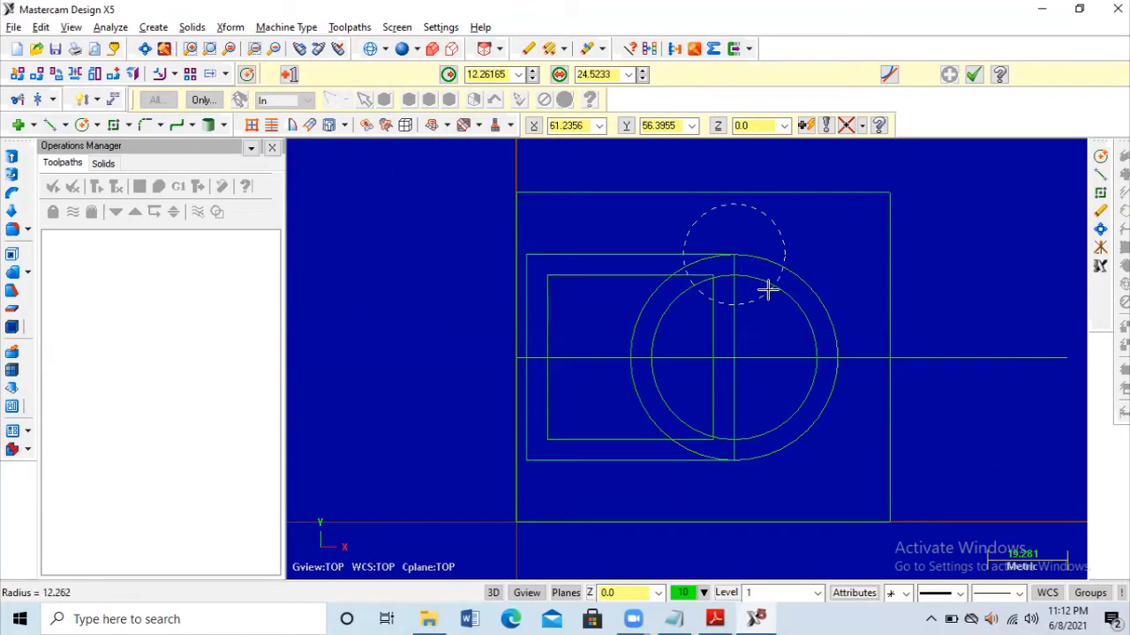
pyautogui.press('Escape')
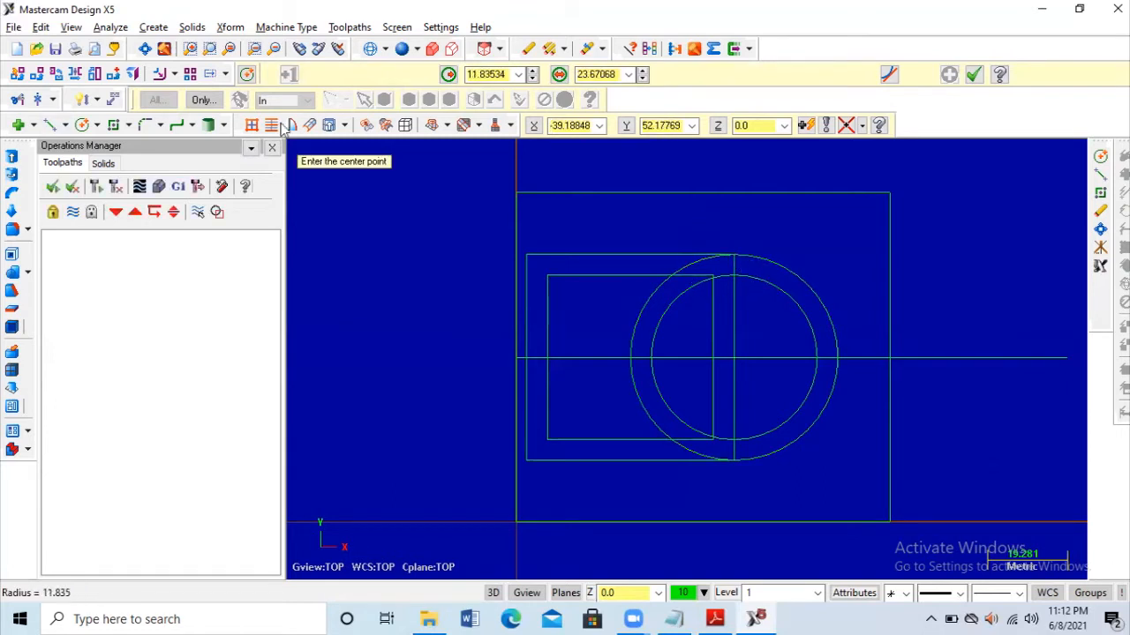
# Step: Check the PDF drawing, then create a circle of radius 12 mm centered at X 40.5, Y 65
pyautogui.hotkey('alt', 'Tab')
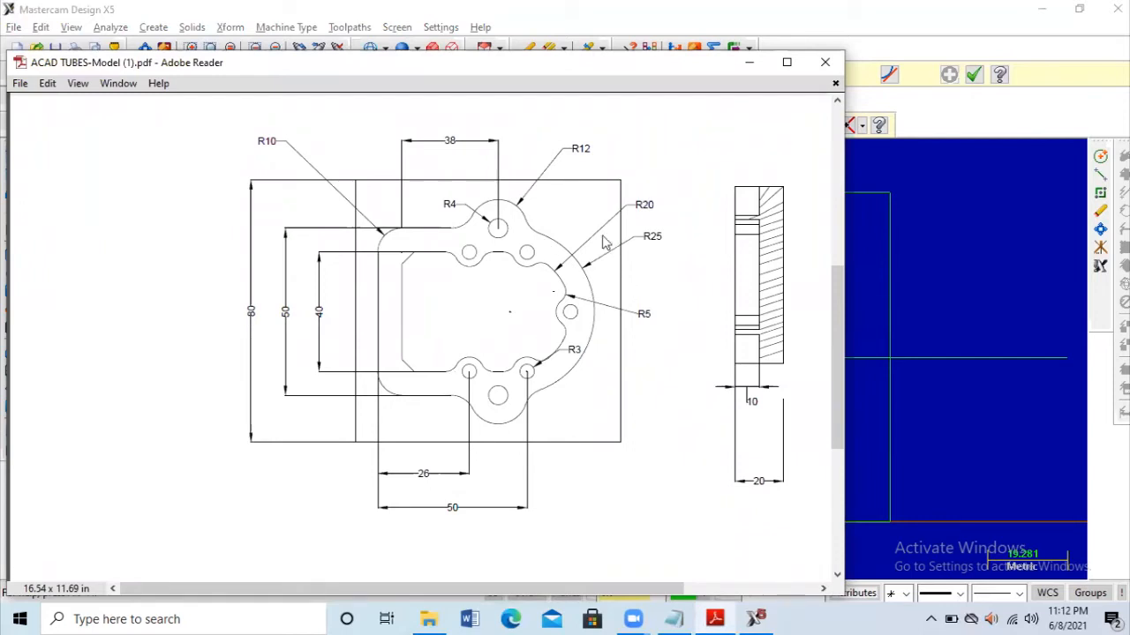
pyautogui.click(750, 64)
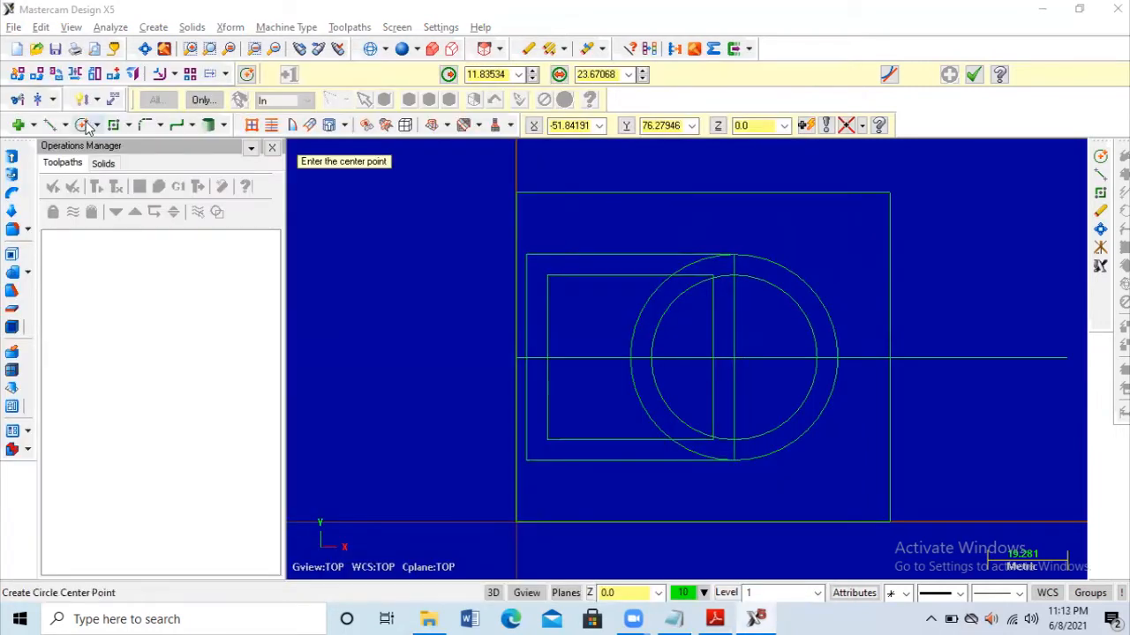
pyautogui.click(578, 126)
pyautogui.click(580, 128)
pyautogui.write('40.5')
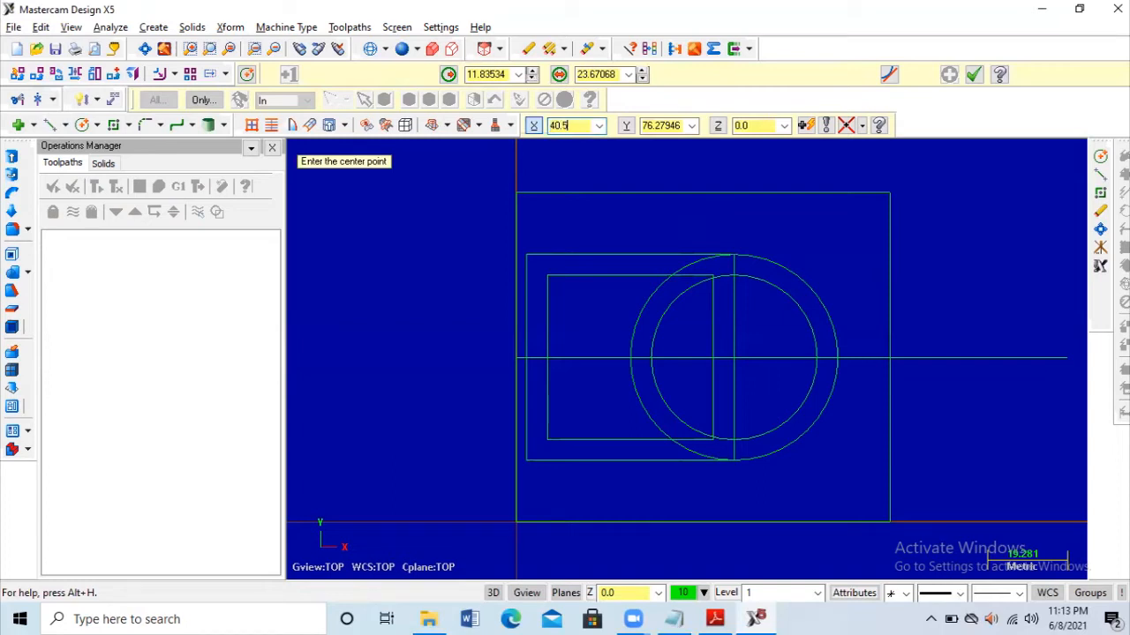
pyautogui.press('Tab')
pyautogui.write('6')
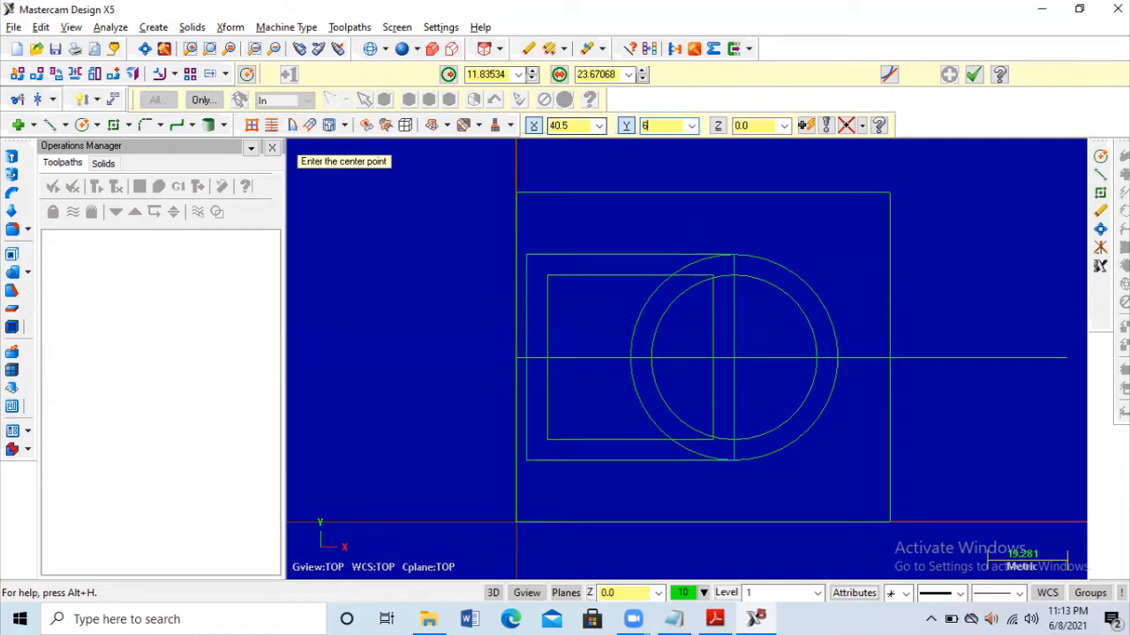
pyautogui.write('5')
pyautogui.press('Tab')
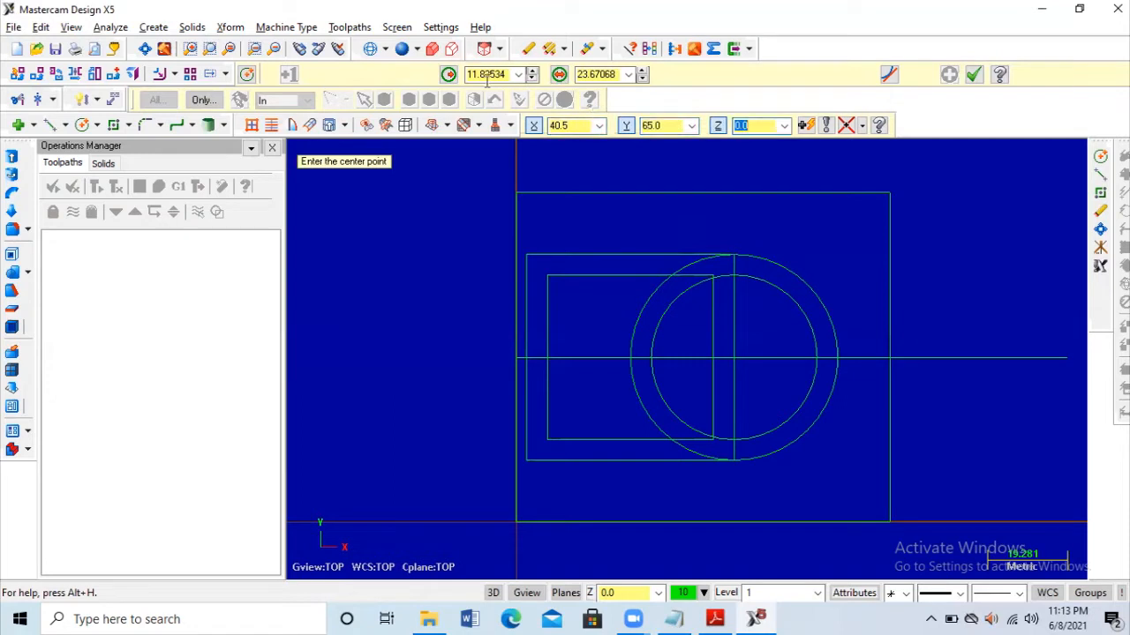
pyautogui.press('Return')
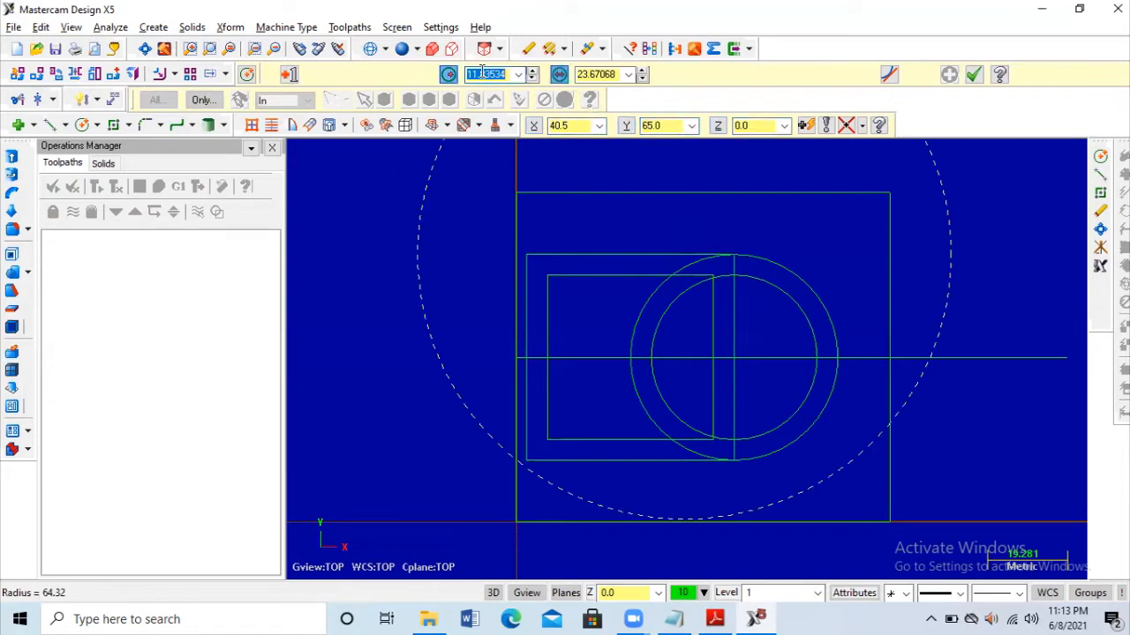
pyautogui.write('12')
pyautogui.press('Return')
pyautogui.click(975, 74)
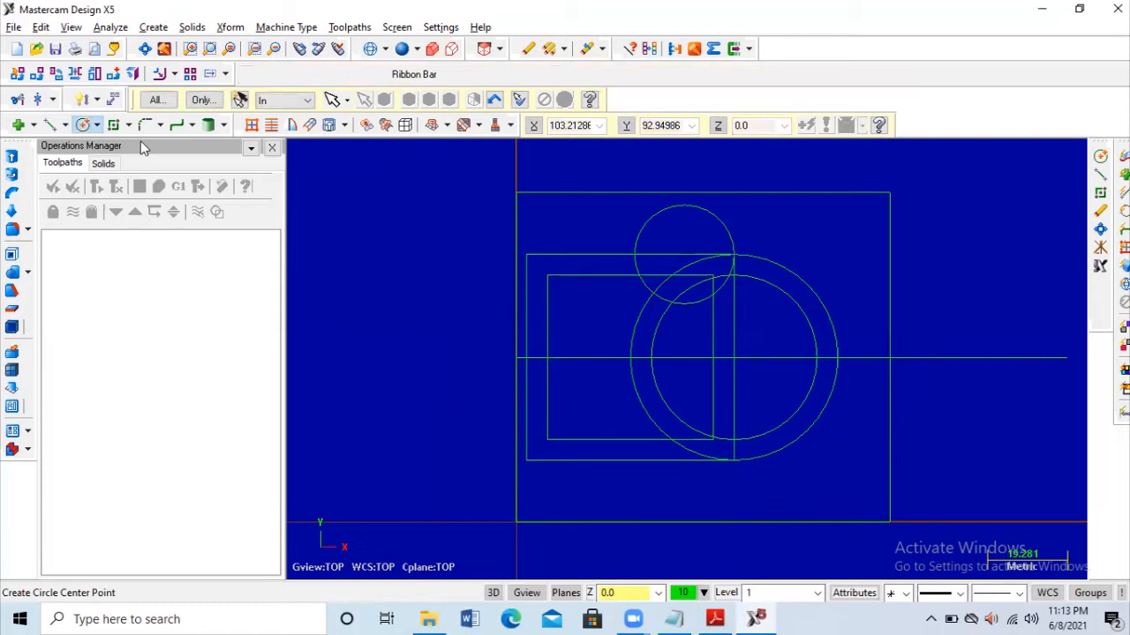
# Step: Create a concentric hole circle of radius 4 mm at X 40.5, Y 65, checking its radius in the PDF drawing
pyautogui.click(572, 125)
pyautogui.write('40.5')
pyautogui.click(660, 125)
pyautogui.write('65')
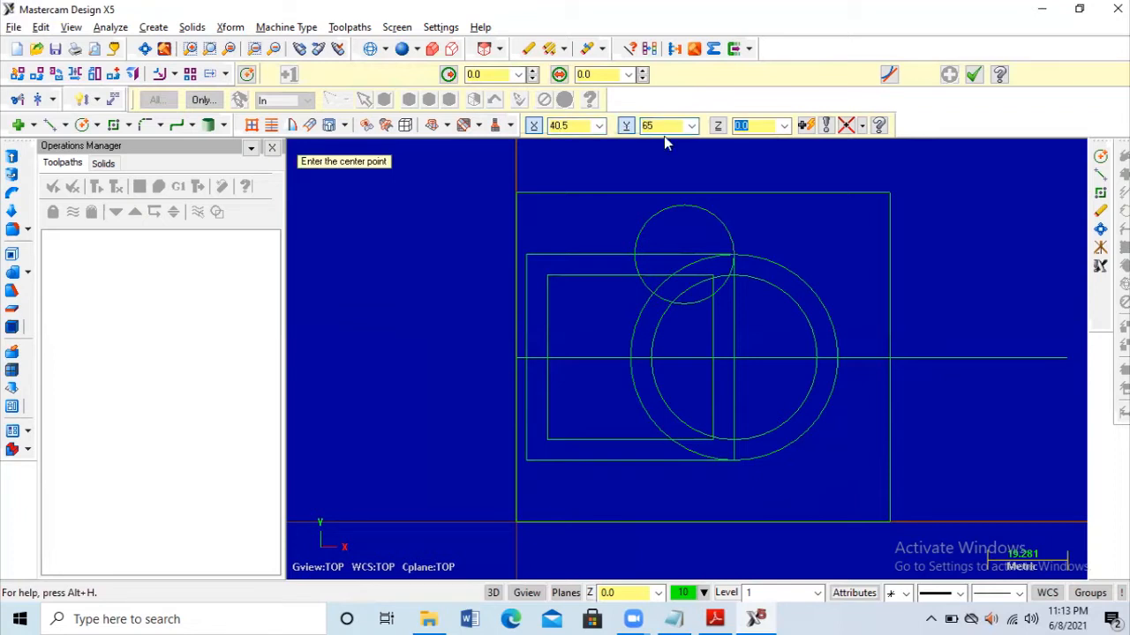
pyautogui.press('Tab')
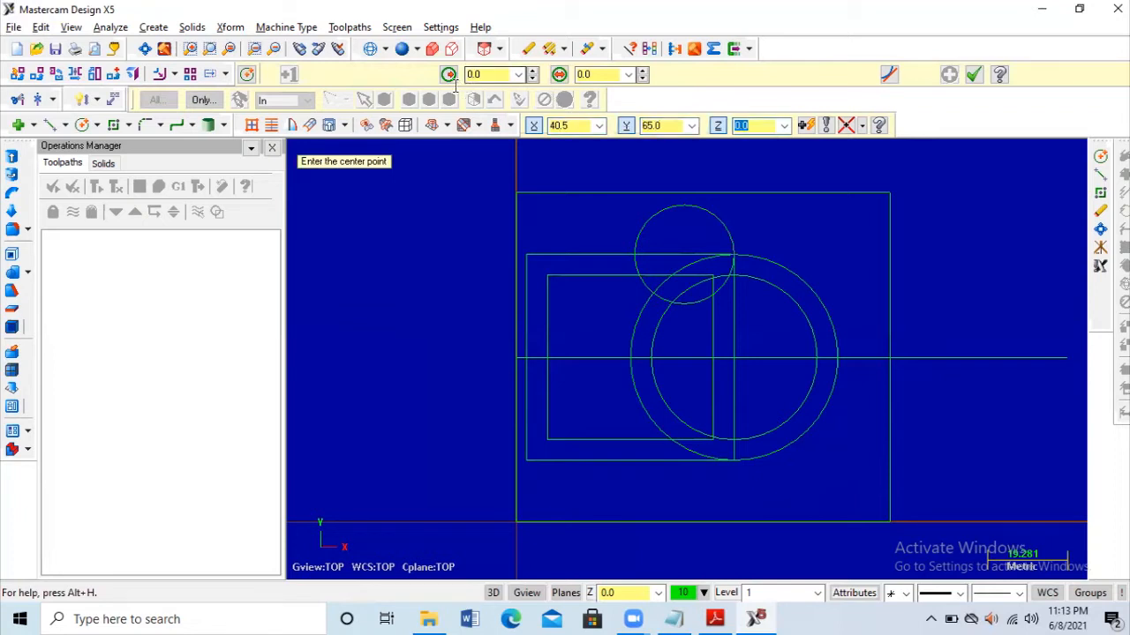
pyautogui.press('Return')
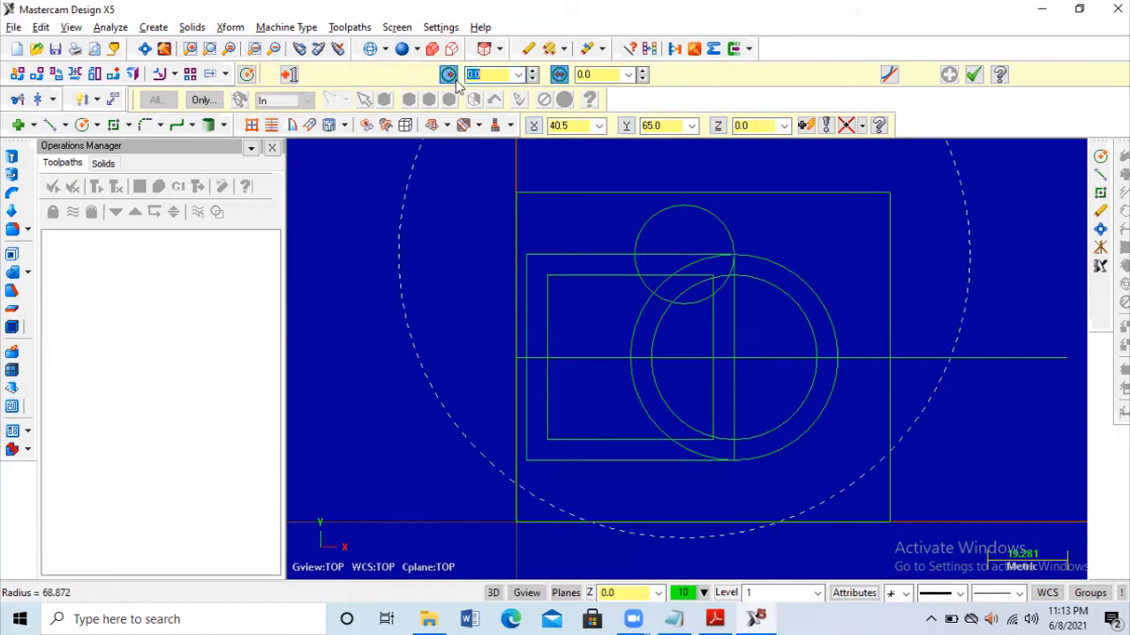
pyautogui.hotkey('alt', 'Tab')
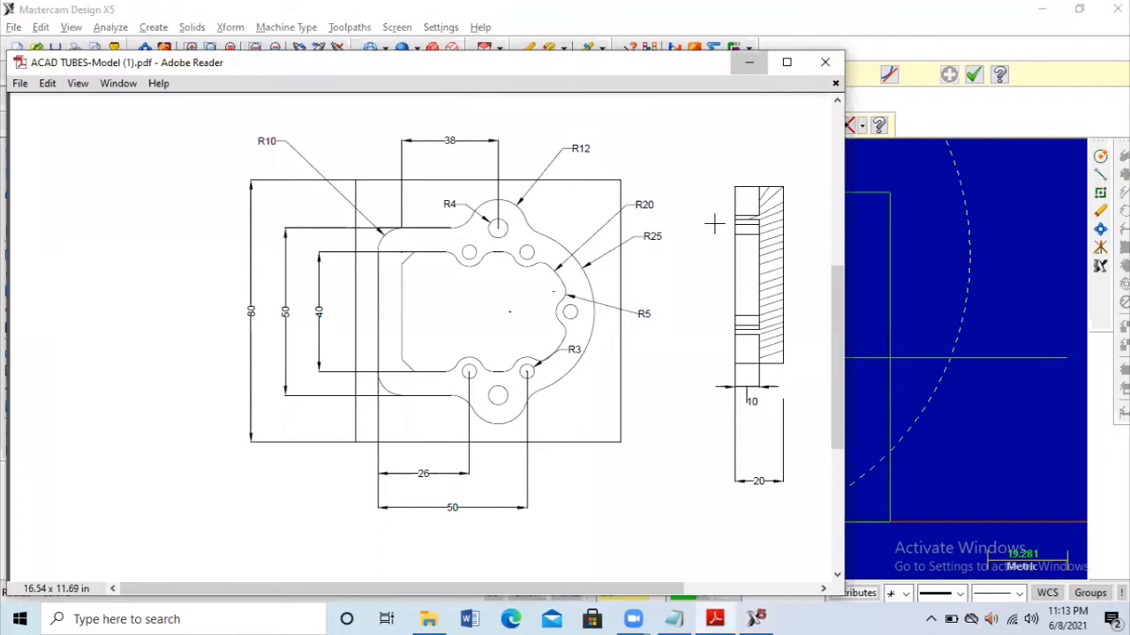
pyautogui.hotkey('alt', 'Tab')
pyautogui.click(494, 74)
pyautogui.write('4')
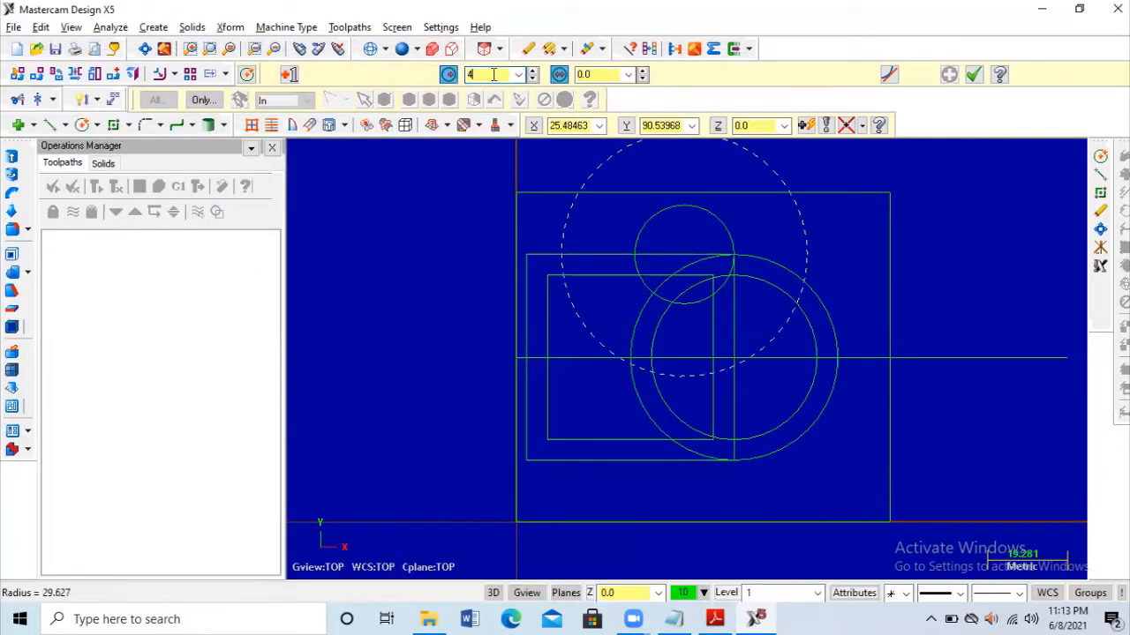
pyautogui.press('Return')
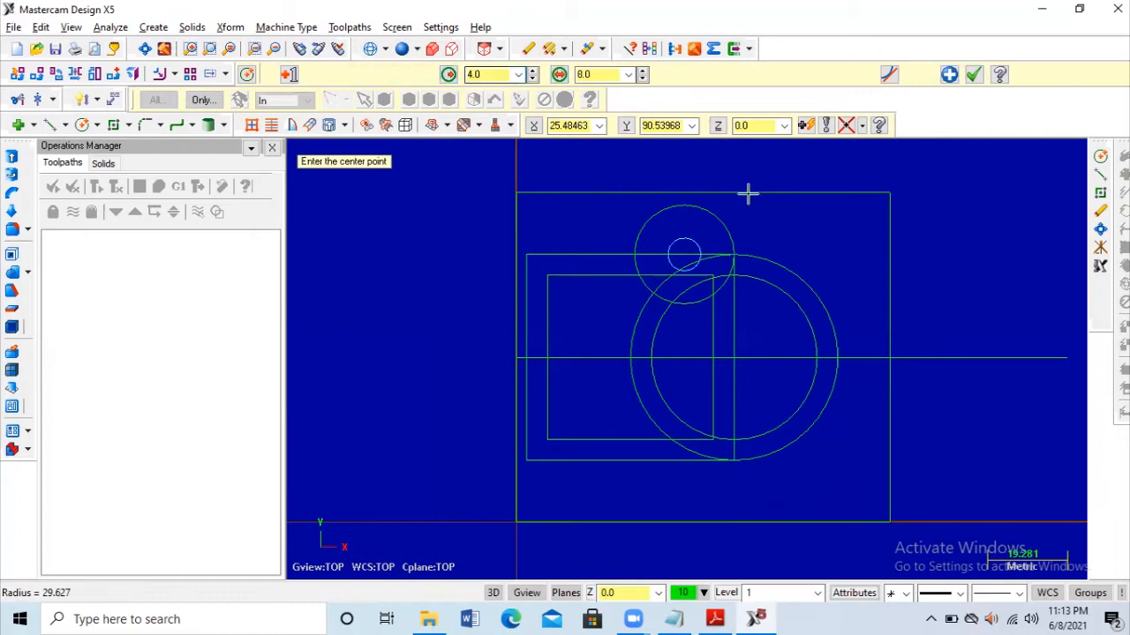
pyautogui.click(973, 74)
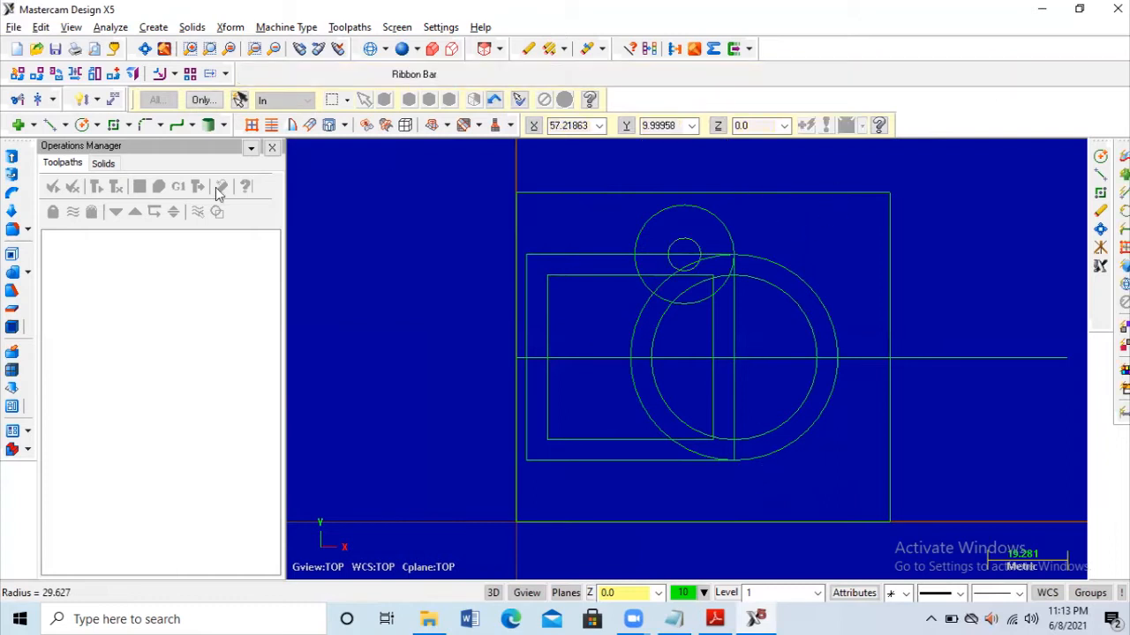
# Step: Create a circle of radius 12 mm centered at X 40.5, Y 15 on the 50 mm square's lower edge
pyautogui.click(80, 127)
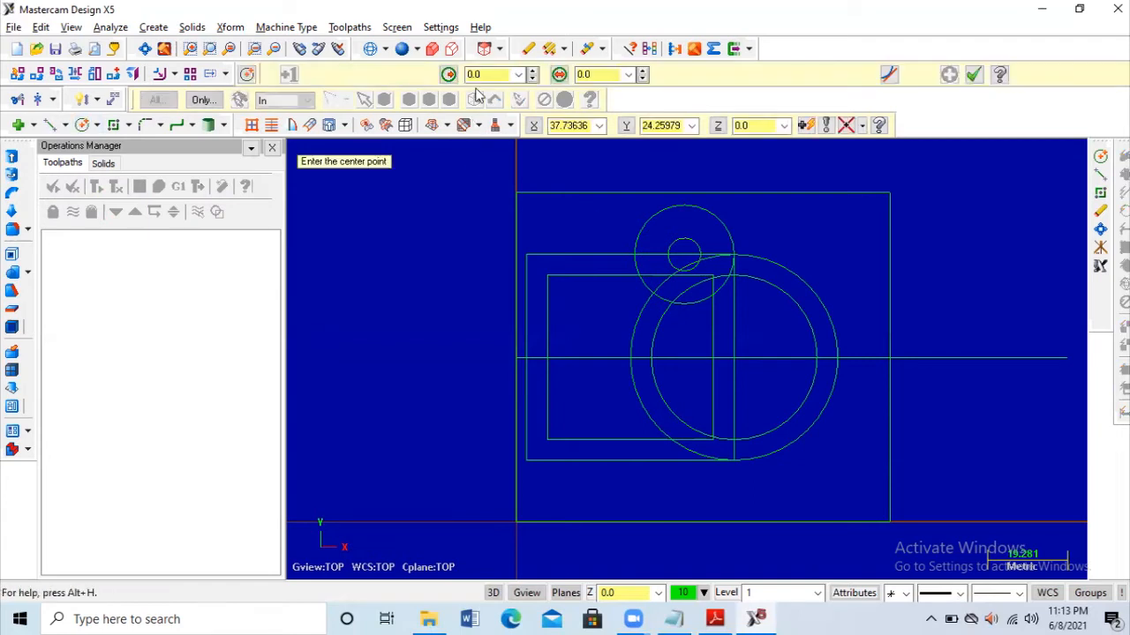
pyautogui.click(449, 76)
pyautogui.write('12')
pyautogui.press('Return')
pyautogui.click(578, 126)
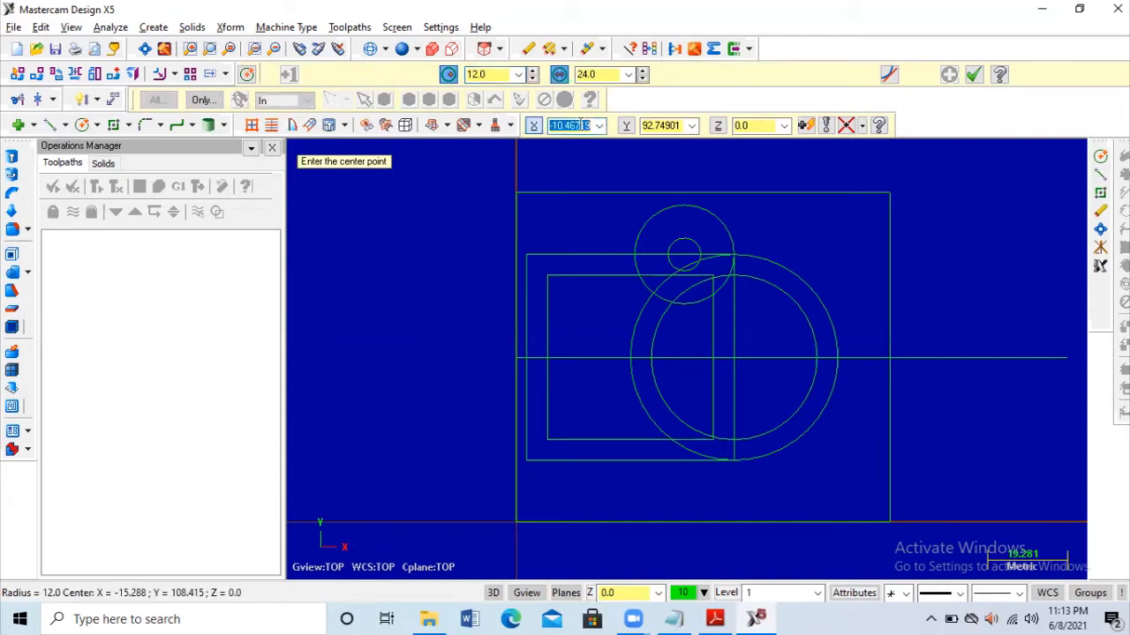
pyautogui.write('40.5')
pyautogui.press('Tab')
pyautogui.write('15')
pyautogui.press('Tab')
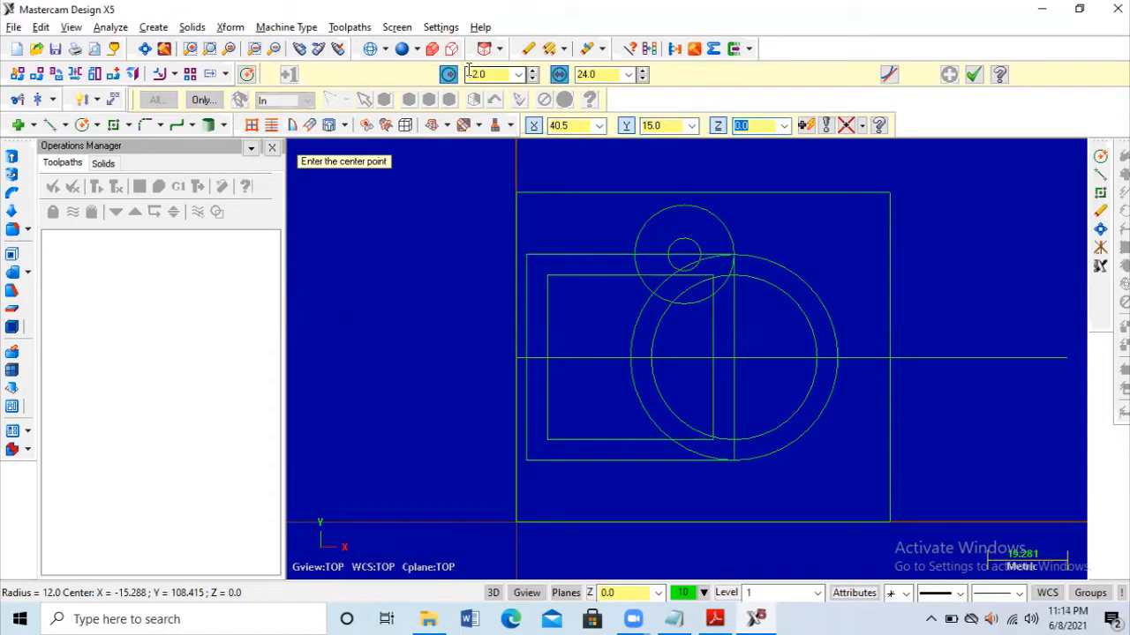
pyautogui.press('Return')
pyautogui.click(973, 74)
# Step: Add a concentric hole circle of radius 4 mm at X 40.5, Y 15 inside the lower 12 mm radius circle
pyautogui.click(82, 125)
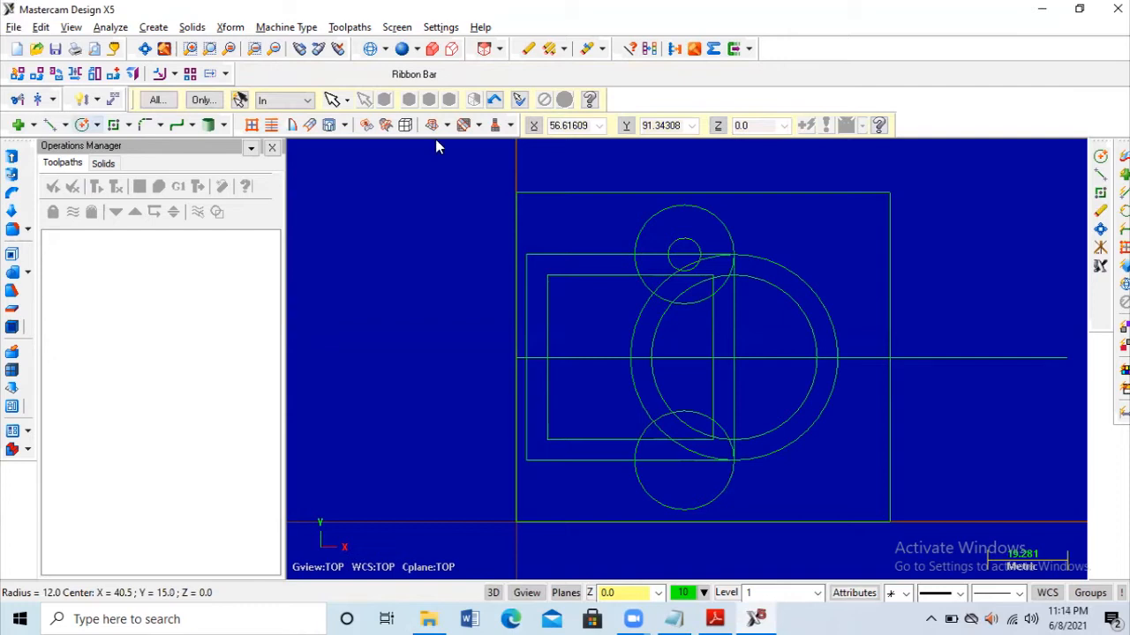
pyautogui.moveTo(579, 125); pyautogui.dragTo(497, 109)
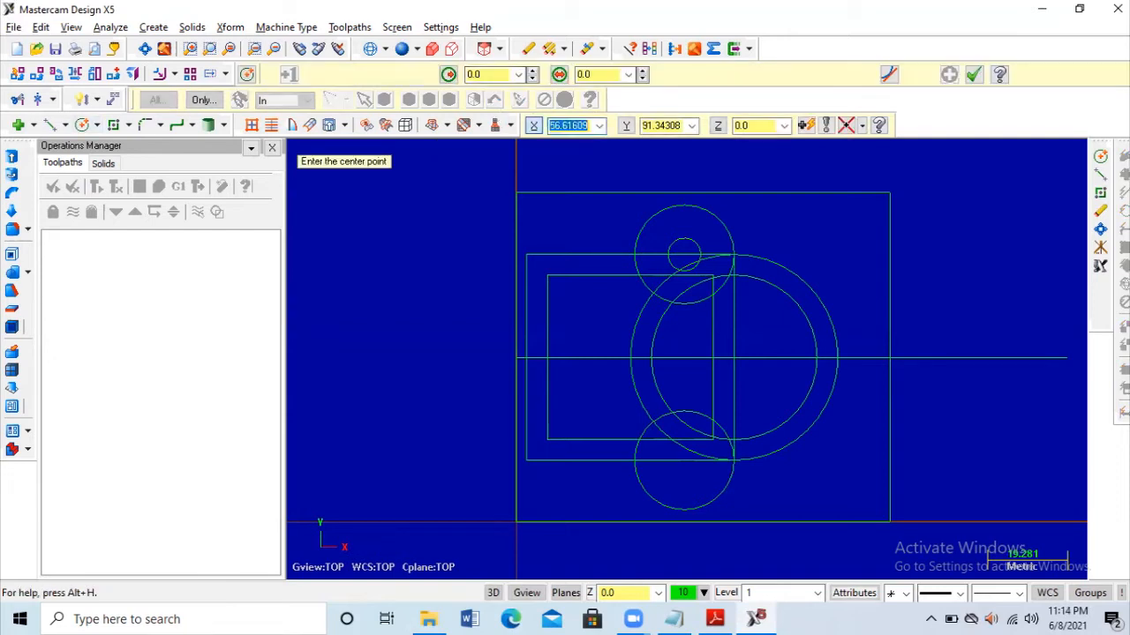
pyautogui.write('40.5')
pyautogui.click(659, 124)
pyautogui.write('15')
pyautogui.press('Tab')
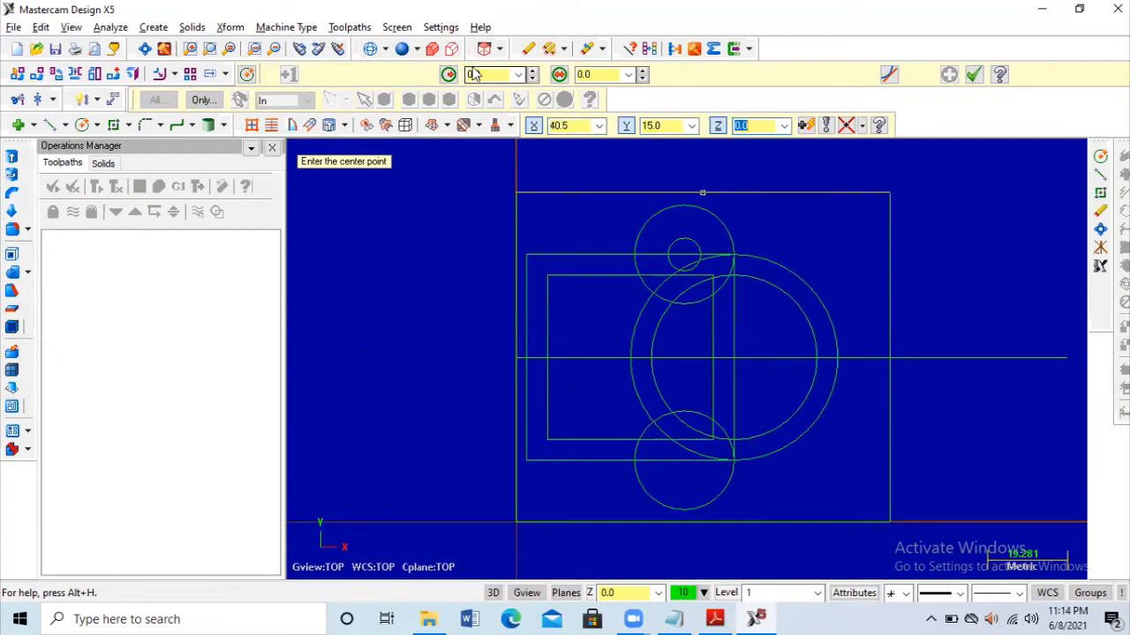
pyautogui.press('Return')
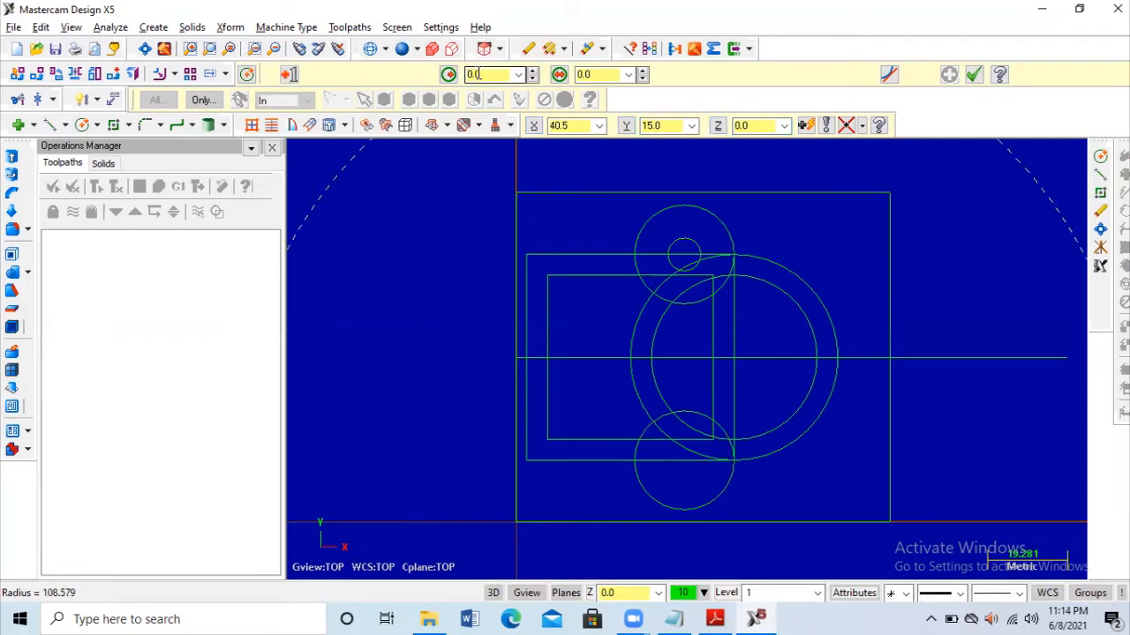
pyautogui.write('4')
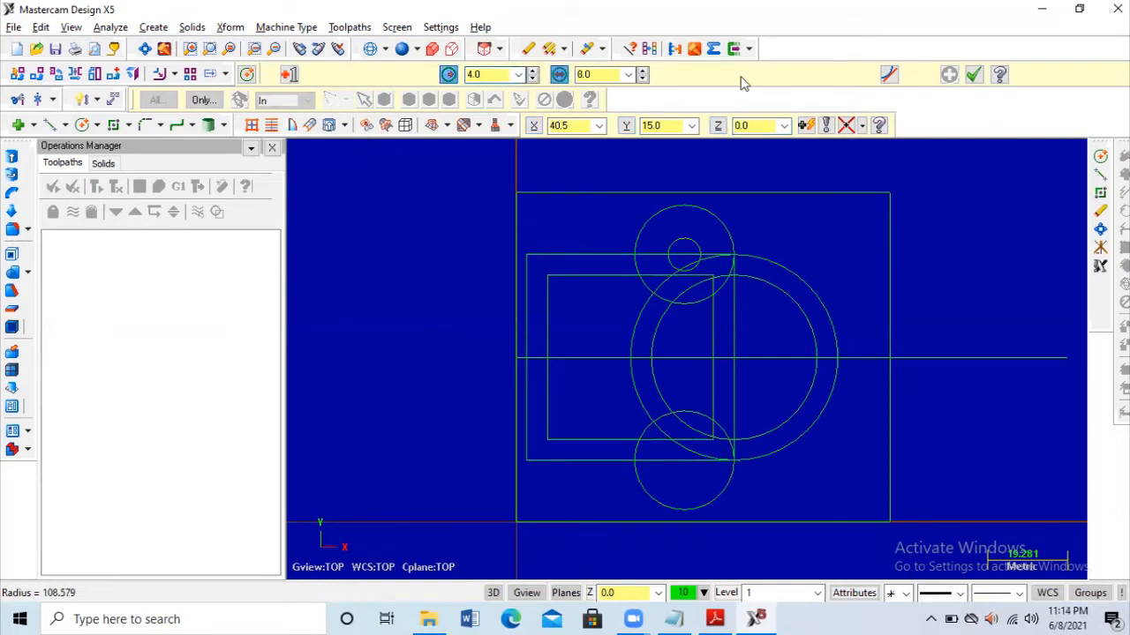
pyautogui.press('Return')
pyautogui.click(972, 76)
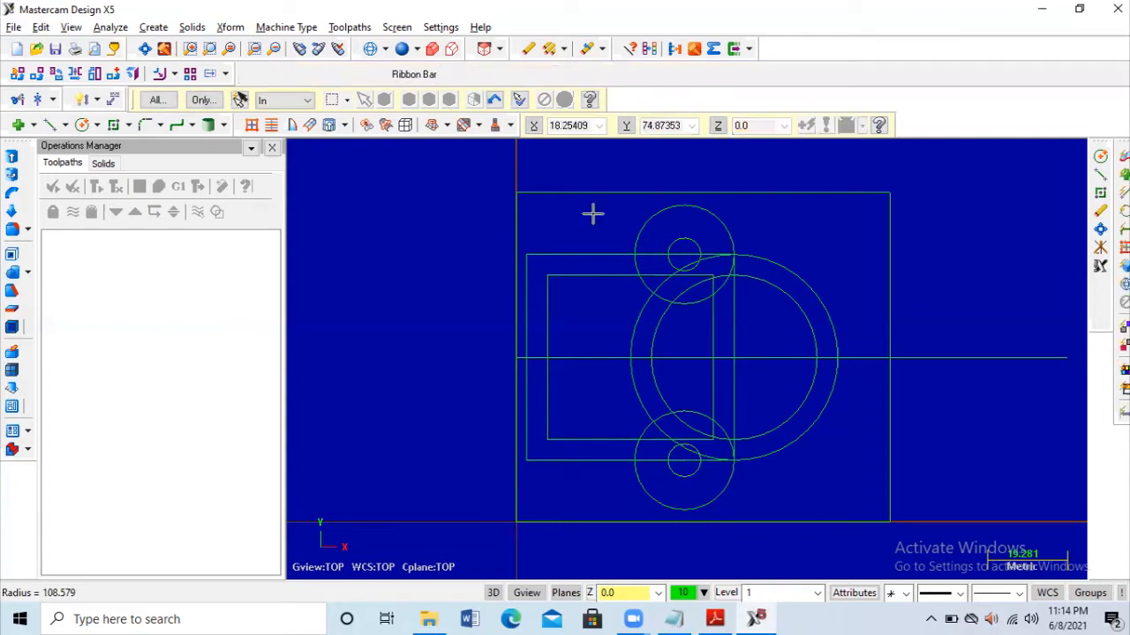
# Step: Consult the PDF drawing, then create a hole circle of radius 3 mm centered at X 52.5, Y 60
pyautogui.hotkey('alt', 'Tab')
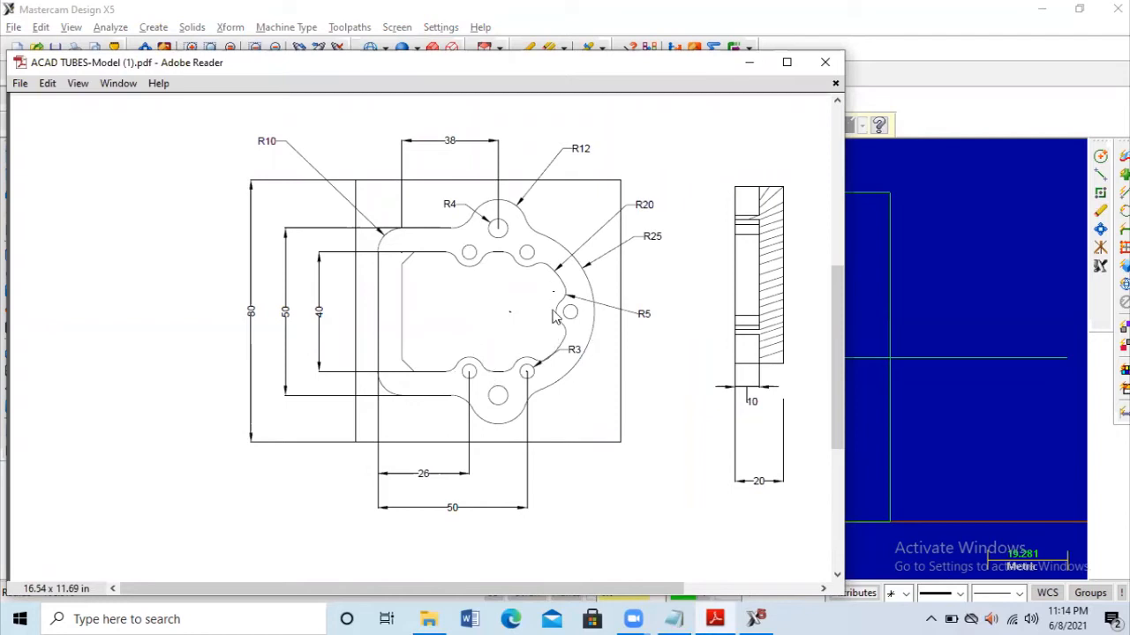
pyautogui.click(750, 60)
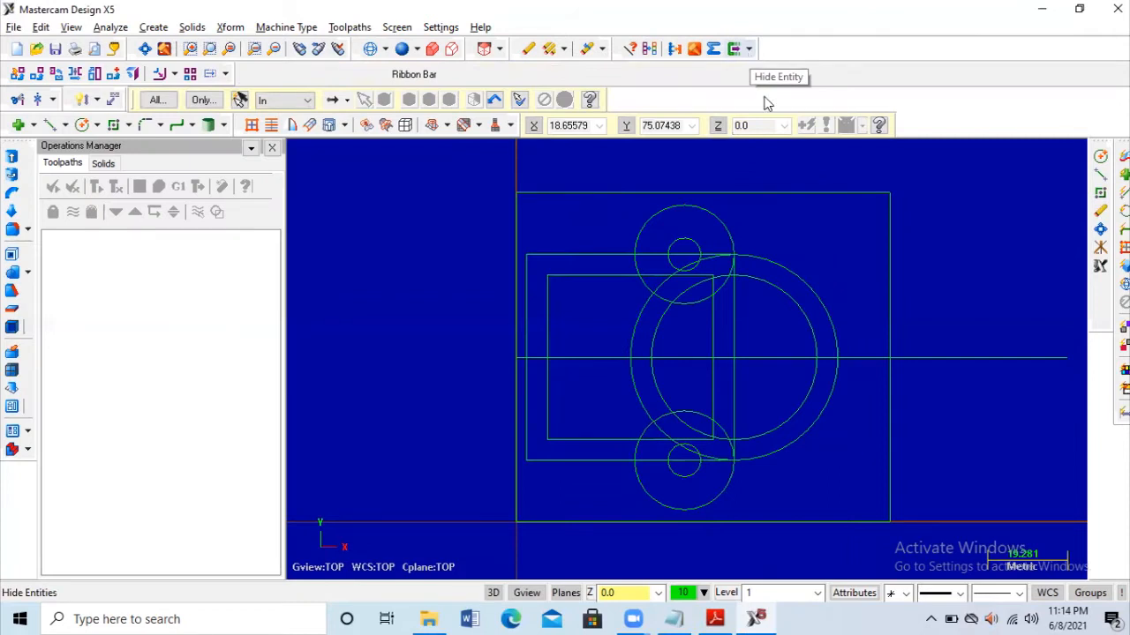
pyautogui.click(80, 126)
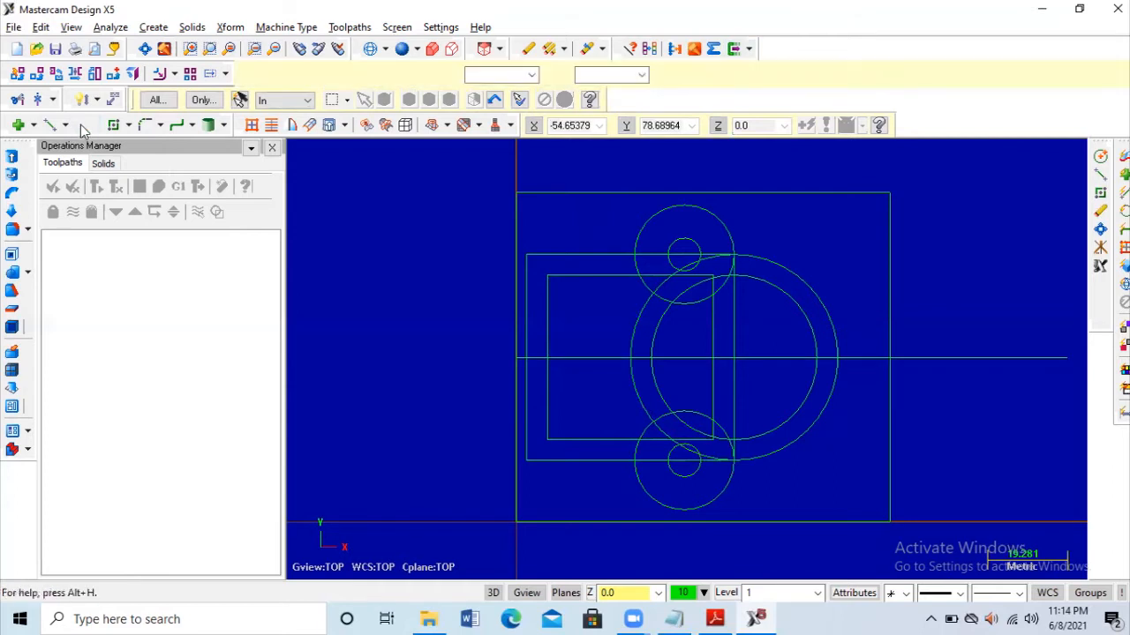
pyautogui.click(578, 127)
pyautogui.write('52.5')
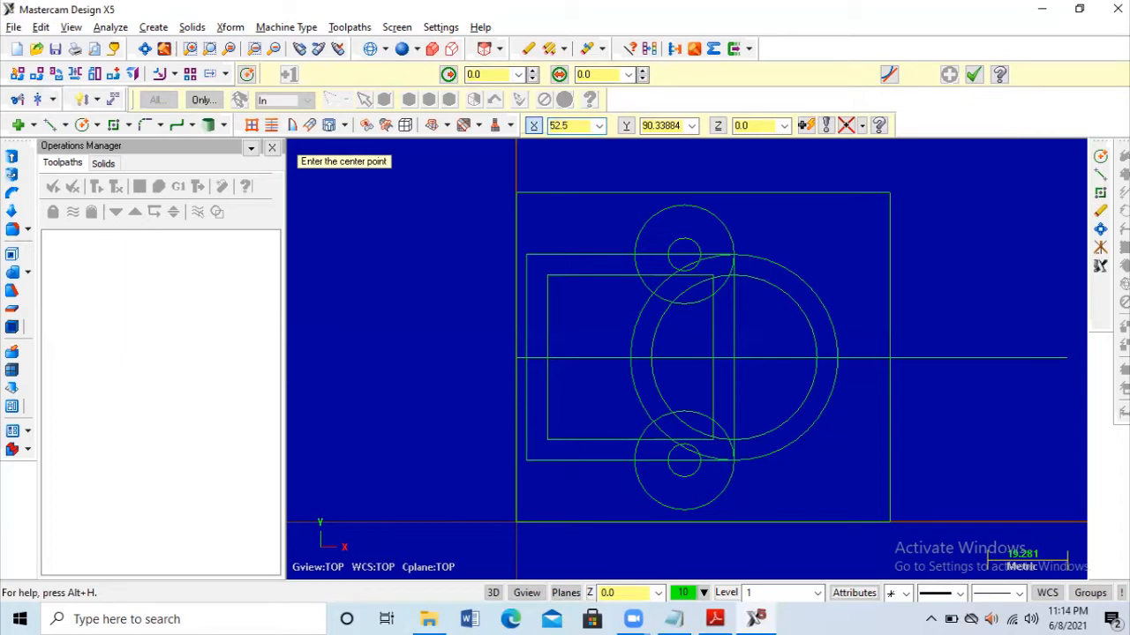
pyautogui.press('Tab')
pyautogui.write('60')
pyautogui.press('Tab')
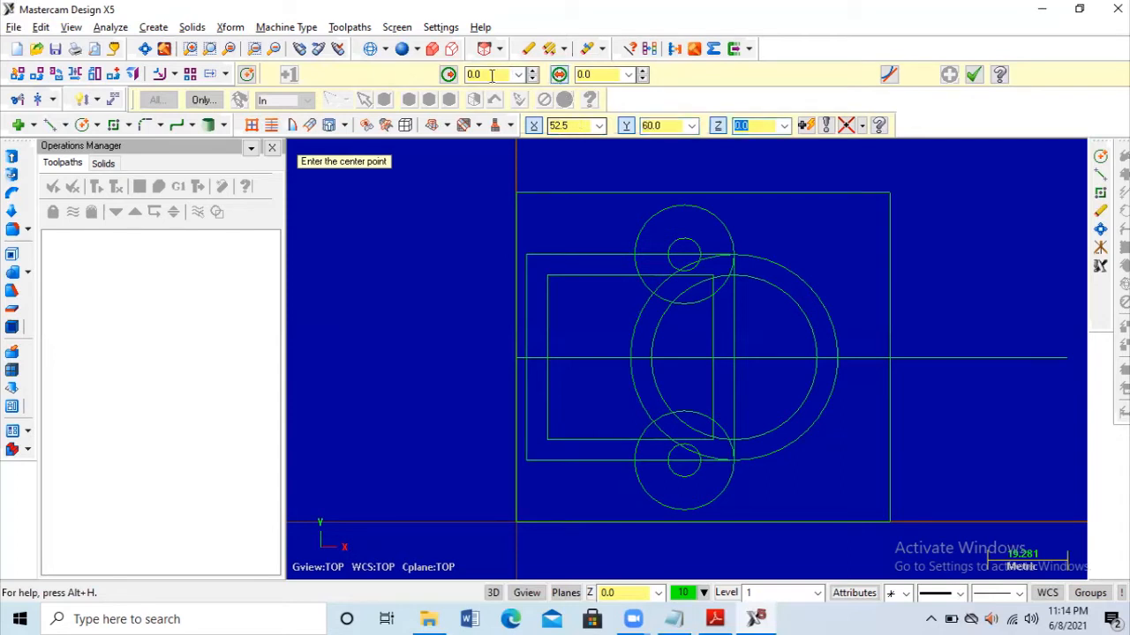
pyautogui.press('Return')
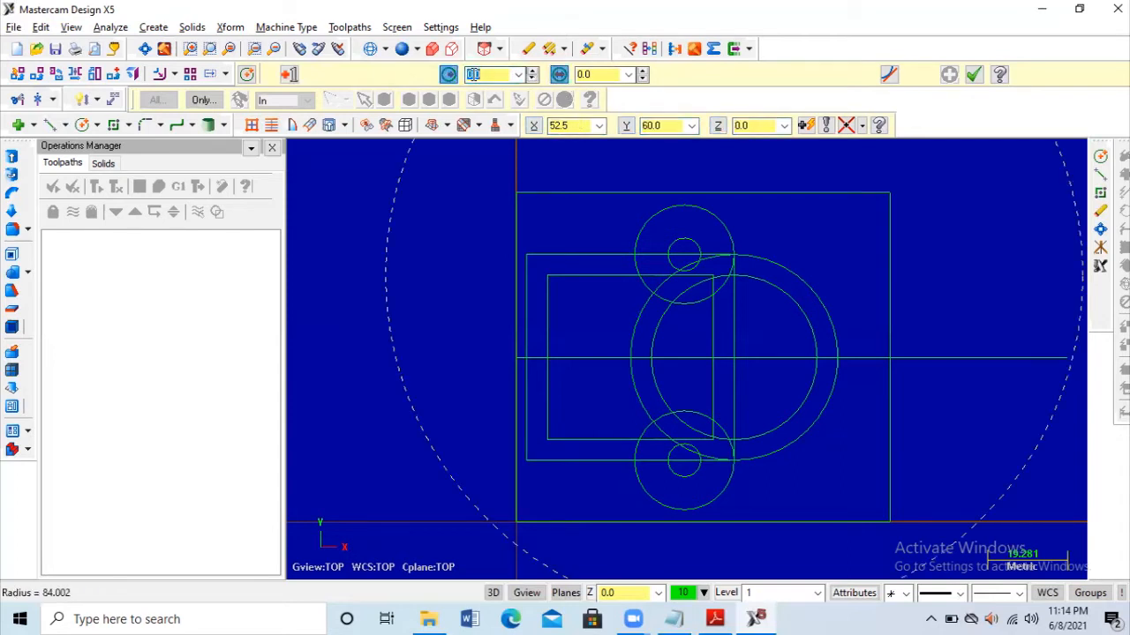
pyautogui.click(473, 76)
pyautogui.write('3')
pyautogui.press('Return')
pyautogui.click(974, 77)
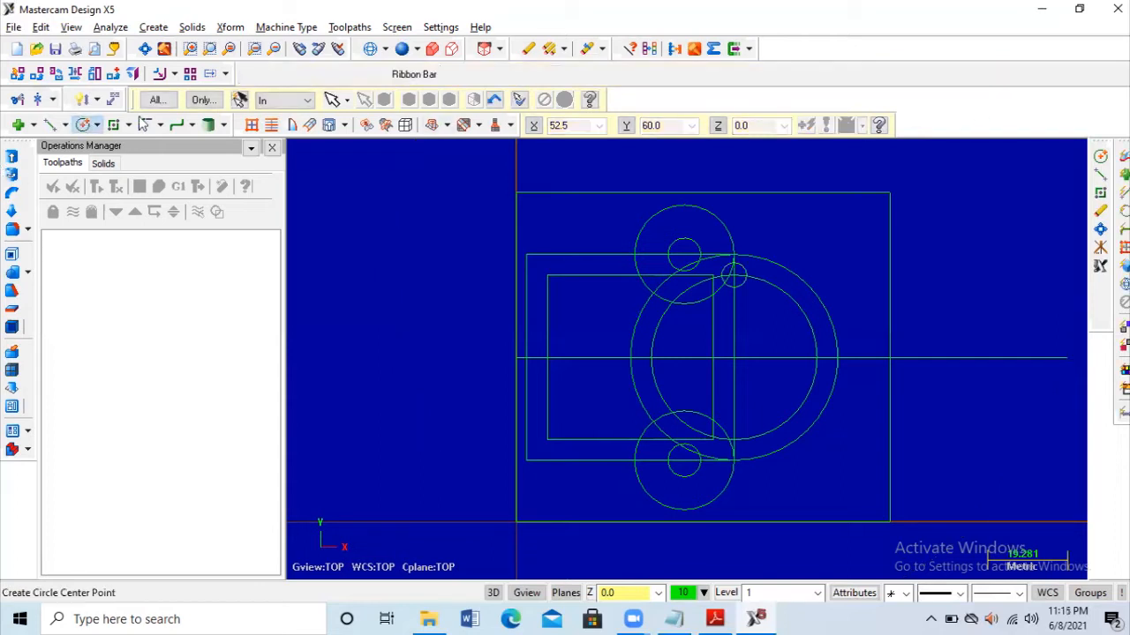
# Step: Add a circle of radius 6 mm around the 3 mm radius hole, sharing its center, and end the circle command
pyautogui.click(455, 74)
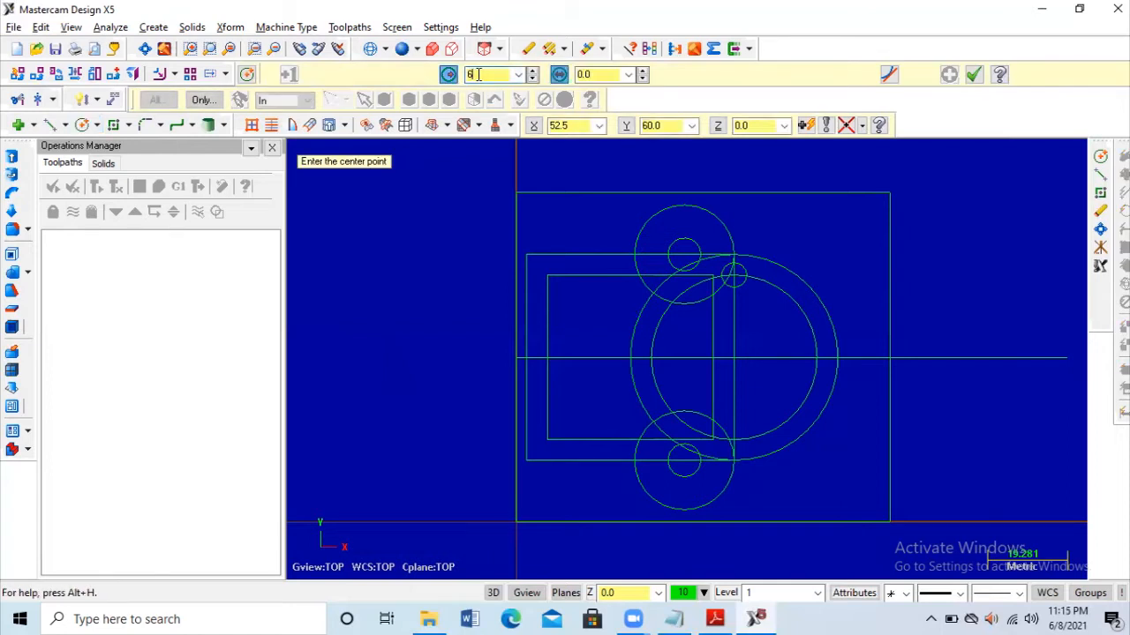
pyautogui.press('Return')
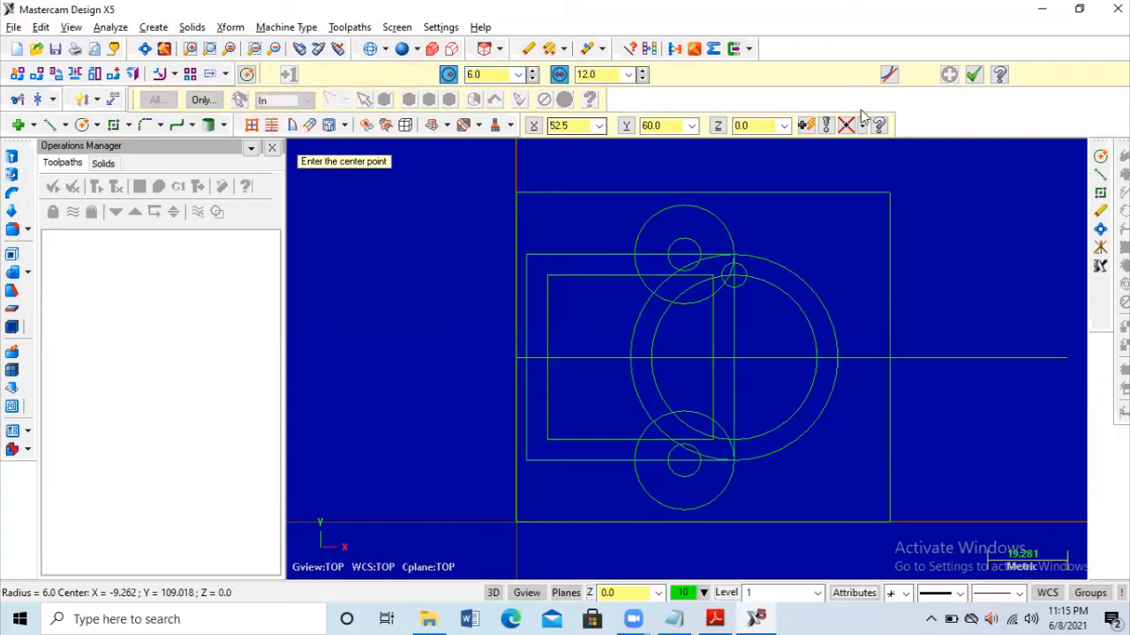
pyautogui.click(734, 277)
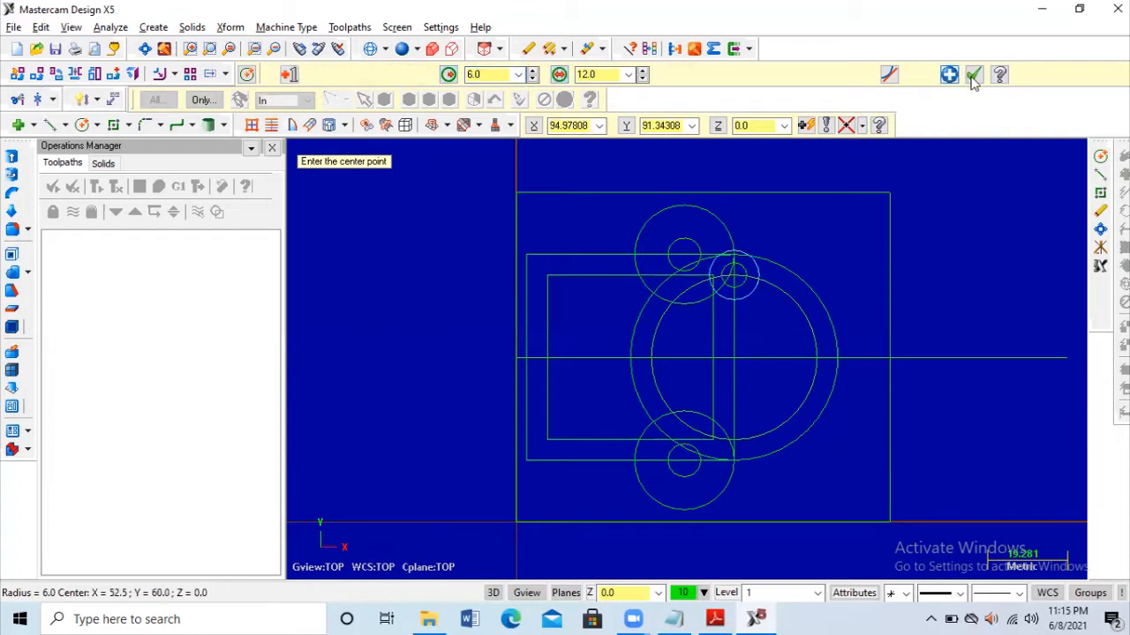
pyautogui.press('Escape')
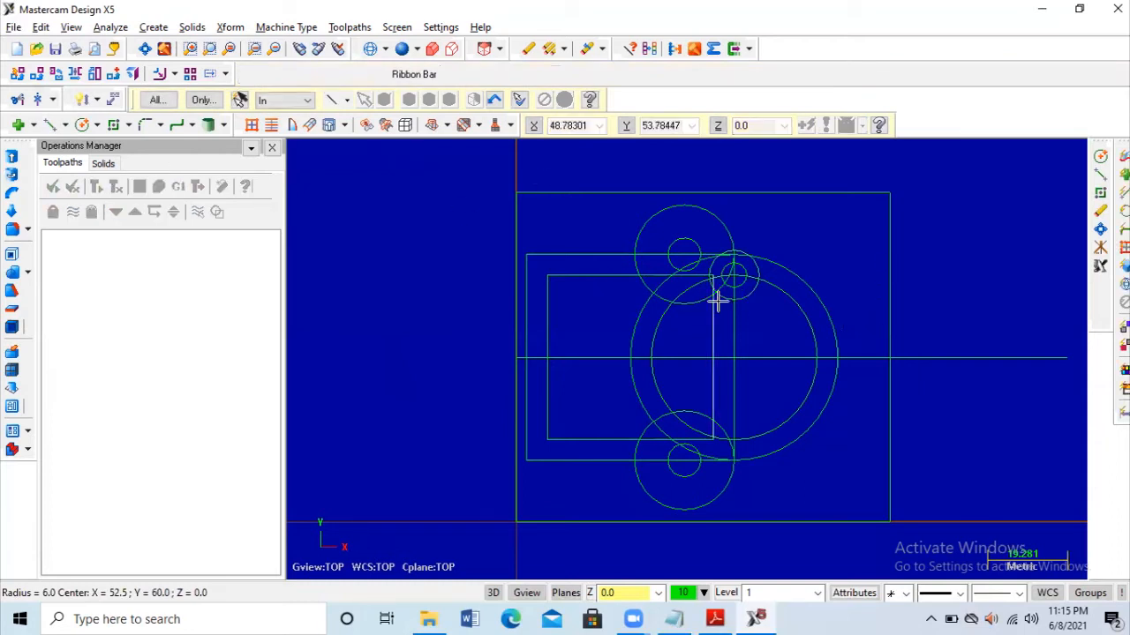
# Step: Consult the PDF drawing, then begin a Translate copy of the concentric 3 mm and 6 mm radius circles at X 52.5, Y 60
pyautogui.hotkey('alt', 'Tab')
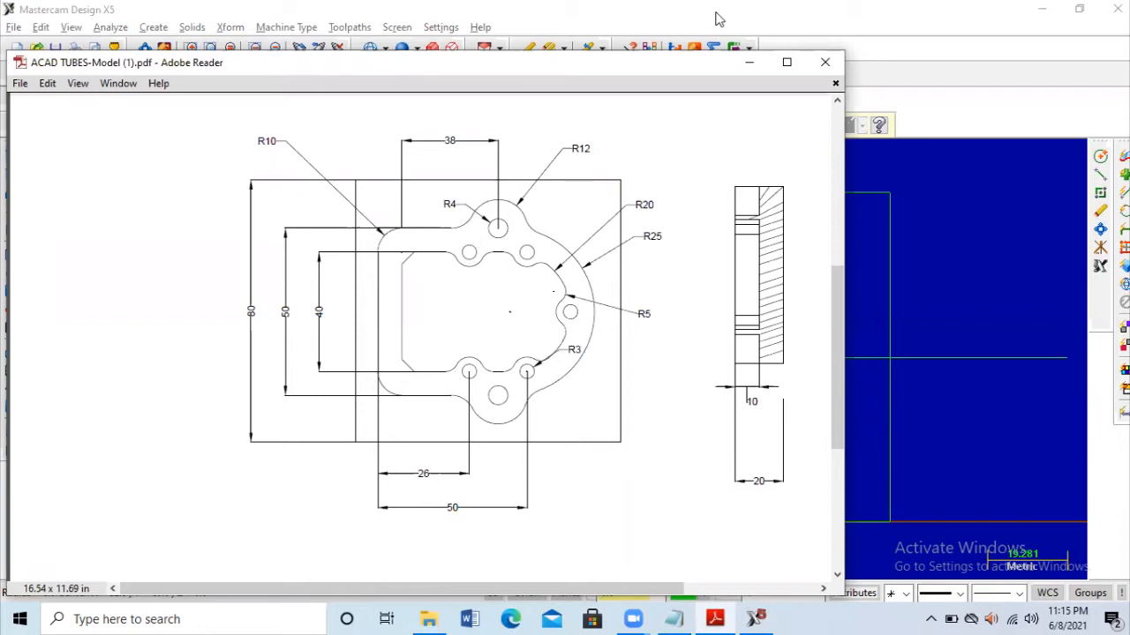
pyautogui.click(239, 28)
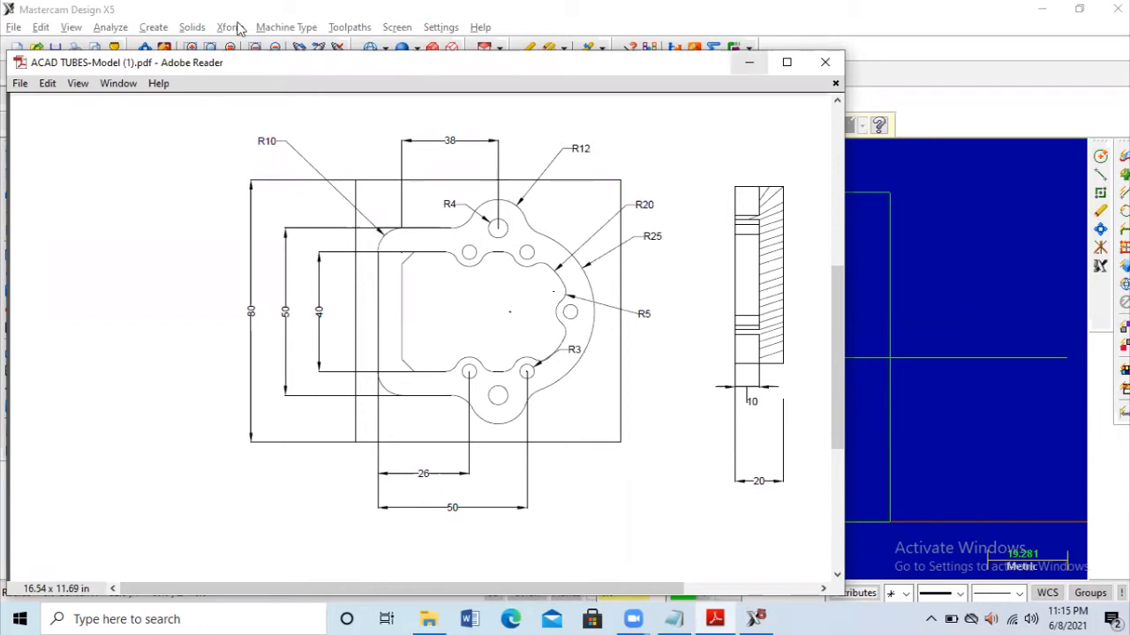
pyautogui.click(236, 27)
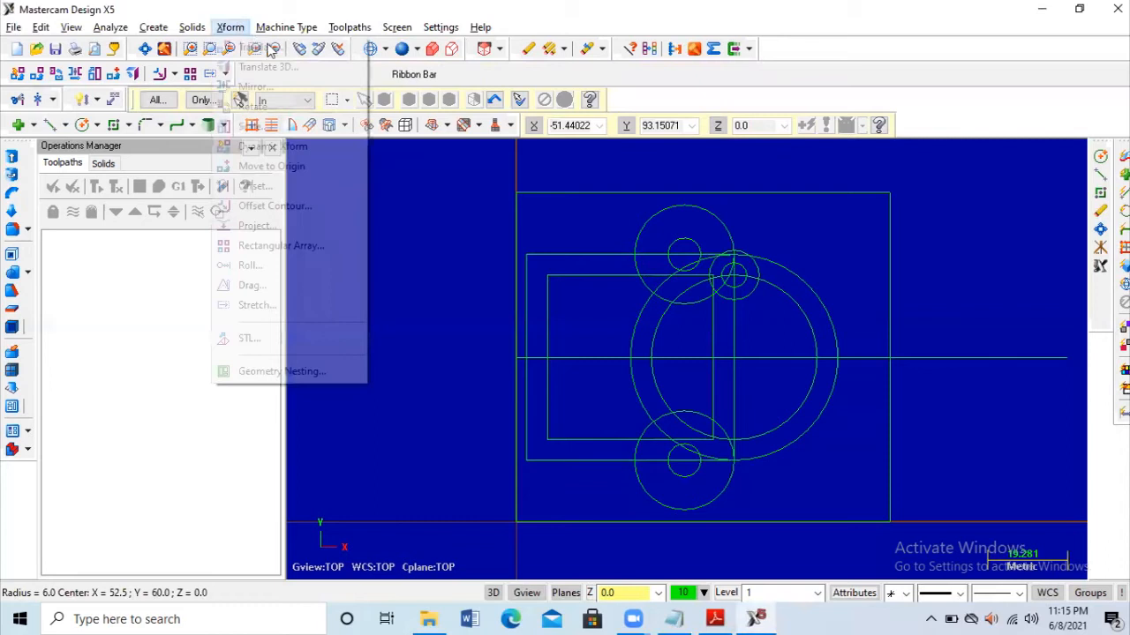
pyautogui.click(254, 49)
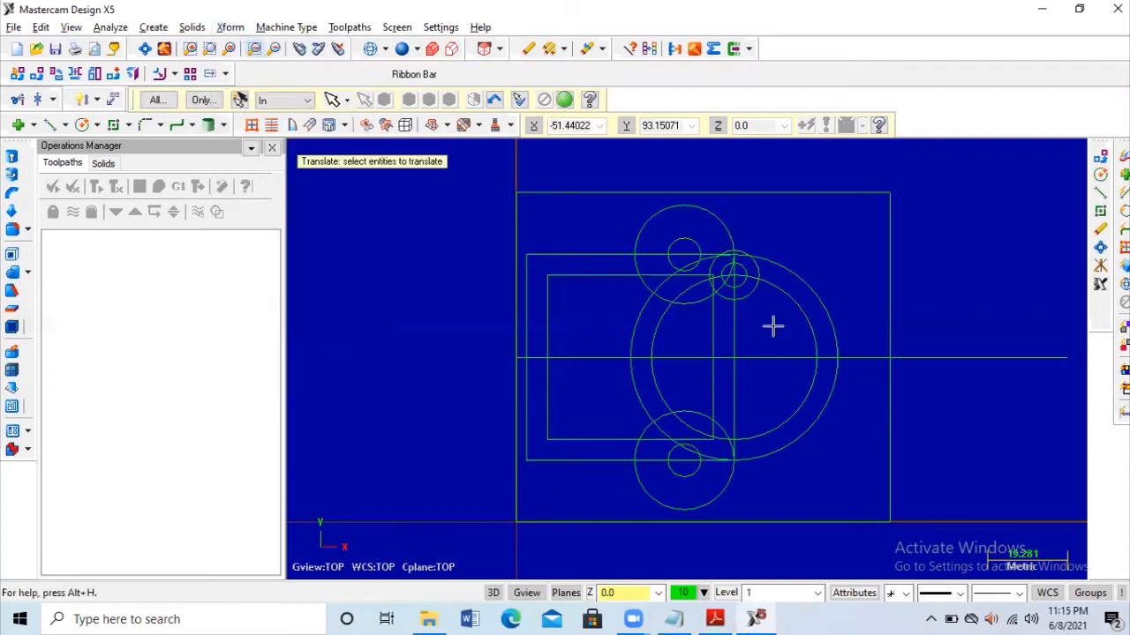
pyautogui.scroll(3, 749, 298)
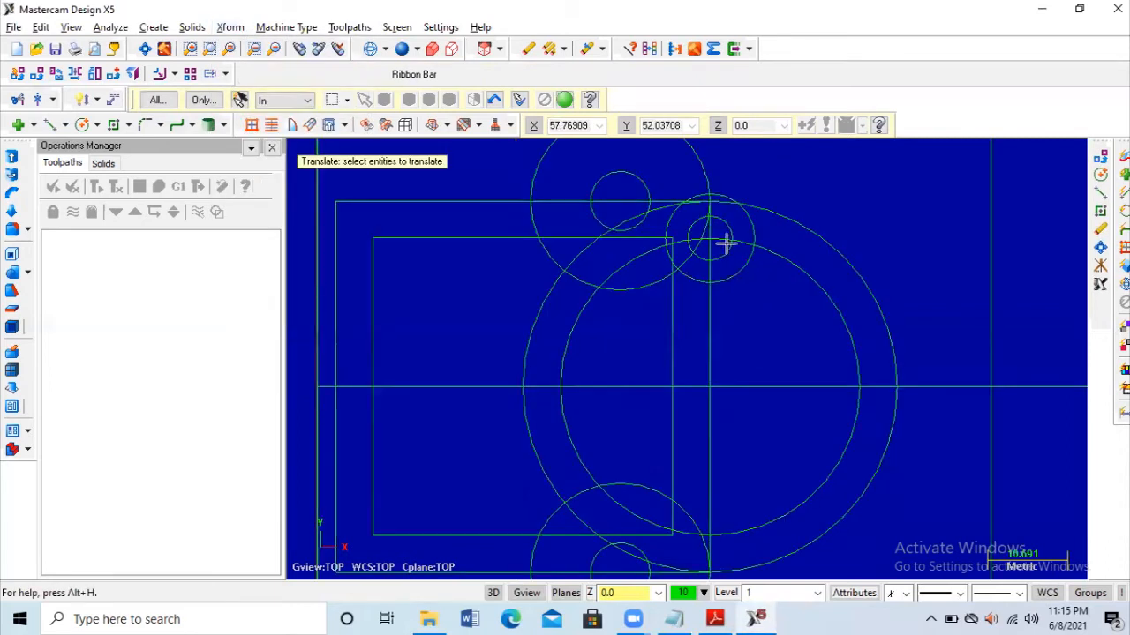
pyautogui.click(742, 266)
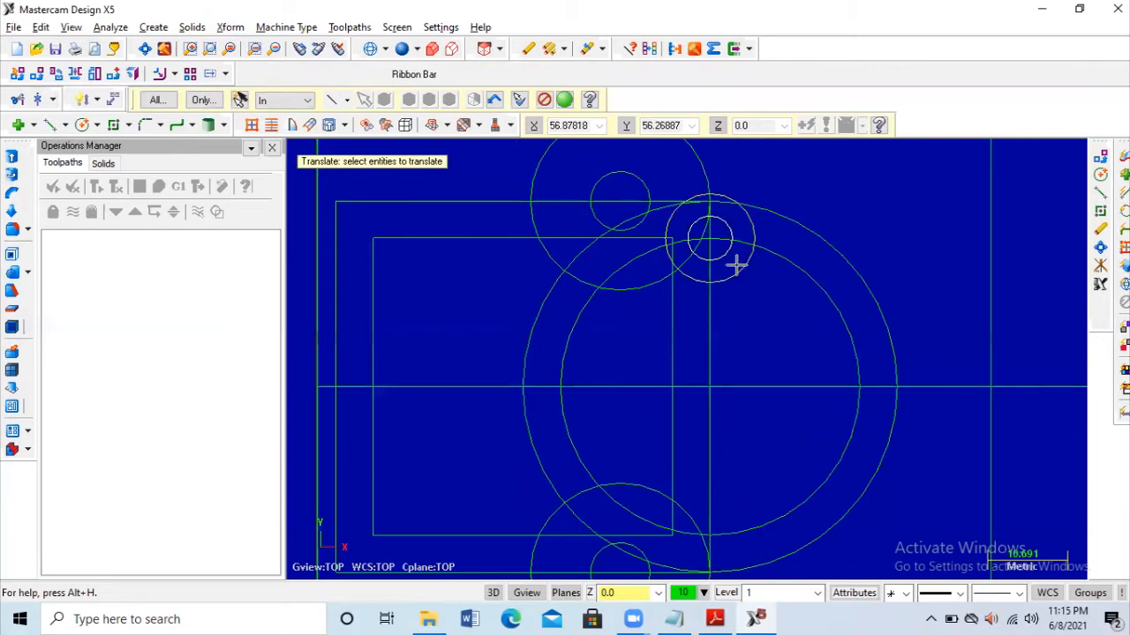
pyautogui.press('Return')
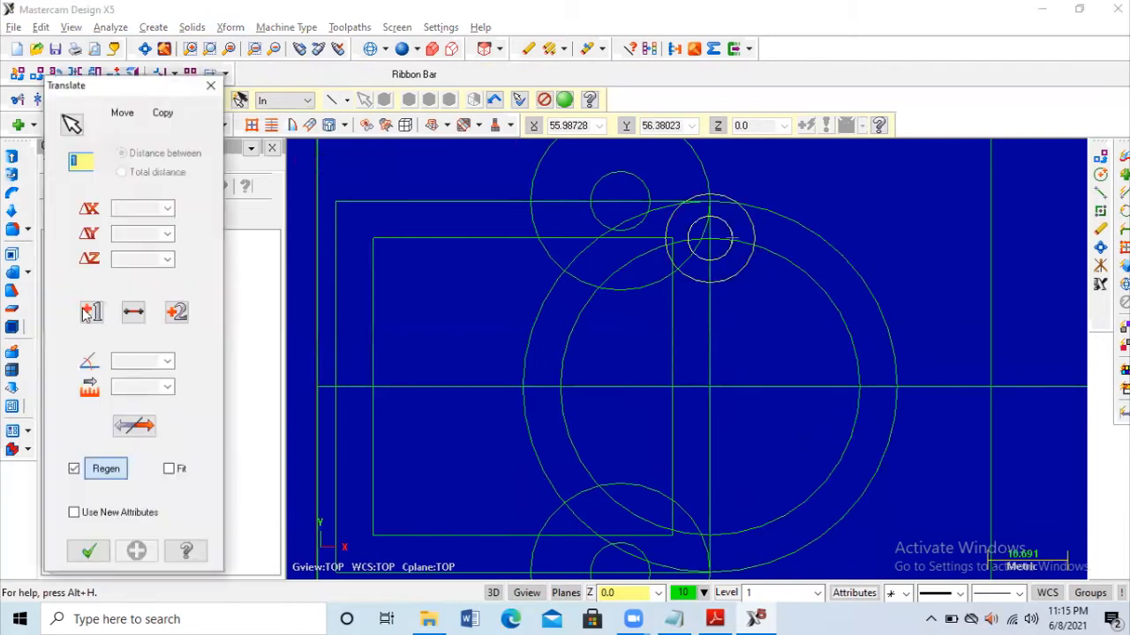
pyautogui.press('Tab')
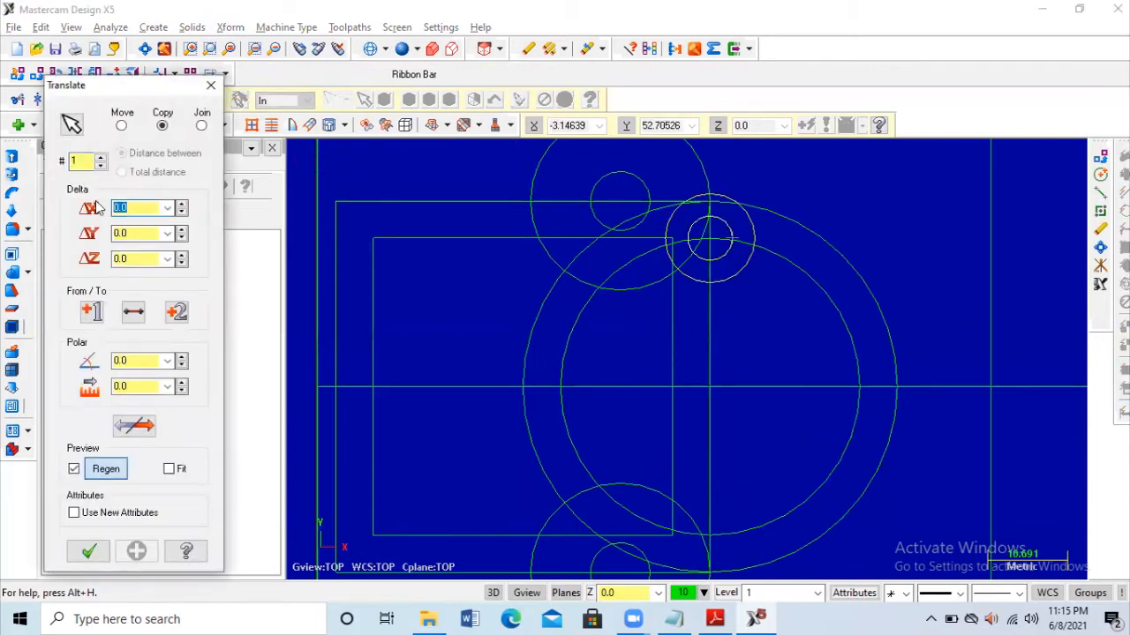
# Step: Check the hole spacing in the PDF drawing, set the copy's X distance to 24 mm, and return to the top view
pyautogui.hotkey('alt', 'Tab')
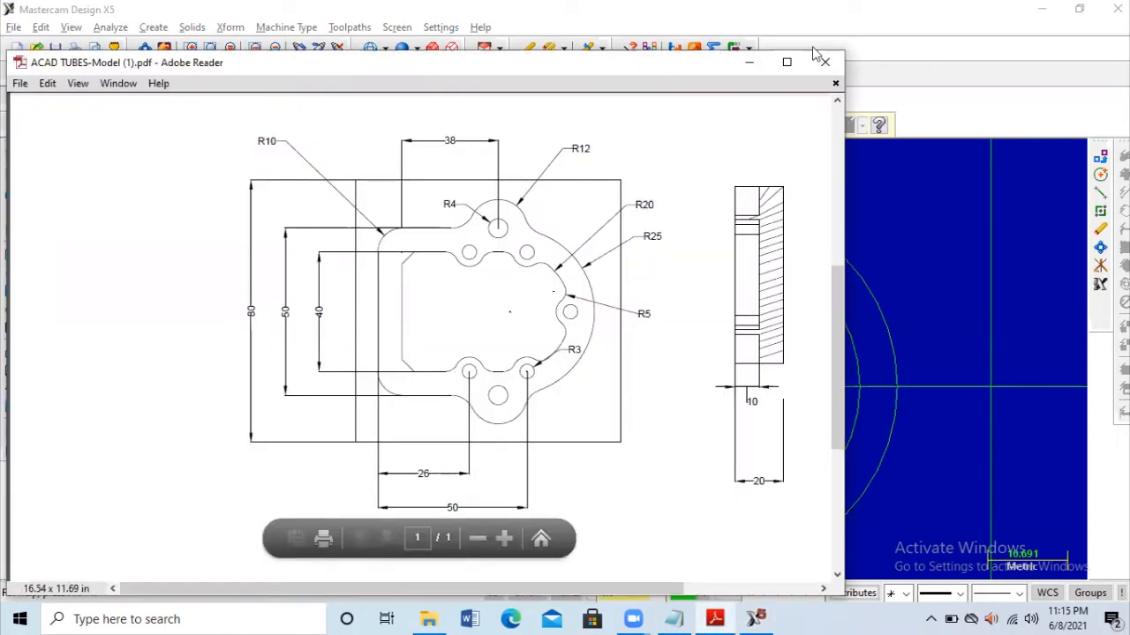
pyautogui.click(749, 62)
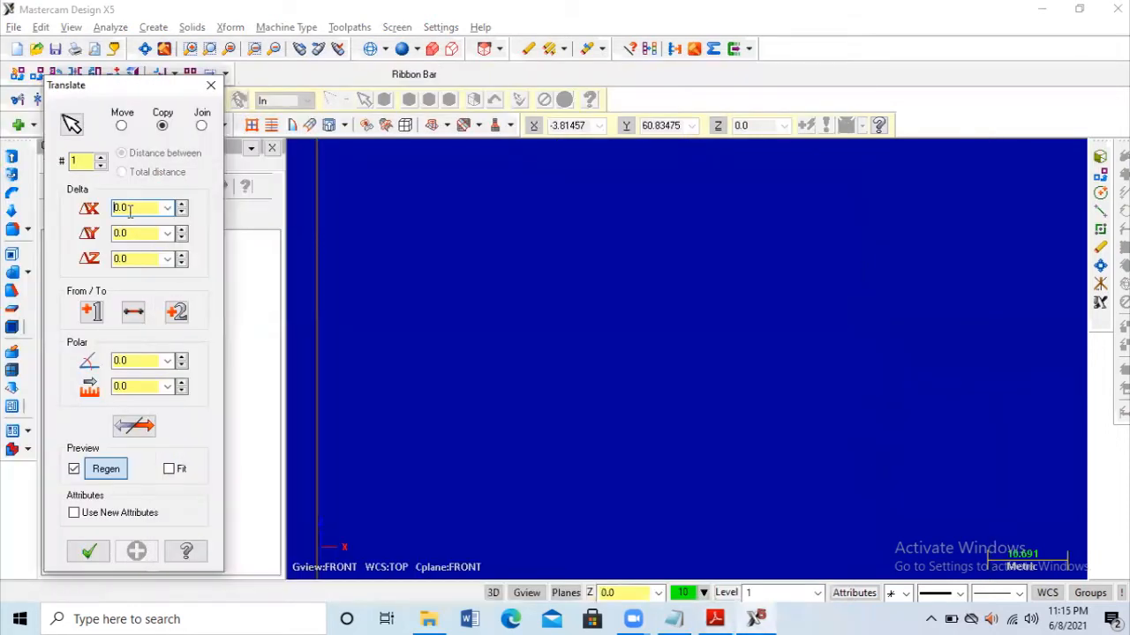
pyautogui.doubleClick(131, 212)
pyautogui.write('24')
pyautogui.press('Return')
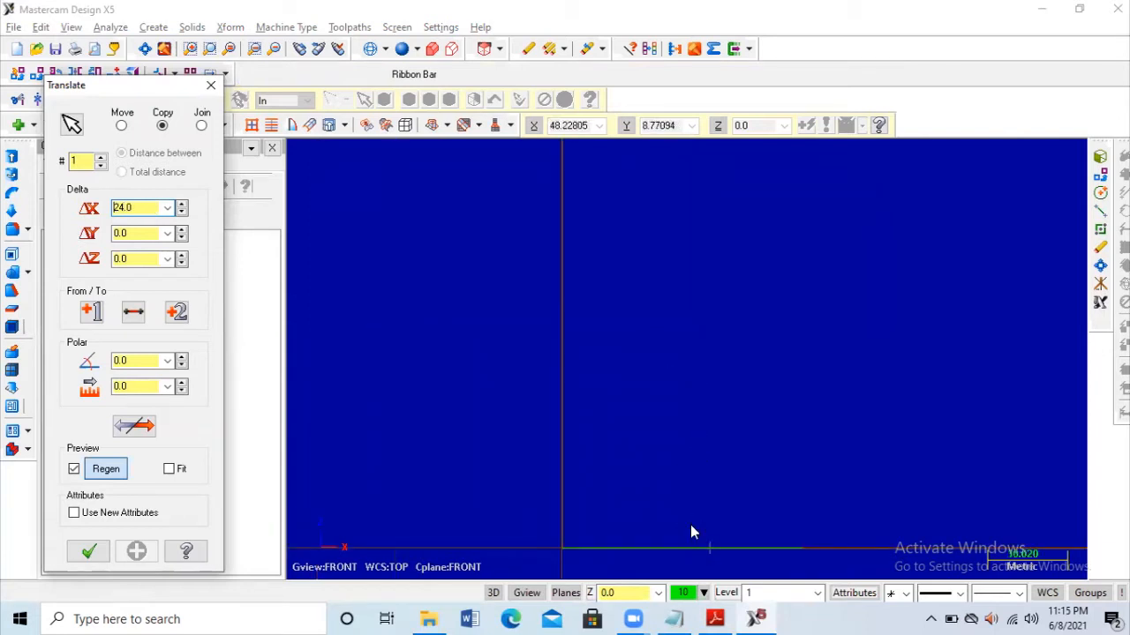
pyautogui.rightClick(692, 527)
pyautogui.click(746, 399)
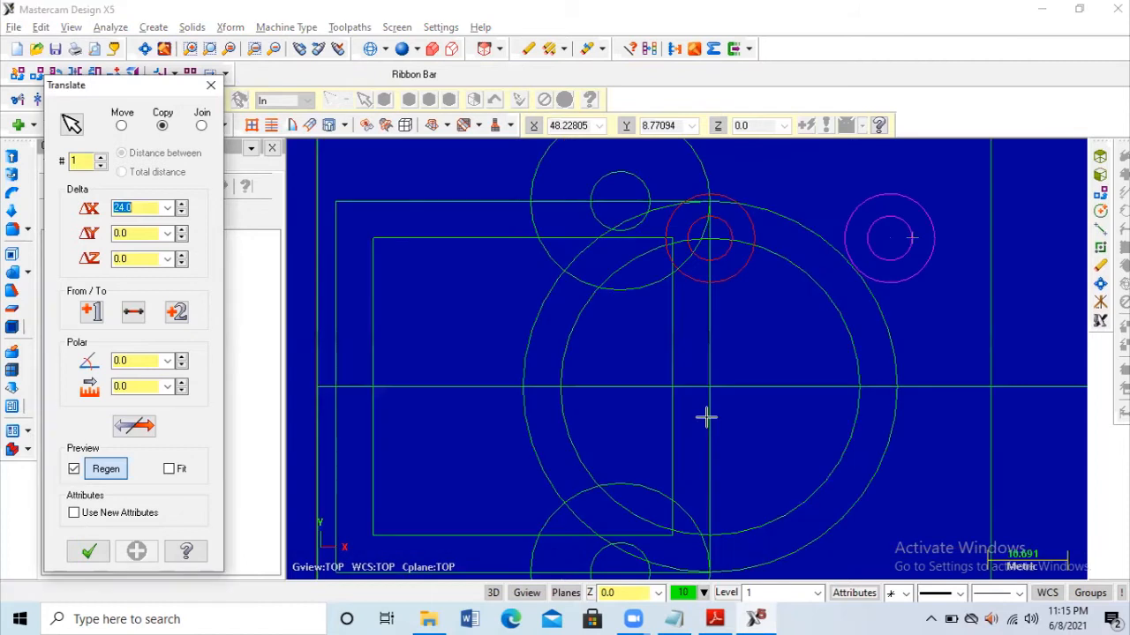
# Step: Reverse the translation to the negative X direction and apply the copy of the upper circle pair
pyautogui.scroll(-2, 706, 418)
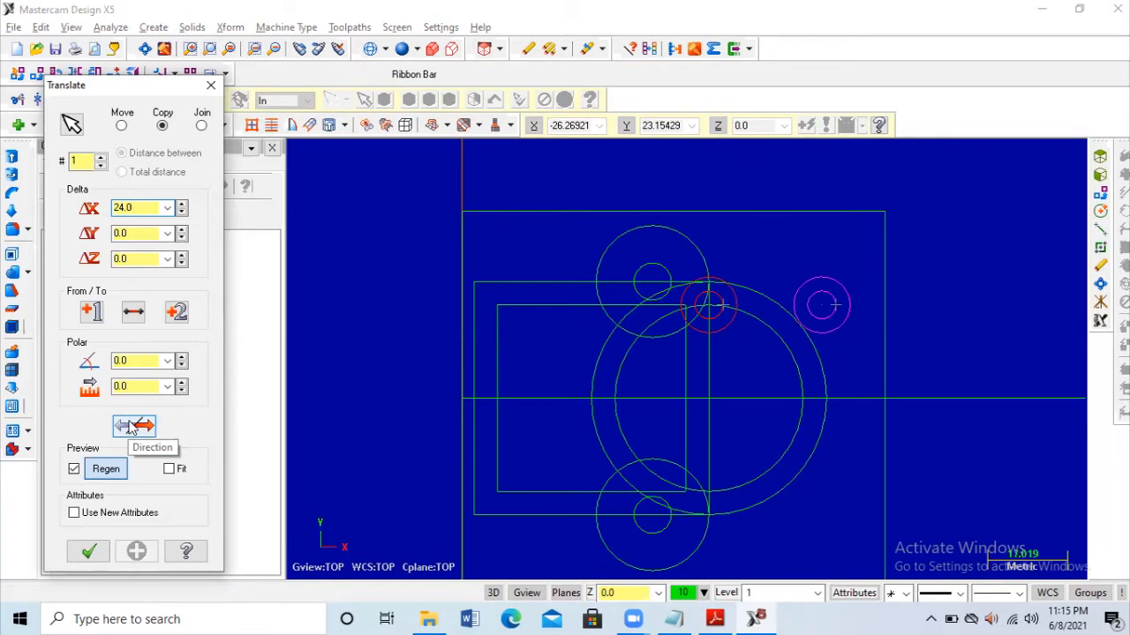
pyautogui.click(133, 427)
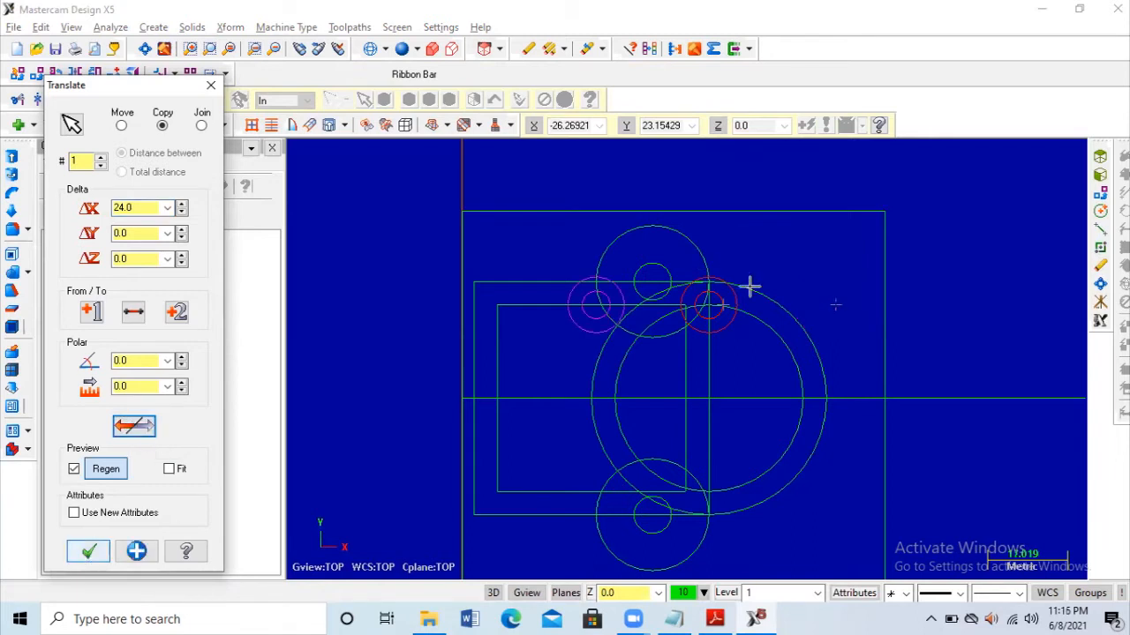
pyautogui.press('Return')
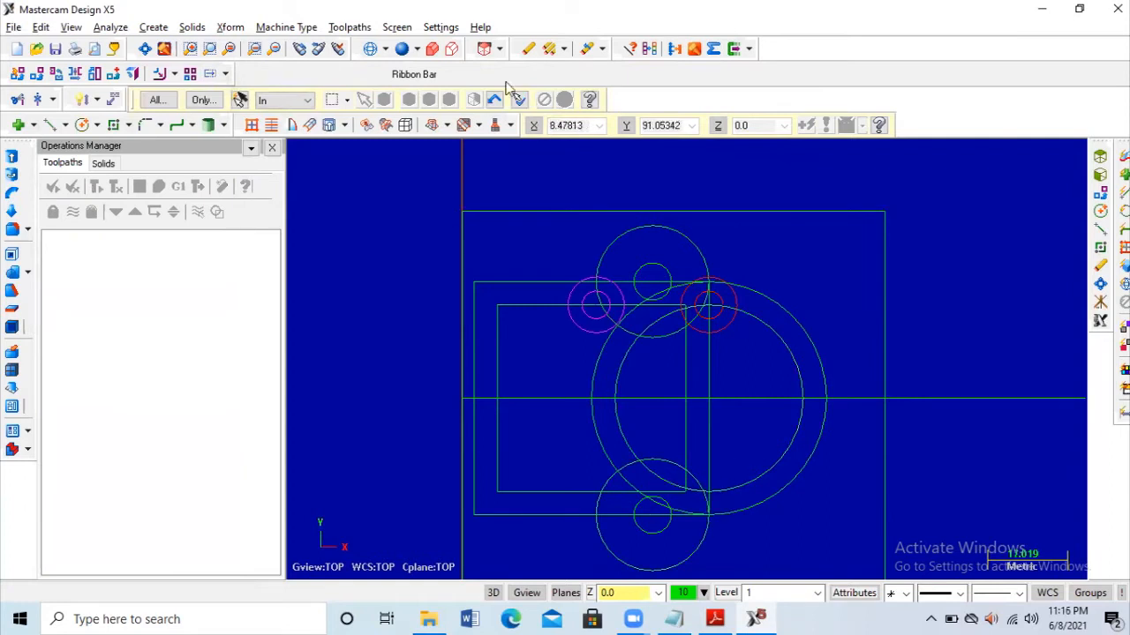
# Step: Create a hole circle of radius 3 mm centered at X 52.5, Y 20 and end the circle command
pyautogui.click(87, 127)
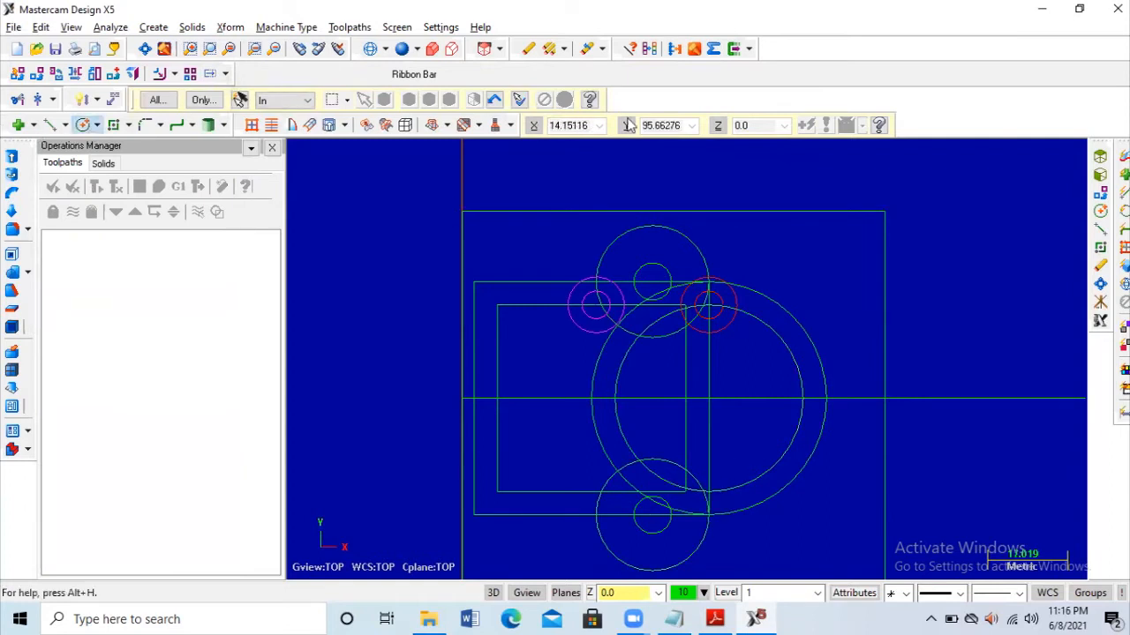
pyautogui.doubleClick(576, 125)
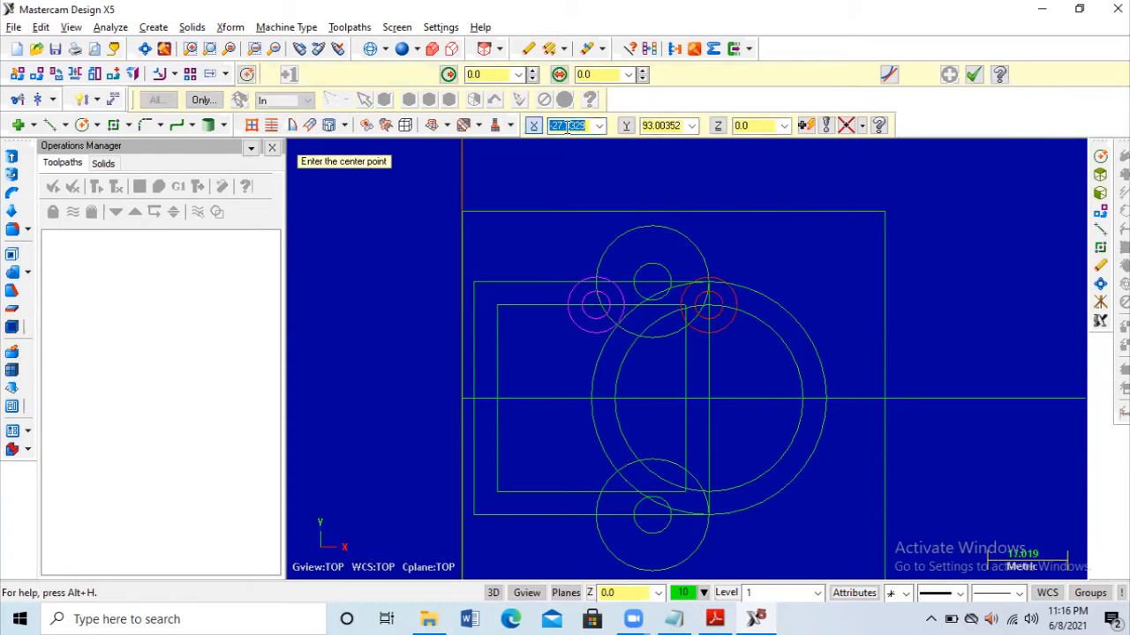
pyautogui.write('52.5')
pyautogui.press('Tab')
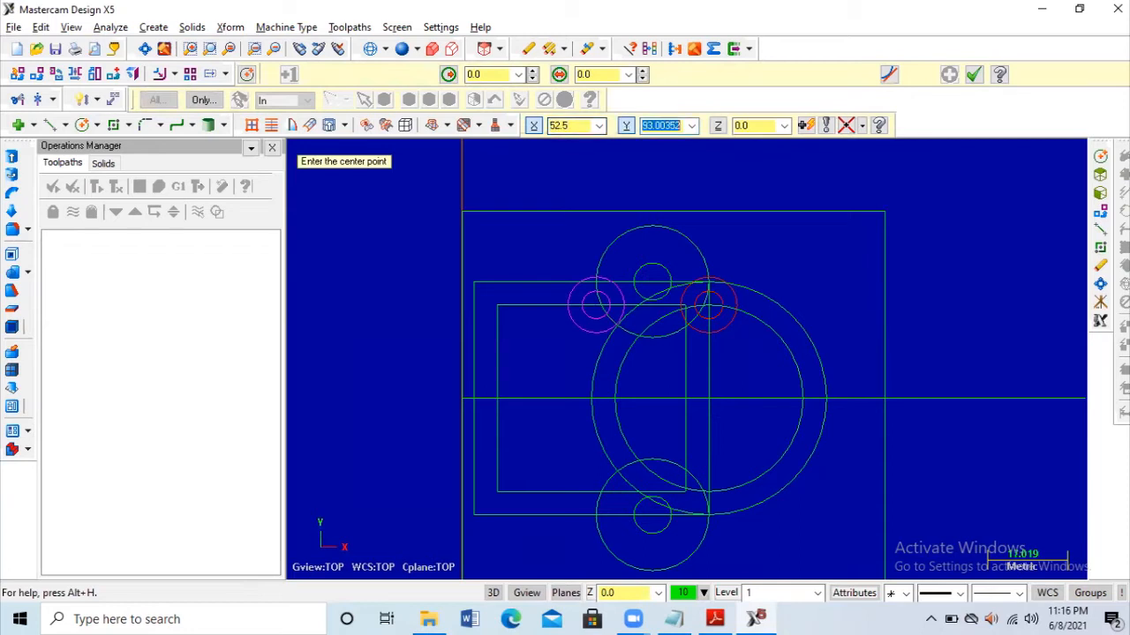
pyautogui.write('20')
pyautogui.press('Tab')
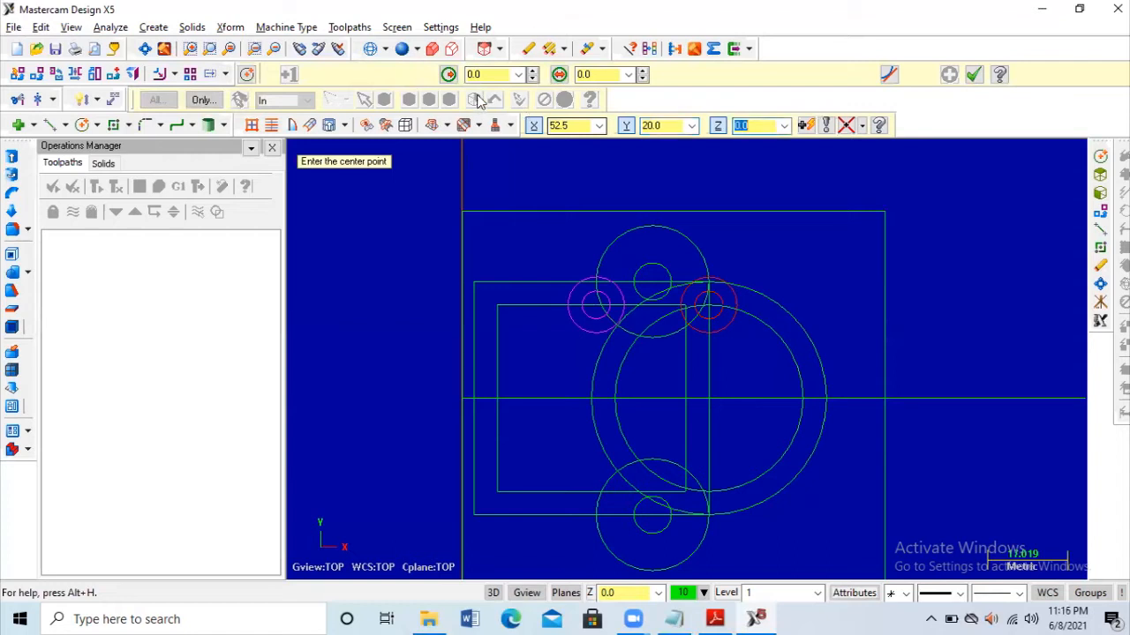
pyautogui.press('Return')
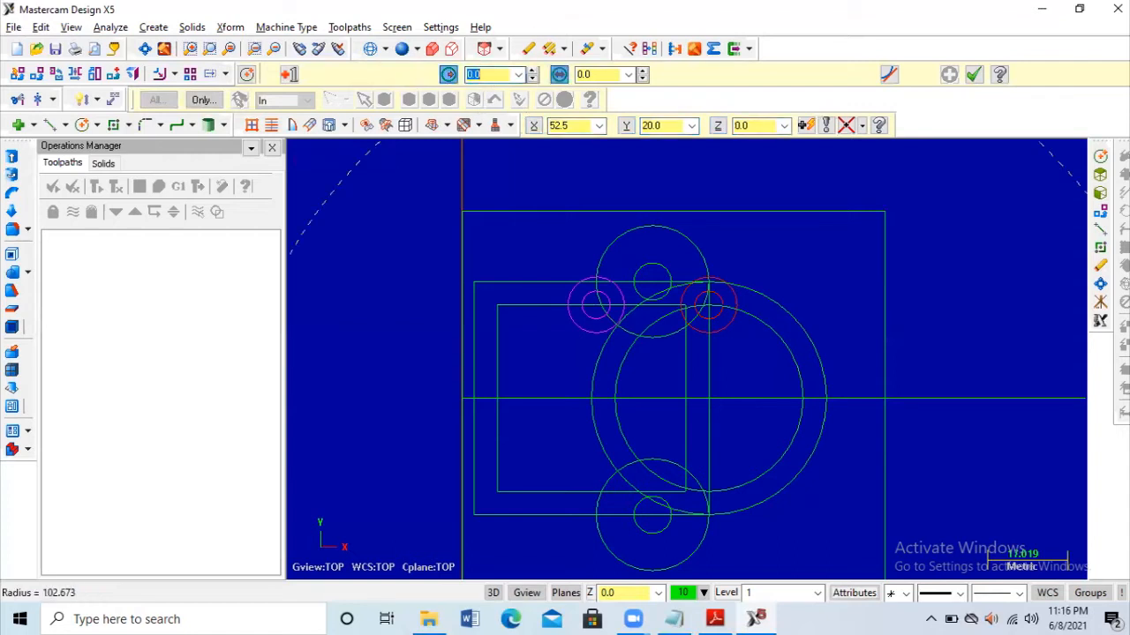
pyautogui.write('3')
pyautogui.press('Return')
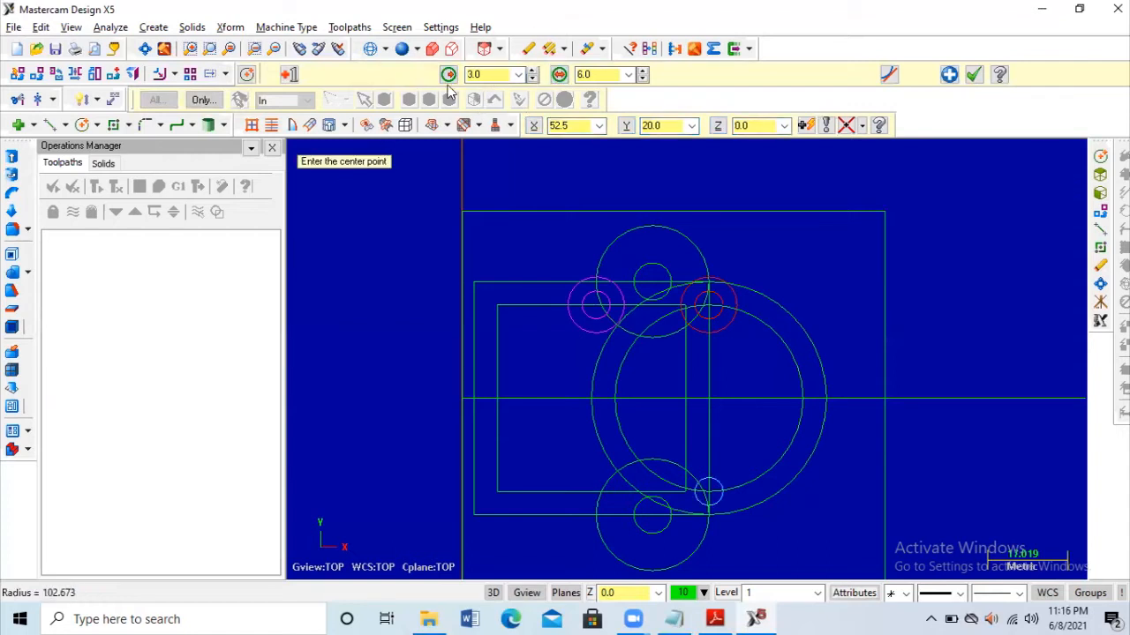
pyautogui.click(975, 76)
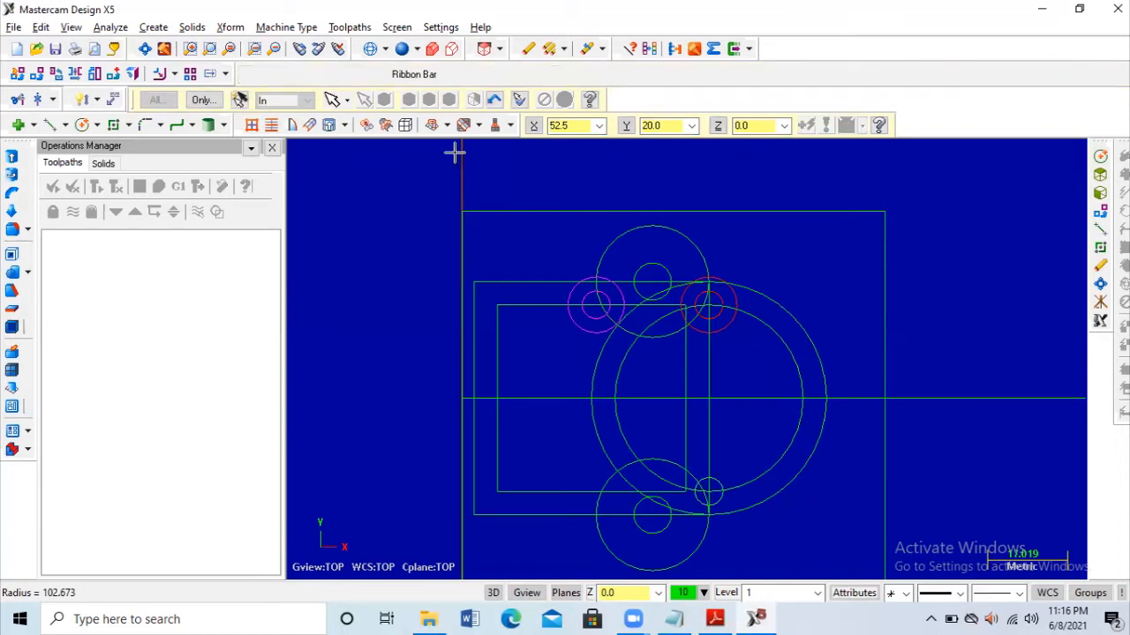
# Step: Add a concentric circle of radius 6 mm at X 52.5, Y 20 around the lower 3 mm radius hole
pyautogui.click(81, 126)
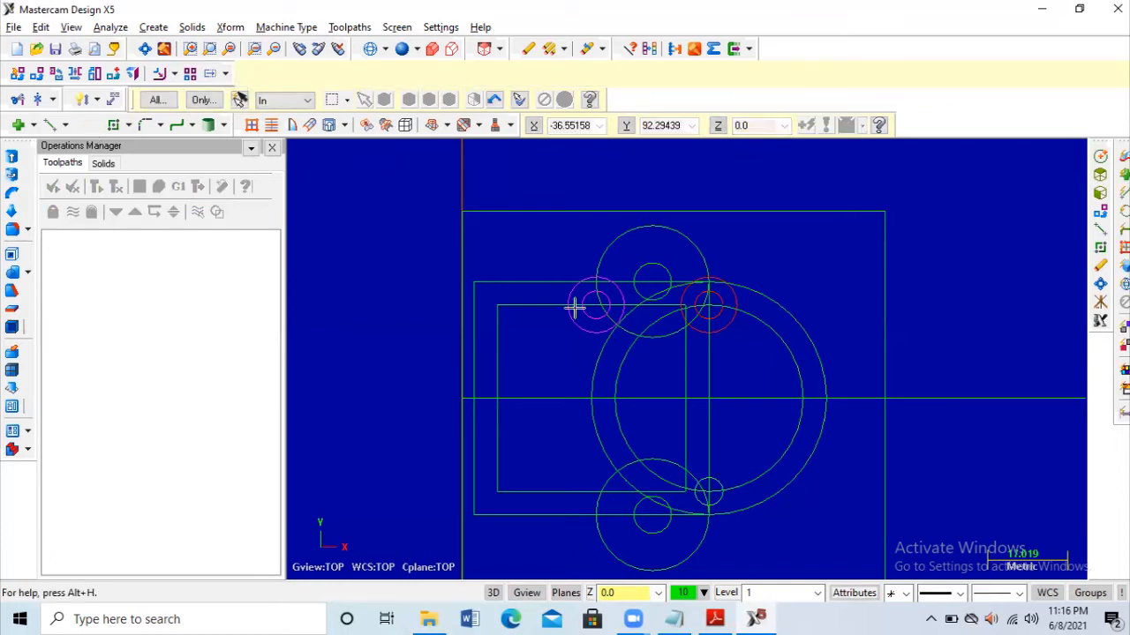
pyautogui.click(587, 125)
pyautogui.write('52')
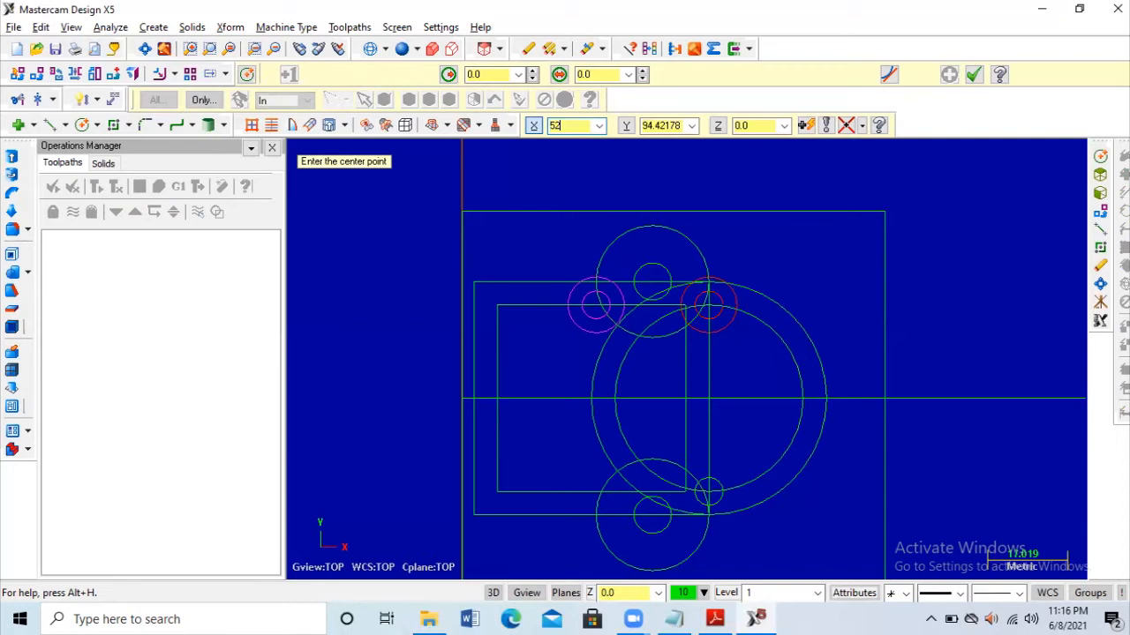
pyautogui.write('.5')
pyautogui.press('Tab')
pyautogui.write('20')
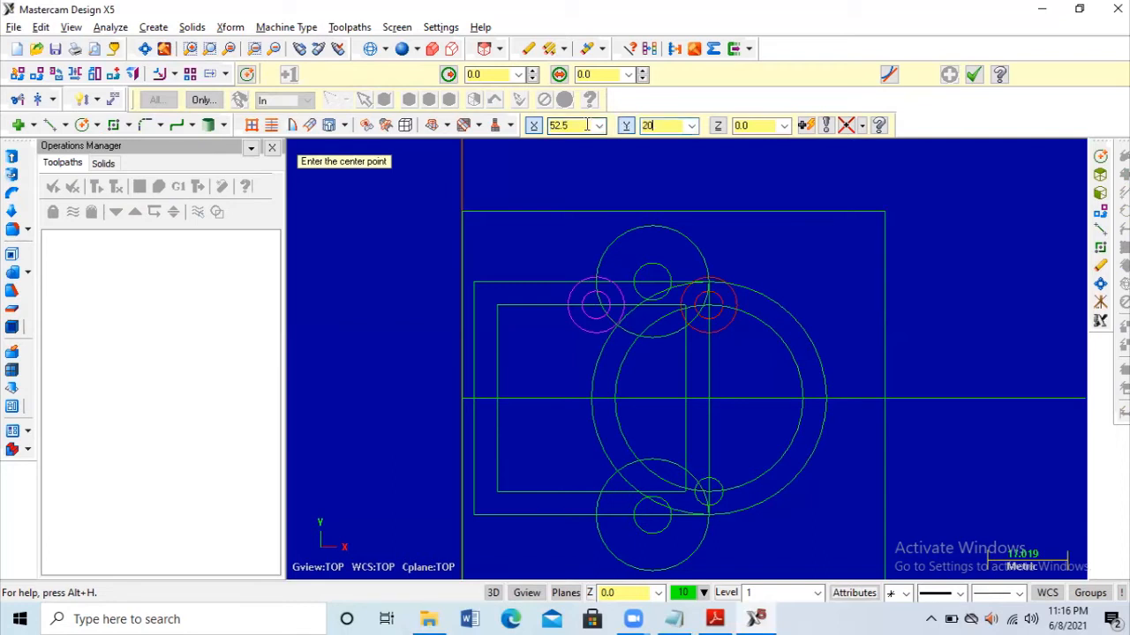
pyautogui.press('Tab')
pyautogui.click(476, 72)
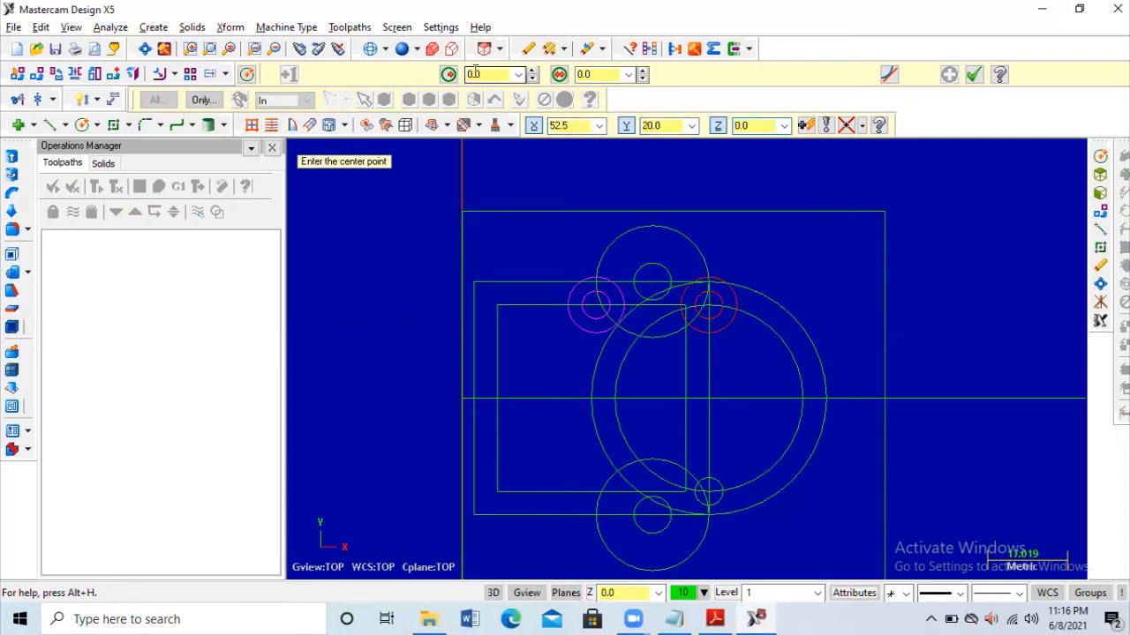
pyautogui.press('Return')
pyautogui.write('6')
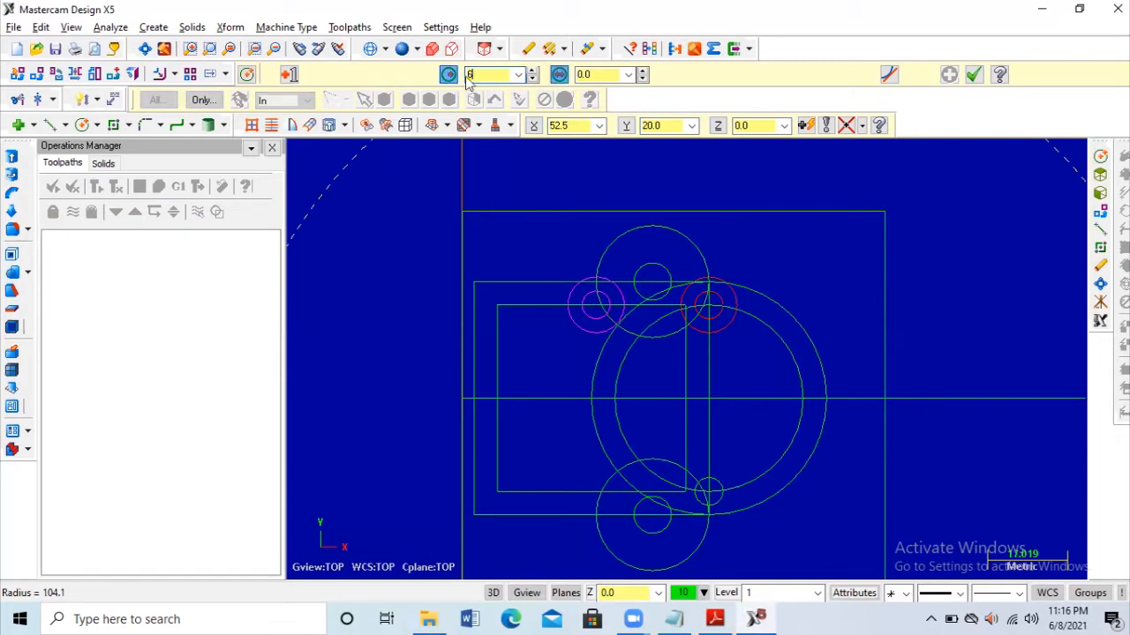
pyautogui.press('Return')
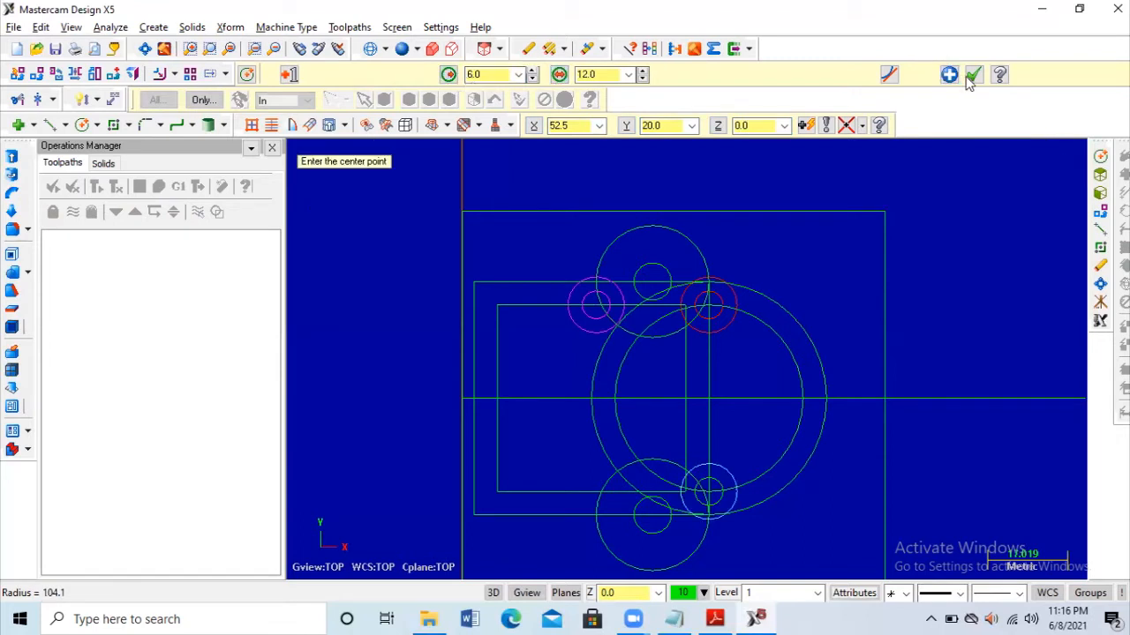
pyautogui.press('Escape')
# Step: Translate a copy of the lower 3 mm and 6 mm radius circles by 24 mm in the negative X direction
pyautogui.click(230, 27)
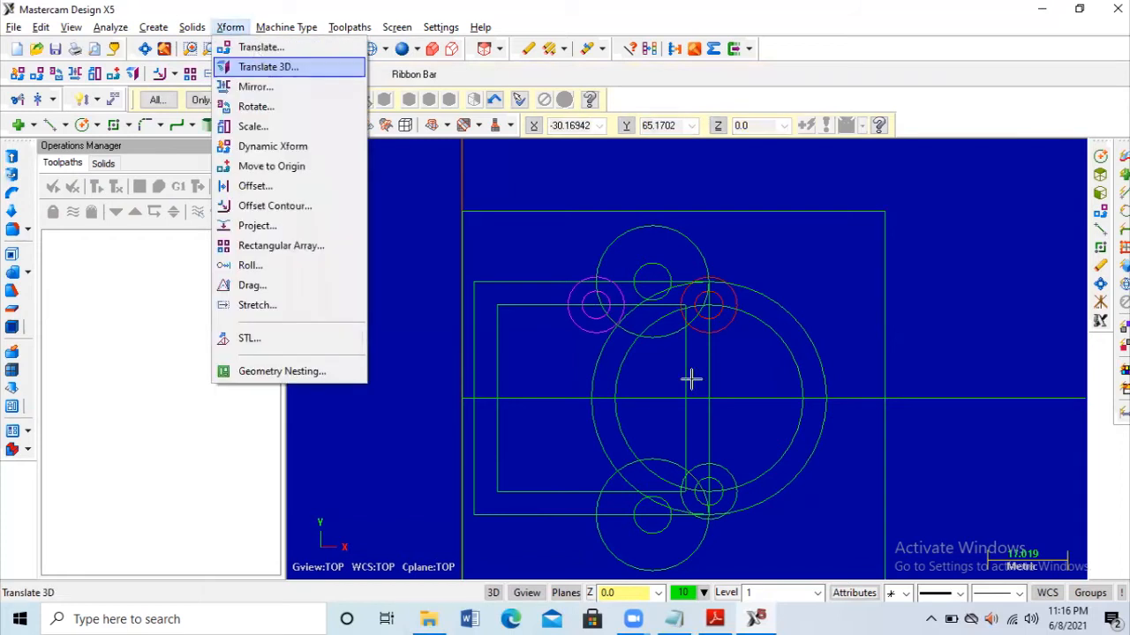
pyautogui.click(728, 476)
pyautogui.click(721, 480)
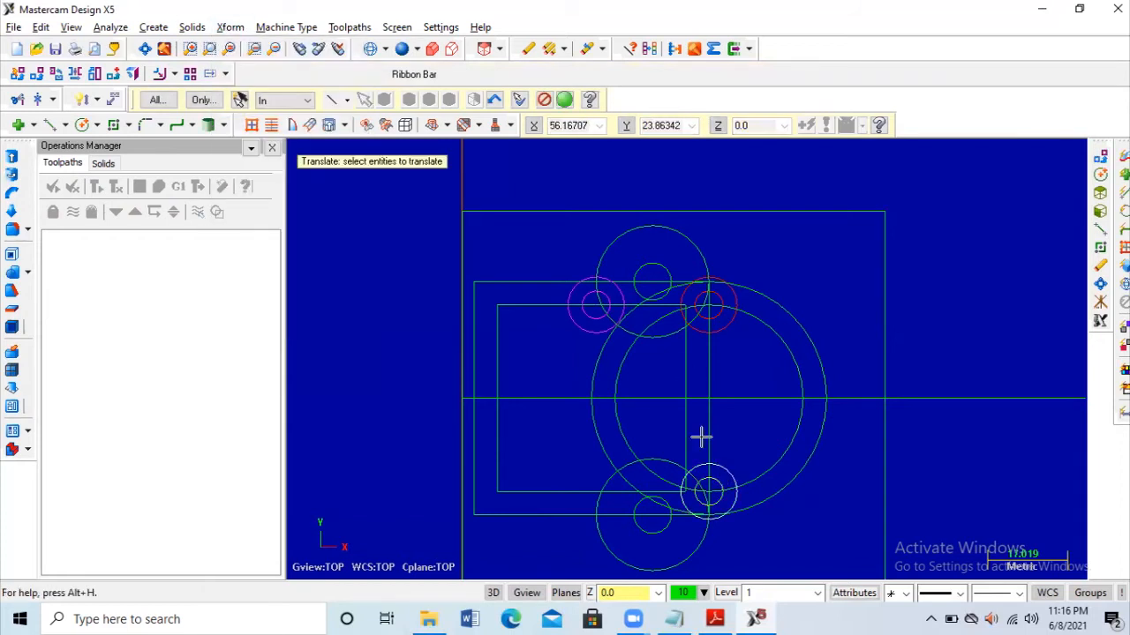
pyautogui.press('Return')
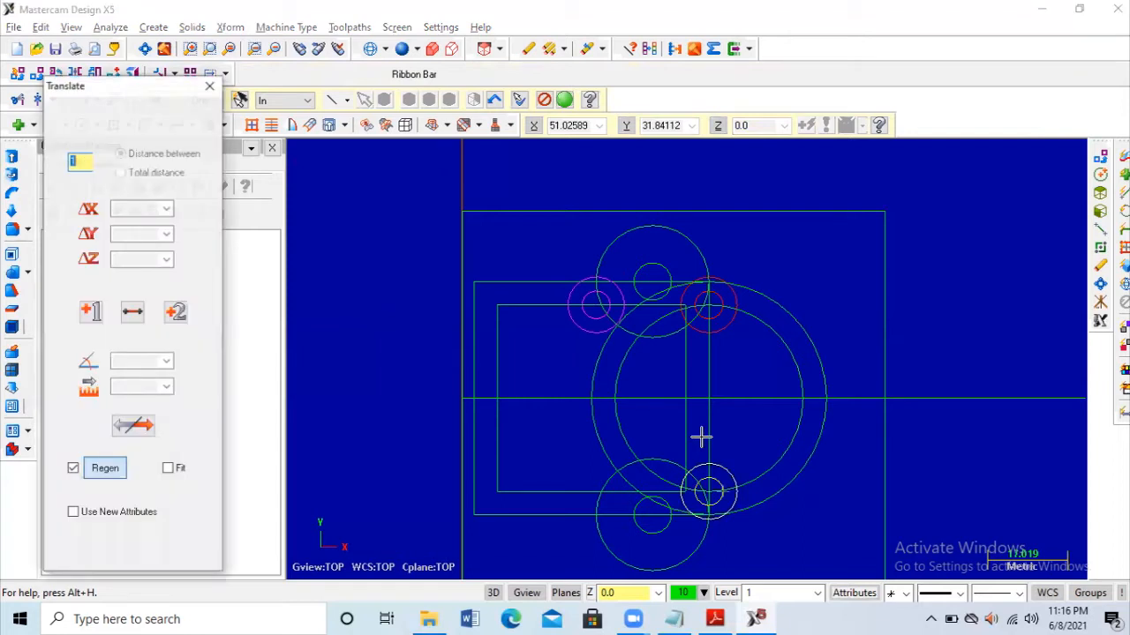
pyautogui.click(117, 204)
pyautogui.write('24')
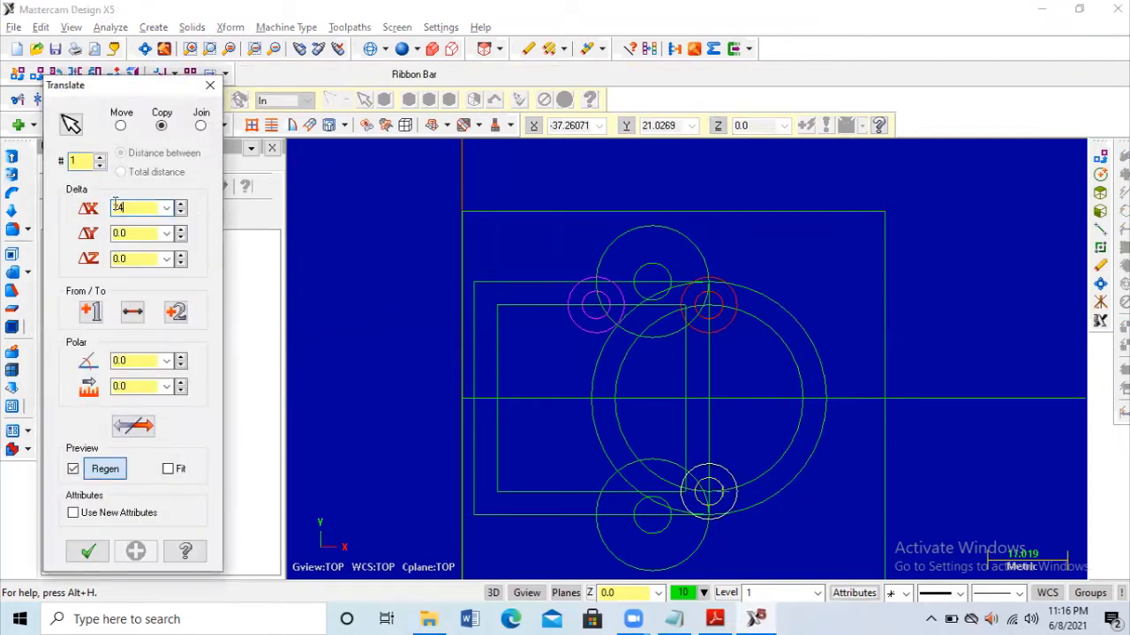
pyautogui.click(122, 427)
pyautogui.click(123, 428)
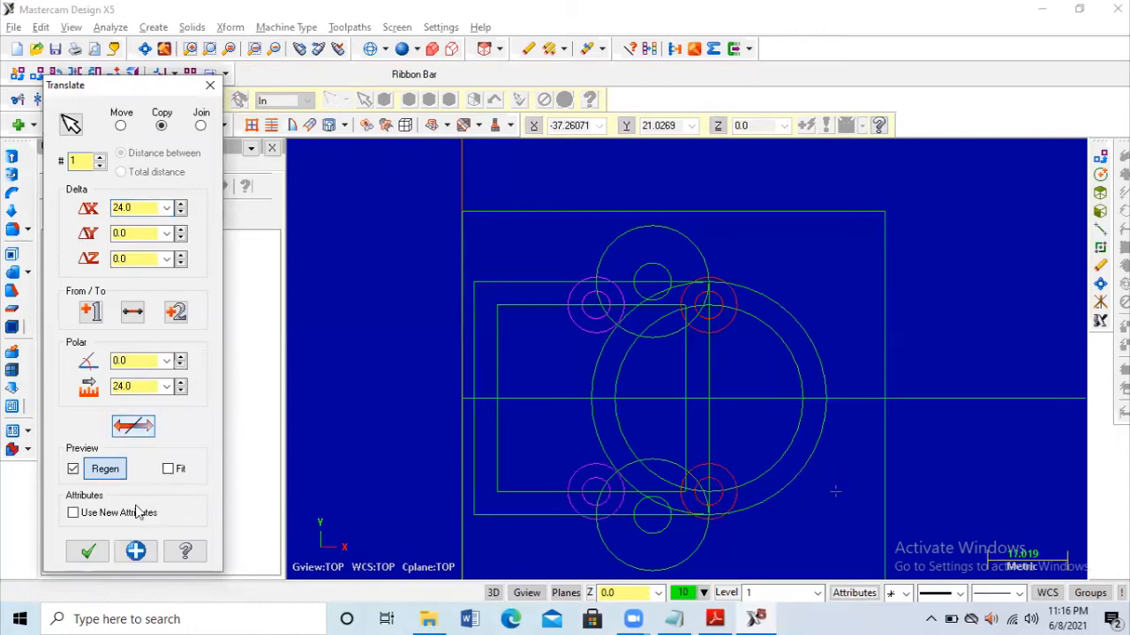
pyautogui.click(90, 552)
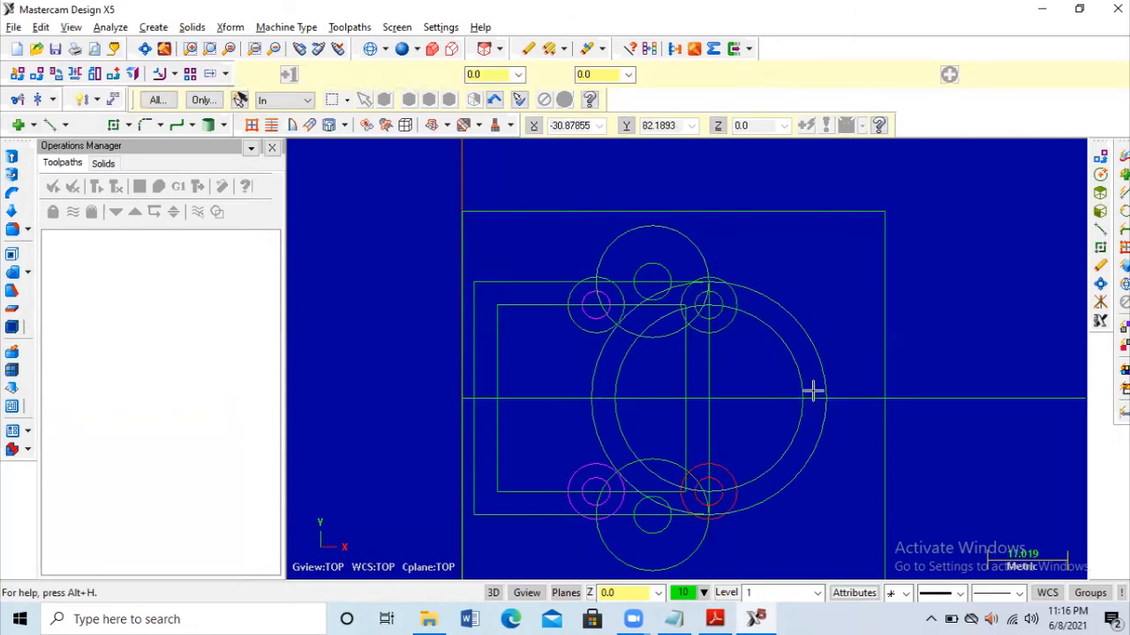
# Step: Create a hole circle of radius 3 mm centered at X 72.5, Y 40 on the inner arc circle
pyautogui.scroll(1, 812, 394)
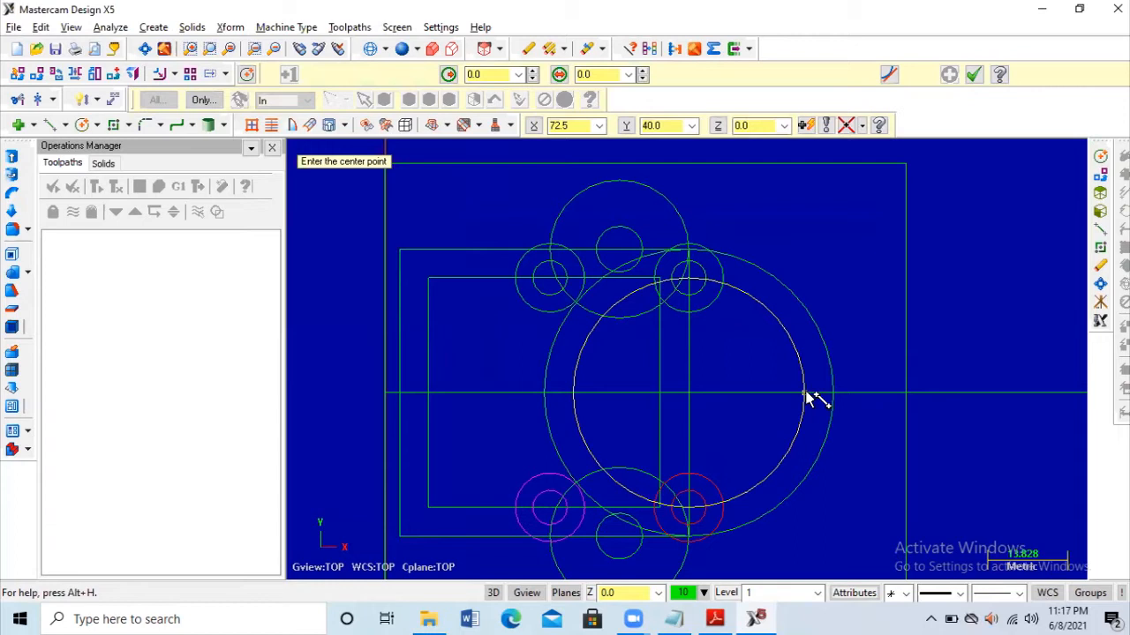
pyautogui.click(804, 393)
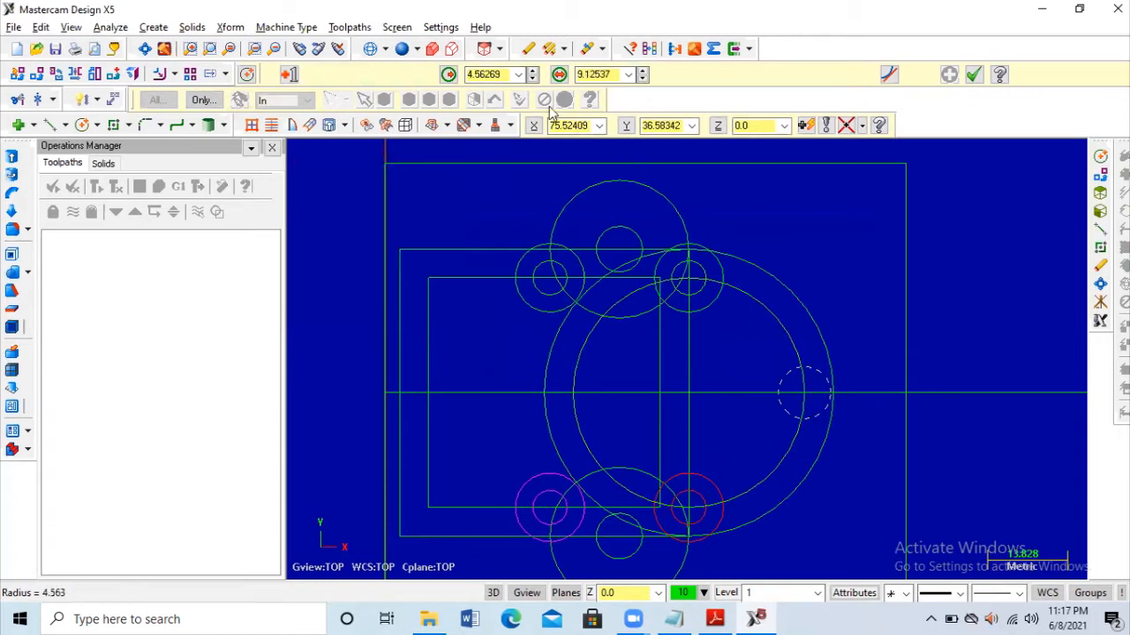
pyautogui.click(483, 74)
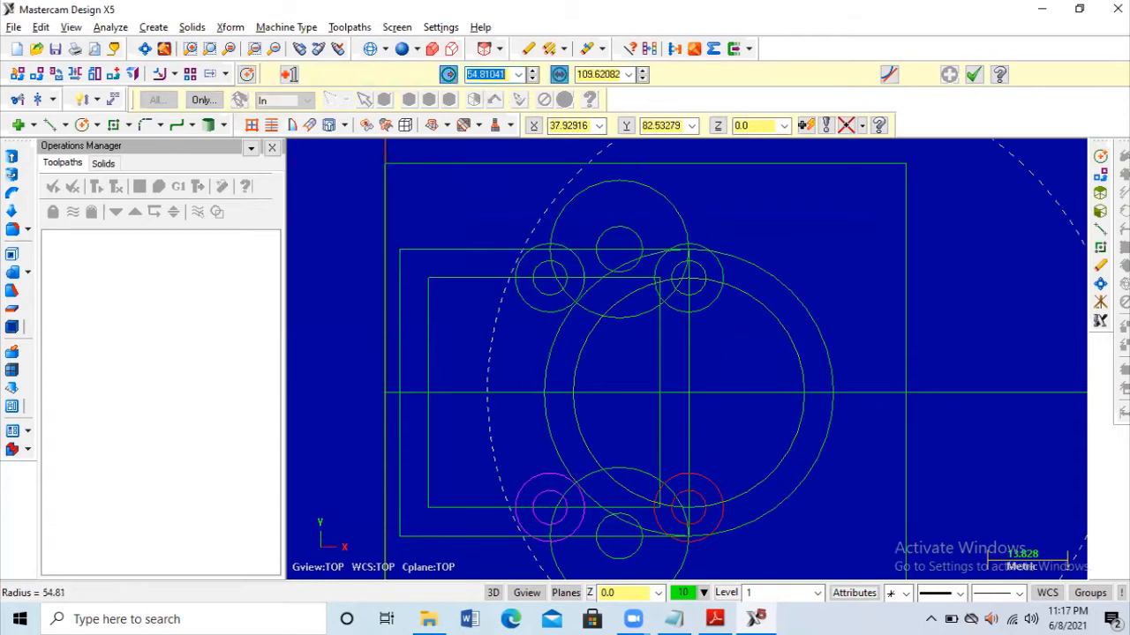
pyautogui.write('3')
pyautogui.press('Return')
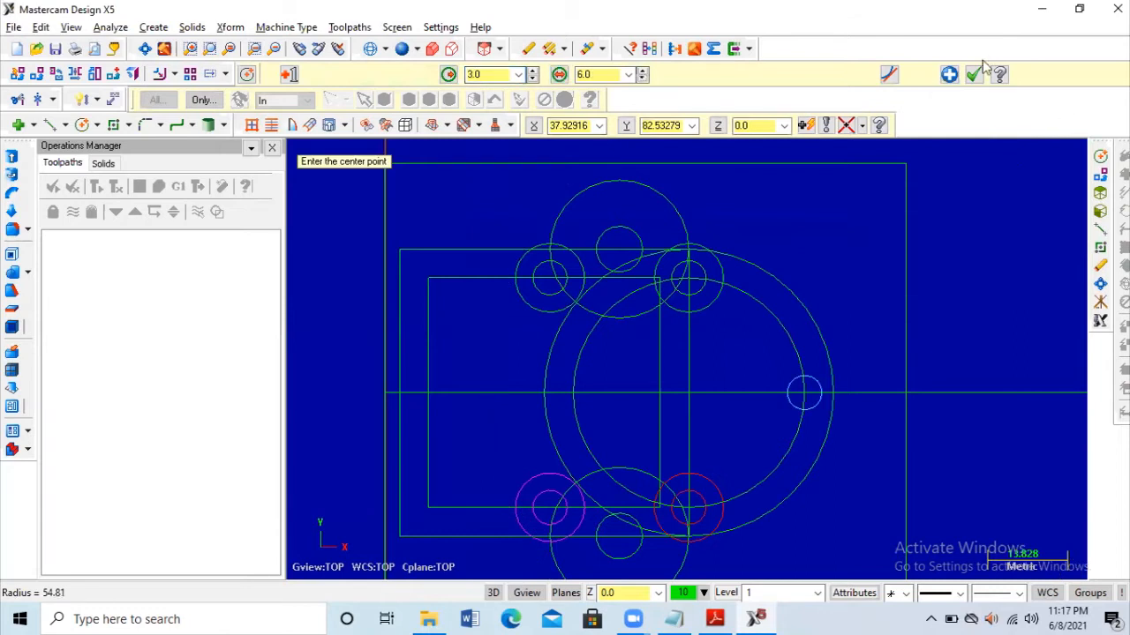
# Step: Add a concentric circle of radius 6 mm around the 3 mm radius hole at X 72.5, Y 40
pyautogui.click(78, 125)
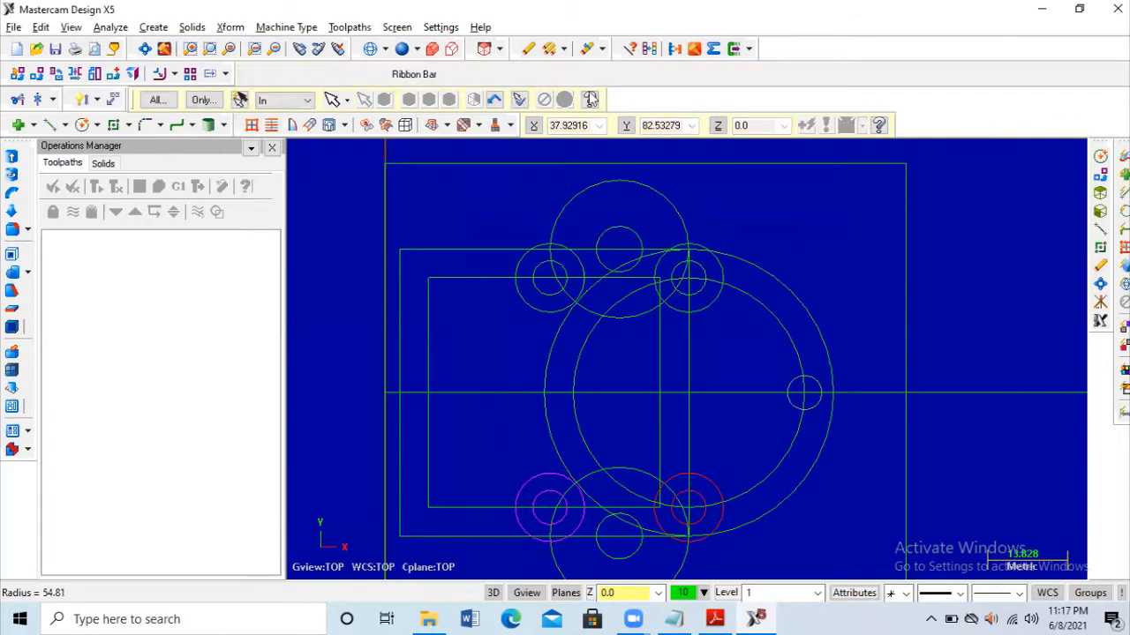
pyautogui.click(804, 393)
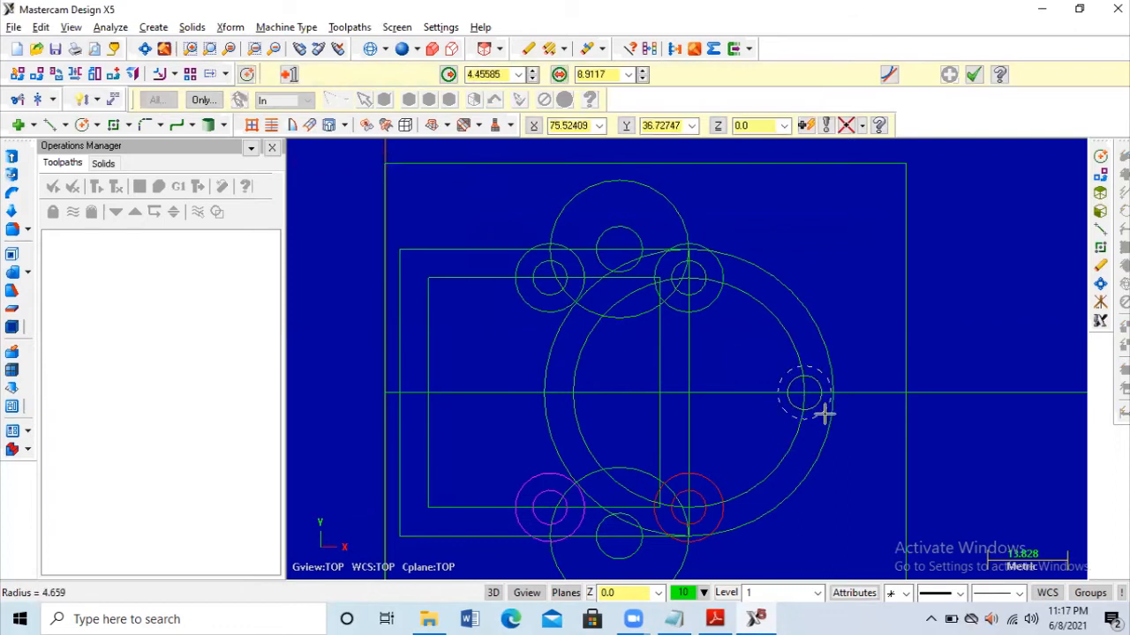
pyautogui.click(497, 74)
pyautogui.write('6')
pyautogui.press('Return')
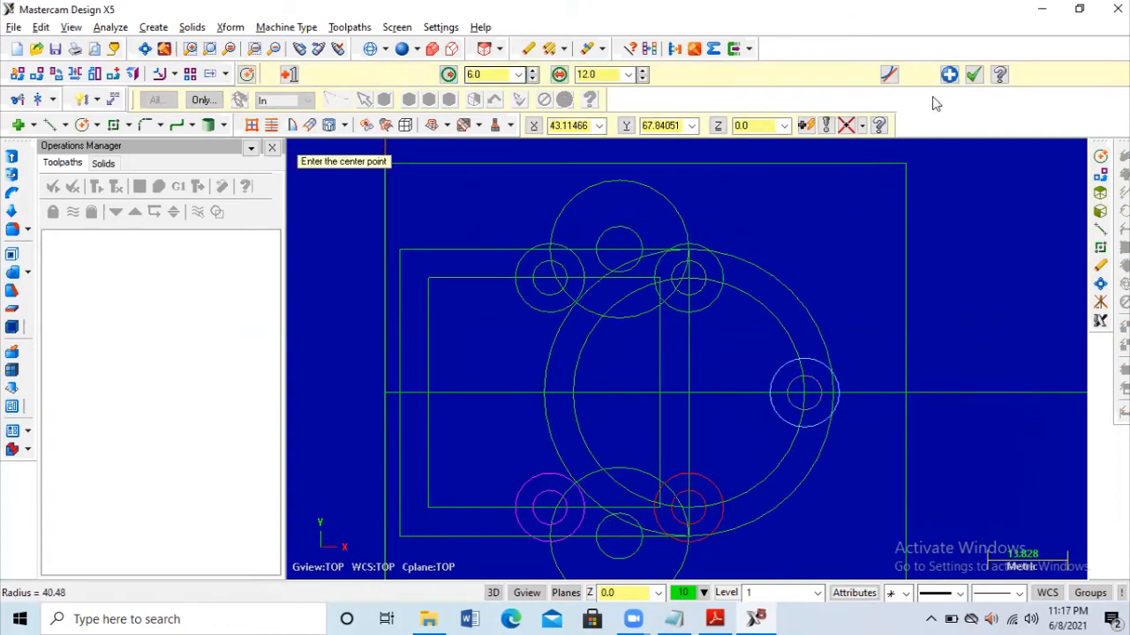
pyautogui.press('Escape')
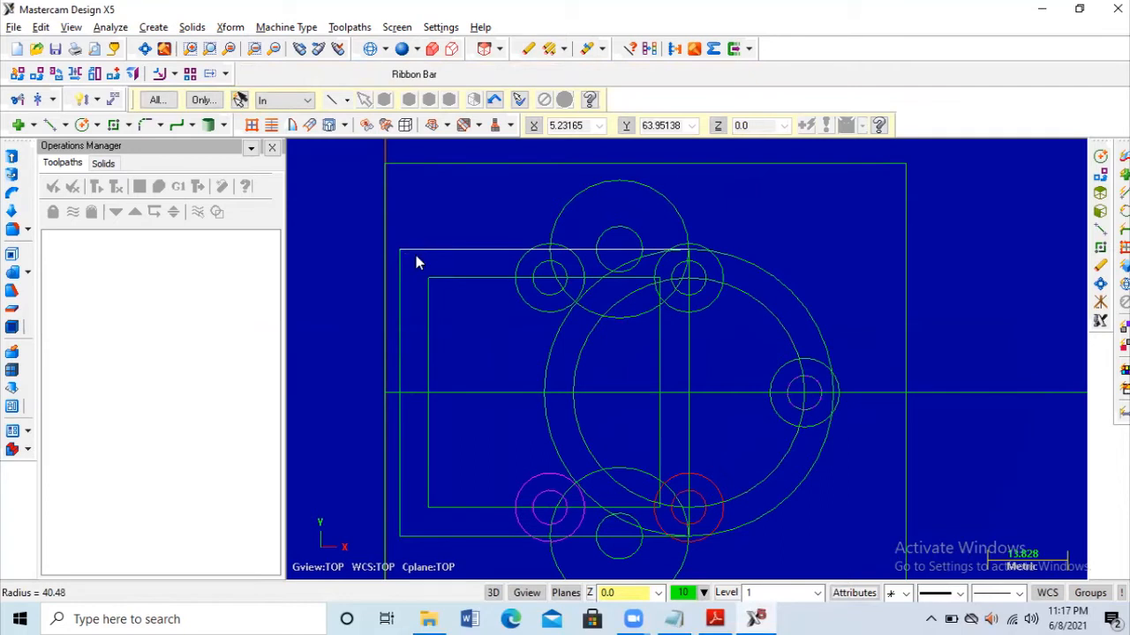
# Step: Check the PDF drawing and fillet both left corners of the outer profile rectangle with radius 10 mm
pyautogui.hotkey('alt', 'Tab')
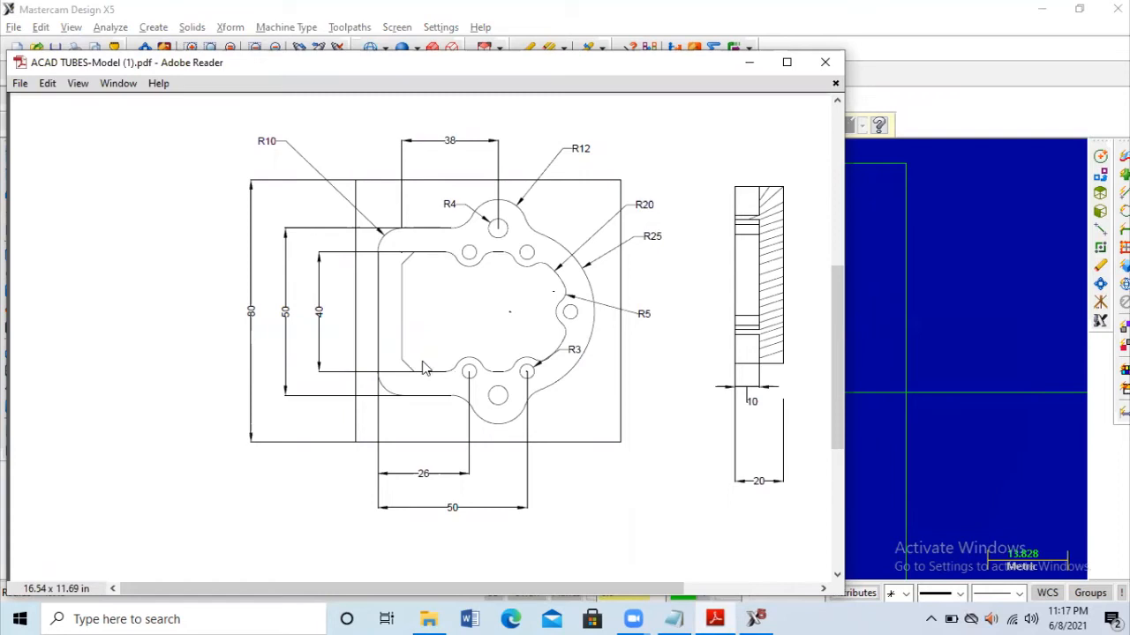
pyautogui.click(748, 62)
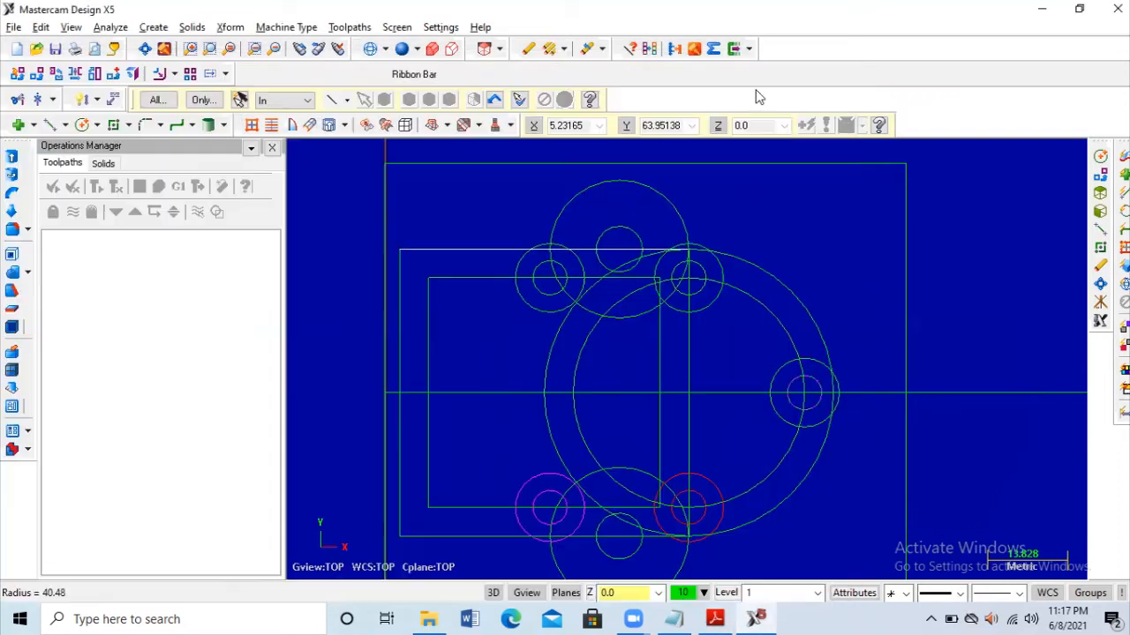
pyautogui.click(149, 126)
pyautogui.click(460, 78)
pyautogui.write('10.0')
pyautogui.click(429, 253)
pyautogui.click(403, 274)
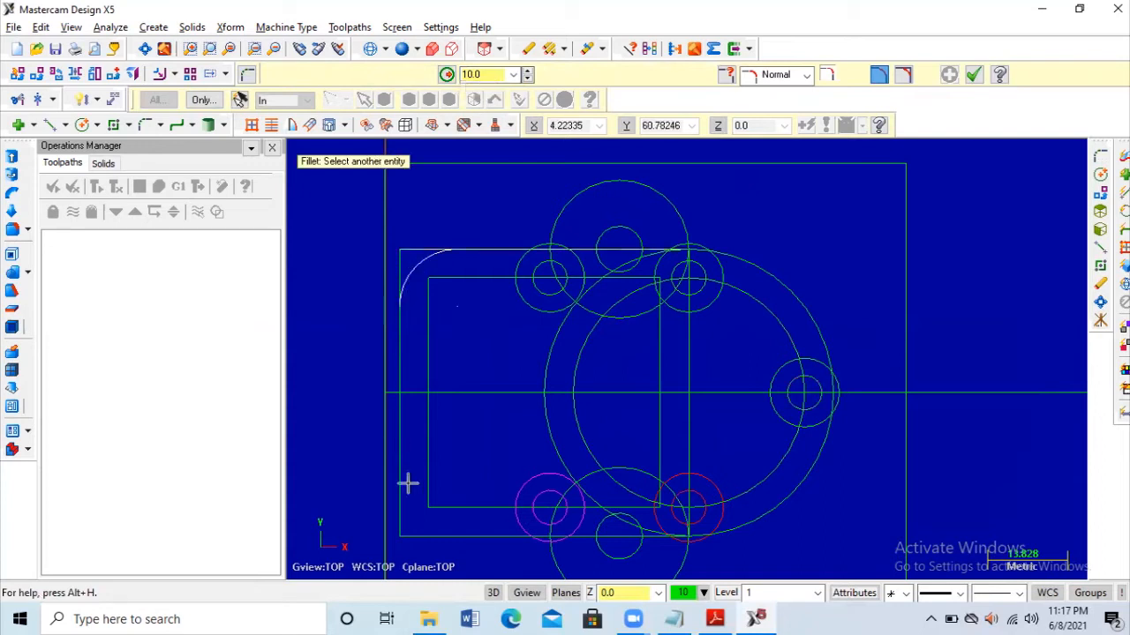
pyautogui.click(432, 533)
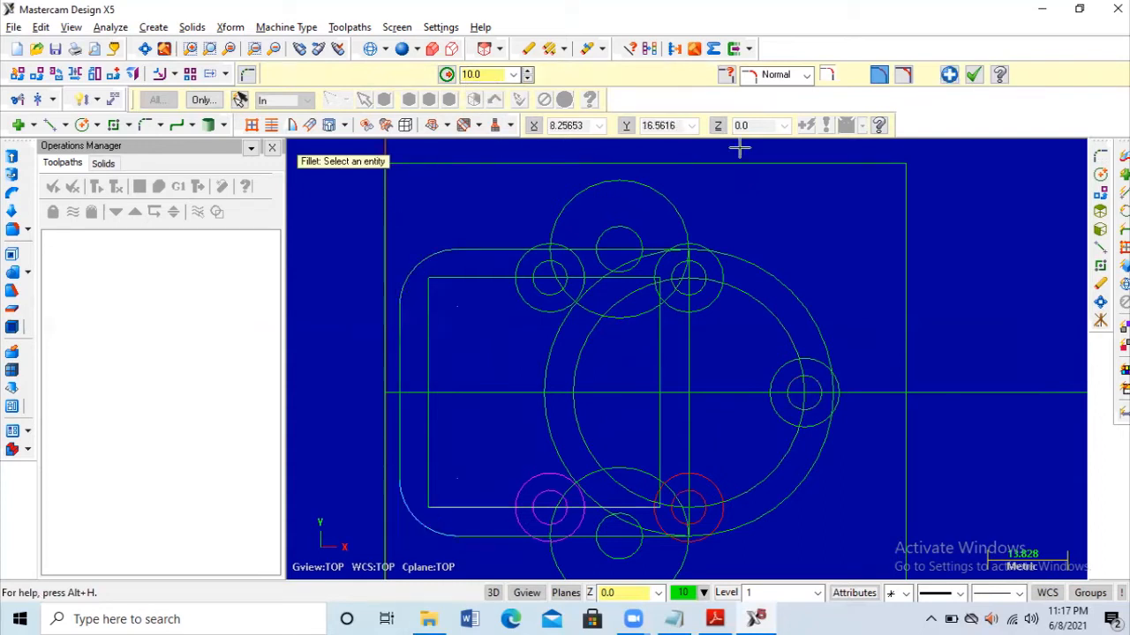
pyautogui.click(973, 76)
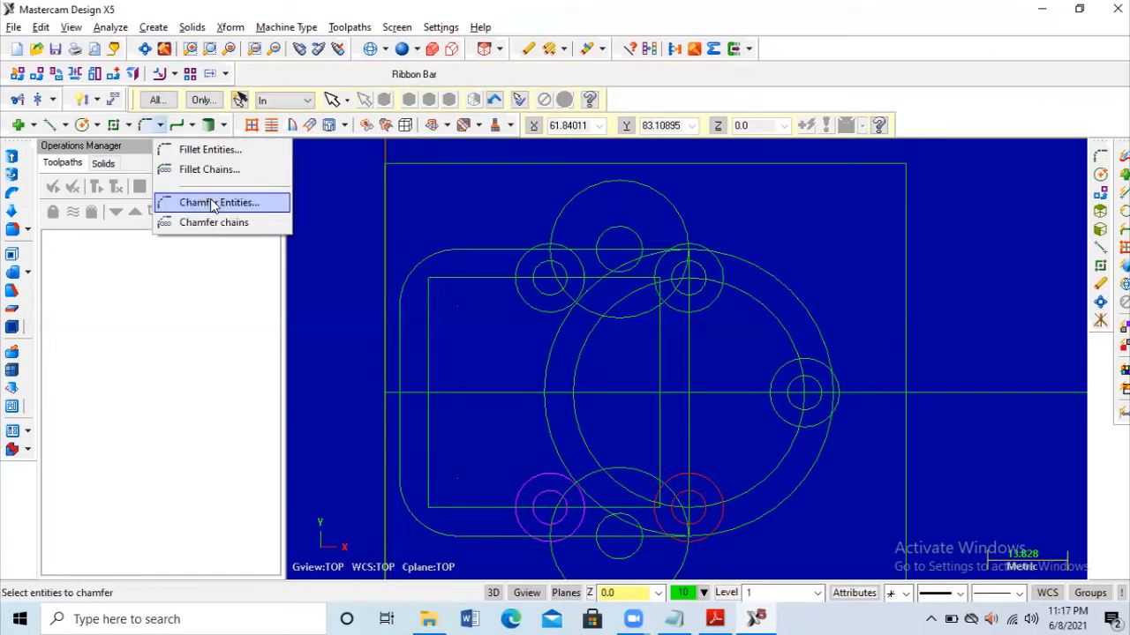
# Step: Chamfer both left corners of the inner rectangle with a single distance of 5 mm
pyautogui.click(214, 203)
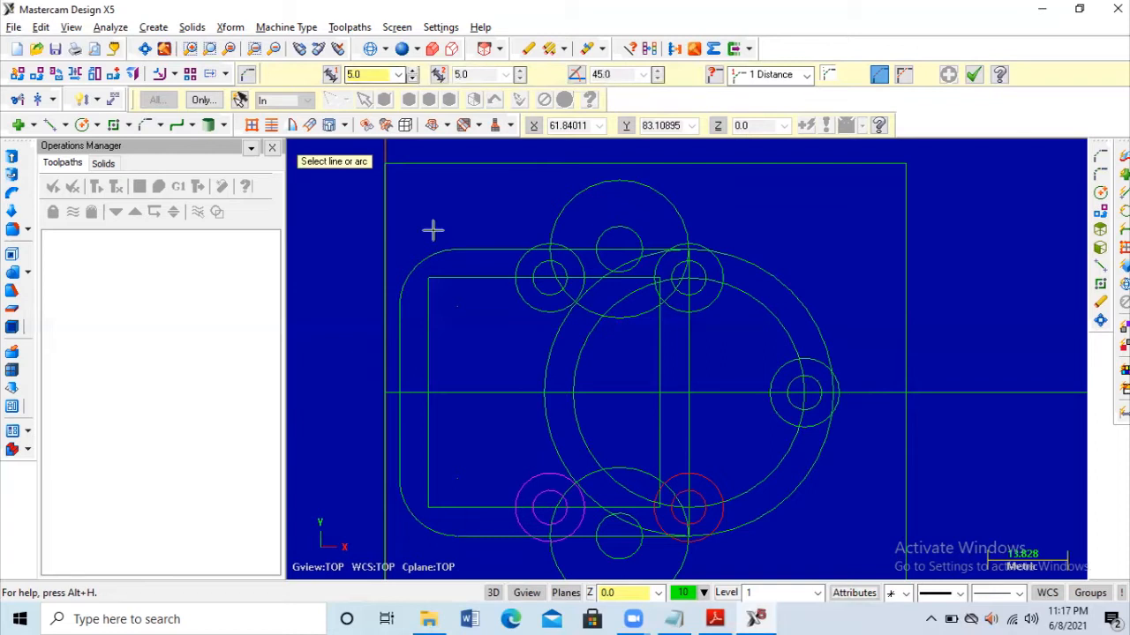
pyautogui.click(452, 279)
pyautogui.click(429, 309)
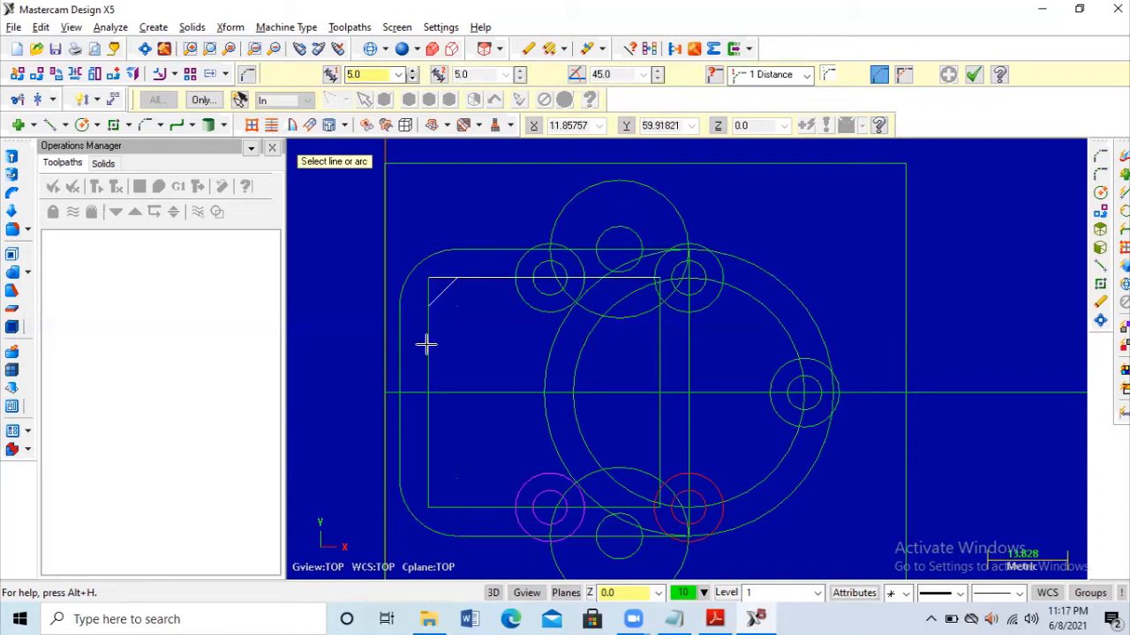
pyautogui.click(432, 484)
pyautogui.click(447, 507)
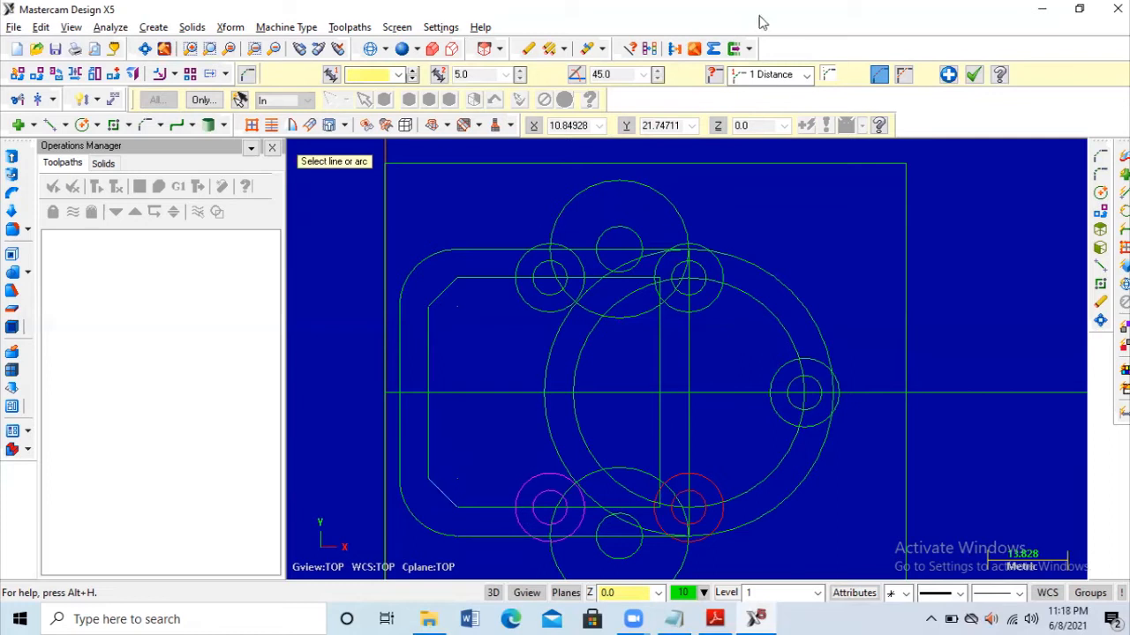
pyautogui.click(974, 74)
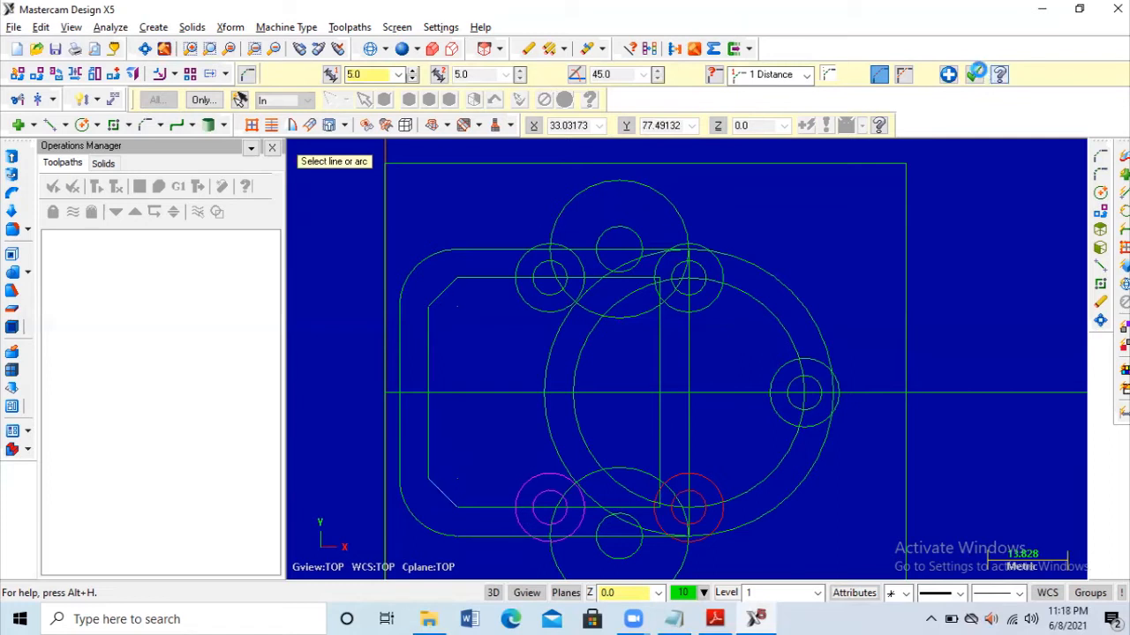
# Step: Divide away excess segments around the upper-left 6 mm radius circle to form the inner profile's notch, including the 12 mm radius arc crossing it
pyautogui.scroll(-2, 643, 341)
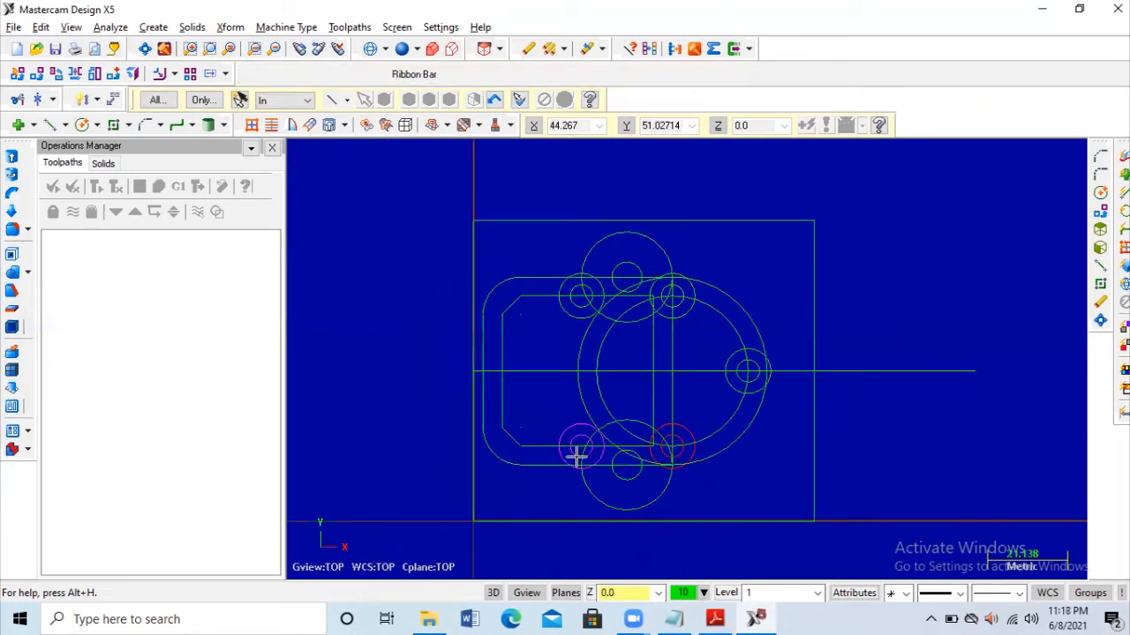
pyautogui.scroll(1, 575, 452)
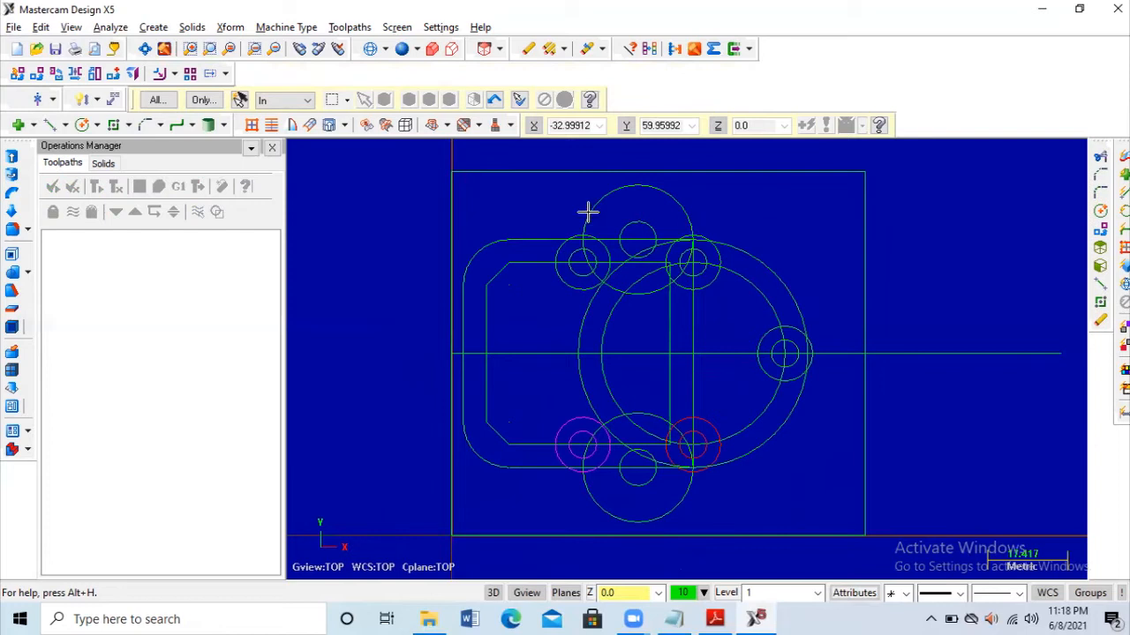
pyautogui.scroll(4, 593, 203)
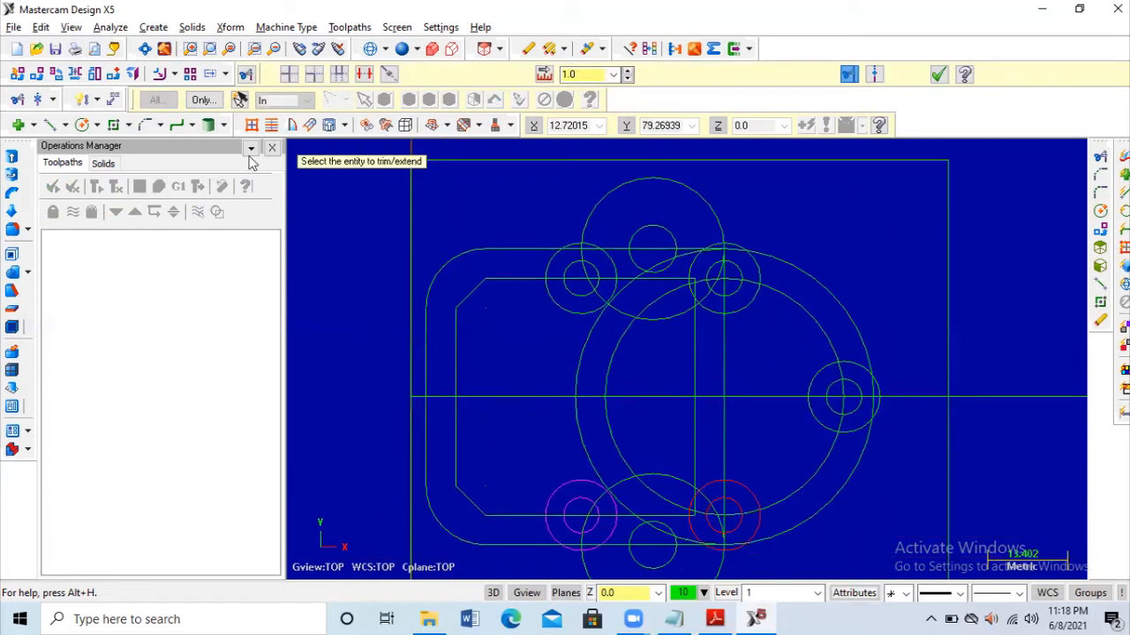
pyautogui.click(370, 80)
pyautogui.click(478, 156)
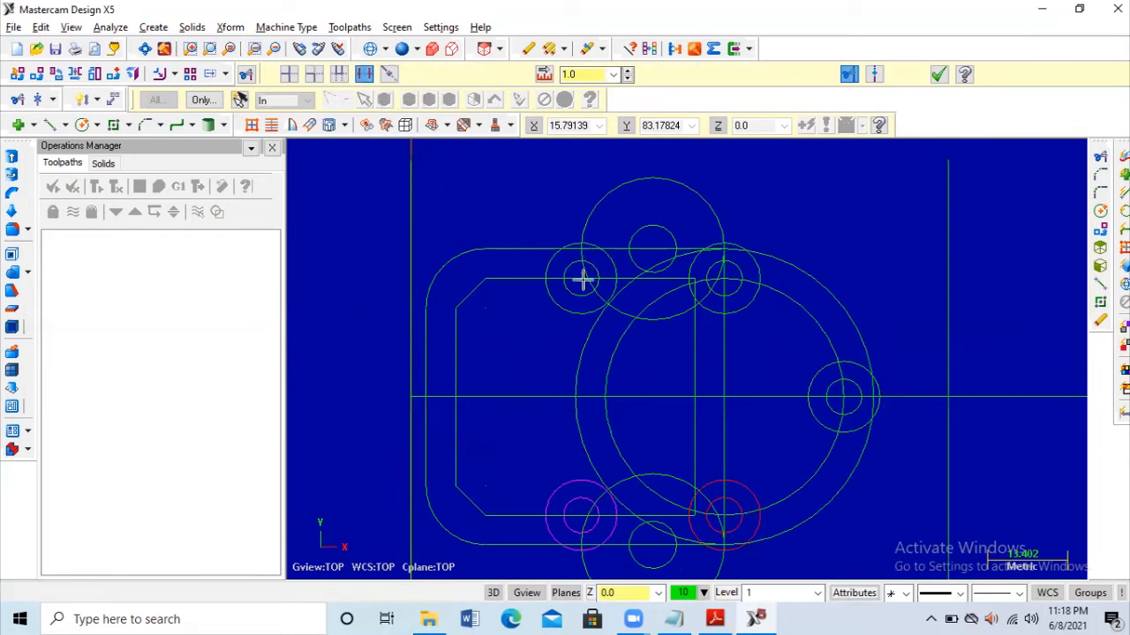
pyautogui.scroll(1, 536, 247)
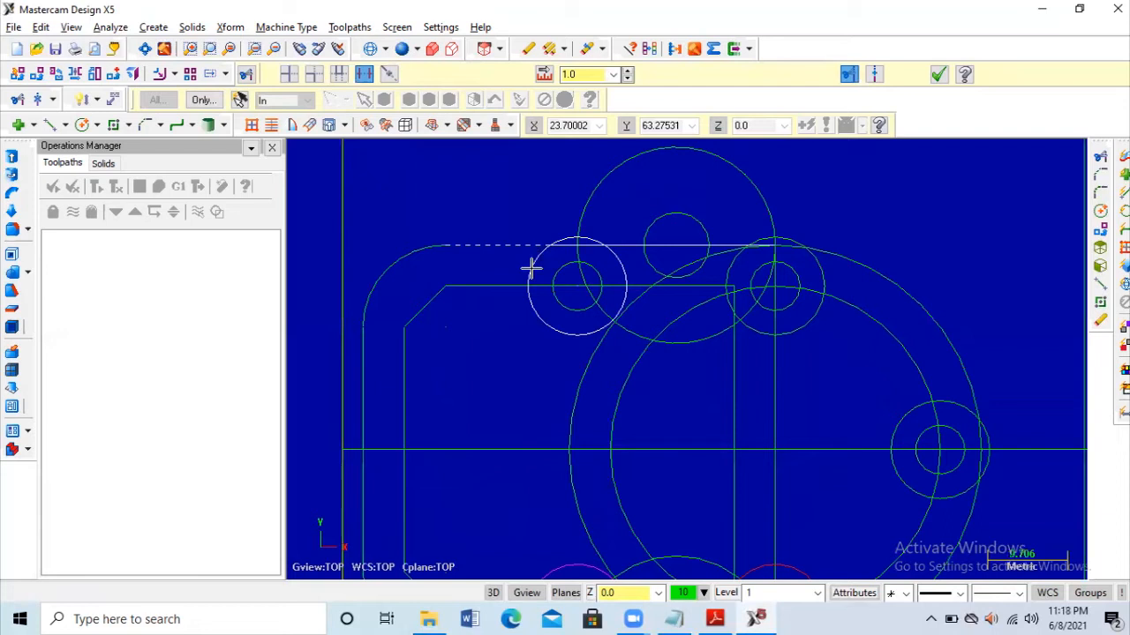
pyautogui.click(580, 235)
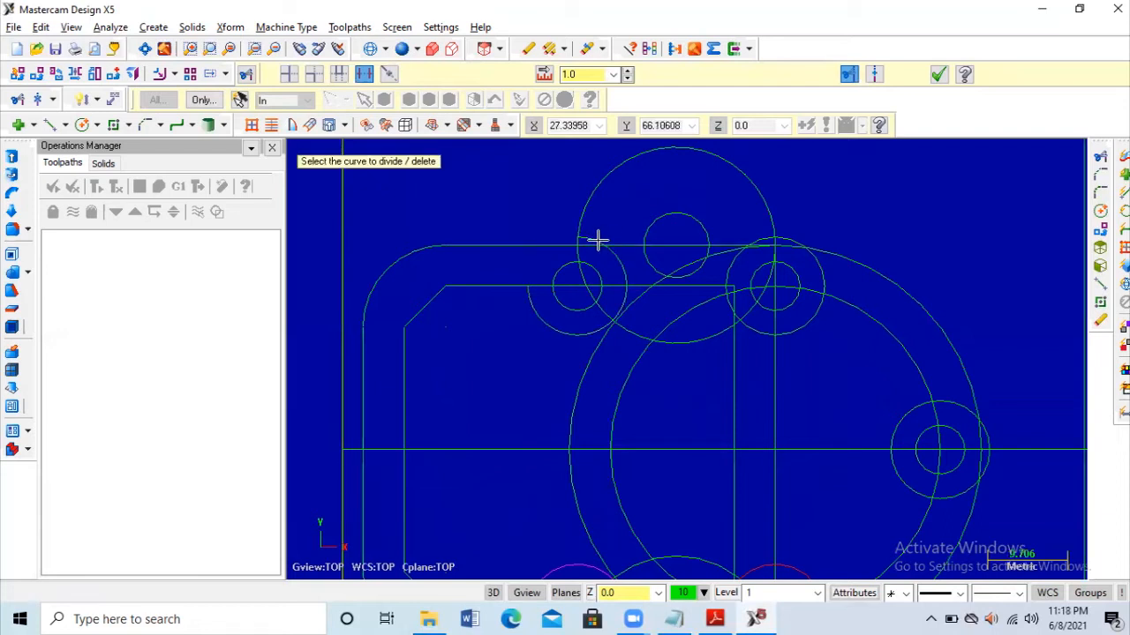
pyautogui.click(546, 285)
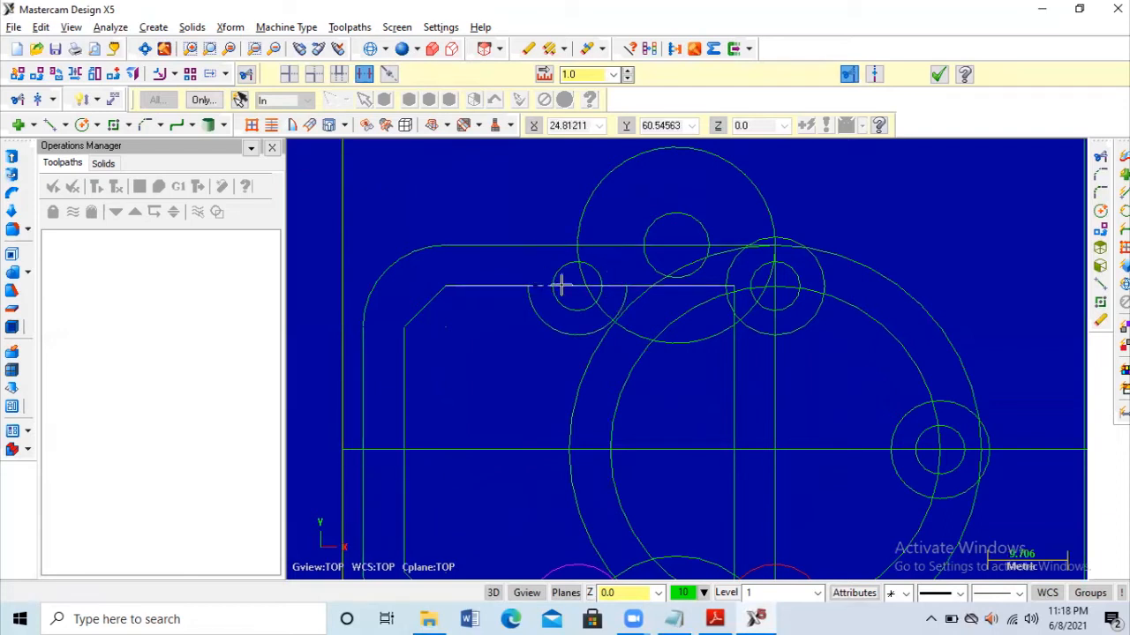
pyautogui.click(609, 285)
pyautogui.click(577, 345)
pyautogui.click(621, 328)
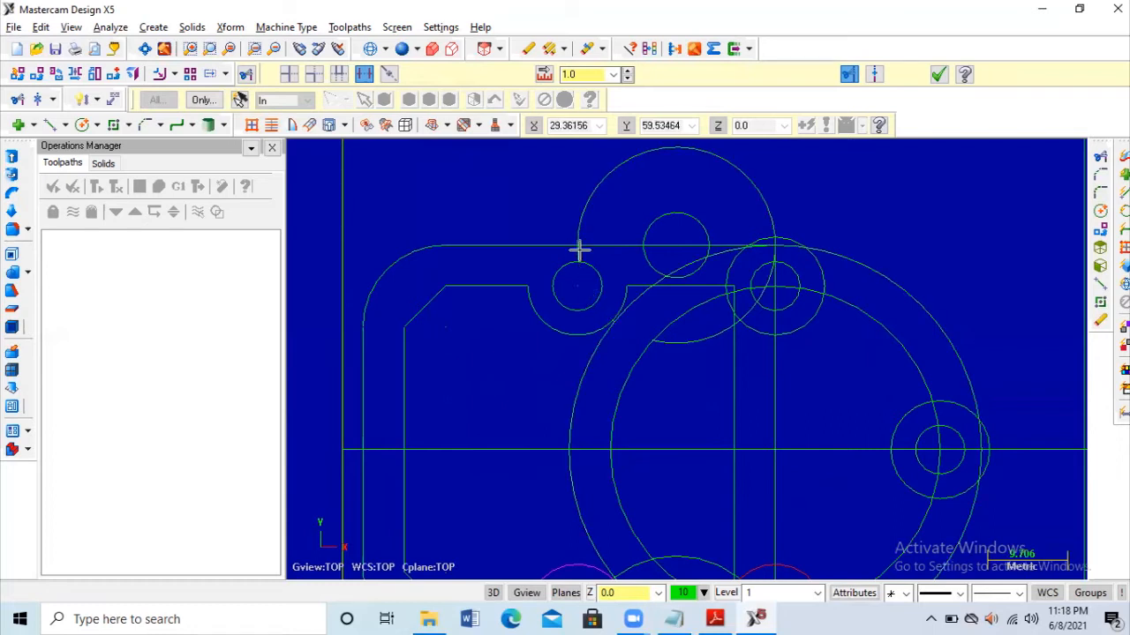
# Step: Remove the 25 mm radius circle's segments that cross the upper-left notch and the area beside the 4 mm radius hole
pyautogui.scroll(2, 602, 327)
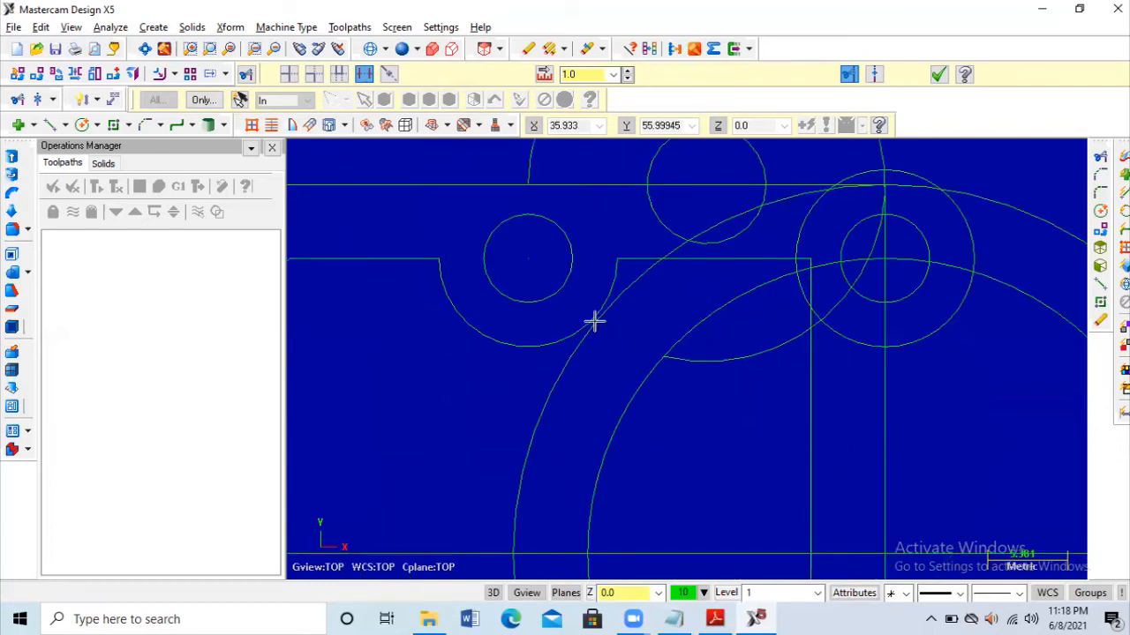
pyautogui.click(590, 327)
pyautogui.click(591, 321)
pyautogui.press('Escape')
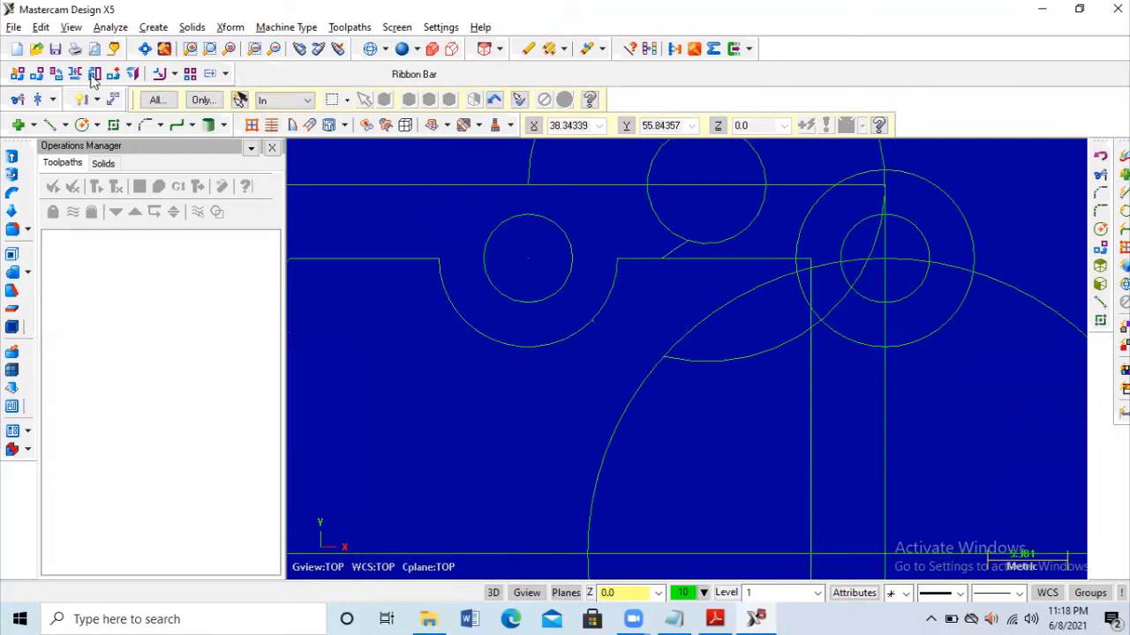
pyautogui.scroll(3, 615, 326)
pyautogui.scroll(-3, 598, 343)
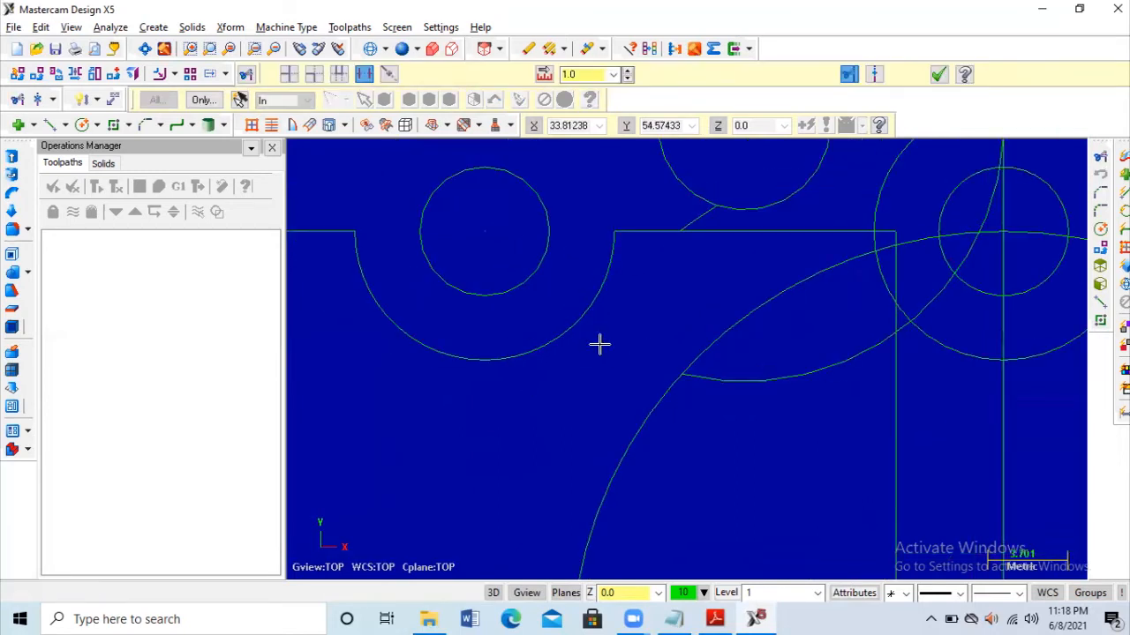
pyautogui.scroll(-2, 650, 280)
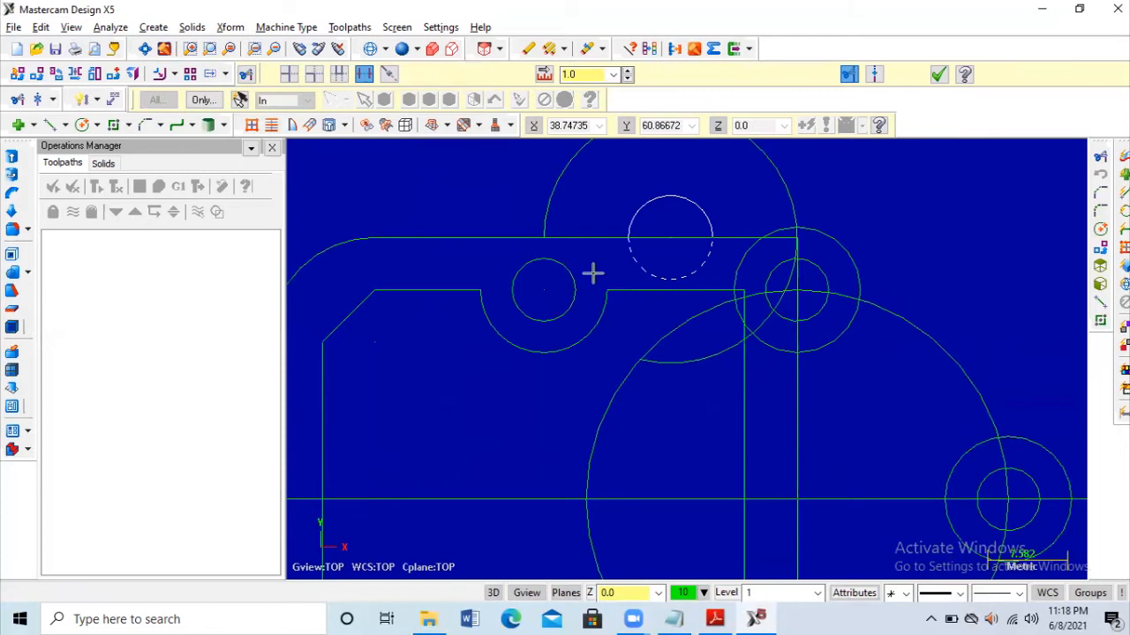
# Step: Trim the outer profile's upper line inside the 12 mm radius circle and that circle's lower arc through the upper-right hole circles
pyautogui.click(582, 237)
pyautogui.click(672, 237)
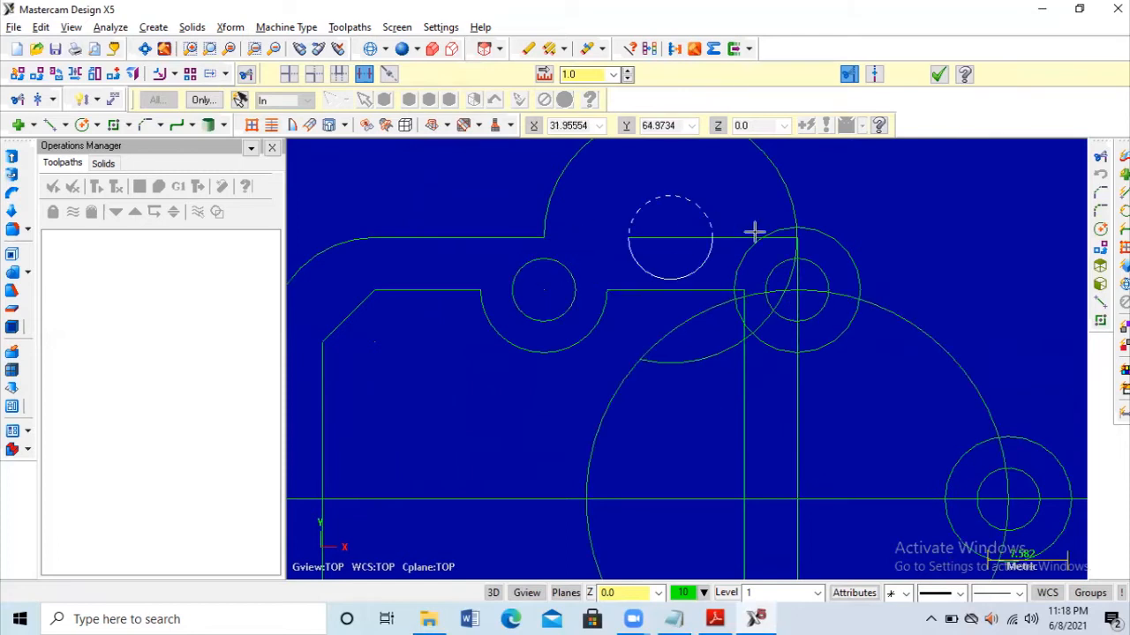
pyautogui.click(751, 232)
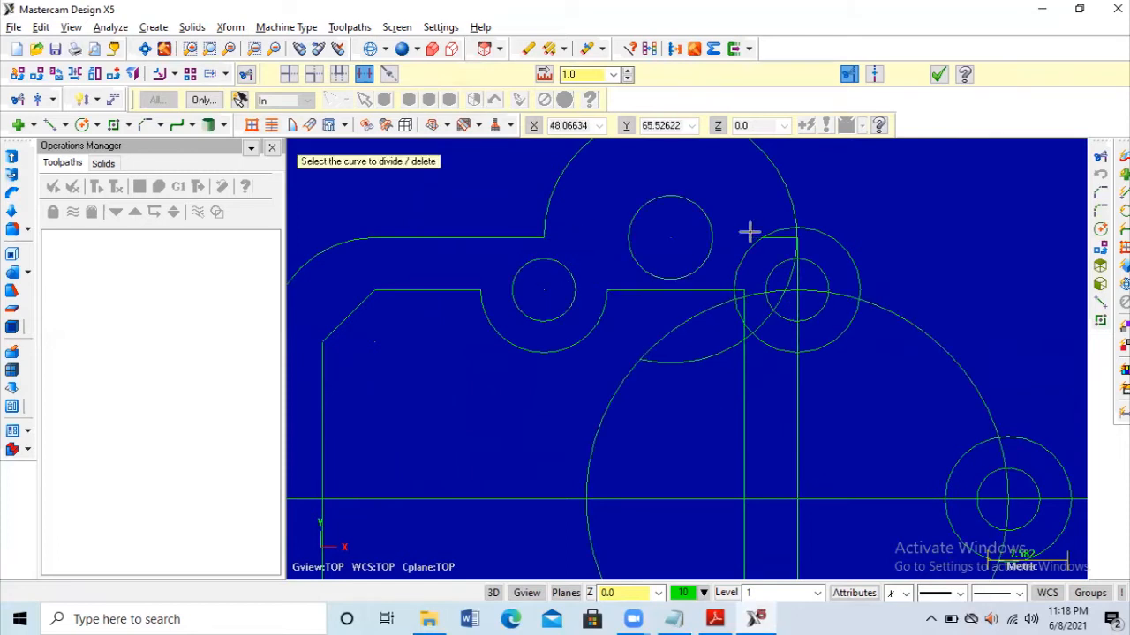
pyautogui.click(764, 325)
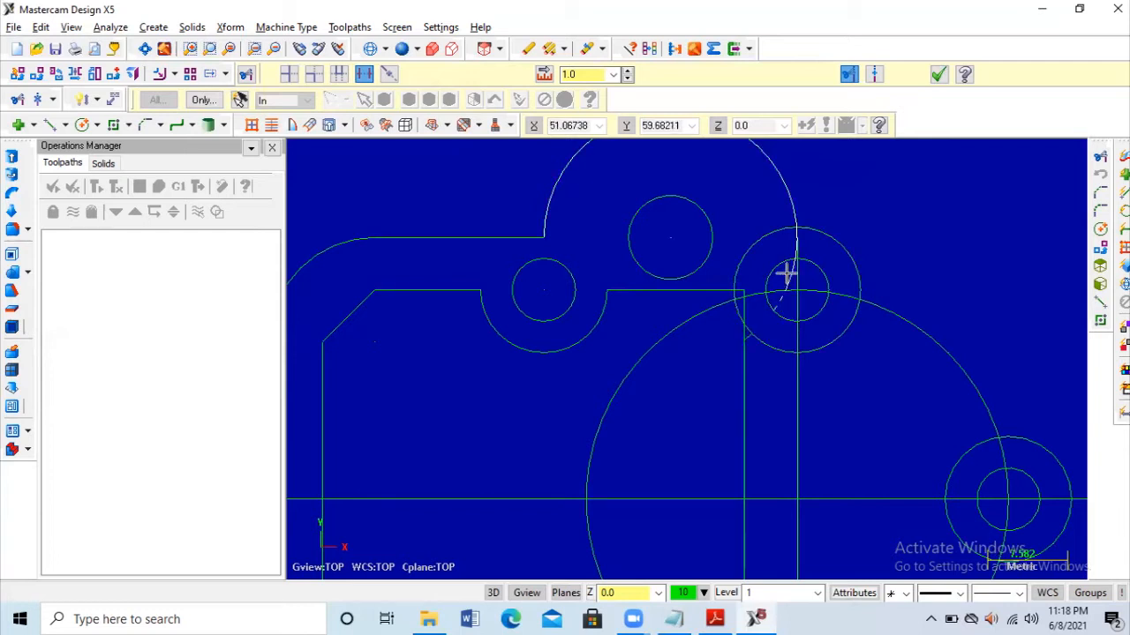
pyautogui.scroll(2, 791, 248)
pyautogui.click(793, 394)
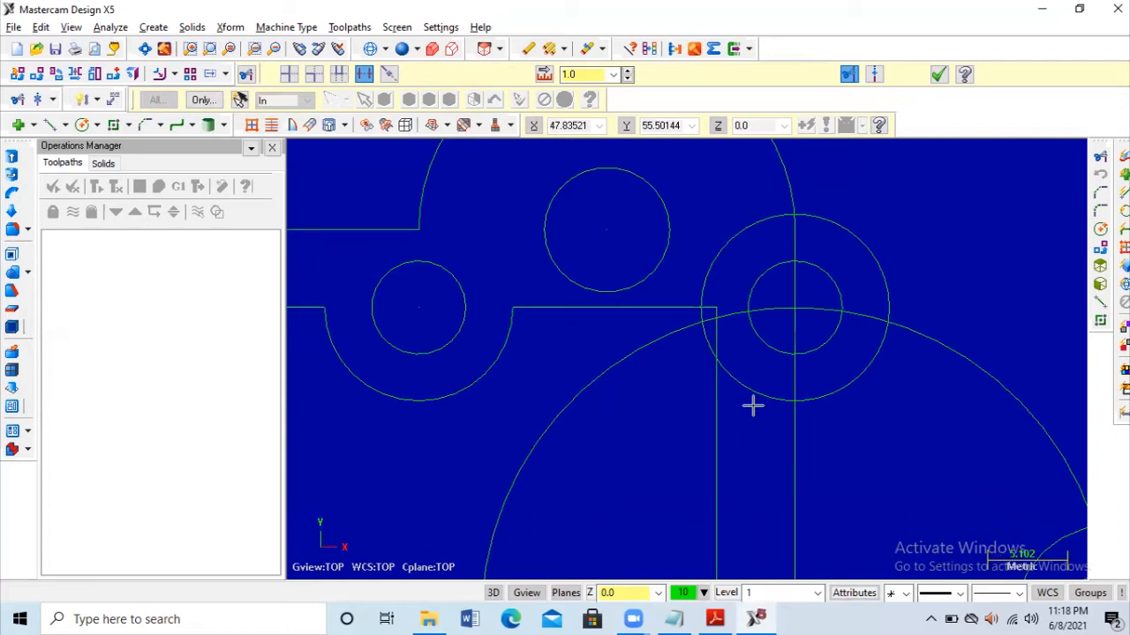
# Step: Divide away the 20 mm radius circle's remaining lower-left arc, up to the centre of the lower-right hole circles
pyautogui.scroll(-3, 668, 421)
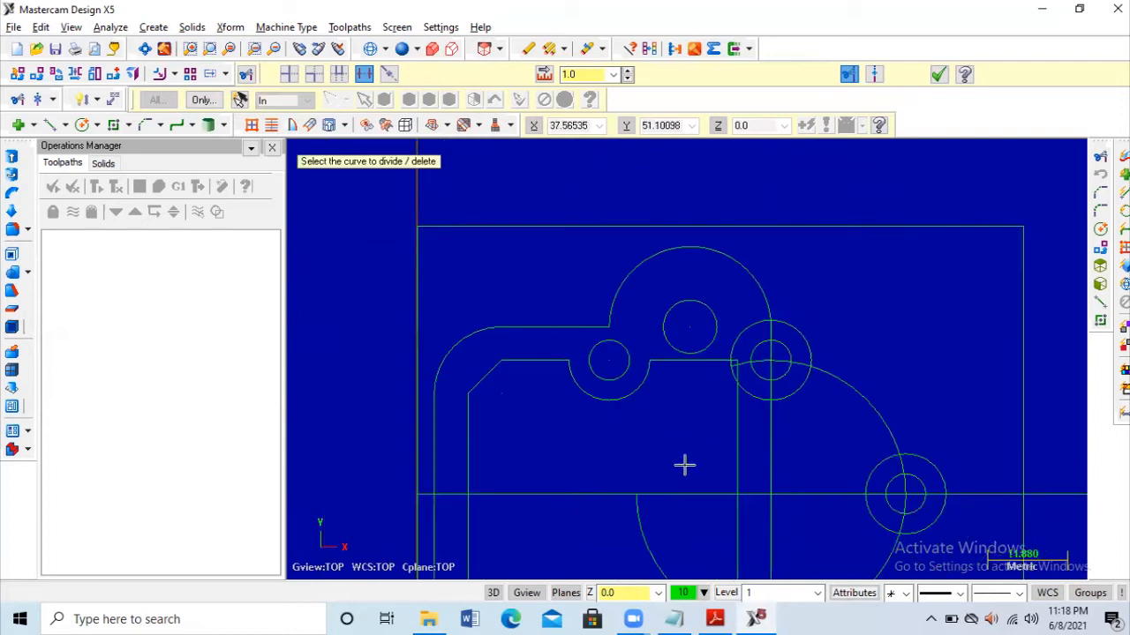
pyautogui.scroll(-2, 671, 534)
pyautogui.scroll(2, 651, 427)
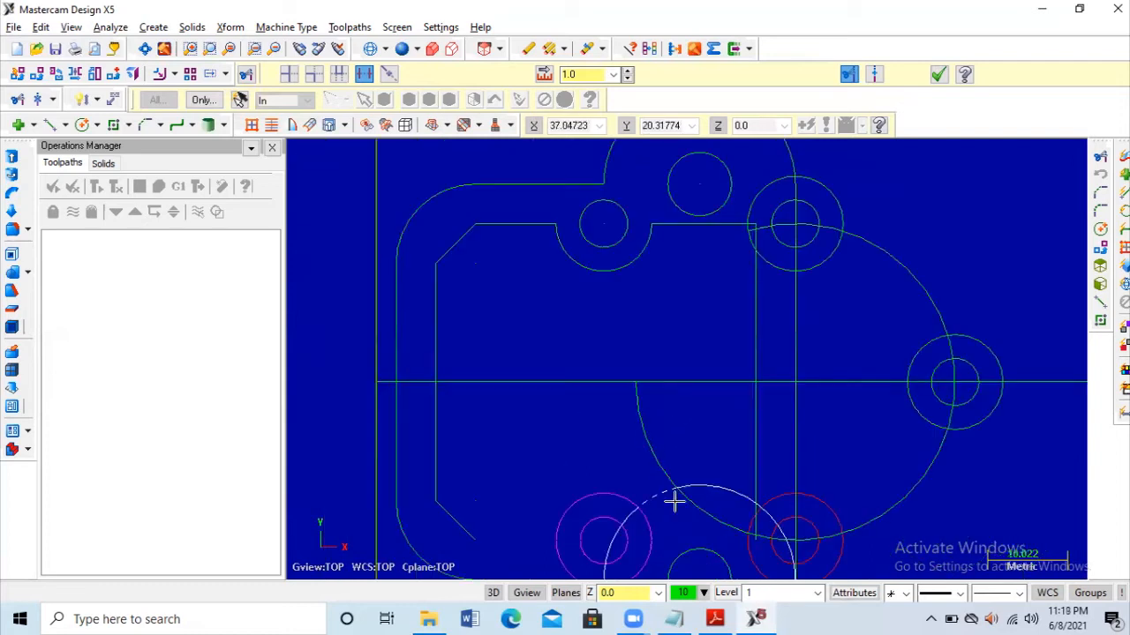
pyautogui.click(792, 543)
pyautogui.scroll(2, 759, 547)
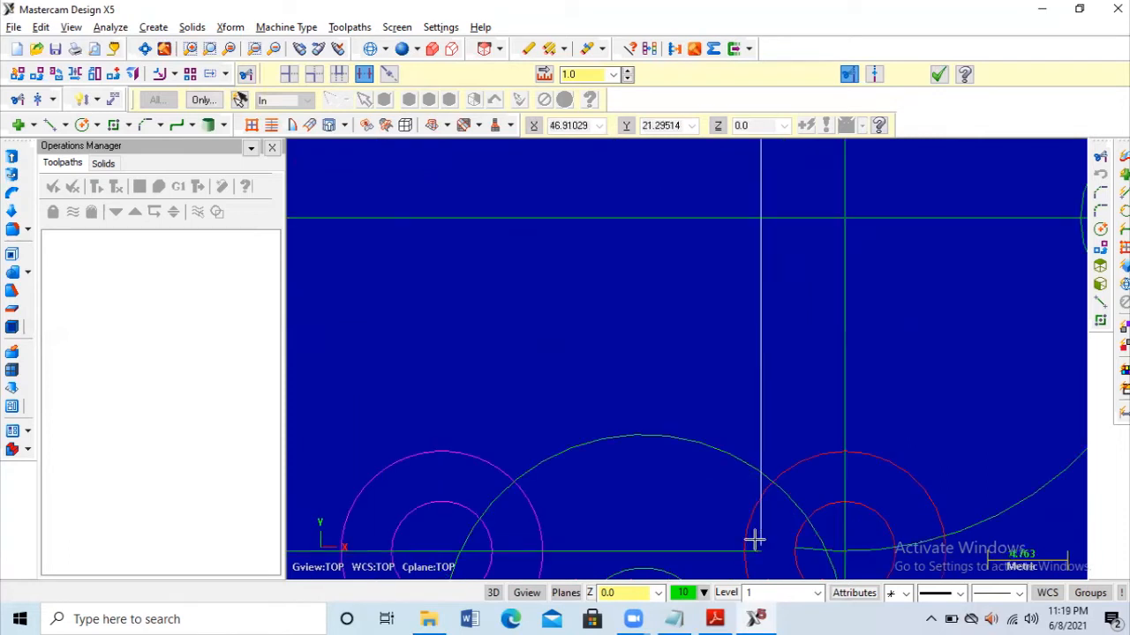
pyautogui.click(834, 549)
pyautogui.click(834, 551)
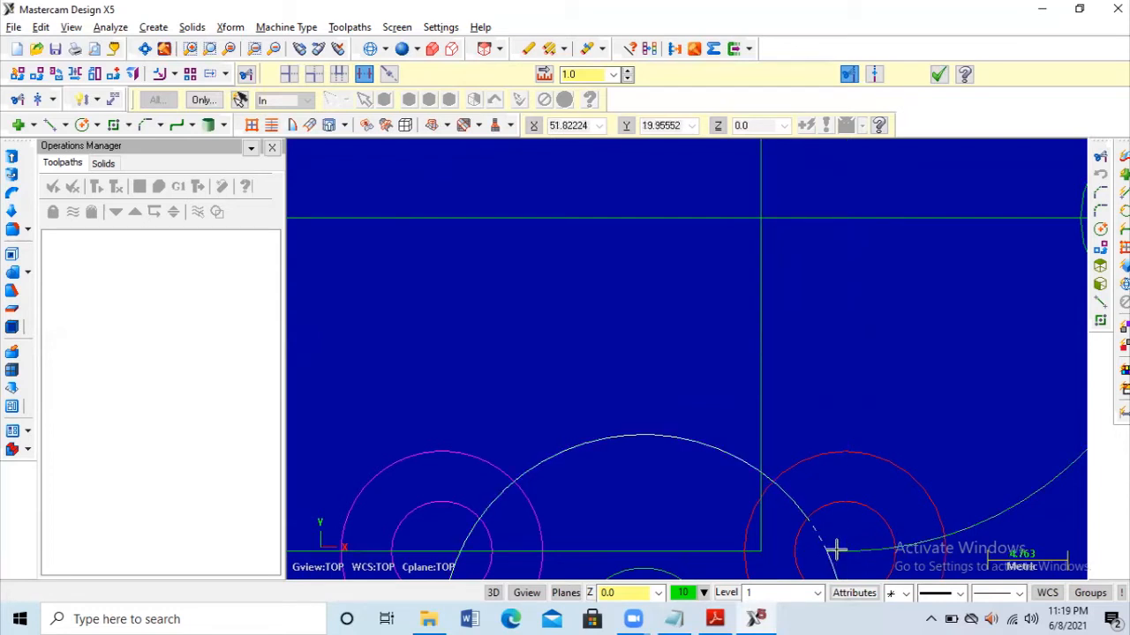
pyautogui.scroll(-2, 811, 451)
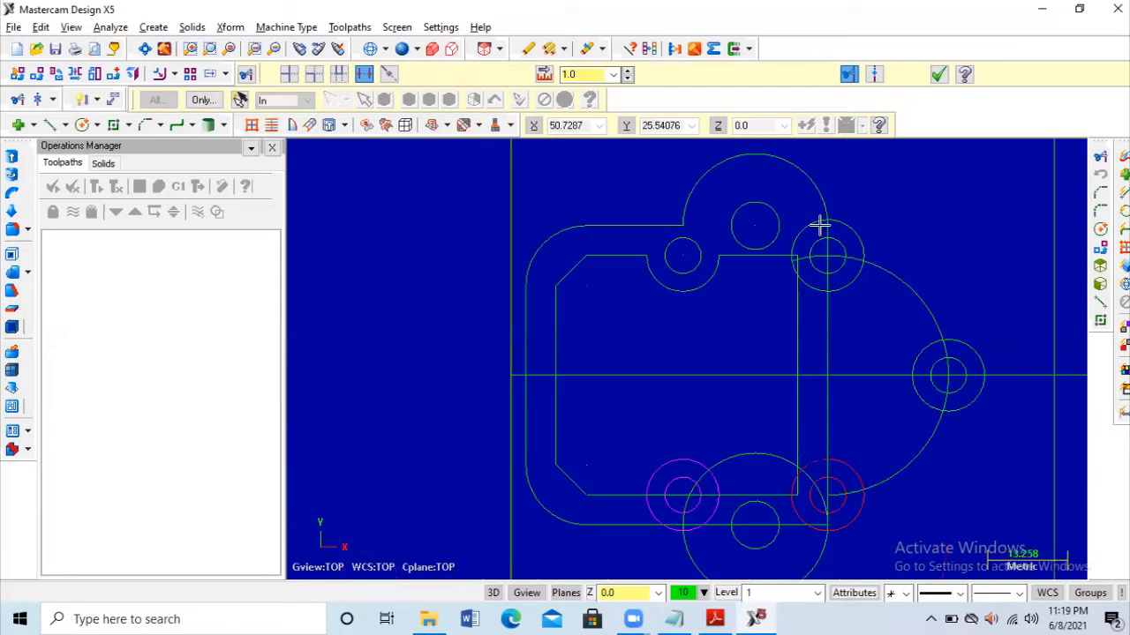
# Step: Divide away the inner rectangle's right line above the horizontal centreline and the excess segments around the upper-right 6 mm radius circle
pyautogui.scroll(2, 820, 224)
pyautogui.scroll(1, 786, 368)
pyautogui.click(779, 277)
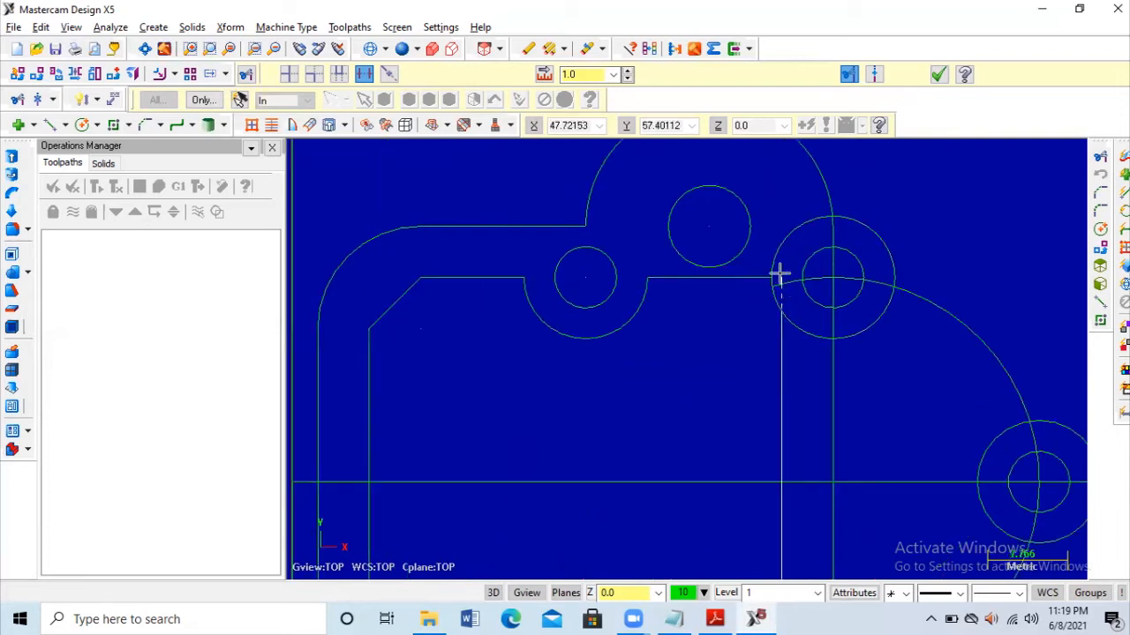
pyautogui.click(785, 281)
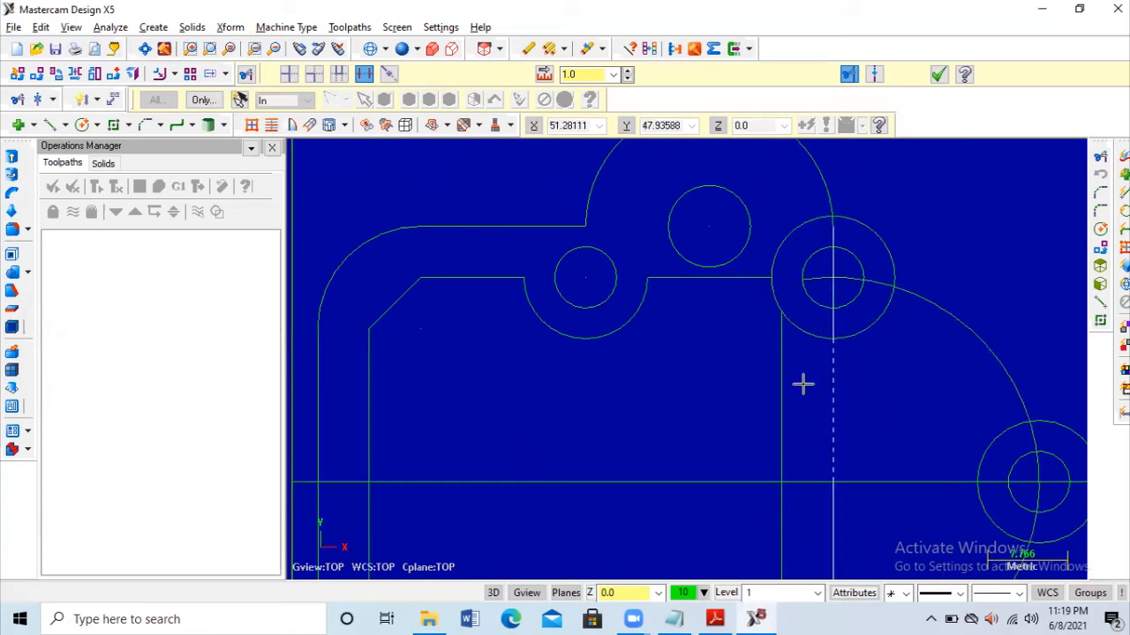
pyautogui.click(779, 362)
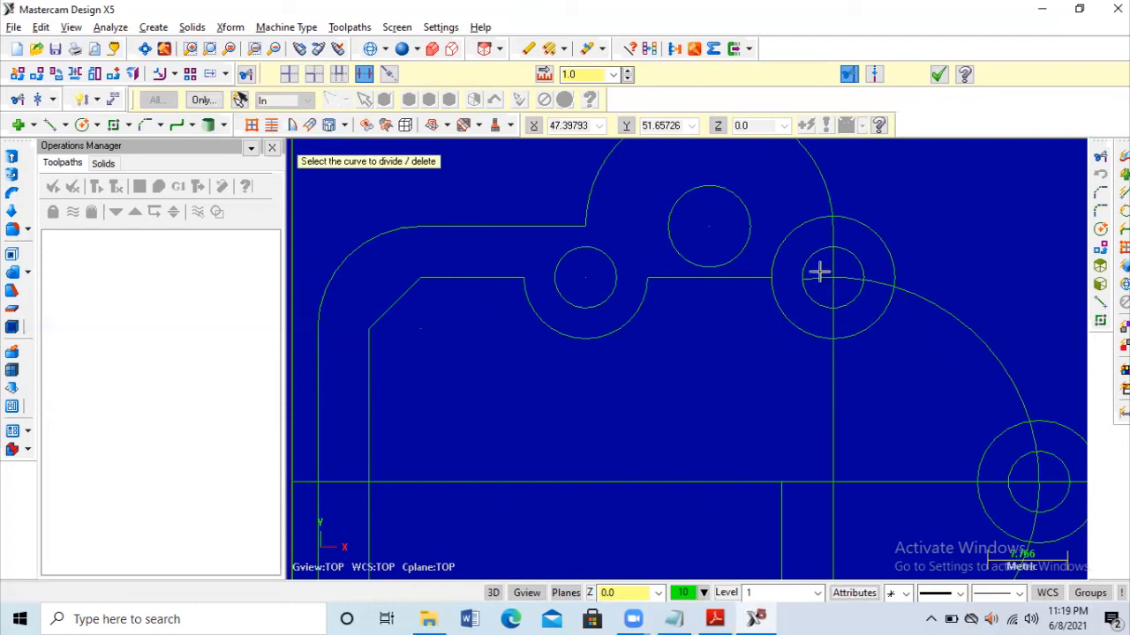
pyautogui.click(849, 305)
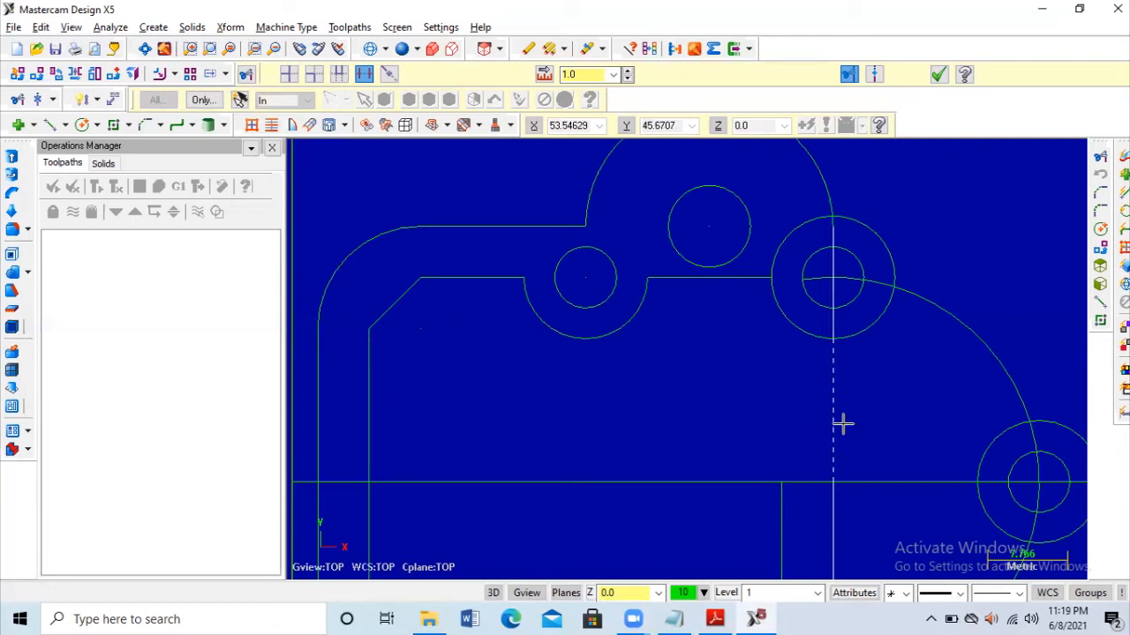
pyautogui.click(888, 297)
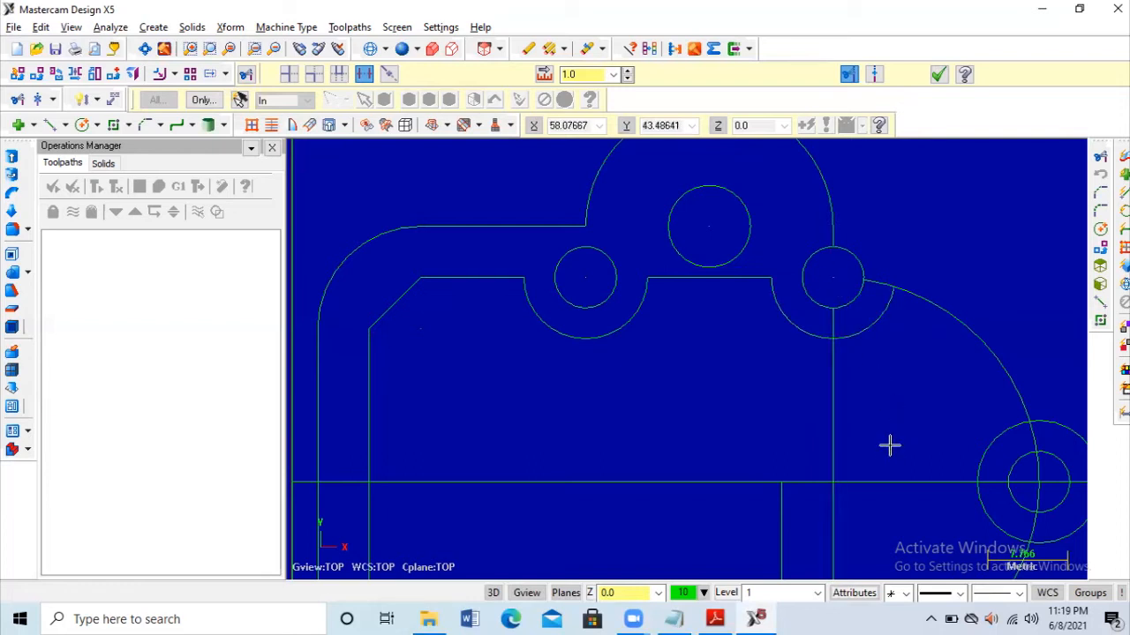
# Step: Leave the divide command and undo the last trims around the upper-right hole circles
pyautogui.press('Escape')
pyautogui.hotkey('ctrl', 'u')
pyautogui.hotkey('ctrl', 'u')
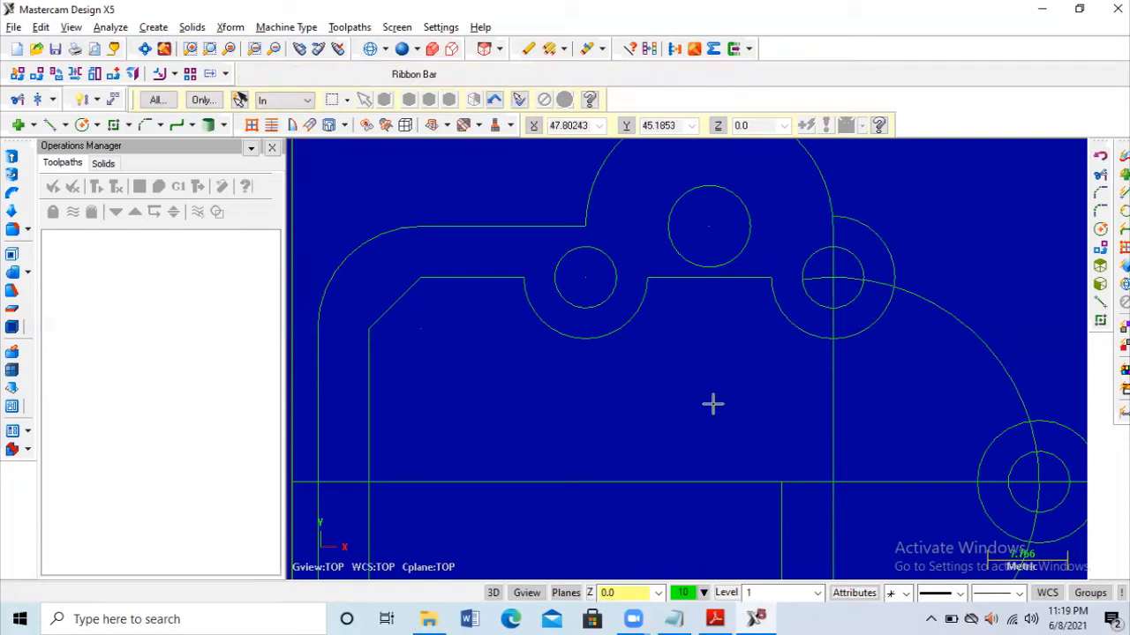
# Step: Check the profile arcs around the right-side holes in the Adobe Reader drawing and compare them with the trimmed geometry in Mastercam
pyautogui.scroll(-1, 713, 403)
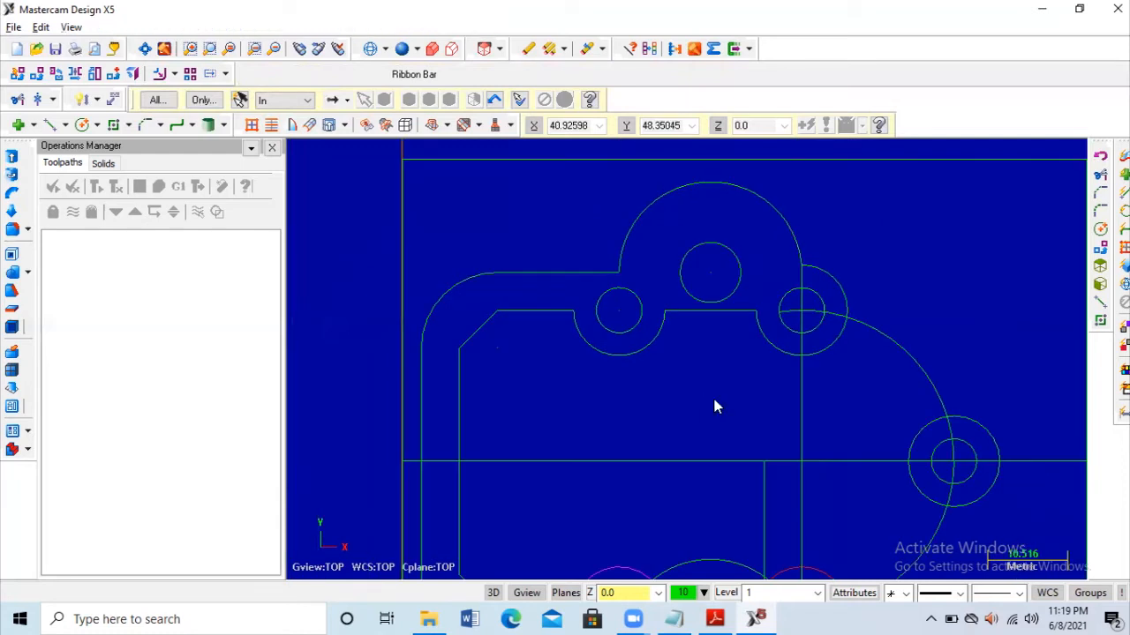
pyautogui.hotkey('alt', 'Tab')
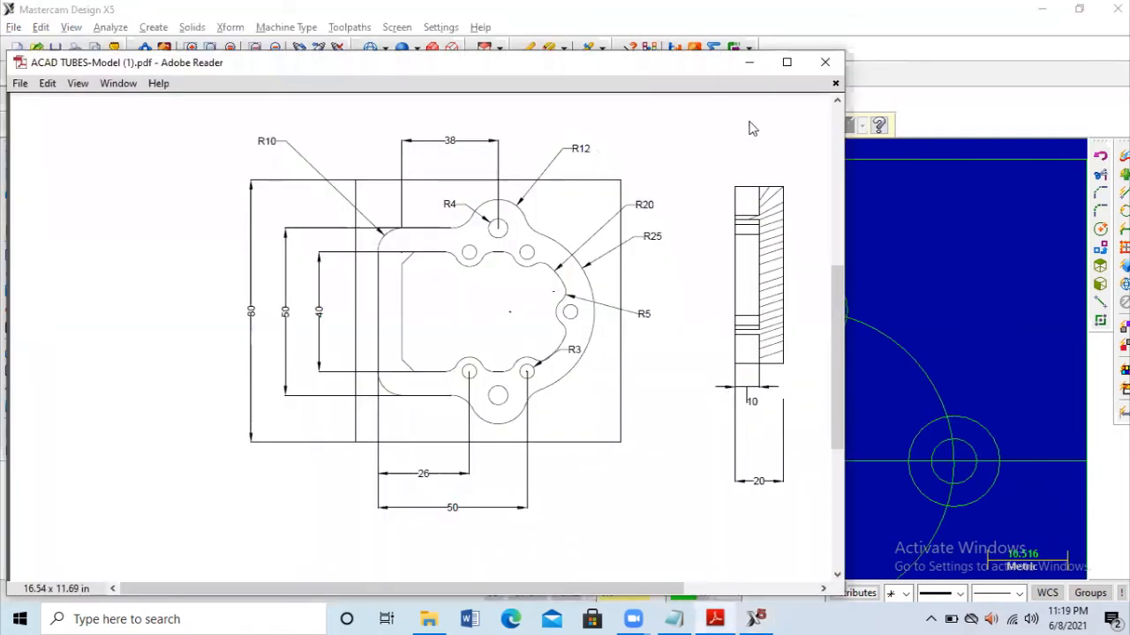
pyautogui.click(749, 67)
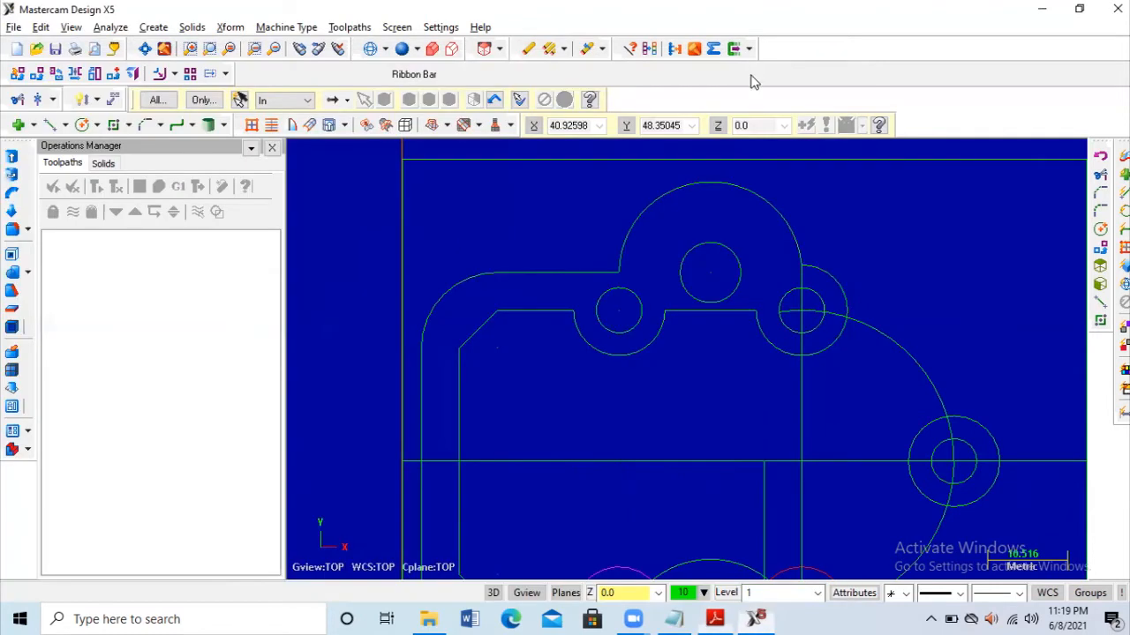
pyautogui.scroll(-1, 853, 534)
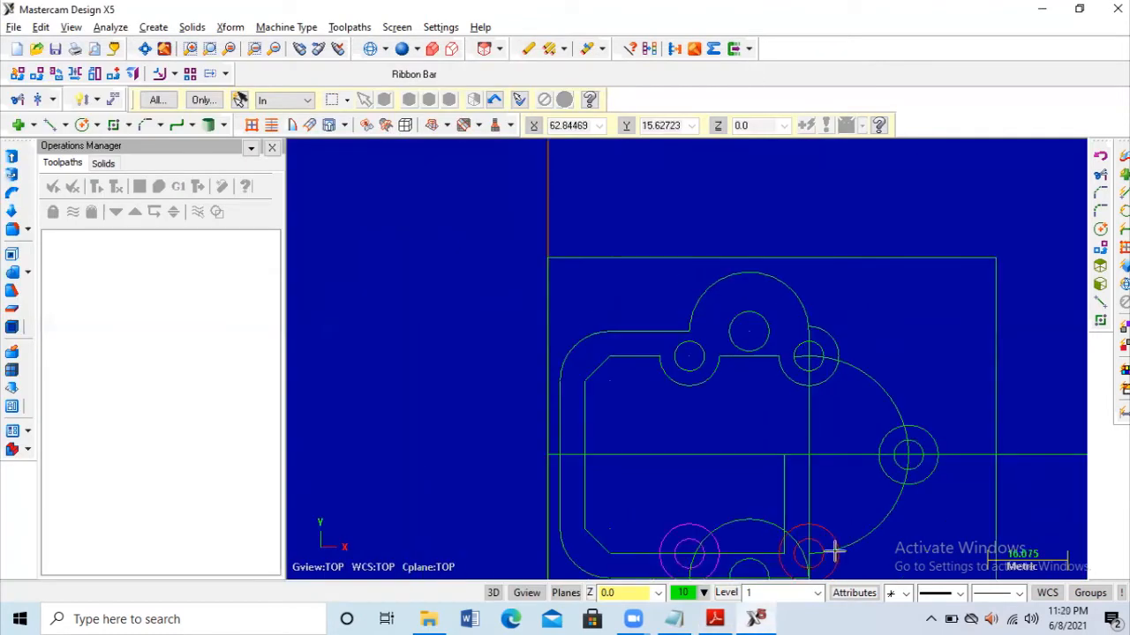
pyautogui.scroll(1, 837, 552)
pyautogui.scroll(-1, 835, 550)
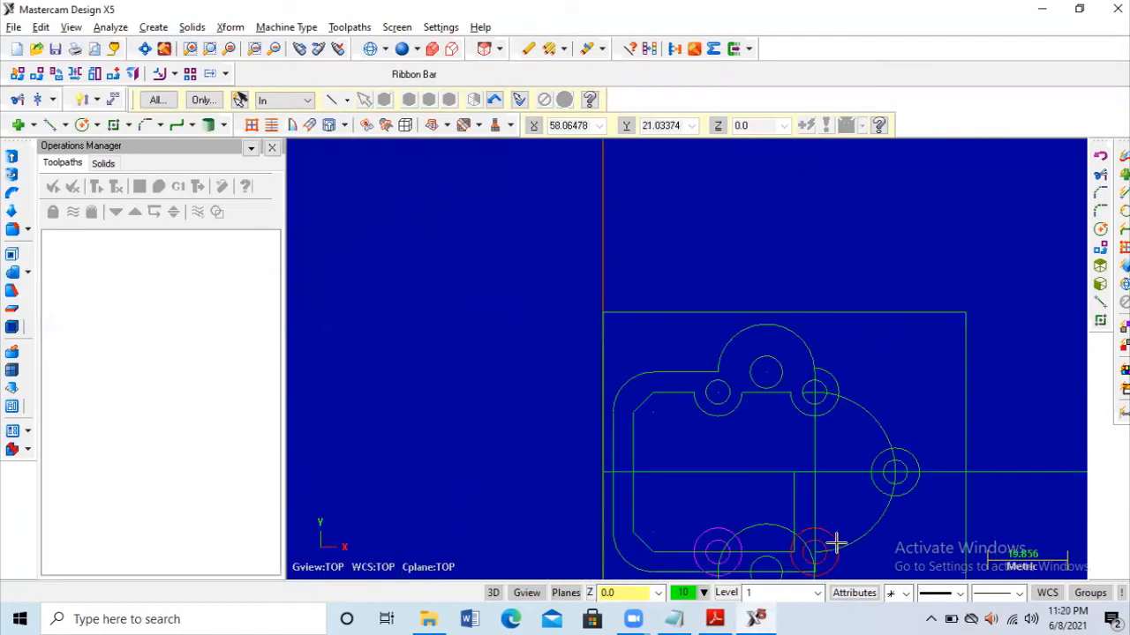
pyautogui.scroll(1, 837, 541)
pyautogui.scroll(1, 845, 482)
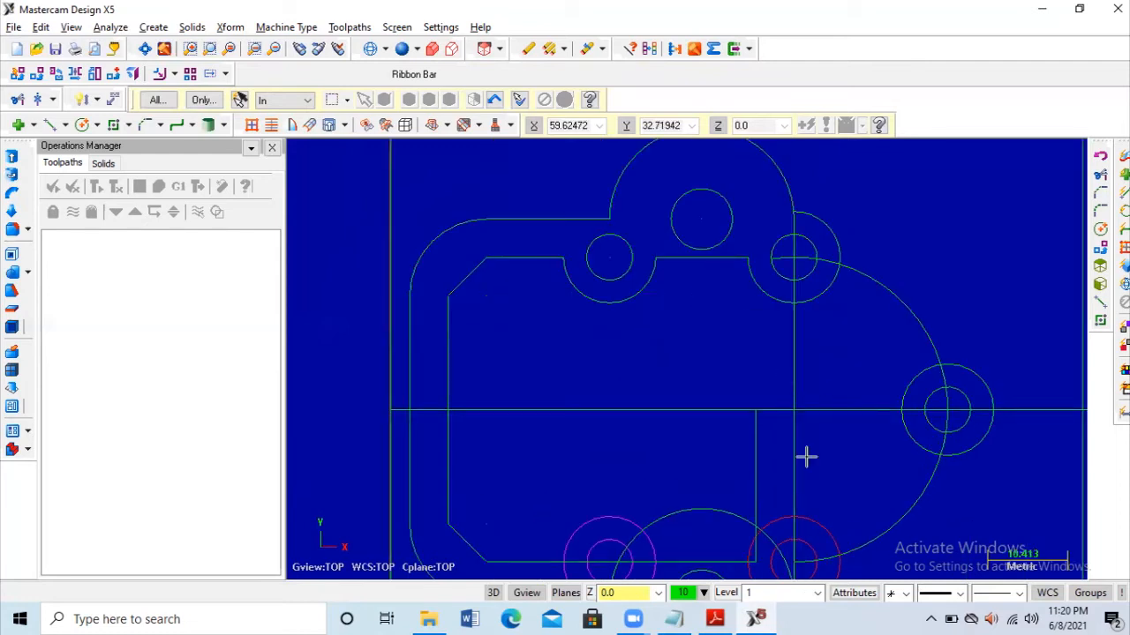
pyautogui.scroll(-1, 774, 451)
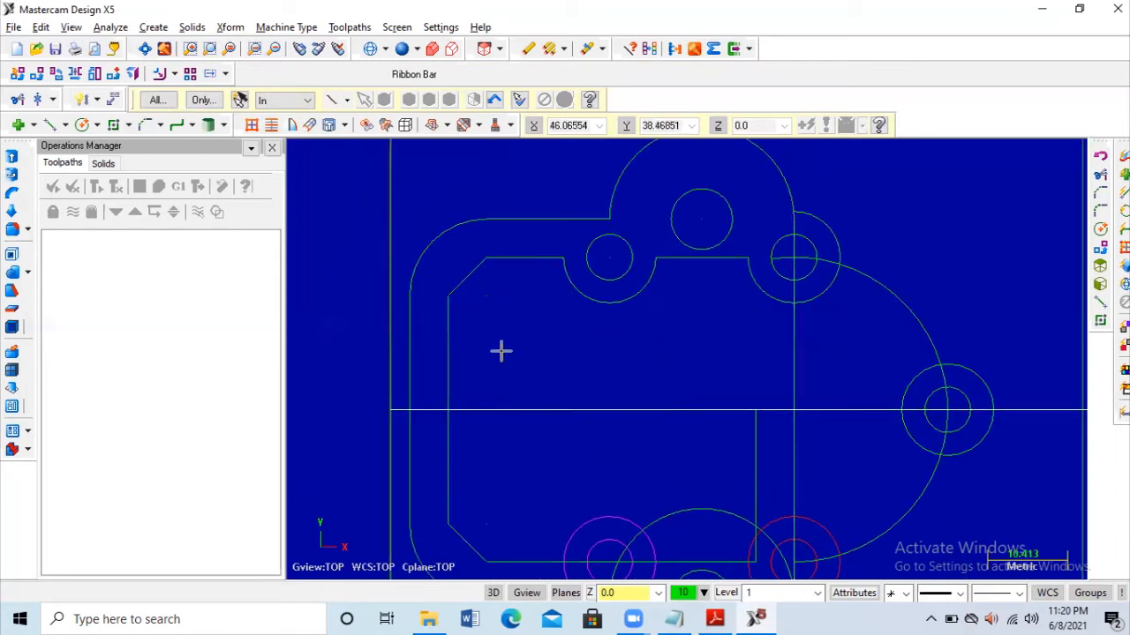
pyautogui.scroll(-1, 696, 444)
pyautogui.scroll(-1, 729, 538)
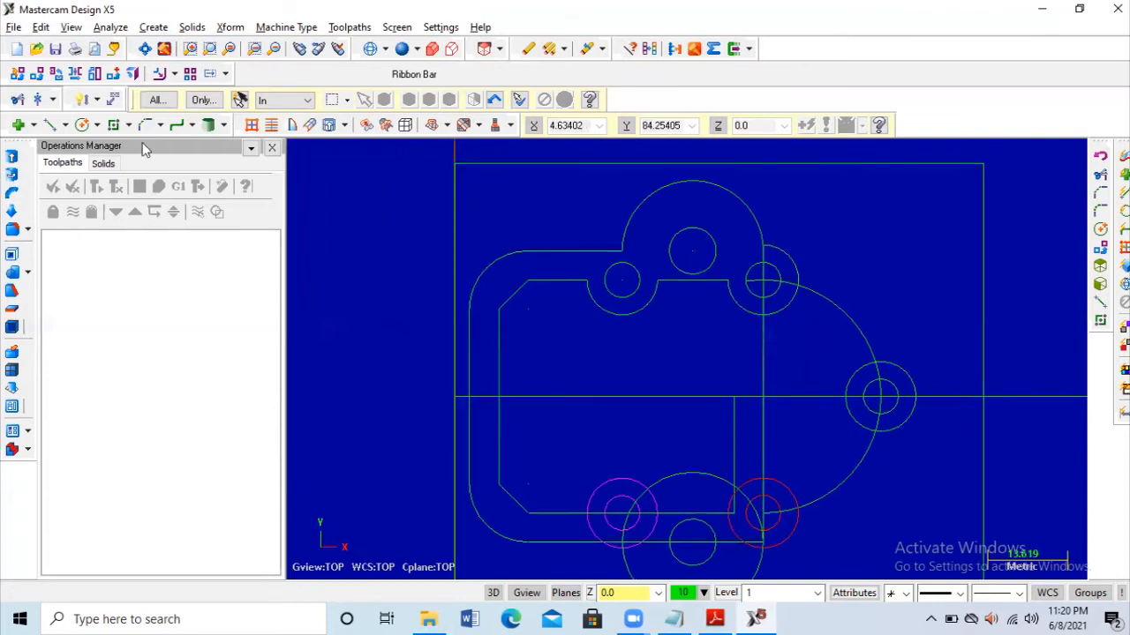
# Step: Undo the earlier trims back to the full 20 mm and 25 mm radius circles and the outer profile's complete upper line
pyautogui.scroll(1, 773, 318)
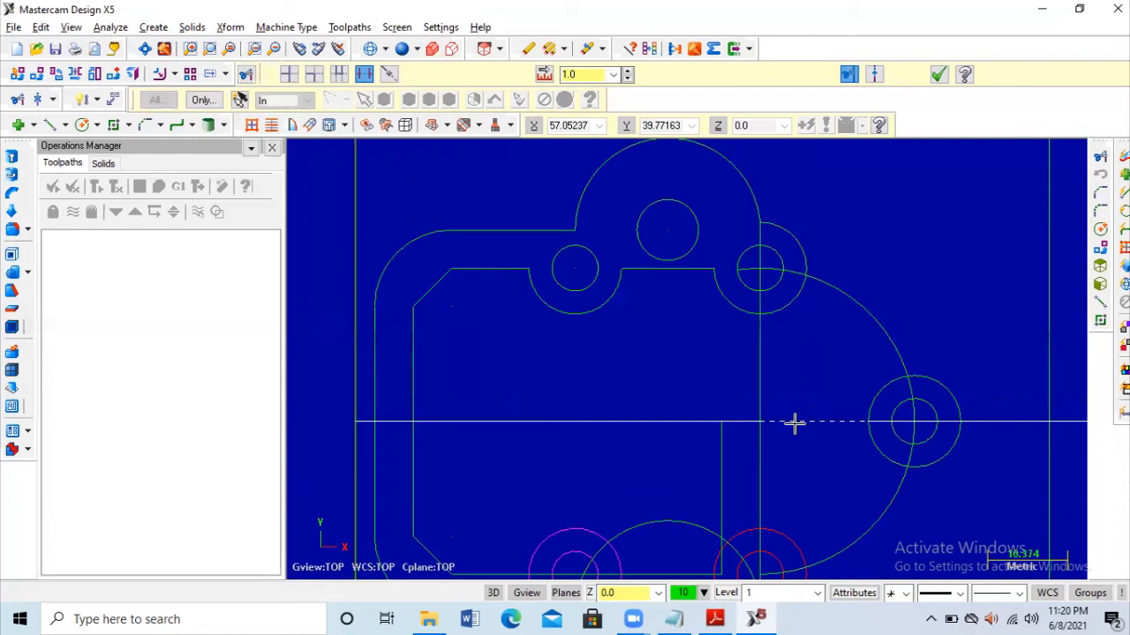
pyautogui.press('Escape')
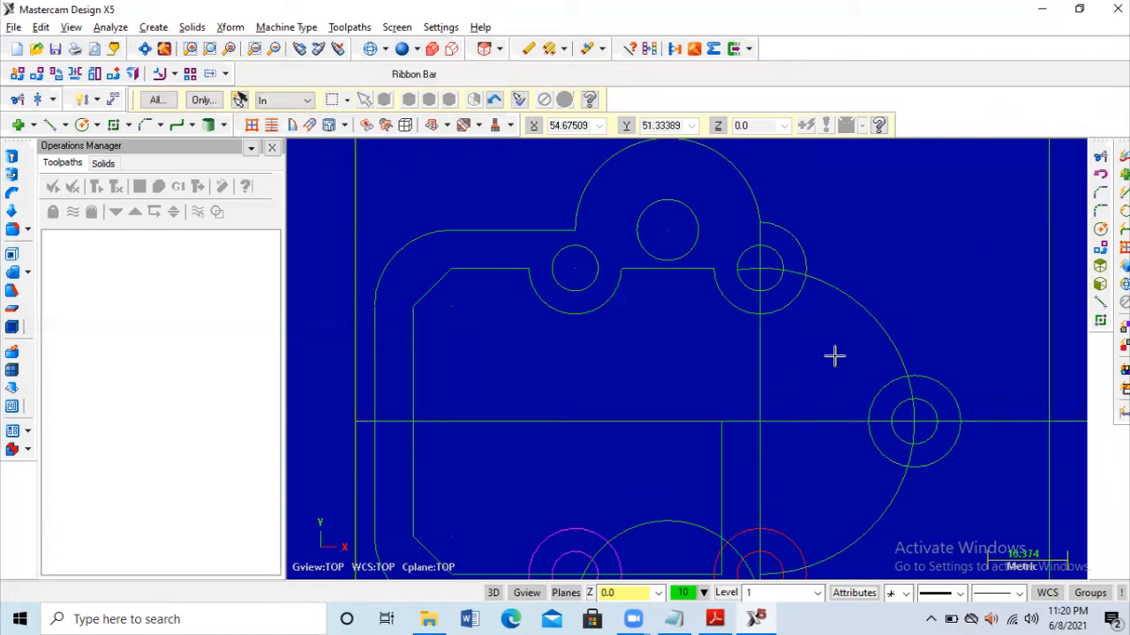
pyautogui.hotkey('ctrl', 'z')
pyautogui.hotkey('ctrl', 'z')
pyautogui.hotkey('ctrl', 'z')
pyautogui.hotkey('ctrl', 'z')
pyautogui.hotkey('ctrl', 'z')
pyautogui.hotkey('ctrl', 'z')
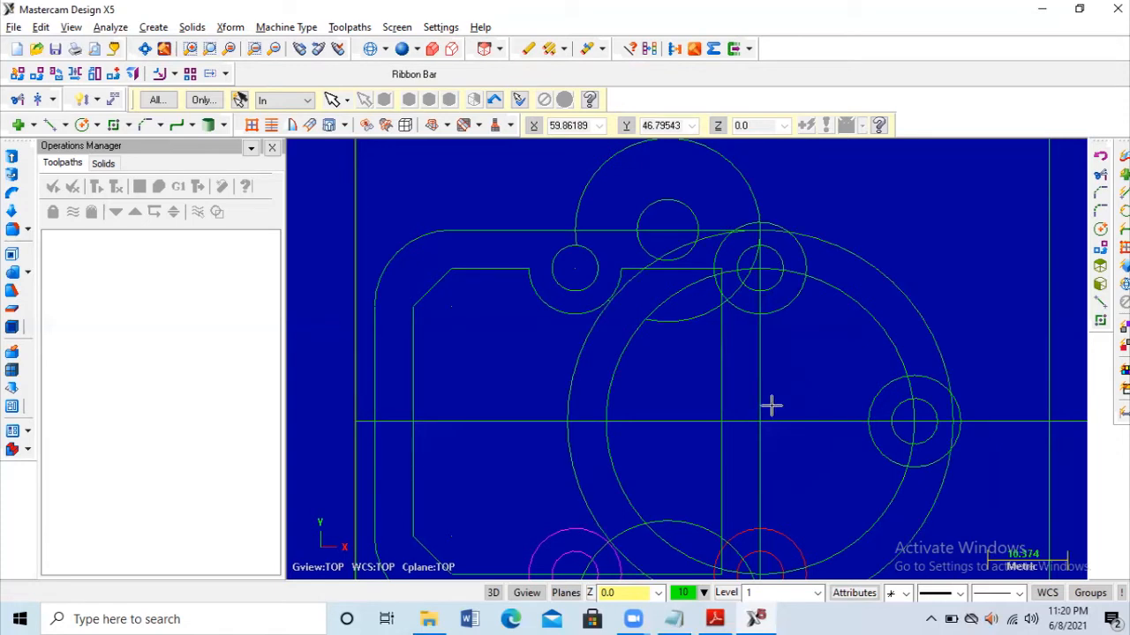
# Step: Divide away the outer profile's upper line inside the 12 mm radius circle, including the part crossing the 4 mm radius hole
pyautogui.click(37, 99)
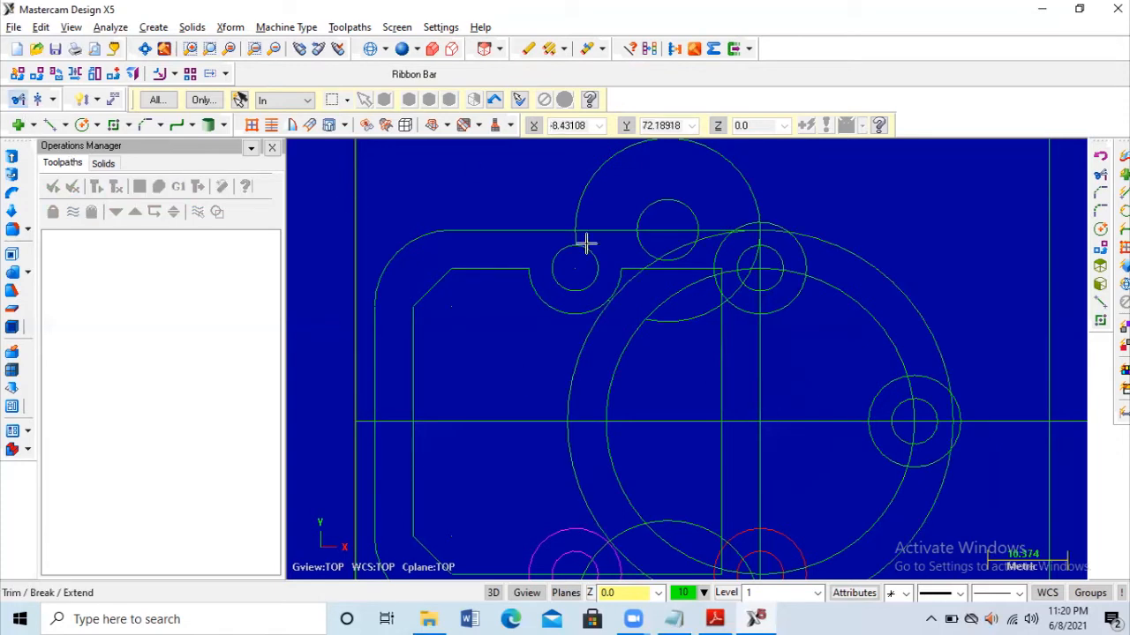
pyautogui.click(655, 222)
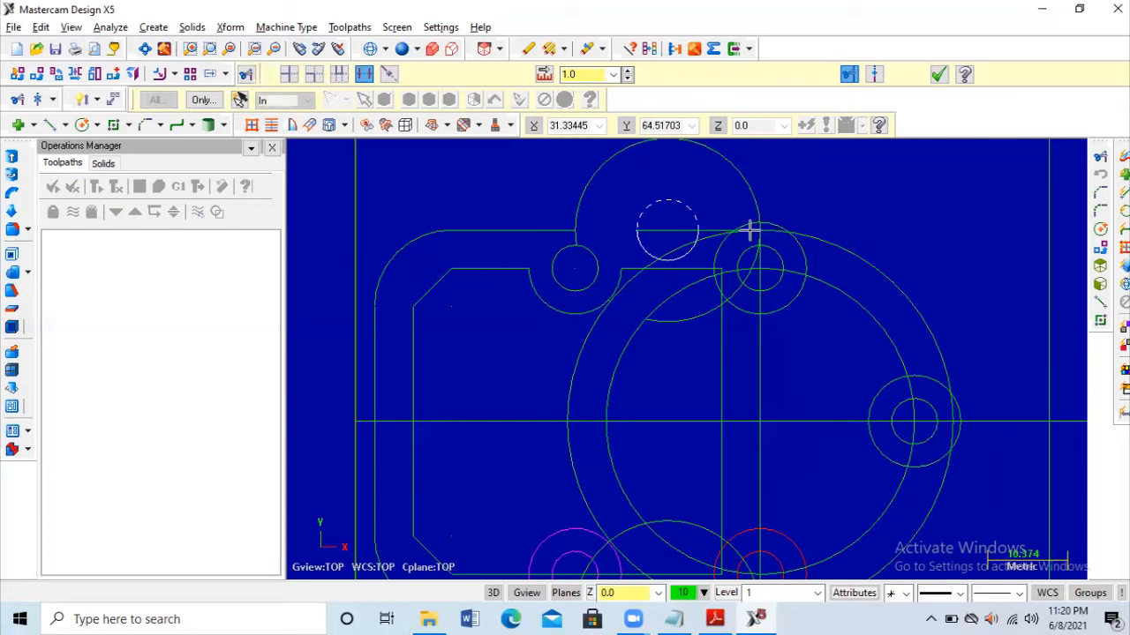
pyautogui.click(715, 229)
pyautogui.click(715, 228)
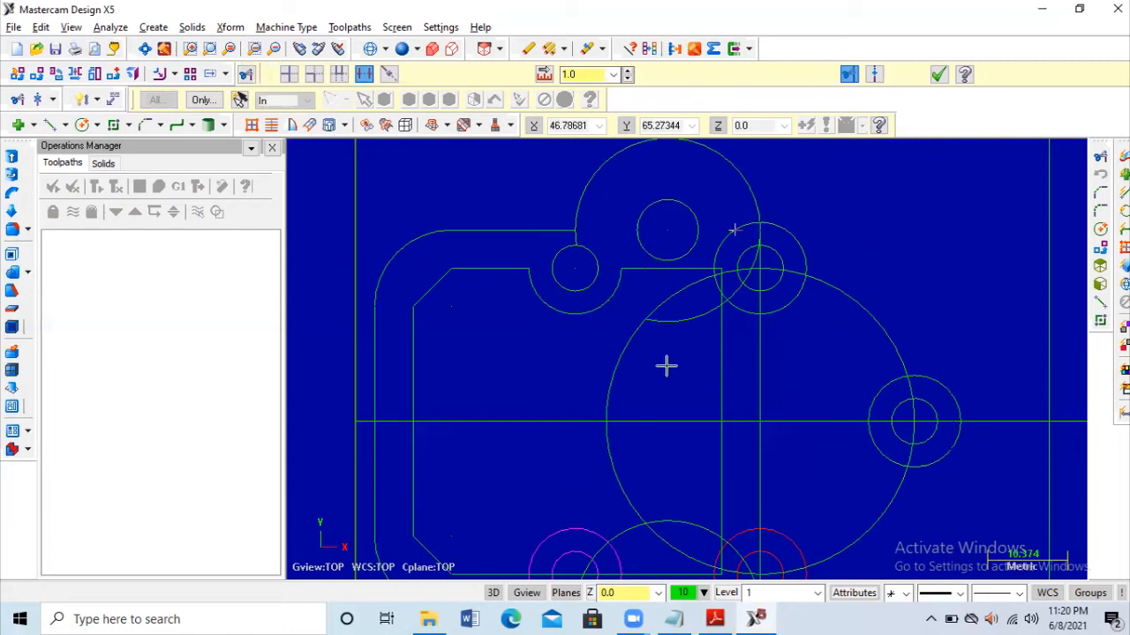
# Step: Divide away the 25 mm radius circle's upper-left arc from the horizontal centreline to the 12 mm radius circle's right end
pyautogui.click(628, 300)
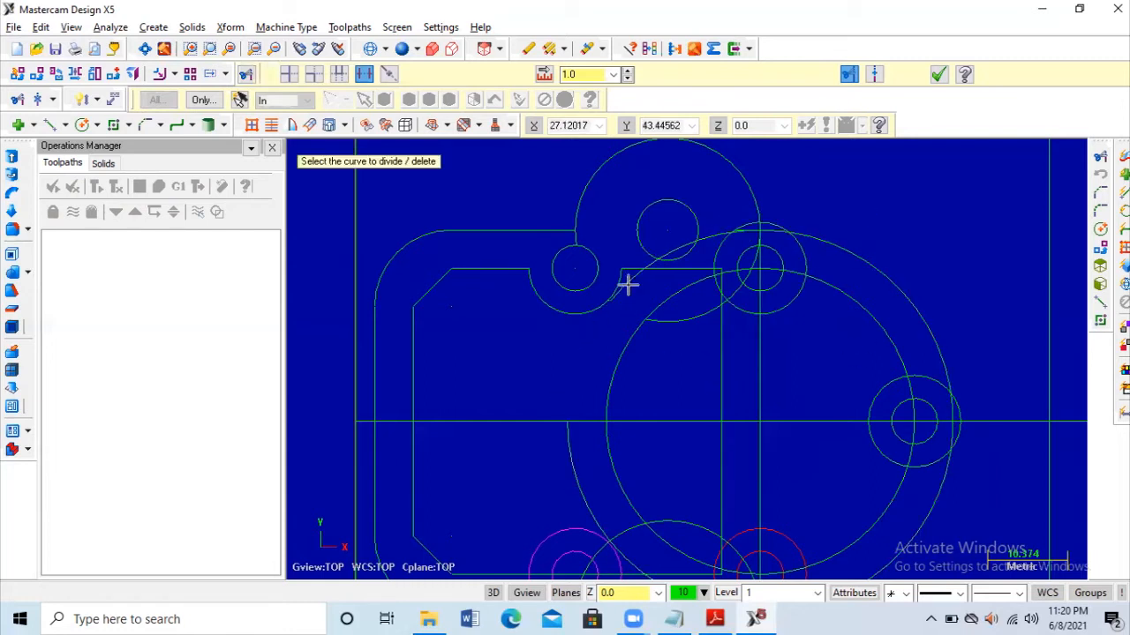
pyautogui.click(649, 262)
pyautogui.scroll(1, 713, 231)
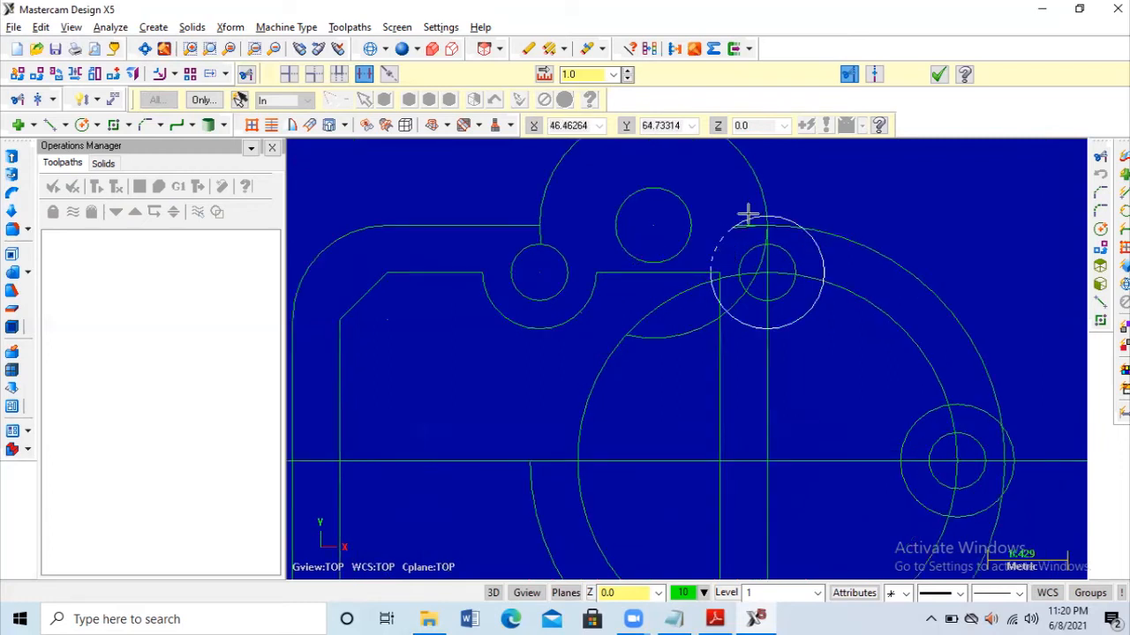
pyautogui.scroll(1, 749, 222)
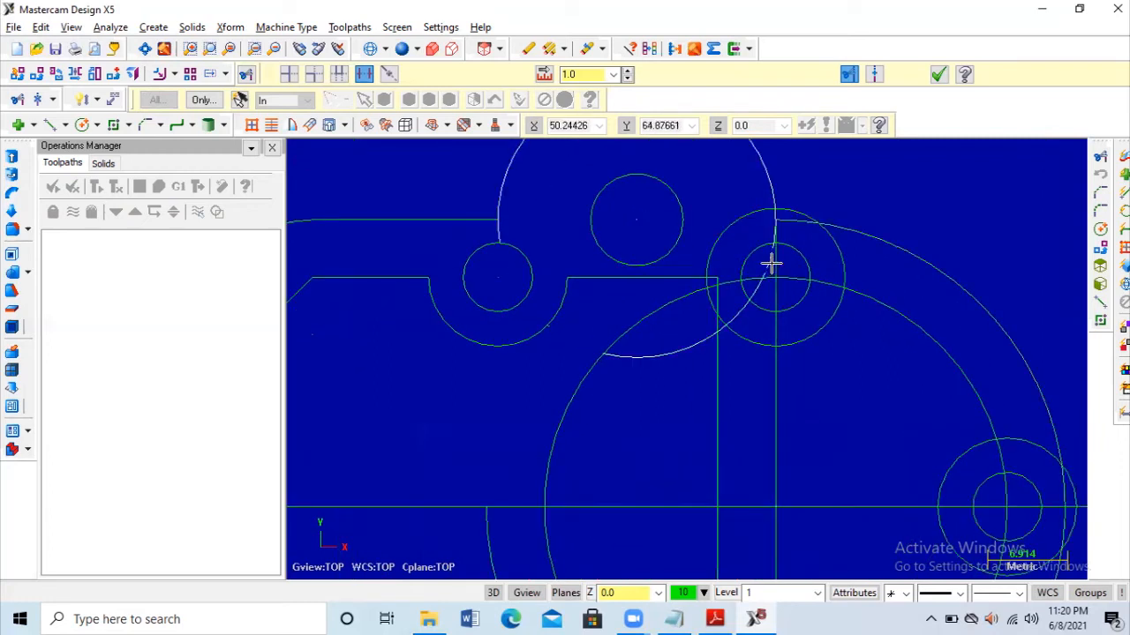
# Step: Divide away the upper arcs of the 6 mm radius circle around the upper-right hole, outside the 20 mm radius circle
pyautogui.scroll(-1, 775, 218)
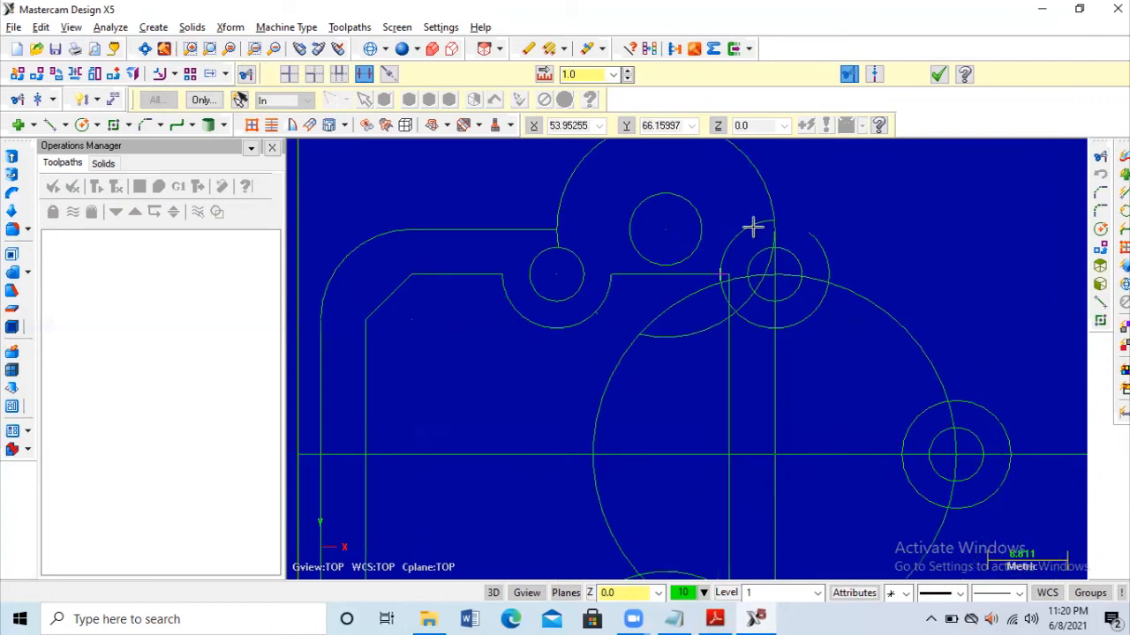
pyautogui.click(819, 253)
pyautogui.click(764, 277)
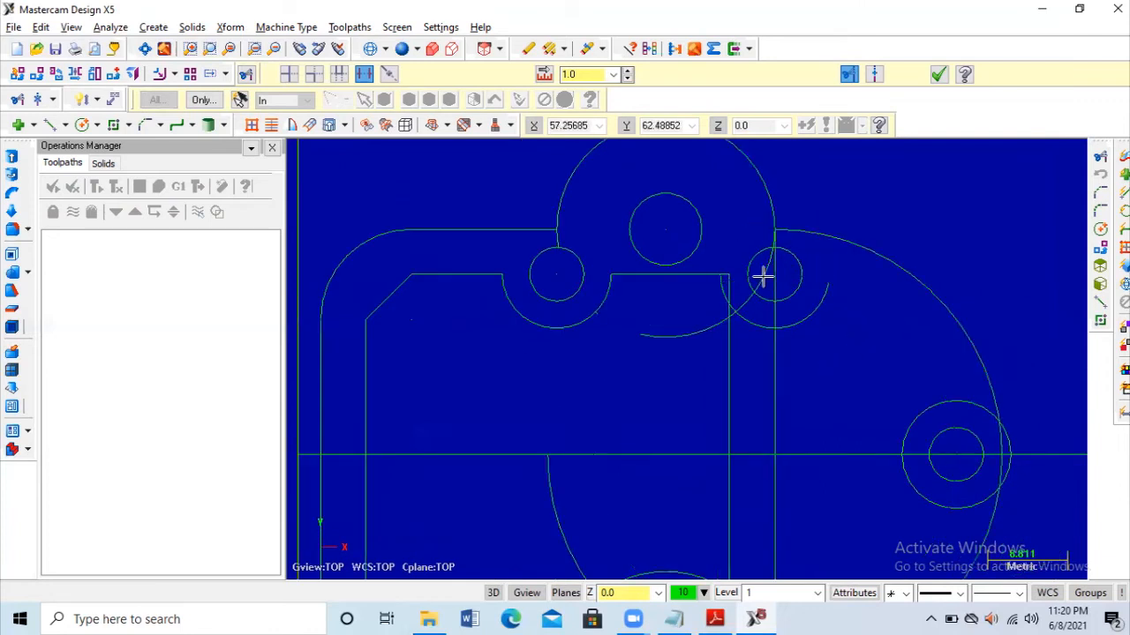
pyautogui.hotkey('ctrl', 'u')
# Step: Divide away the 12 mm radius circle's leftover lower arc and the 6 mm radius circle's short arc left of the inner rectangle's right line
pyautogui.click(681, 337)
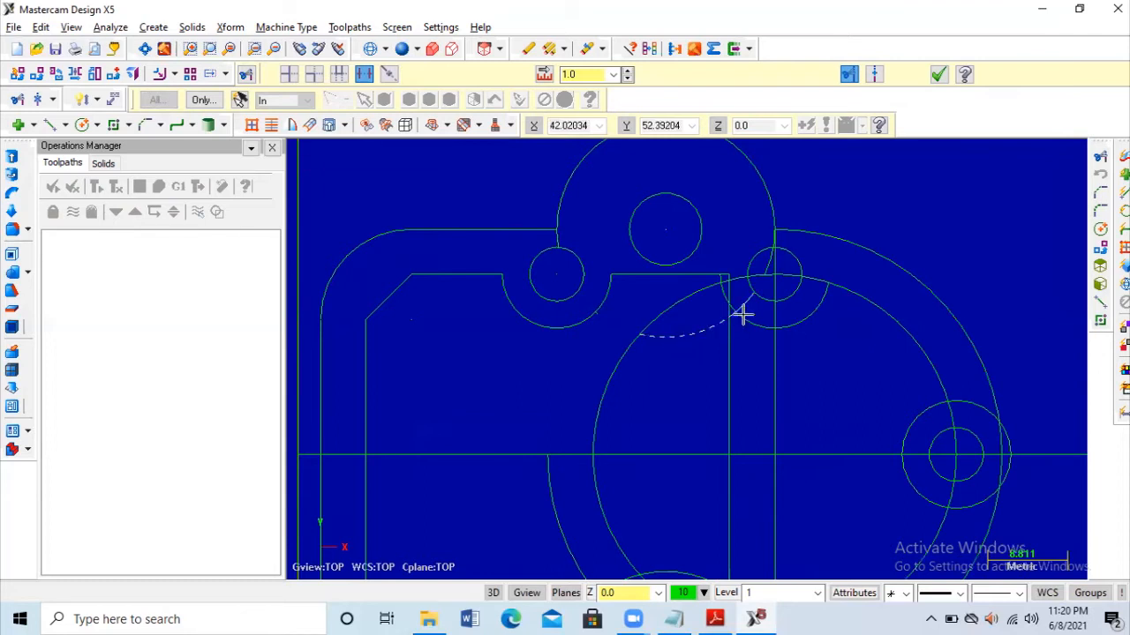
pyautogui.scroll(1, 732, 317)
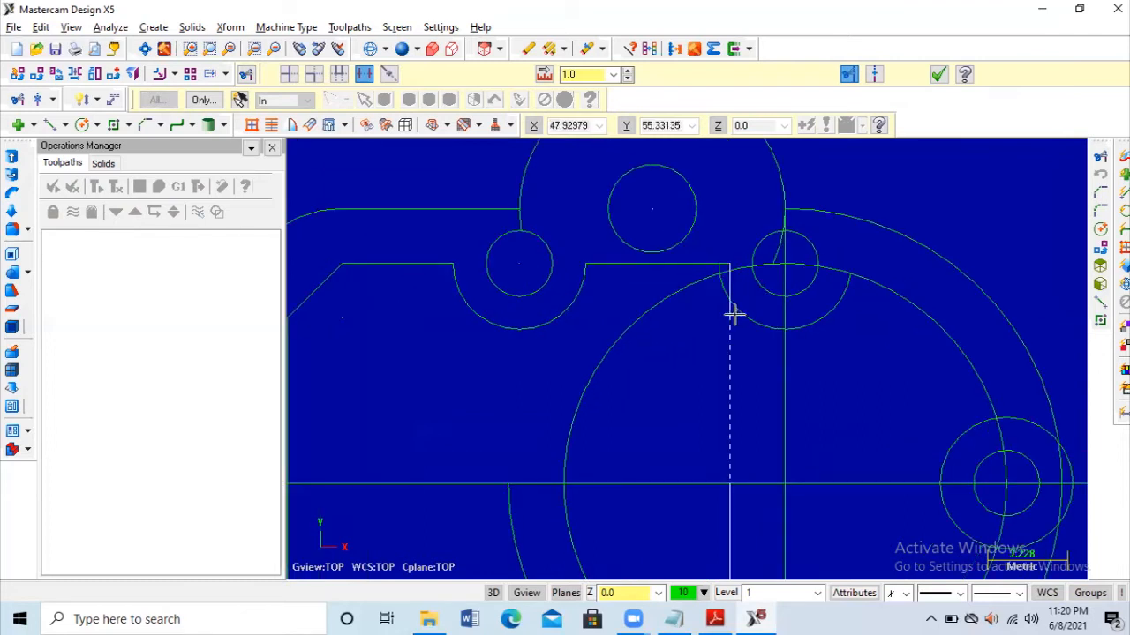
pyautogui.scroll(1, 713, 292)
pyautogui.click(719, 268)
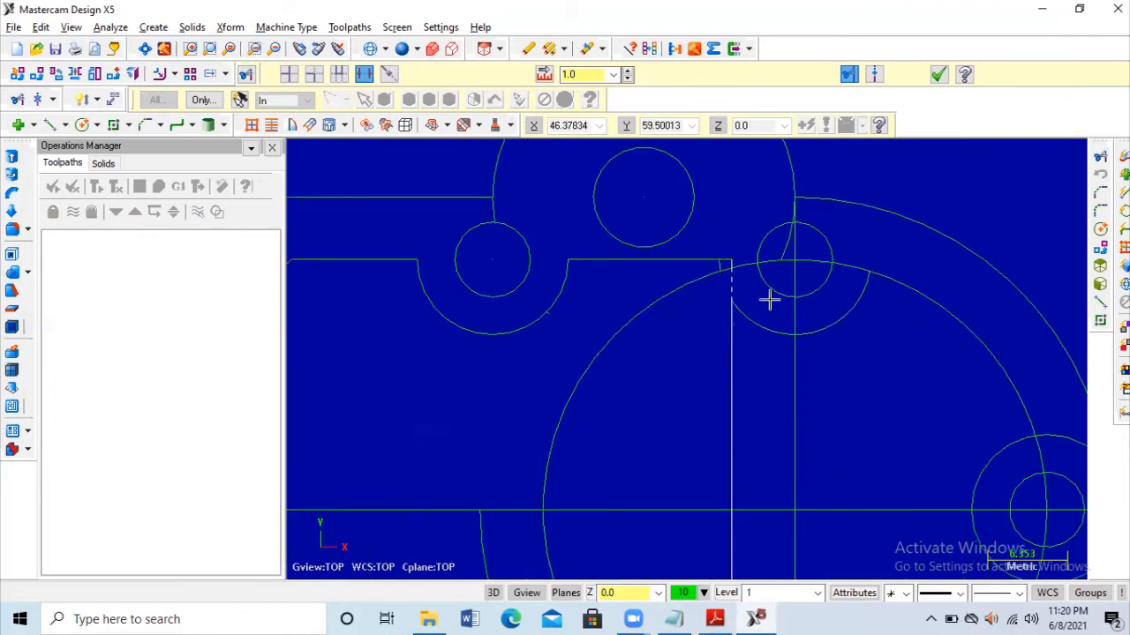
pyautogui.click(784, 252)
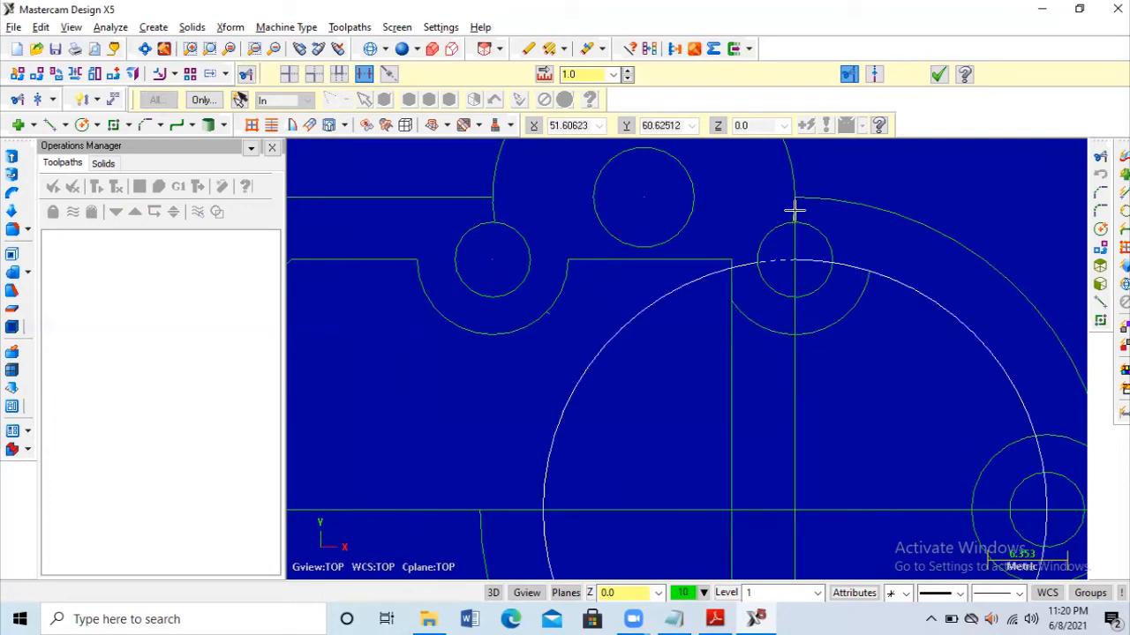
pyautogui.scroll(-3, 813, 267)
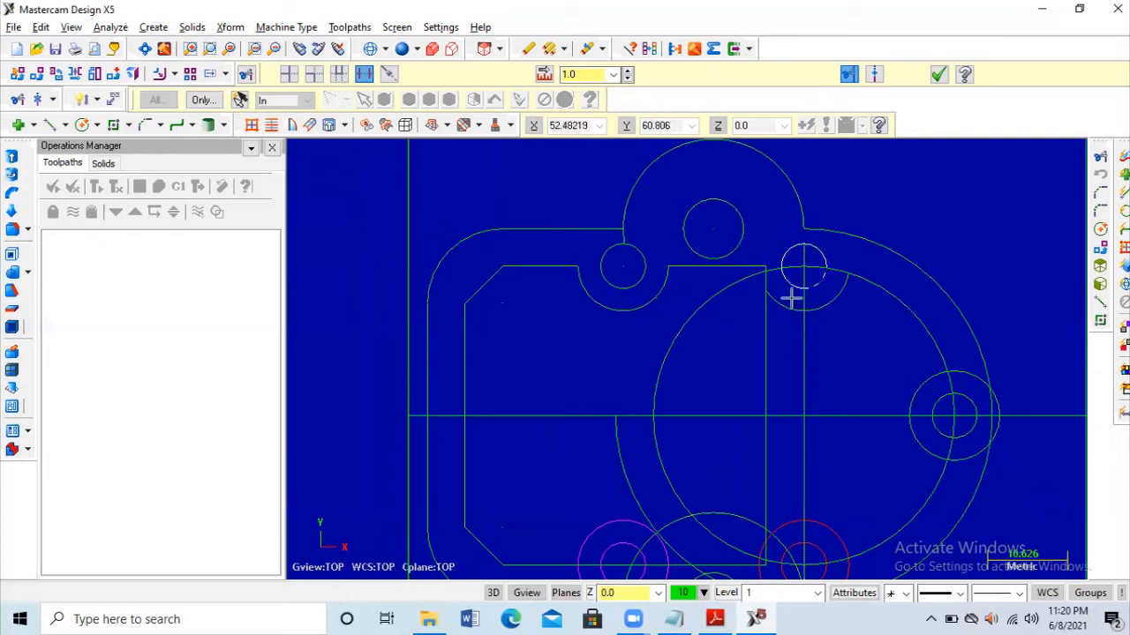
# Step: Undo the last divides of the 12 mm radius circle's lower arc and the 6 mm radius circle's short arc beside the upper-right hole
pyautogui.scroll(1, 729, 306)
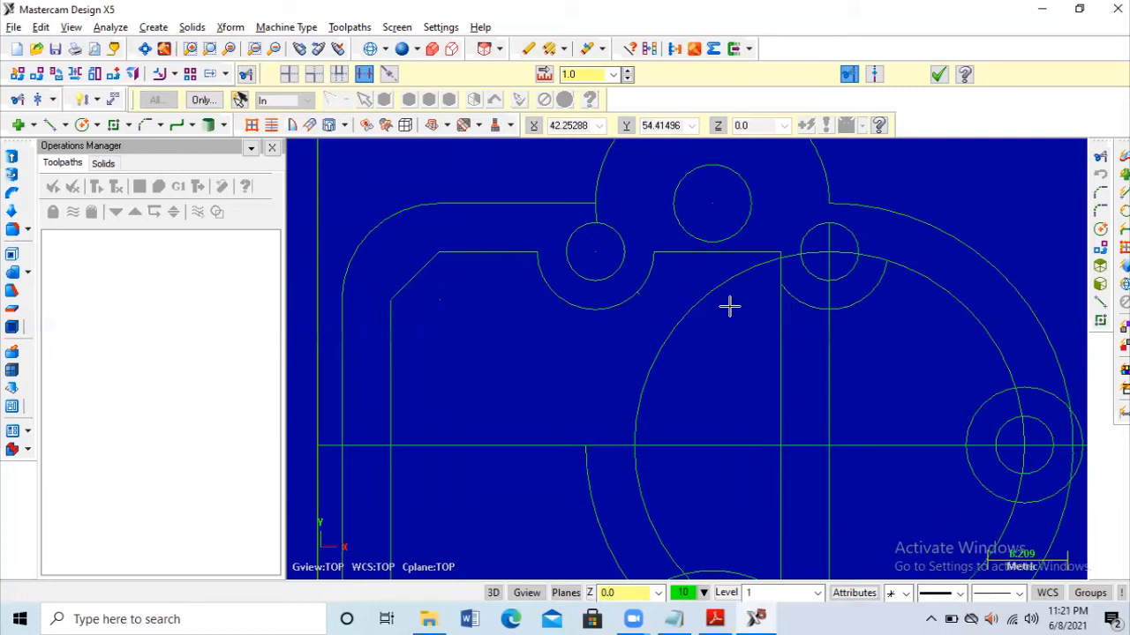
pyautogui.press('Escape')
pyautogui.hotkey('ctrl', 'u')
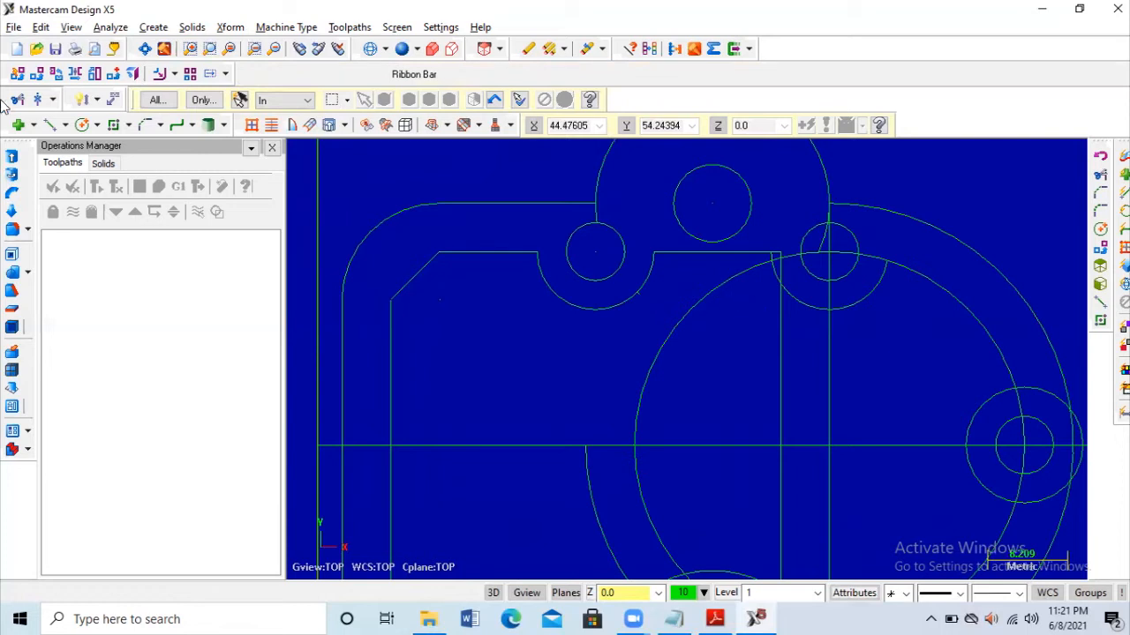
# Step: Divide away the 20 mm radius circle's left arc and the 25 mm radius circle's remaining left arc below the horizontal centreline
pyautogui.click(271, 125)
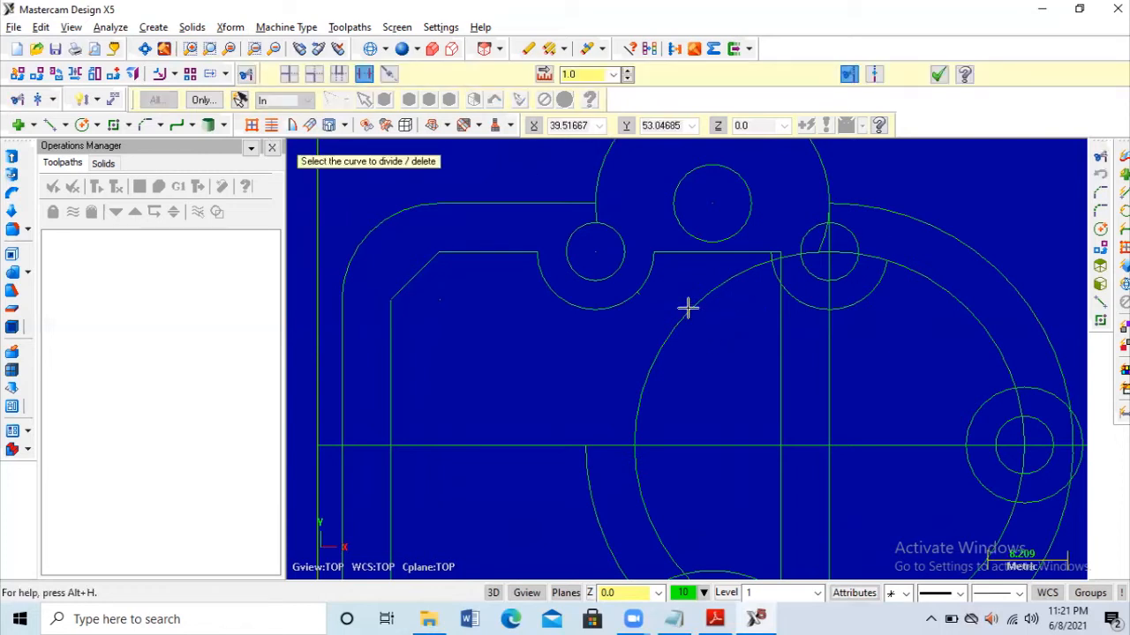
pyautogui.click(639, 485)
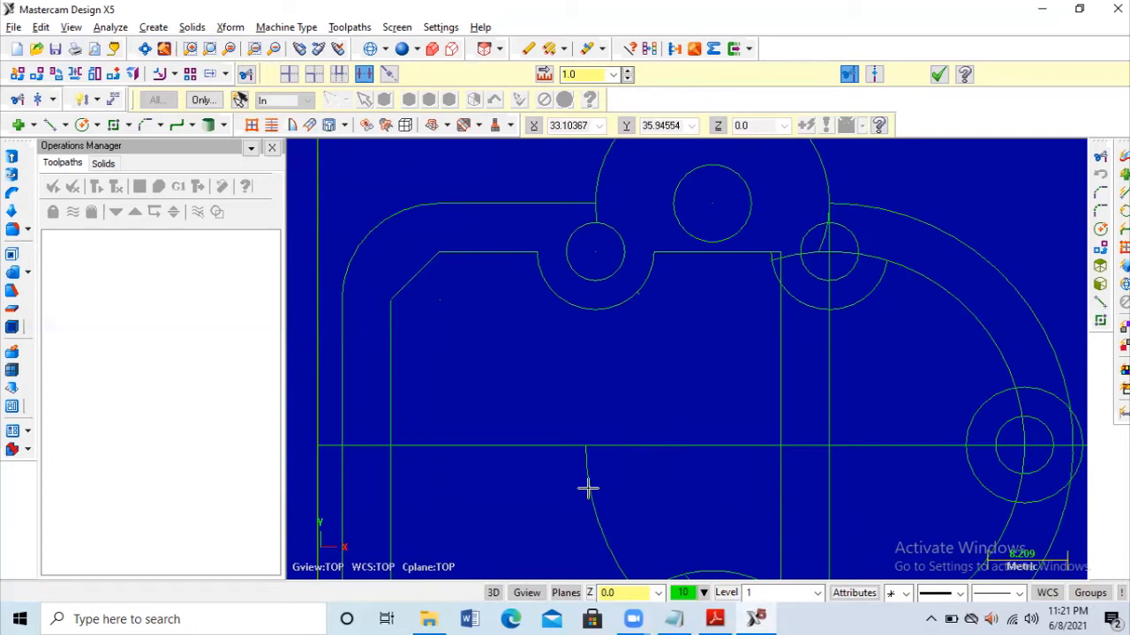
pyautogui.click(589, 488)
# Step: Divide away the inner rectangle's upper-right corner inside the 6 mm radius arc and the 20 mm radius arc left of the hole
pyautogui.click(794, 260)
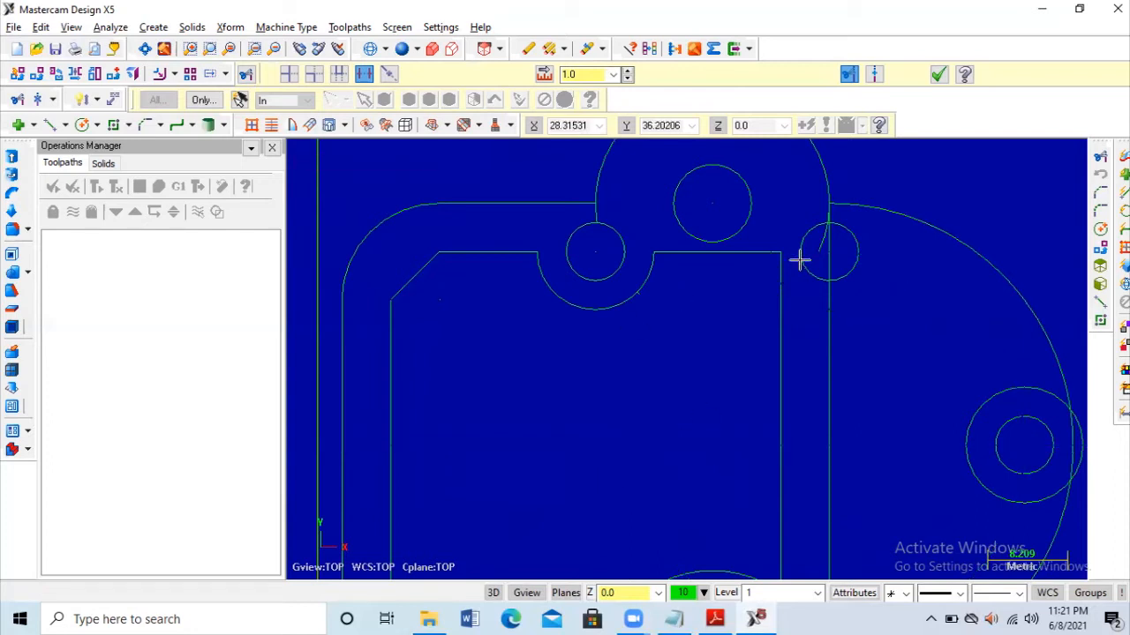
pyautogui.scroll(1, 774, 276)
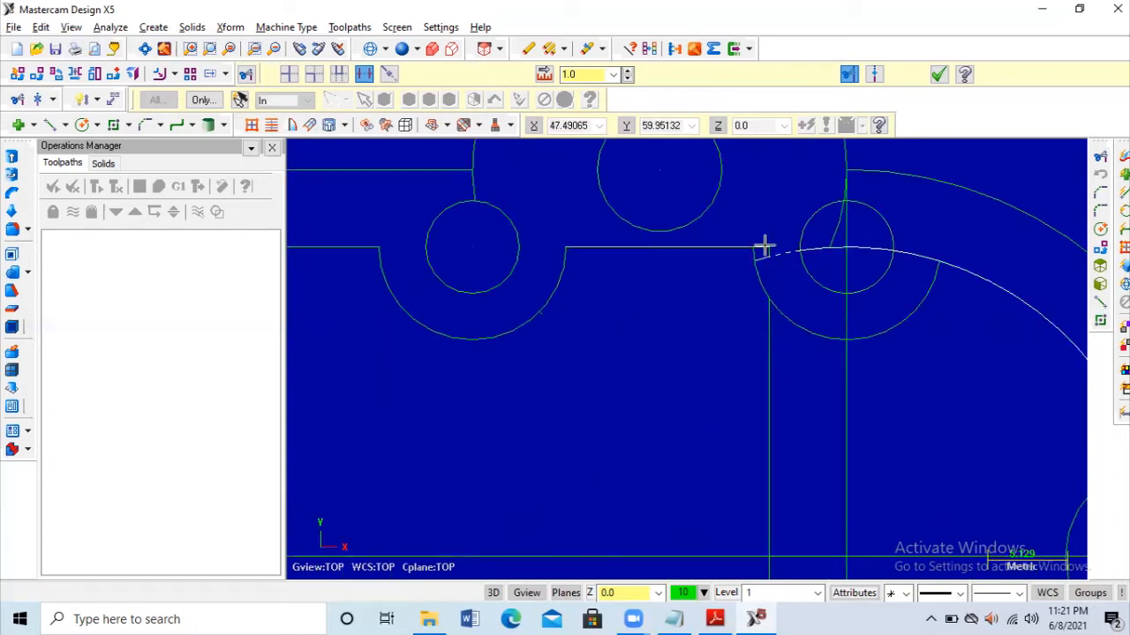
pyautogui.click(772, 259)
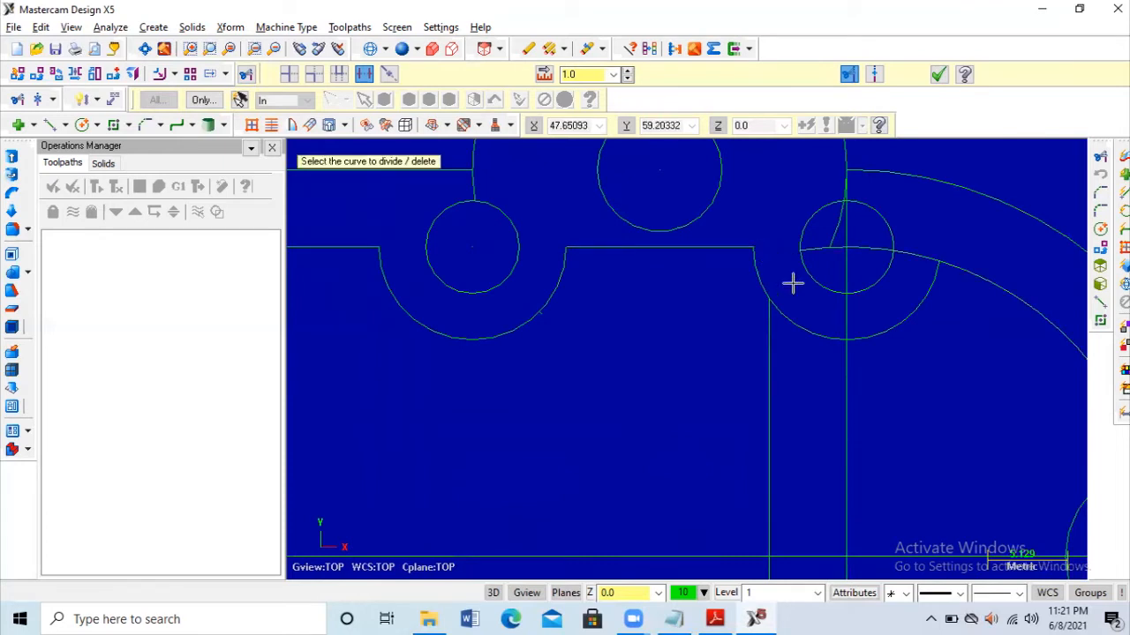
# Step: Divide away the arcs and vertical centreline crossing the upper-right hole, the stub above it, and the 20 mm radius arc between hole and 6 mm radius arc
pyautogui.scroll(-2, 793, 282)
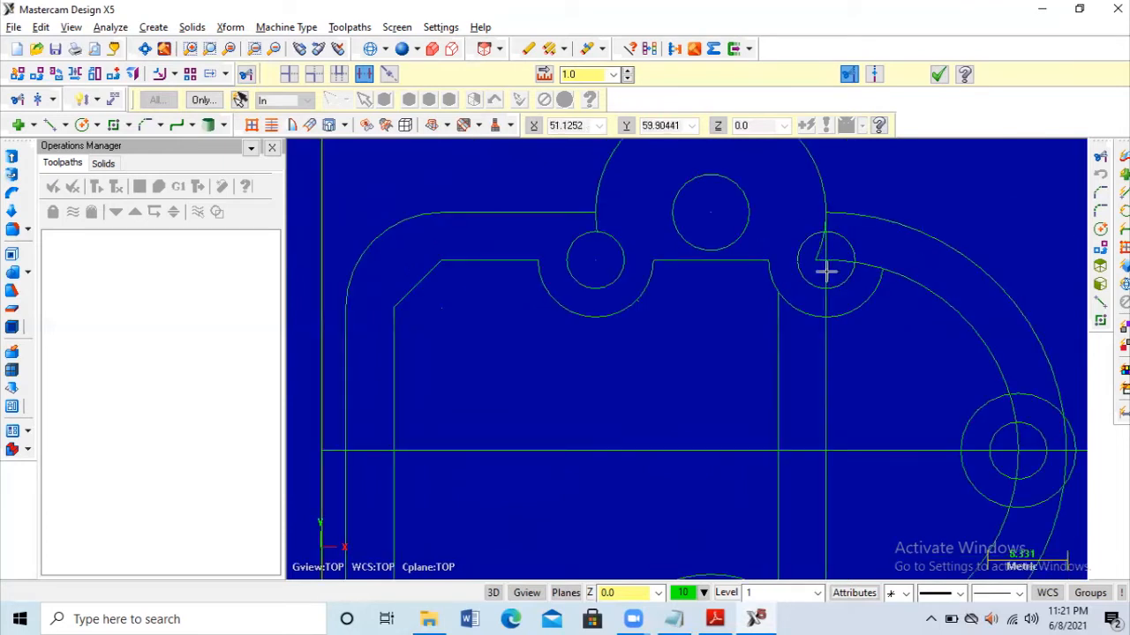
pyautogui.click(821, 260)
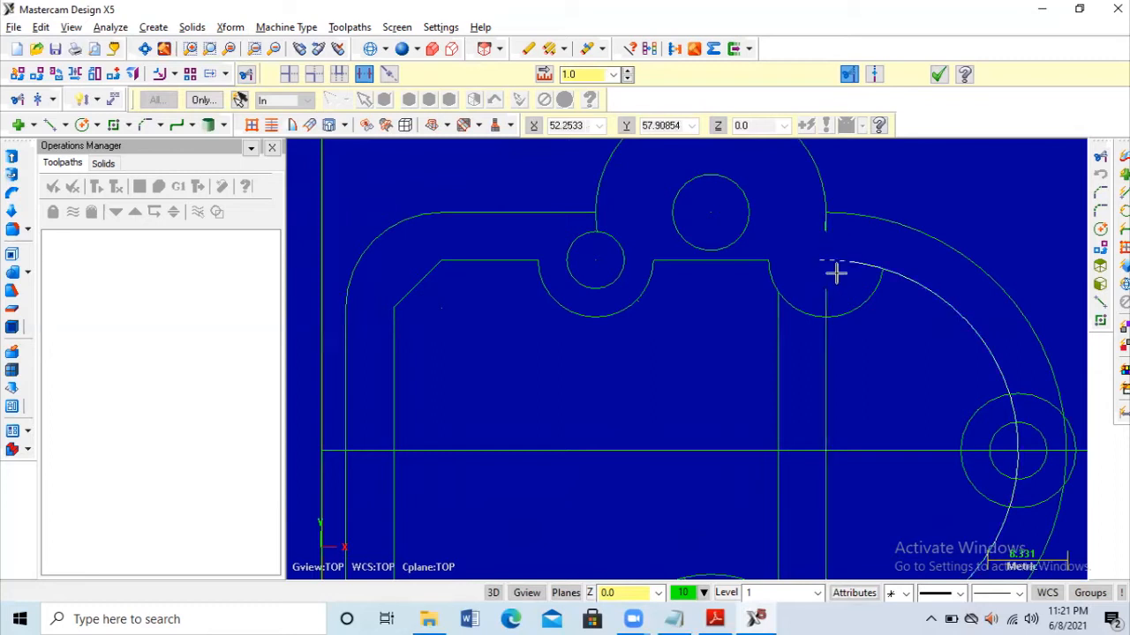
pyautogui.click(841, 287)
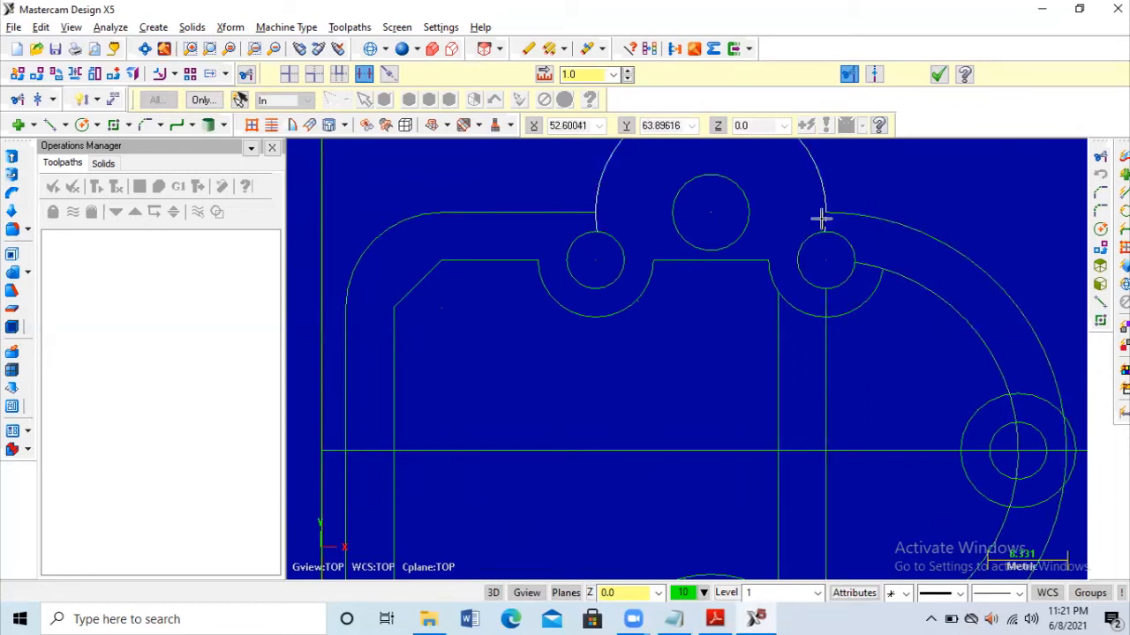
pyautogui.scroll(-1, 862, 327)
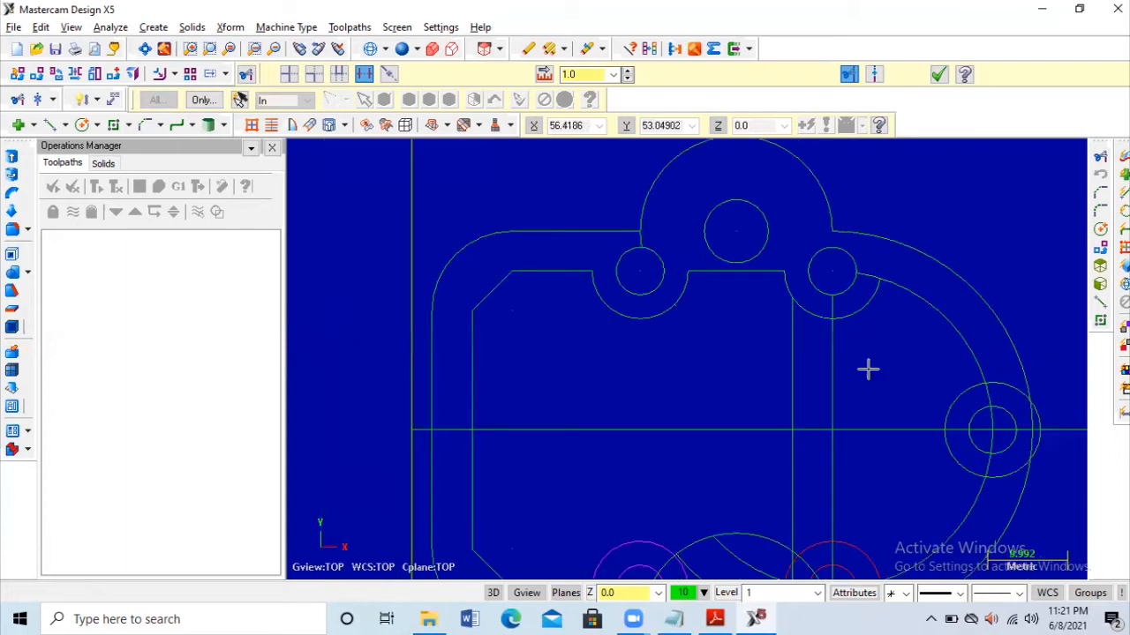
pyautogui.click(869, 279)
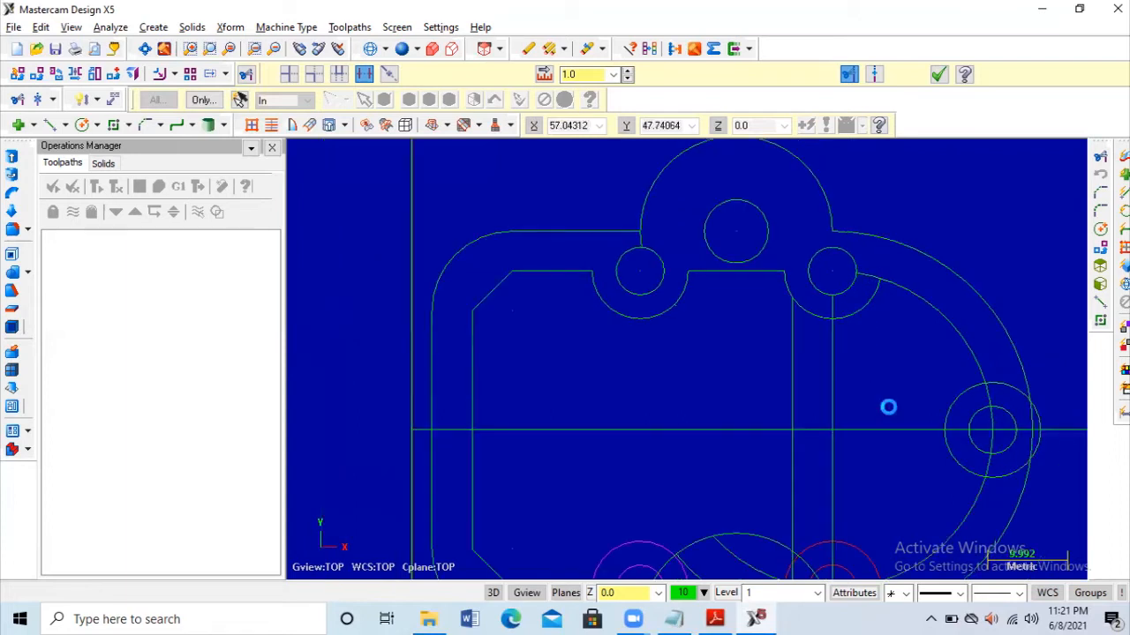
# Step: Trim the vertical construction line above the centreline and cut the right-end boss circle into an inward notch around its hole
pyautogui.click(830, 378)
pyautogui.scroll(-3, 992, 480)
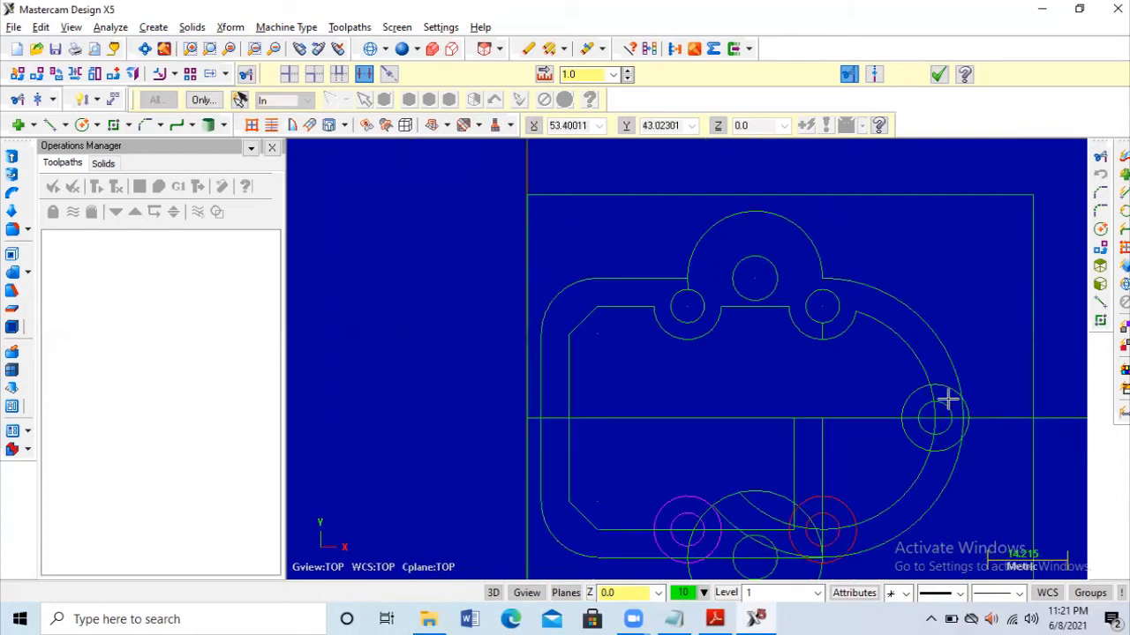
pyautogui.scroll(2, 954, 399)
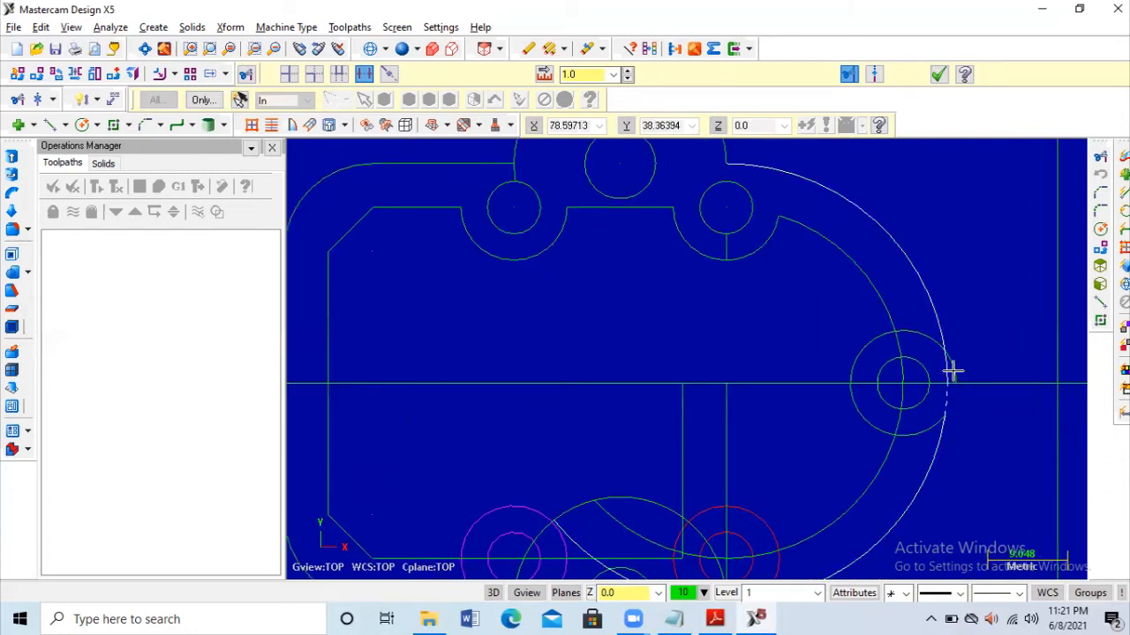
pyautogui.click(921, 334)
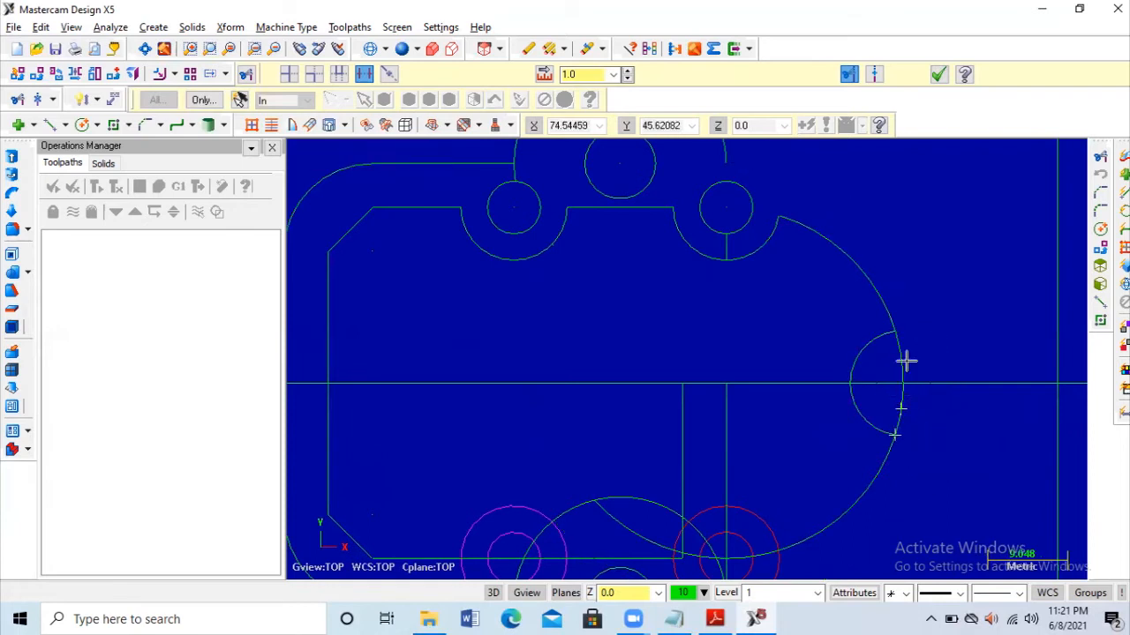
pyautogui.hotkey('ctrl', 'u')
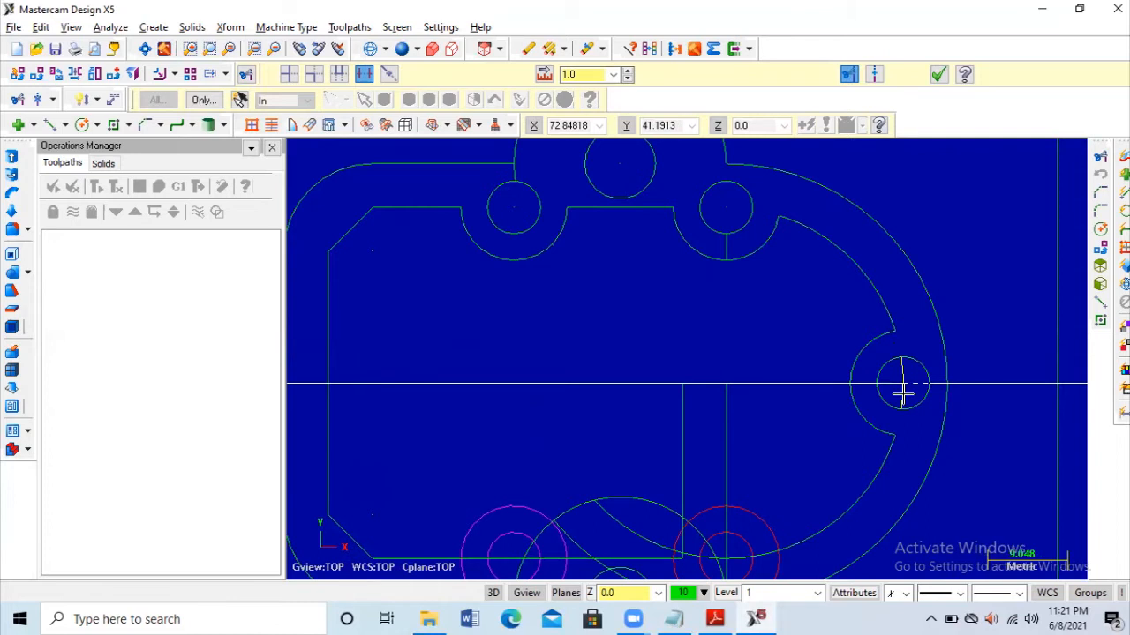
pyautogui.scroll(-1, 916, 416)
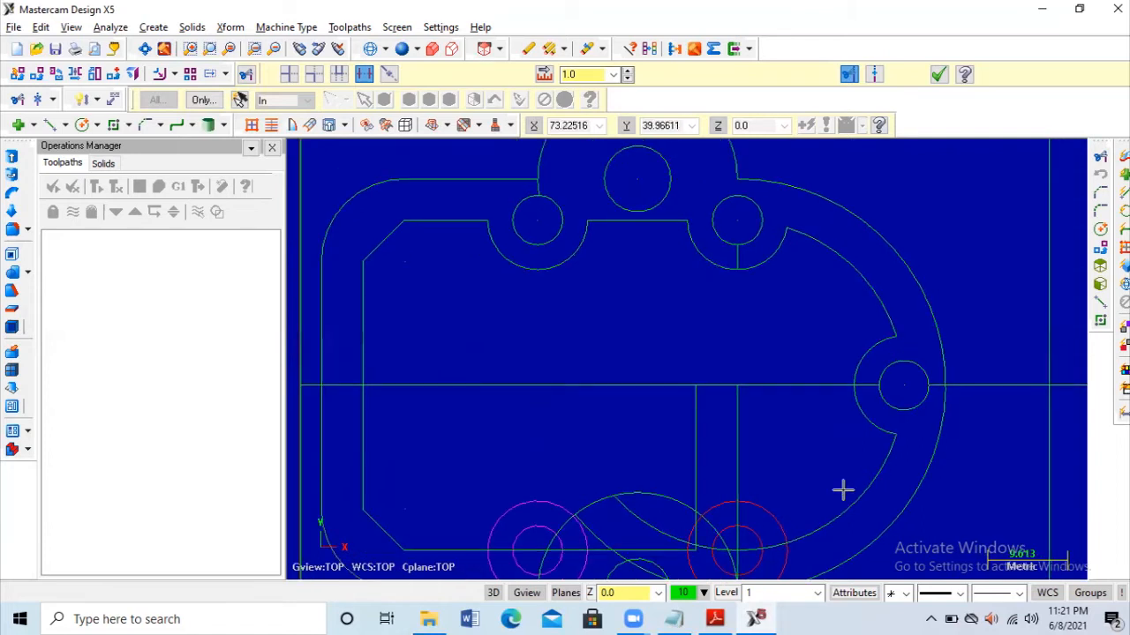
# Step: Trim the vertical and horizontal construction lines inside the pocket, including the vertical stub below the upper-right hole
pyautogui.scroll(-1, 830, 516)
pyautogui.scroll(1, 786, 404)
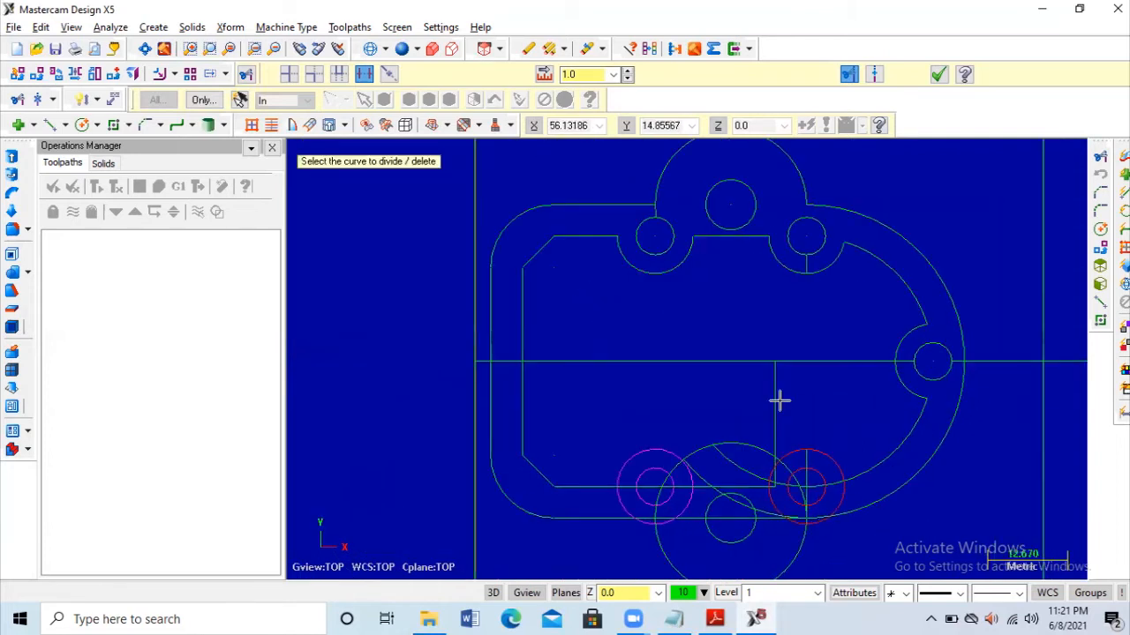
pyautogui.click(780, 407)
pyautogui.click(711, 365)
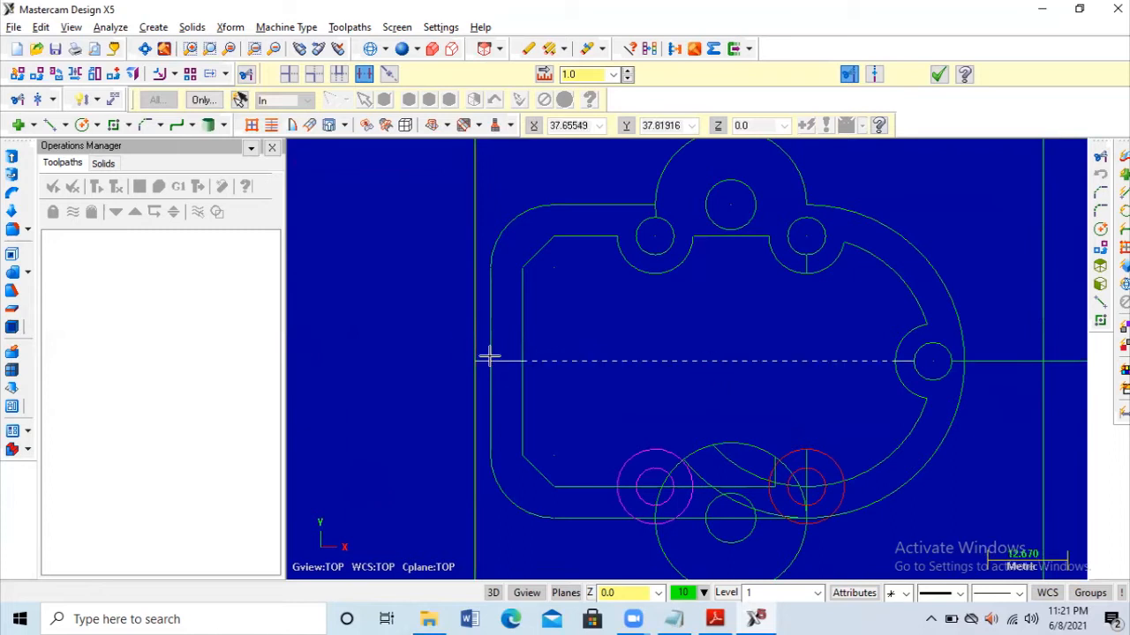
pyautogui.click(804, 262)
pyautogui.scroll(1, 822, 368)
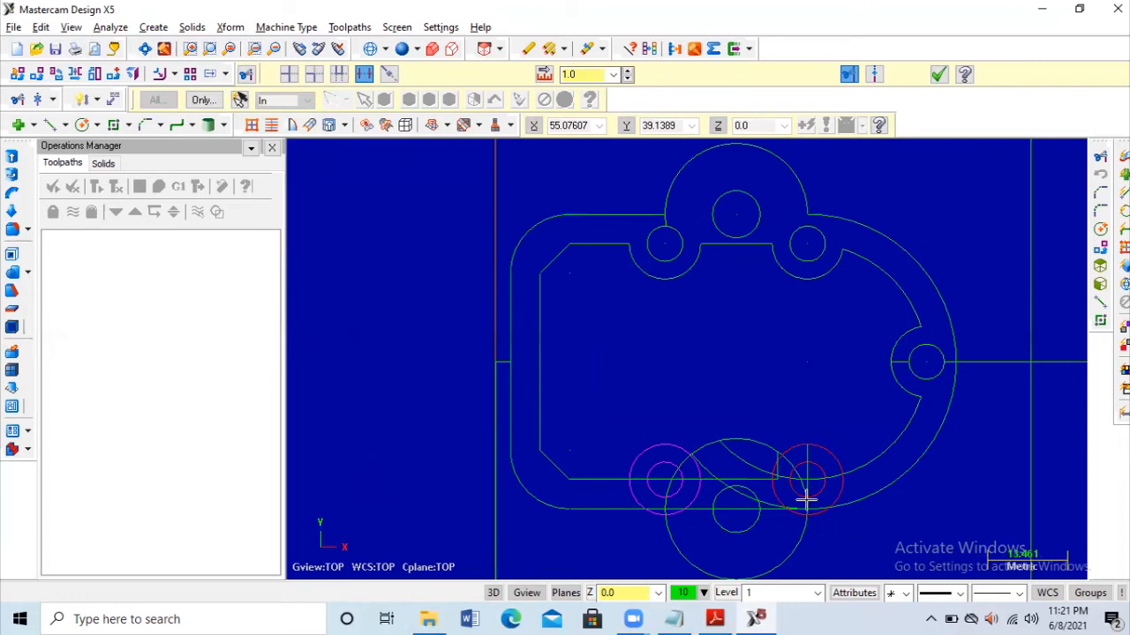
# Step: Trim the leftover centreline stubs at the profile's left edge and on both sides of the right-end hole
pyautogui.scroll(-1, 790, 488)
pyautogui.click(554, 362)
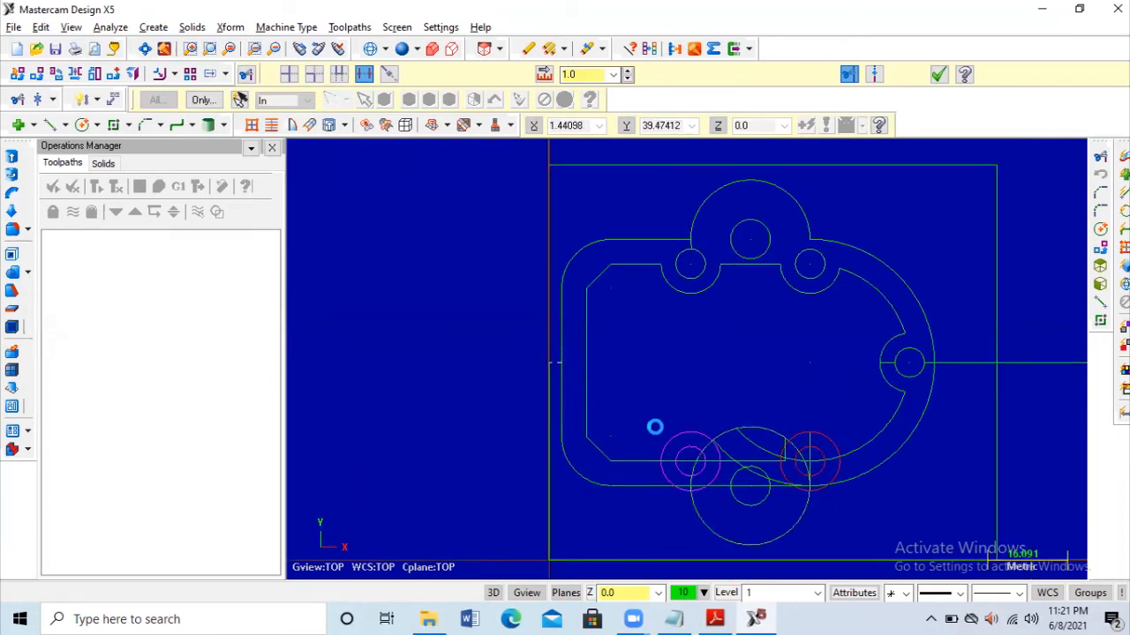
pyautogui.scroll(1, 790, 481)
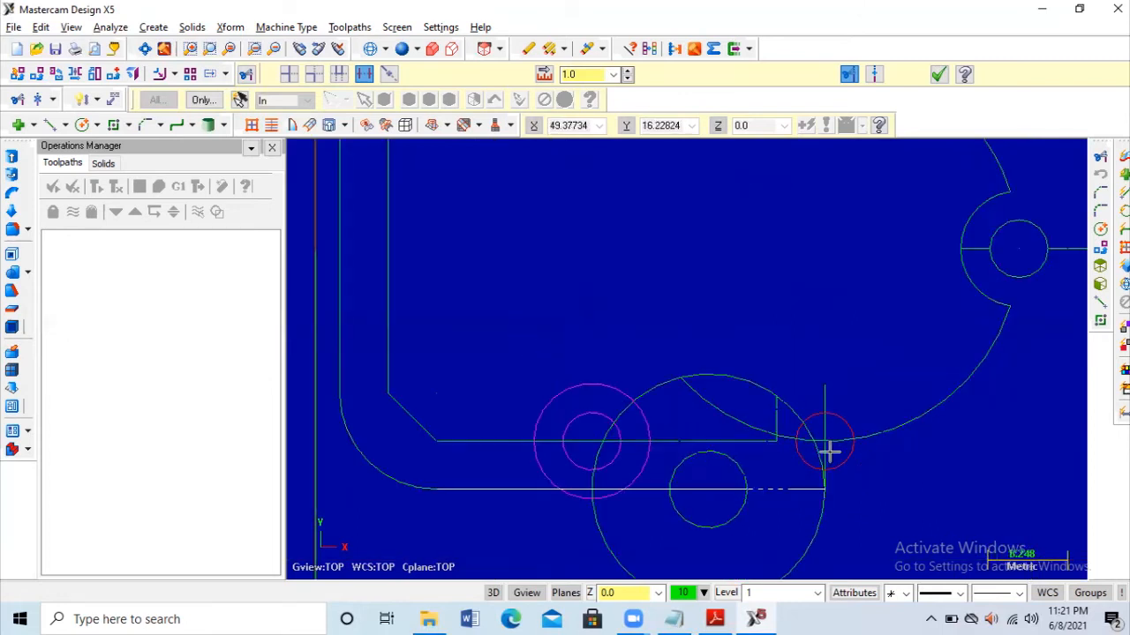
pyautogui.click(980, 250)
pyautogui.click(1058, 249)
pyautogui.scroll(-1, 910, 451)
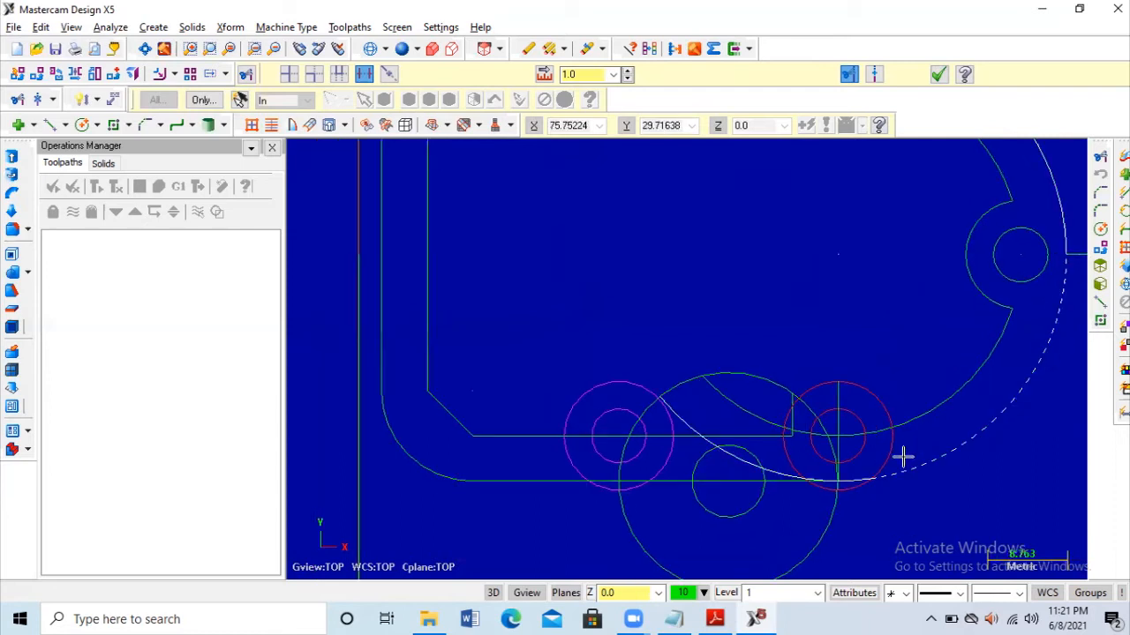
pyautogui.scroll(1, 907, 490)
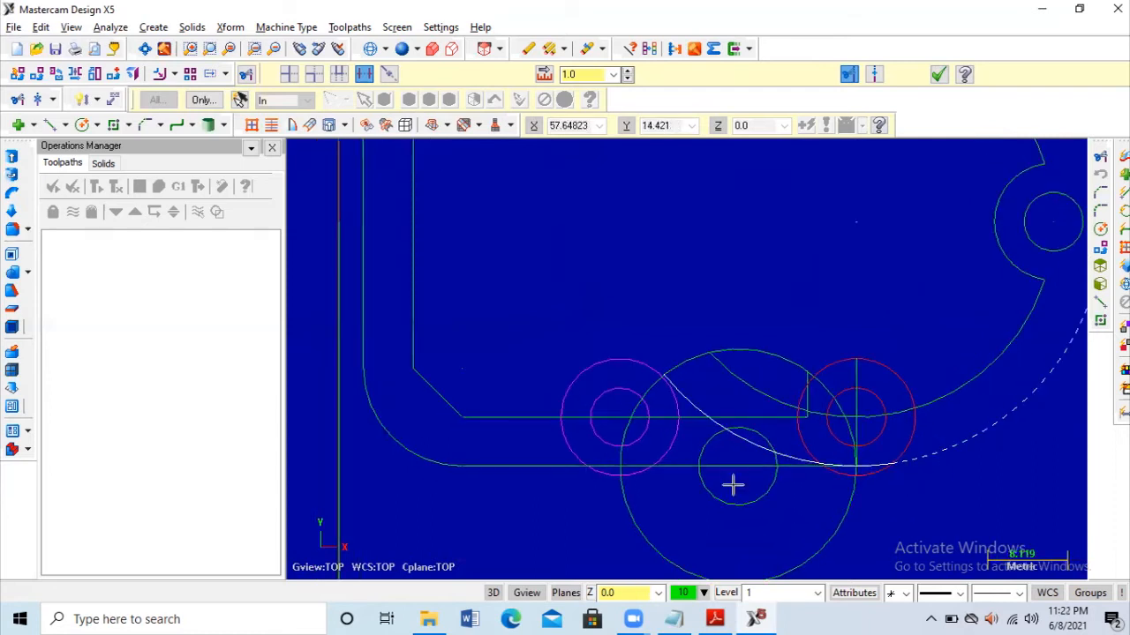
pyautogui.click(700, 416)
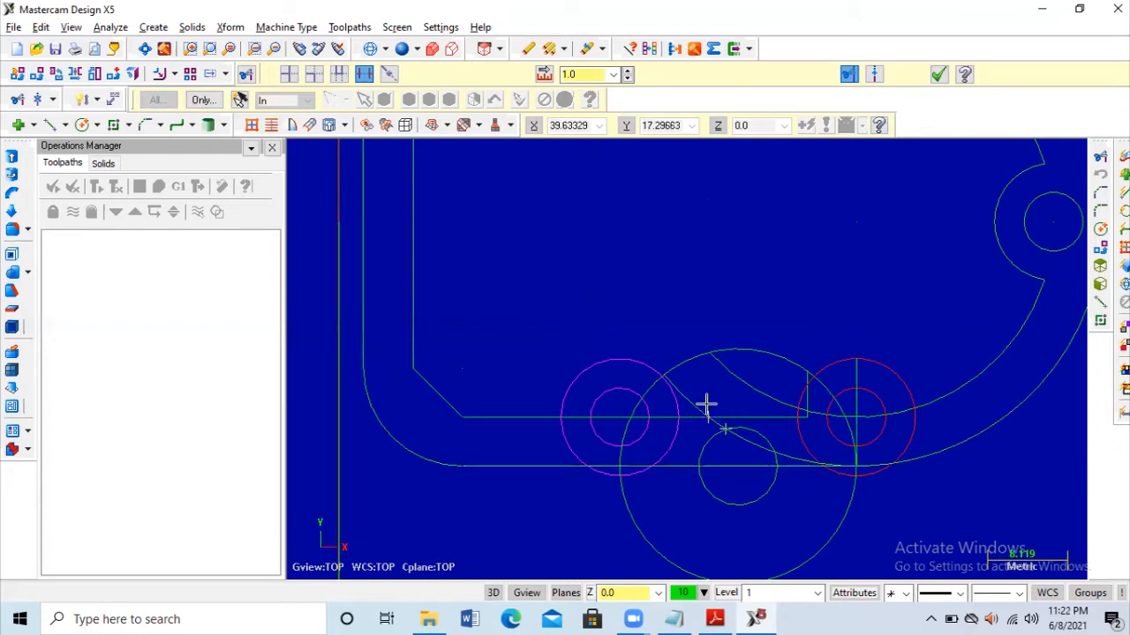
pyautogui.click(736, 376)
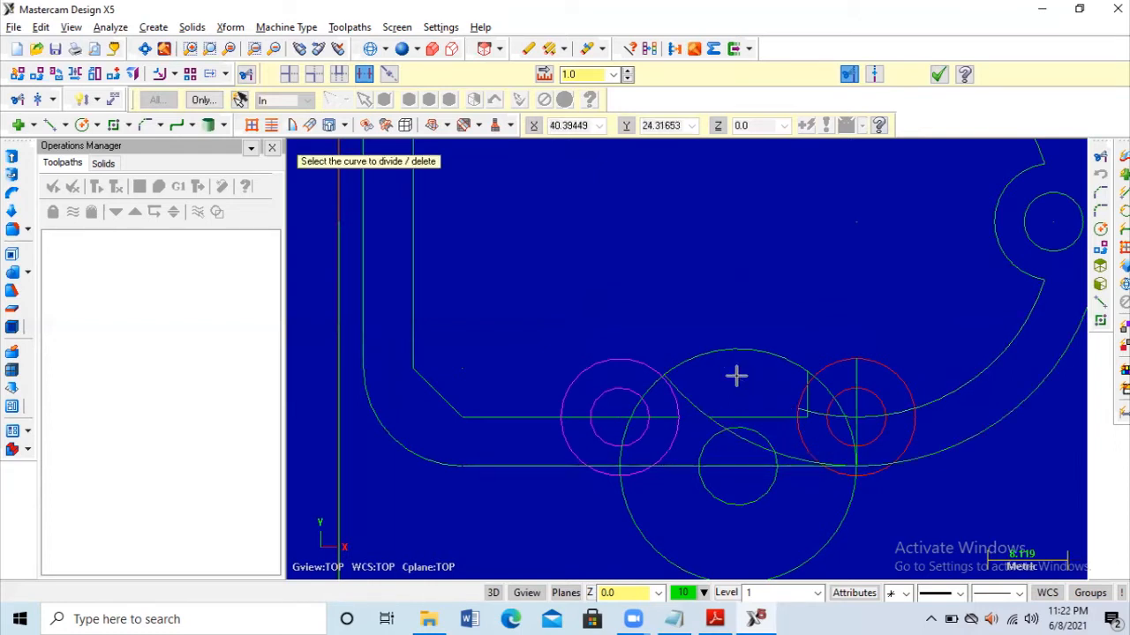
pyautogui.press('Escape')
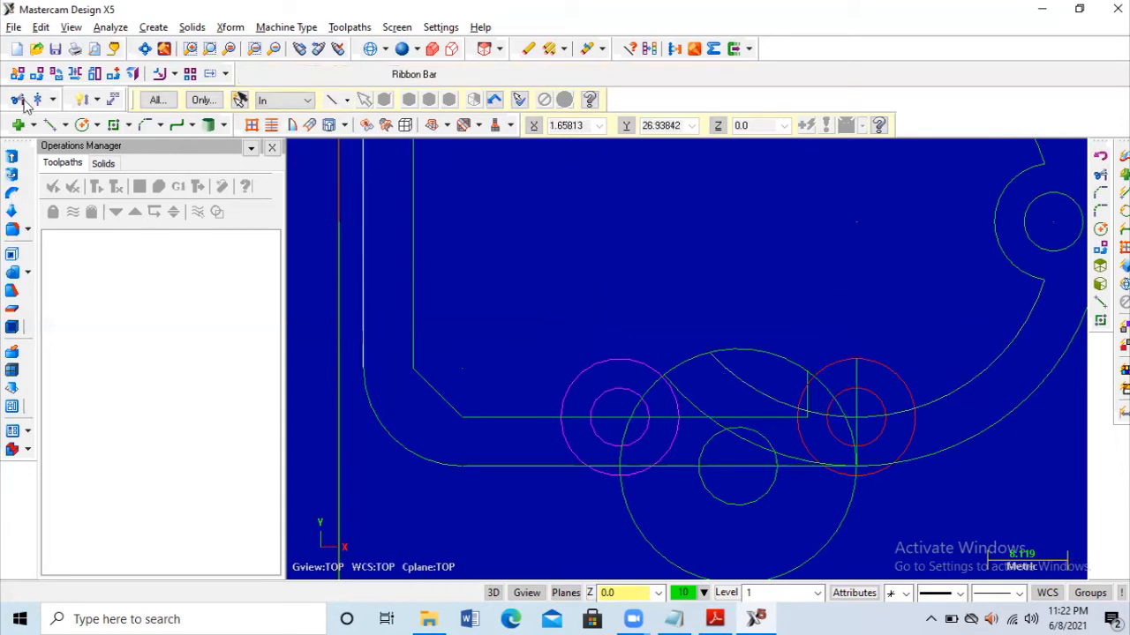
# Step: Trim the tails of the inner and outer arcs between the two lower bosses, keeping the profile's bottom line
pyautogui.click(736, 380)
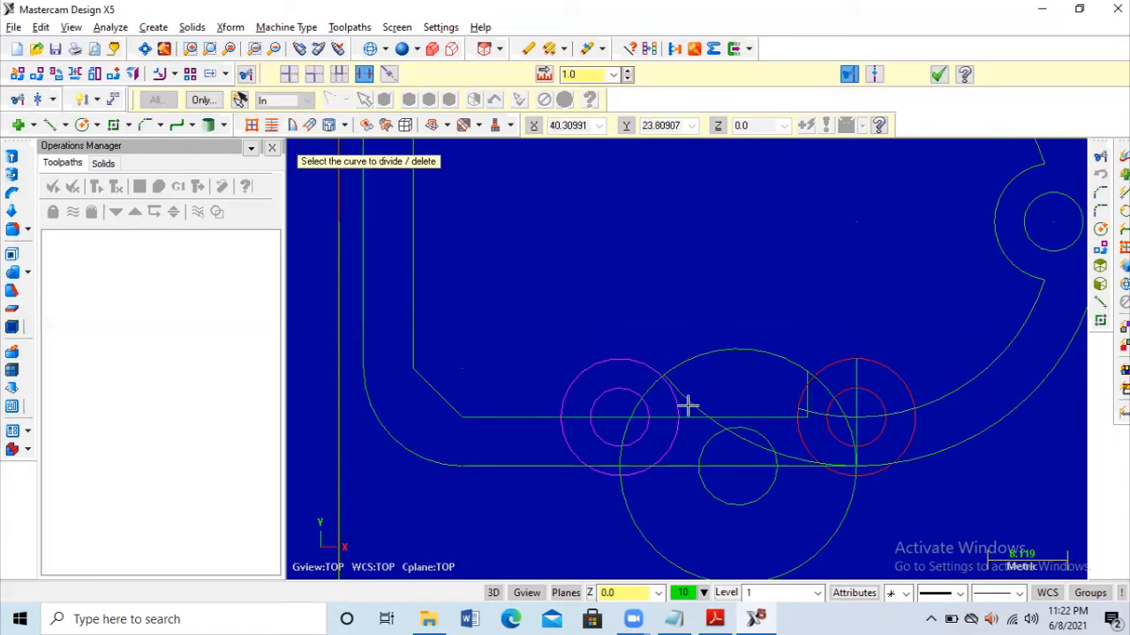
pyautogui.click(789, 465)
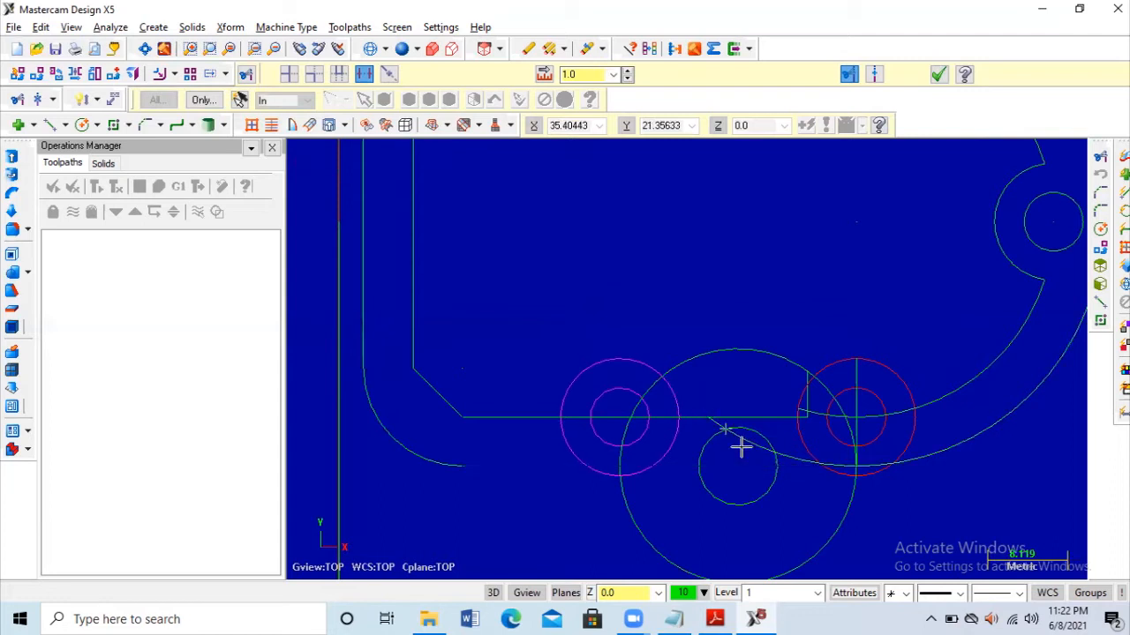
pyautogui.hotkey('alt', 'u')
pyautogui.scroll(1, 725, 439)
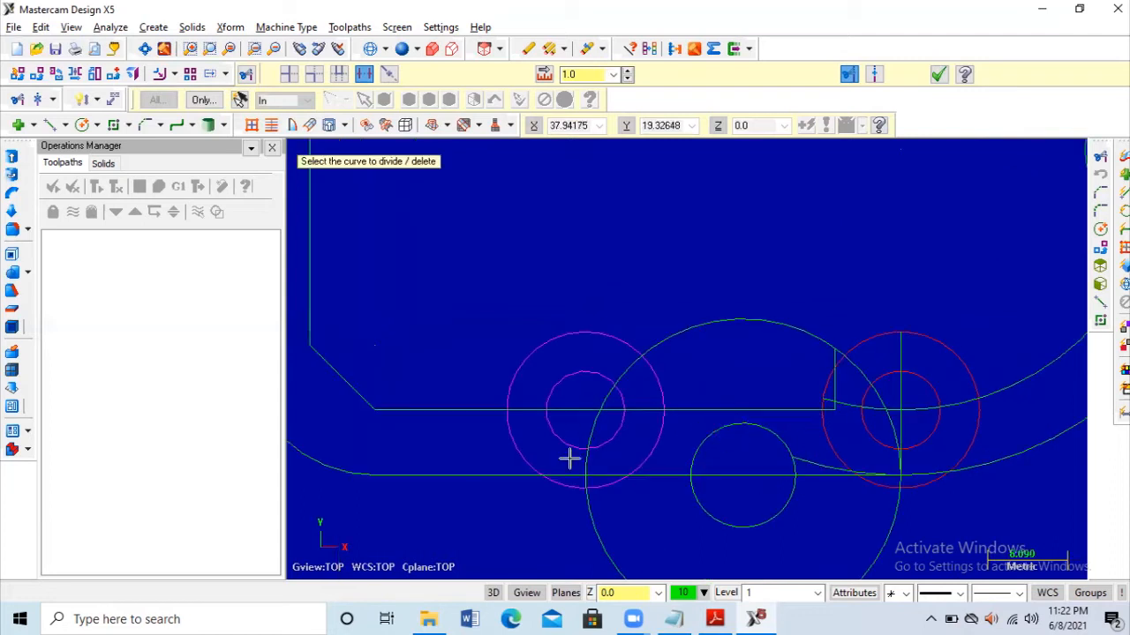
# Step: Trim the magenta boss circle to its upper half and remove the pocket's lower edge segment inside it
pyautogui.click(513, 428)
pyautogui.hotkey('alt', 'u')
pyautogui.click(649, 453)
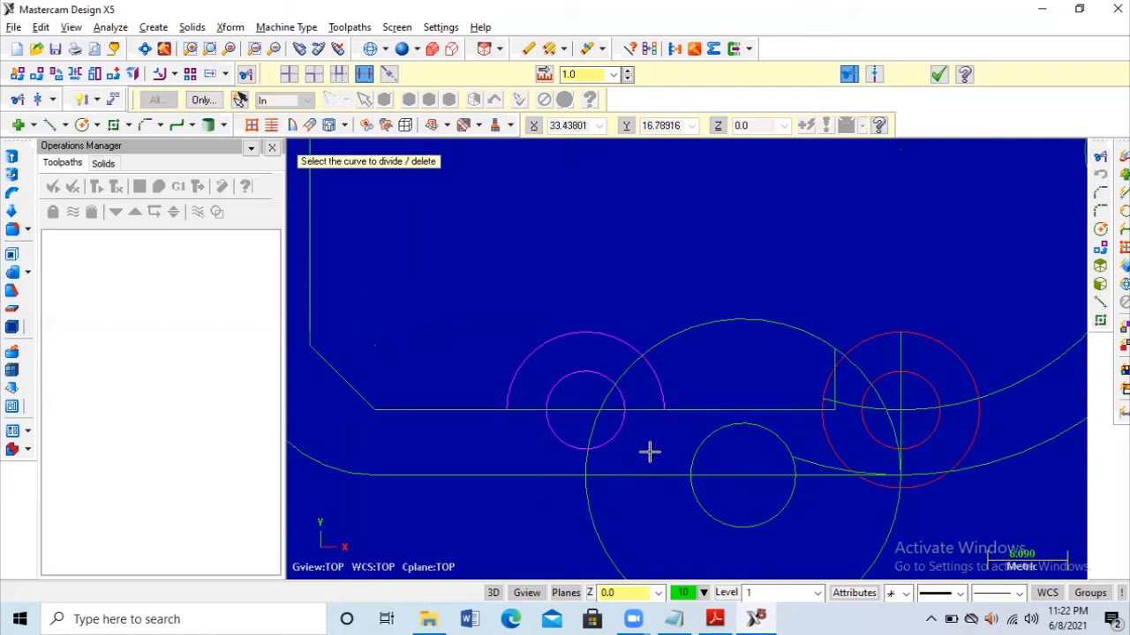
pyautogui.click(527, 409)
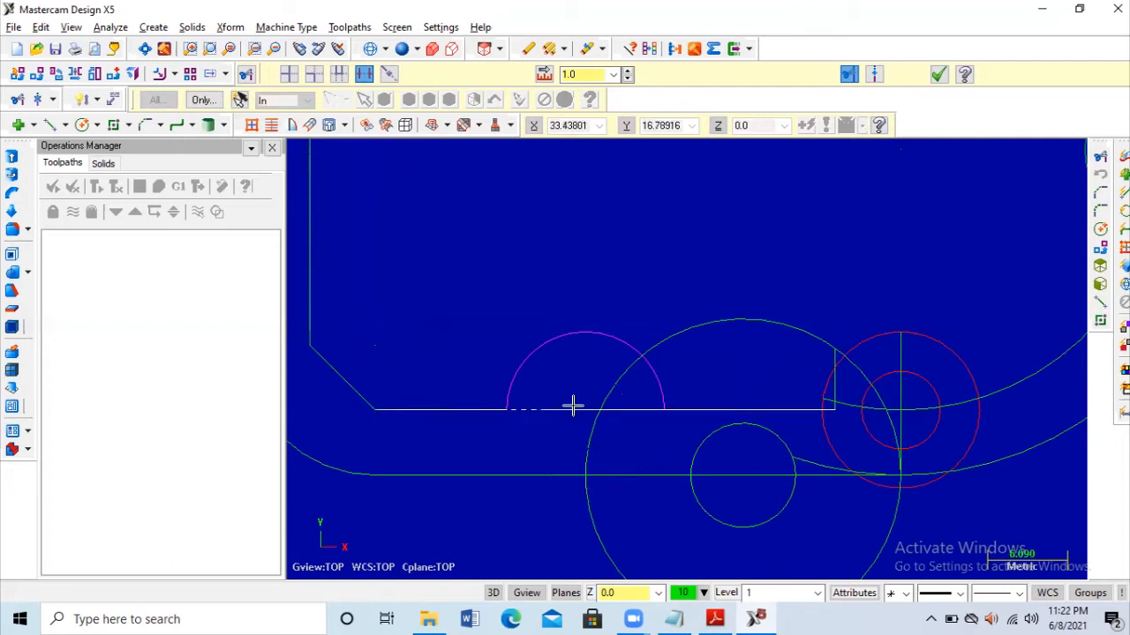
pyautogui.click(637, 410)
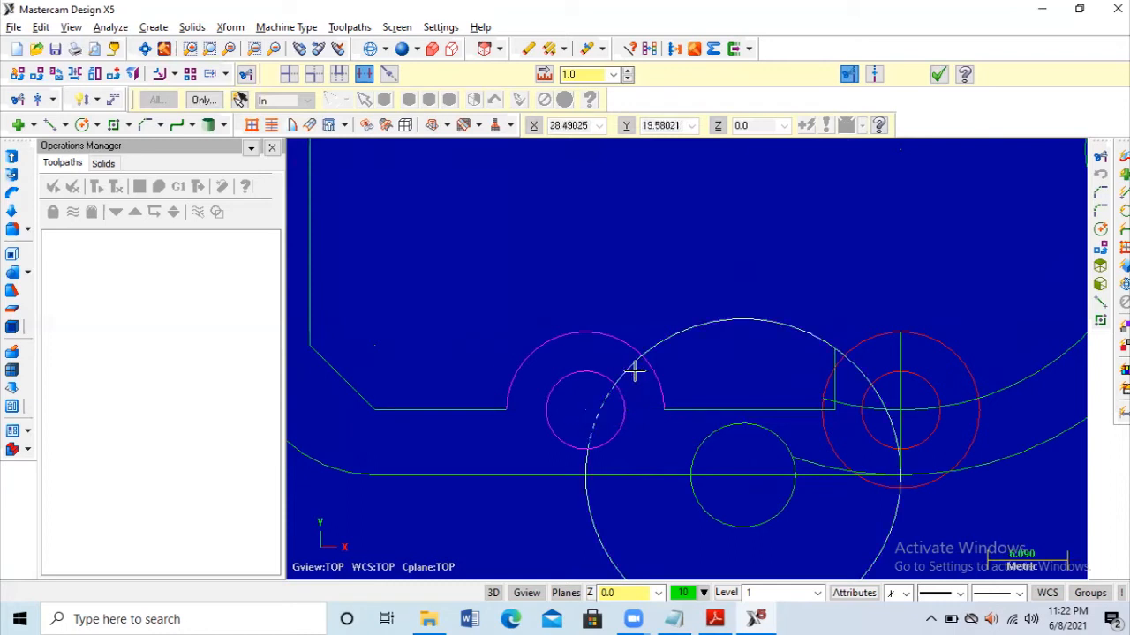
pyautogui.click(777, 323)
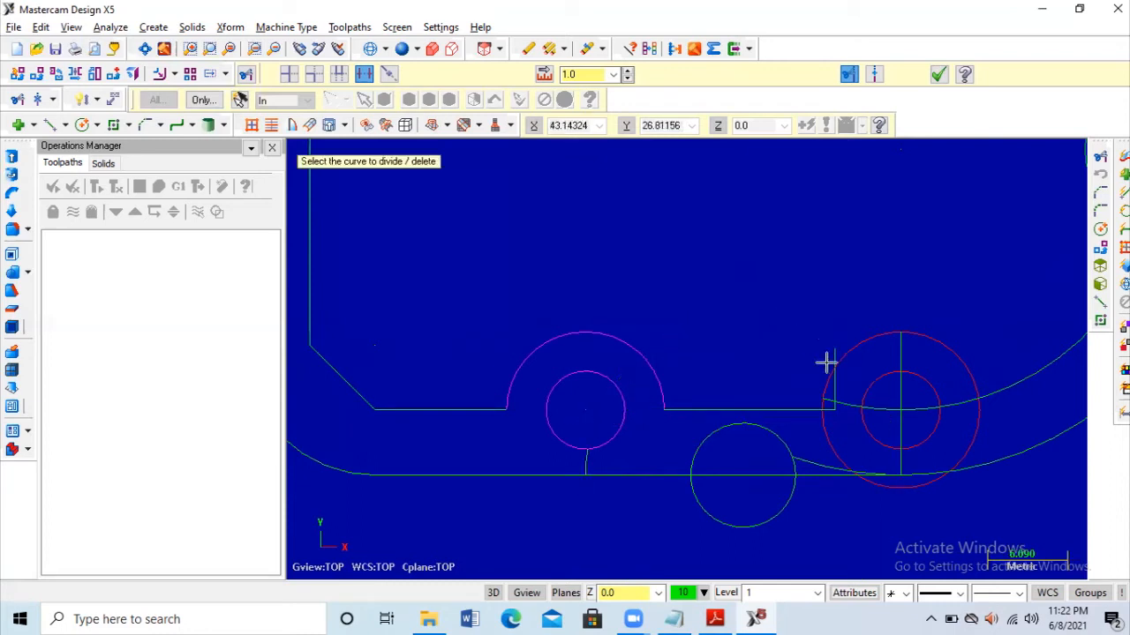
pyautogui.press('Escape')
pyautogui.hotkey('ctrl', 'z')
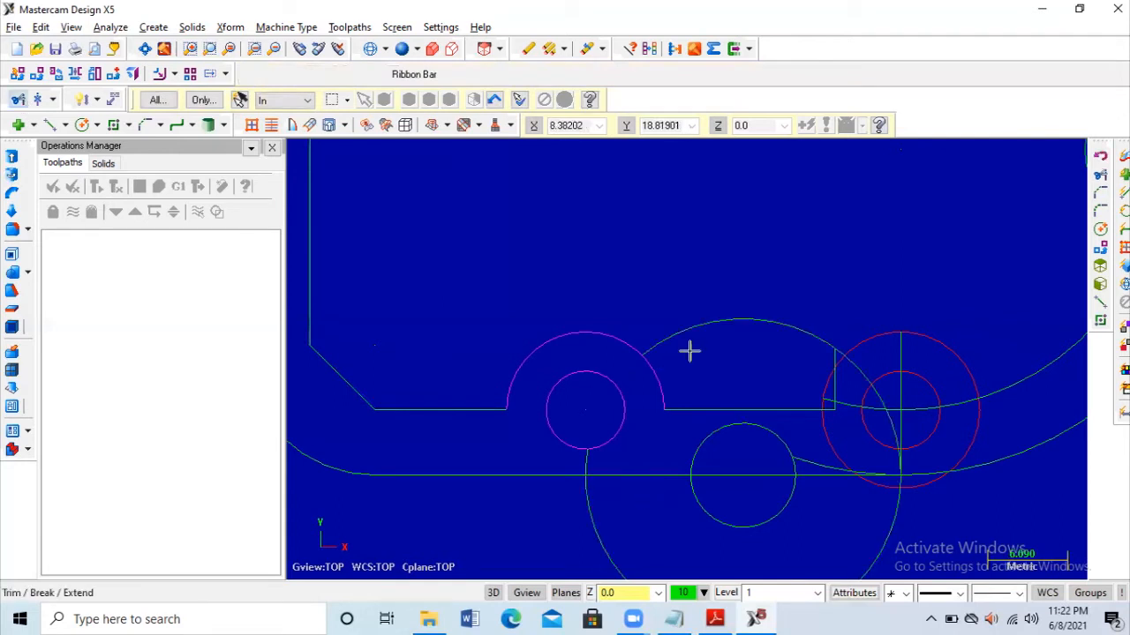
# Step: Trim the large lower circle's arc between the bosses, plus the vertical stub and pocket line overhang at the red boss
pyautogui.click(685, 330)
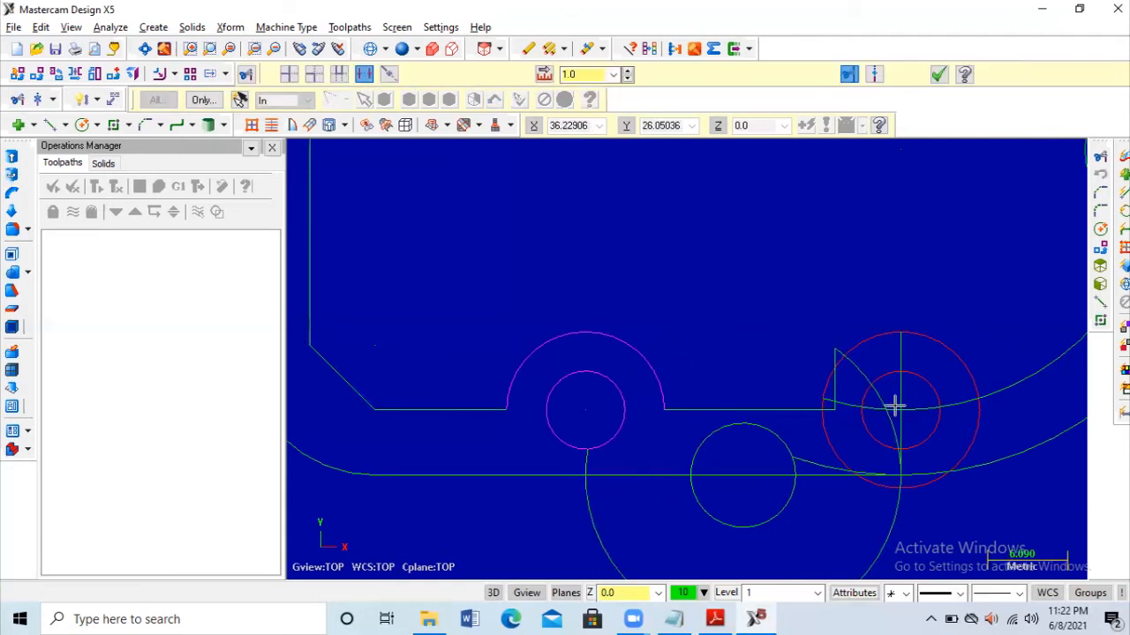
pyautogui.click(838, 379)
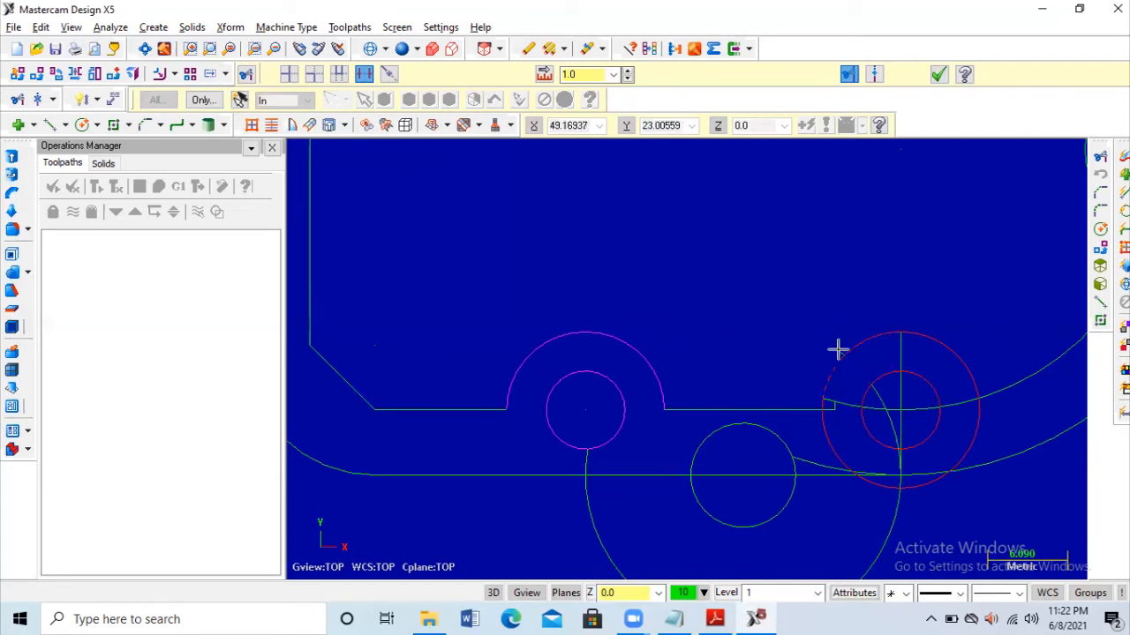
pyautogui.scroll(2, 843, 375)
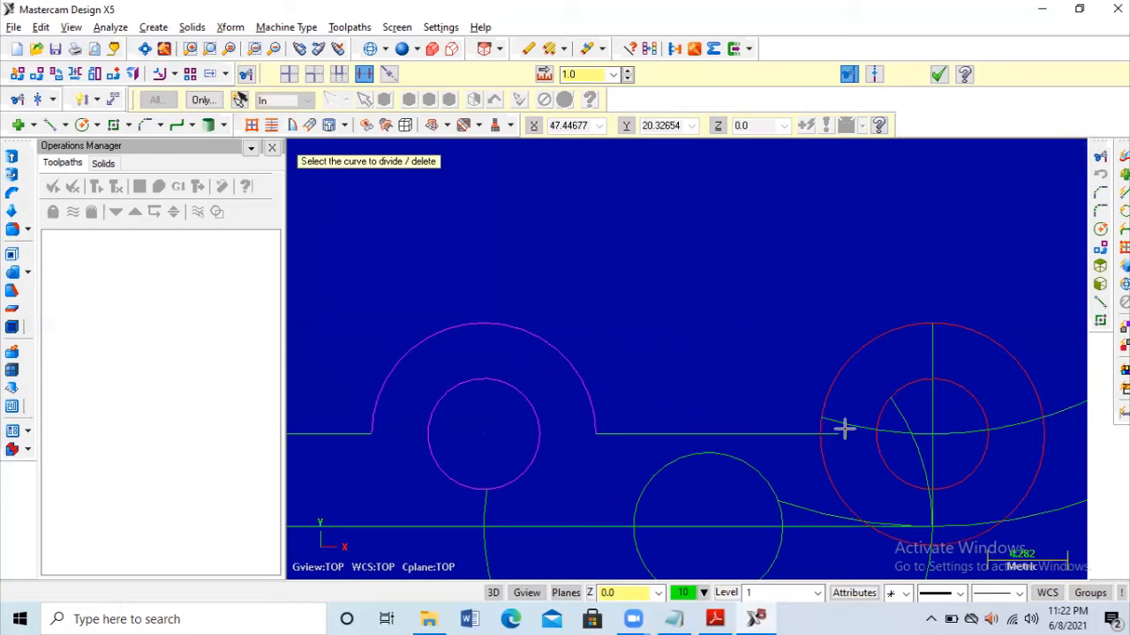
pyautogui.click(835, 433)
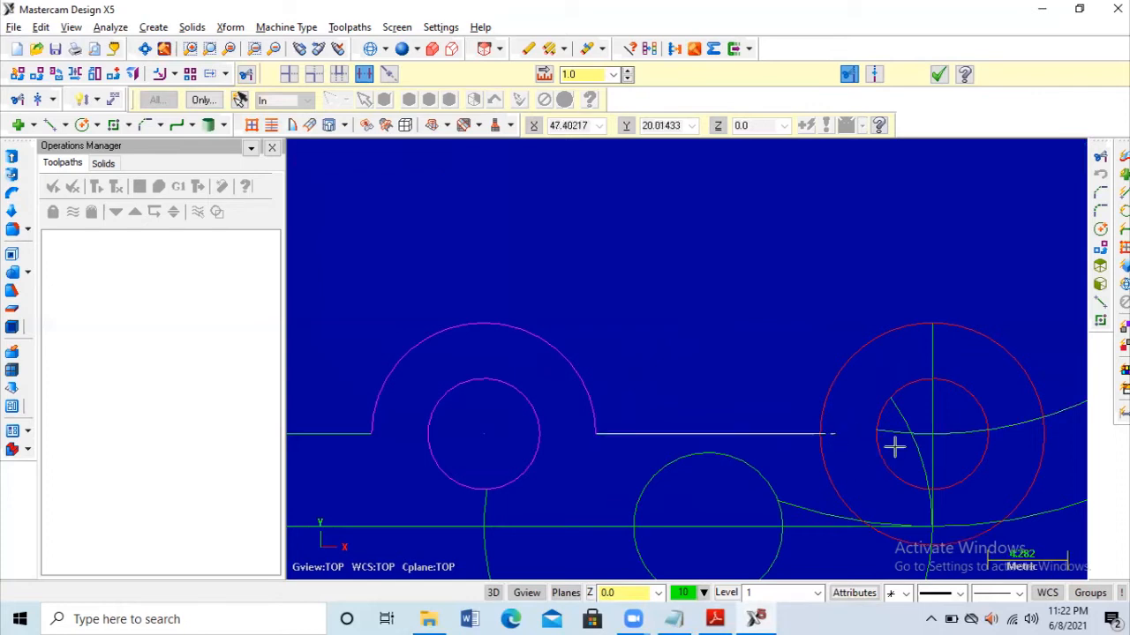
# Step: Trim the arc and vertical line segments crossing the red hole, and the lower-left part of the red boss circle
pyautogui.click(909, 436)
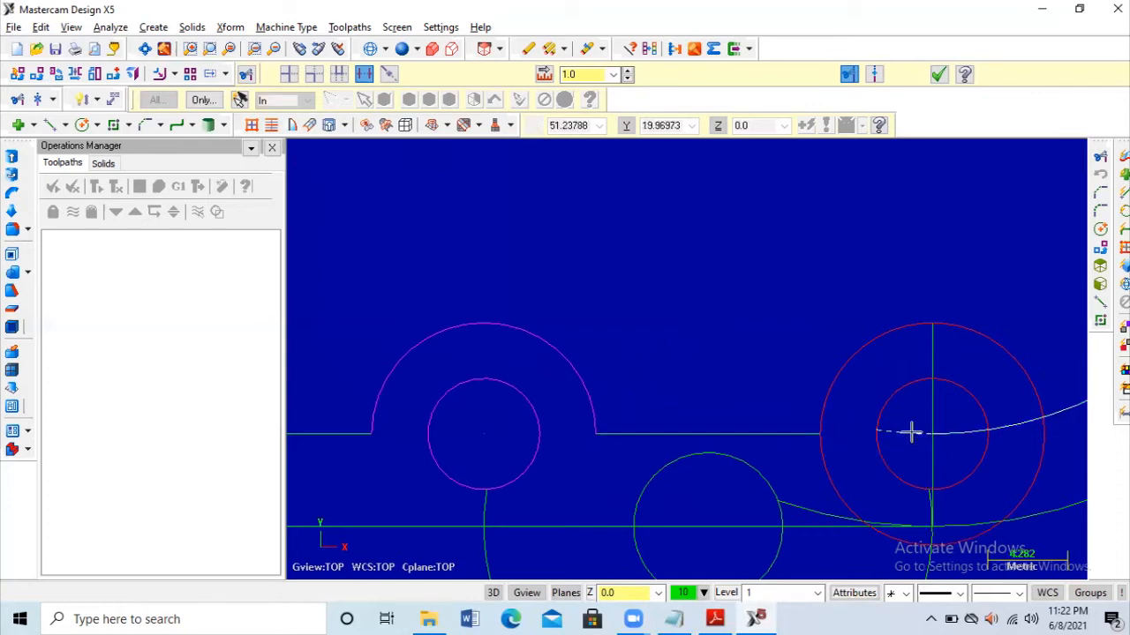
pyautogui.click(933, 412)
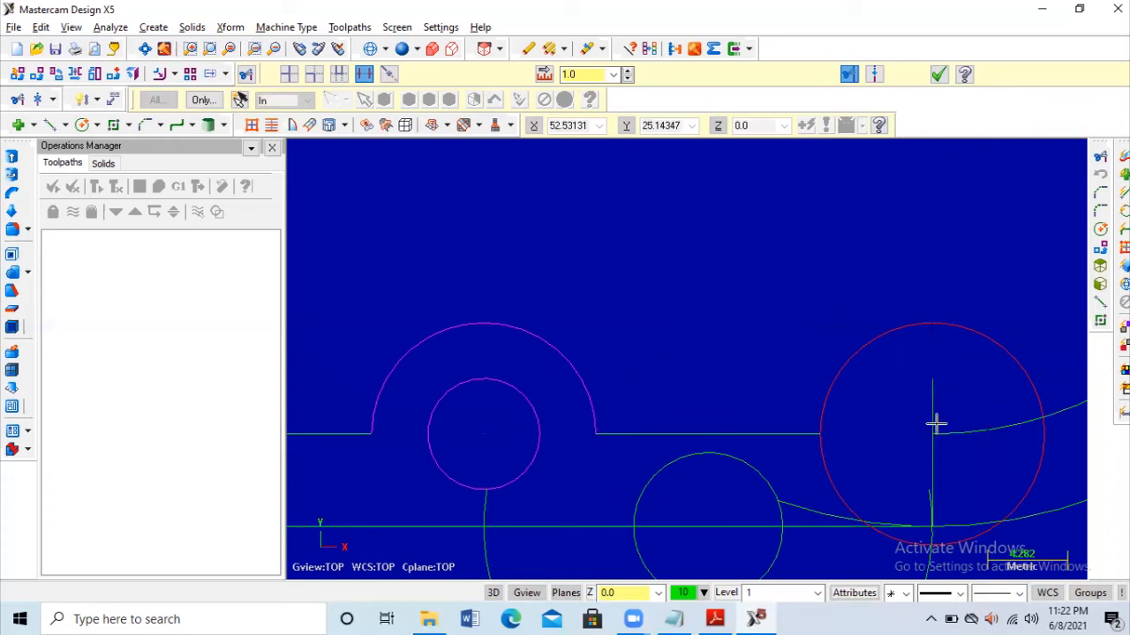
pyautogui.click(927, 524)
pyautogui.scroll(1, 926, 527)
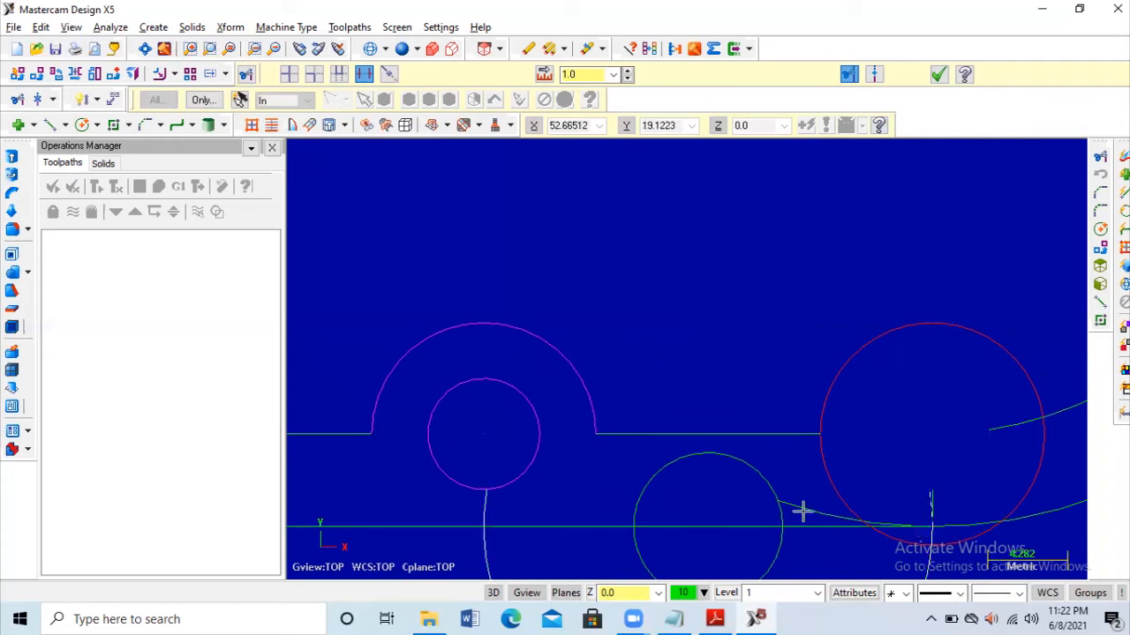
pyautogui.scroll(-3, 805, 507)
pyautogui.scroll(-1, 804, 505)
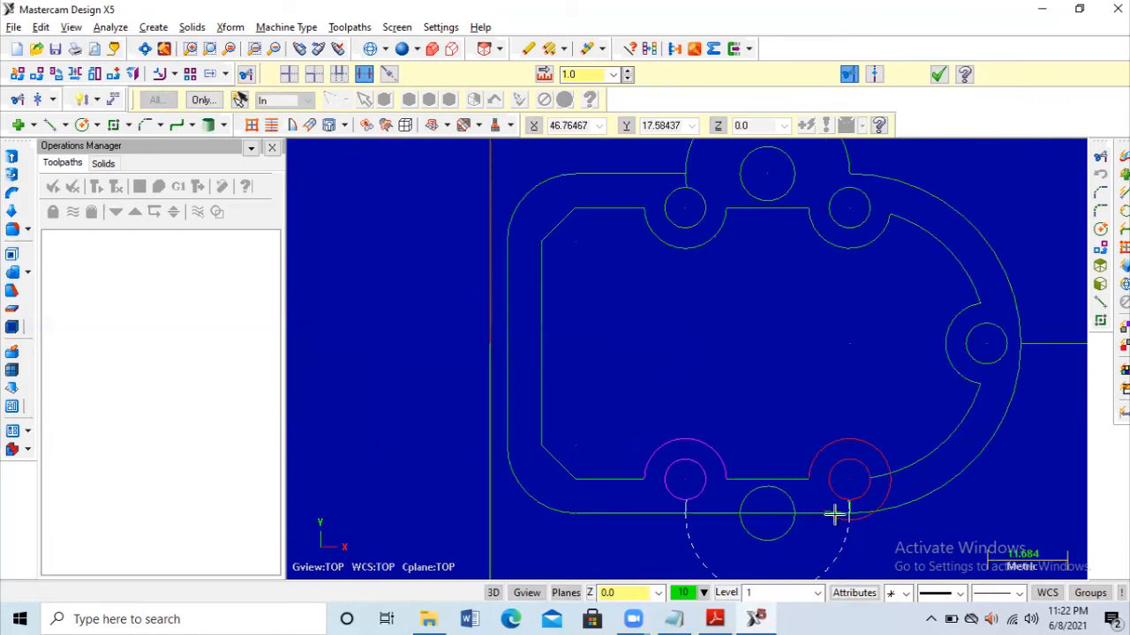
# Step: Trim the outer arc's stub beside the red boss and the red boss circle's remaining lower-right portion
pyautogui.scroll(1, 835, 514)
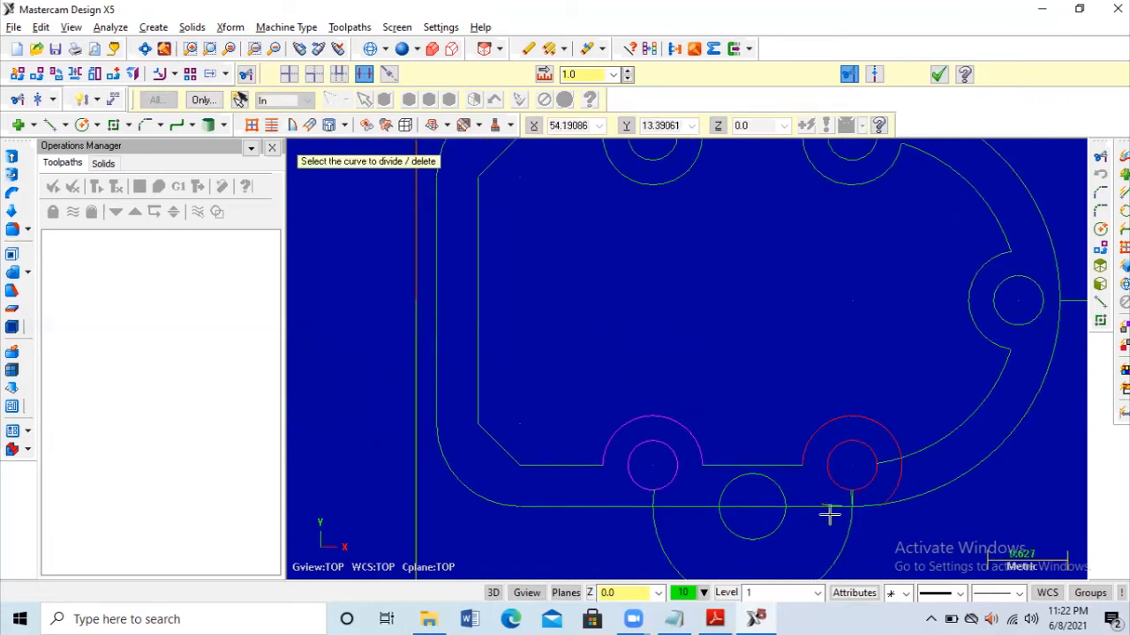
pyautogui.scroll(1, 828, 501)
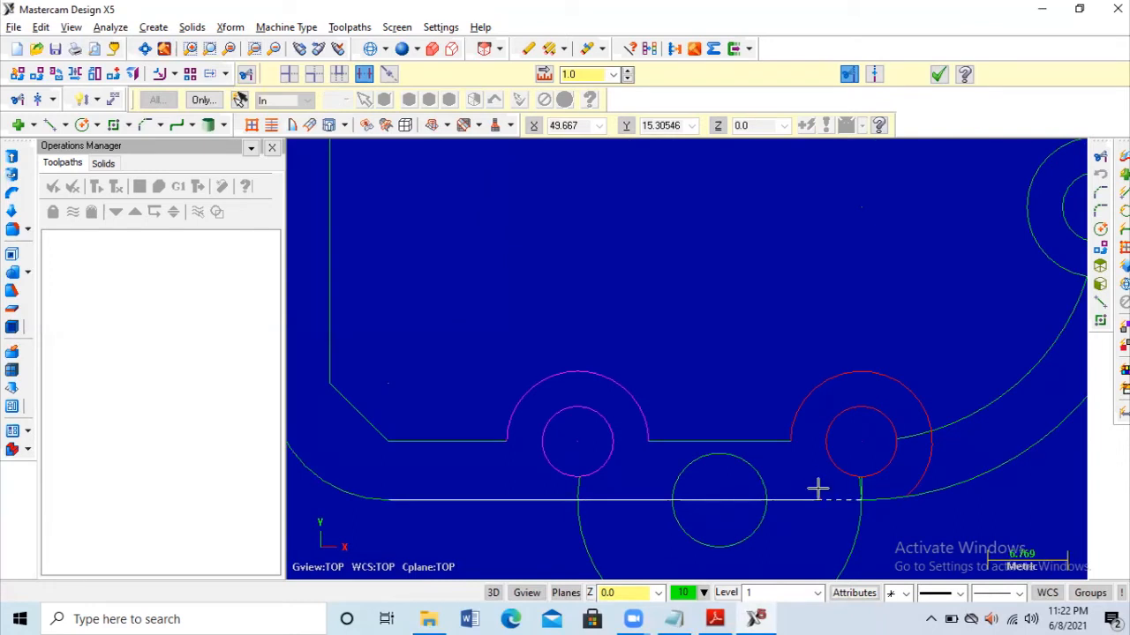
pyautogui.scroll(1, 815, 492)
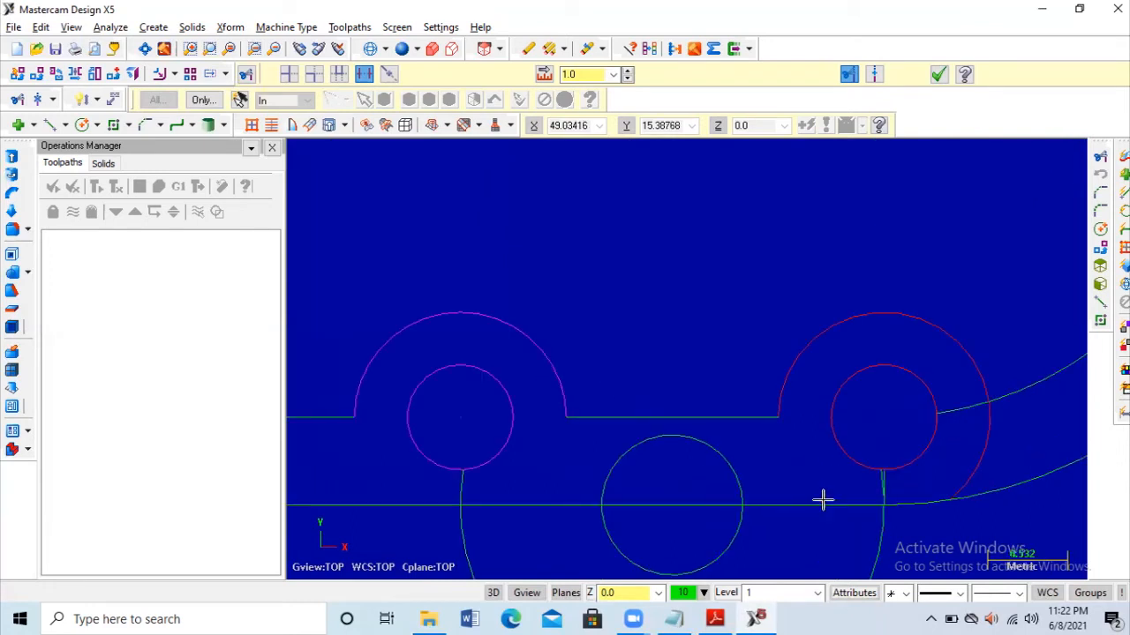
pyautogui.click(964, 486)
pyautogui.scroll(-1, 960, 444)
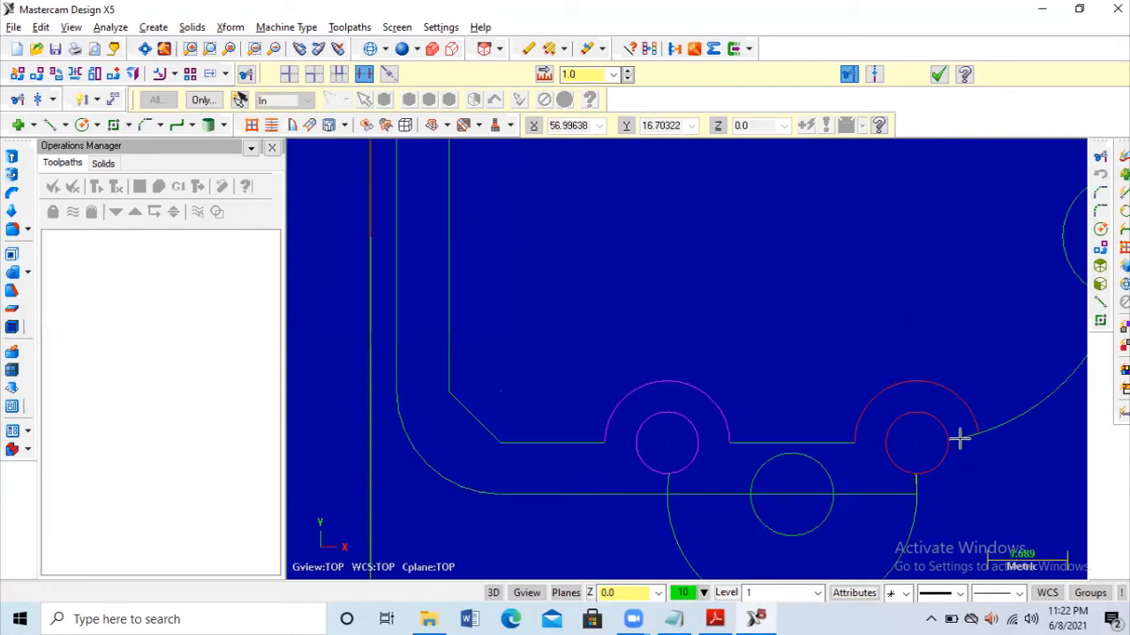
# Step: Trim the vertical stubs below the magenta and red holes and the outer profile's straight lower edge crossing the lower lug
pyautogui.click(915, 474)
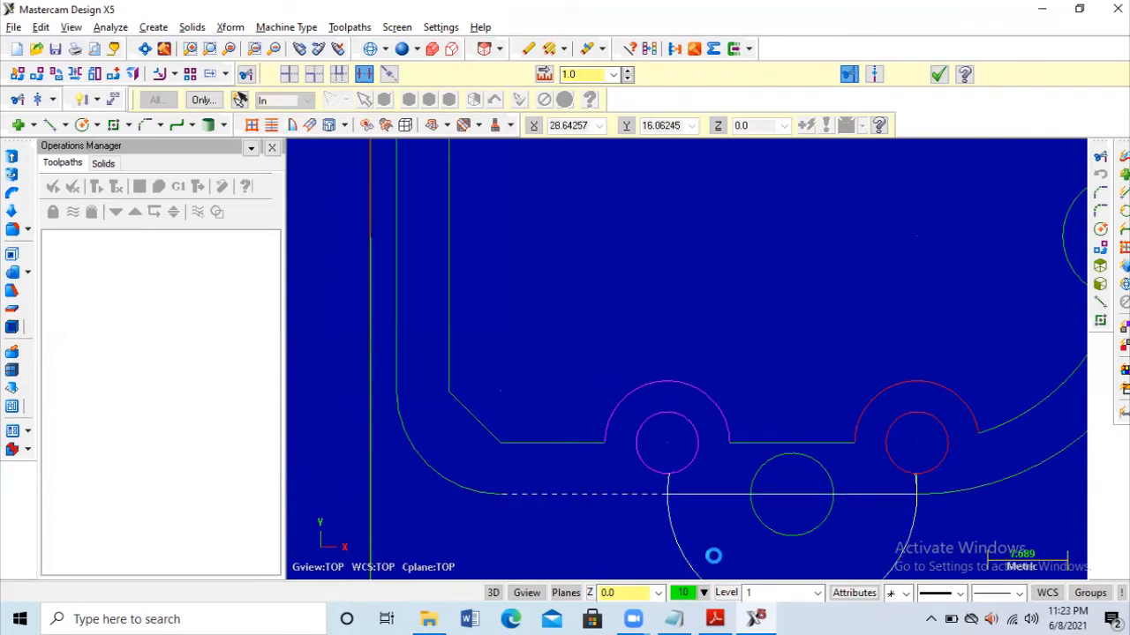
pyautogui.click(919, 487)
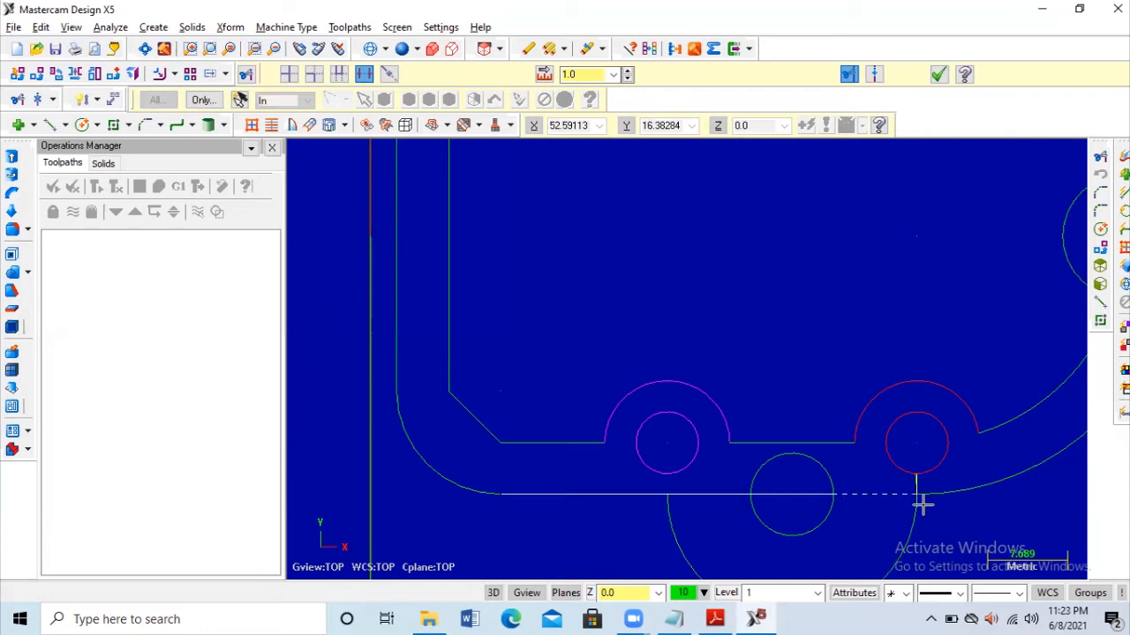
pyautogui.scroll(2, 915, 533)
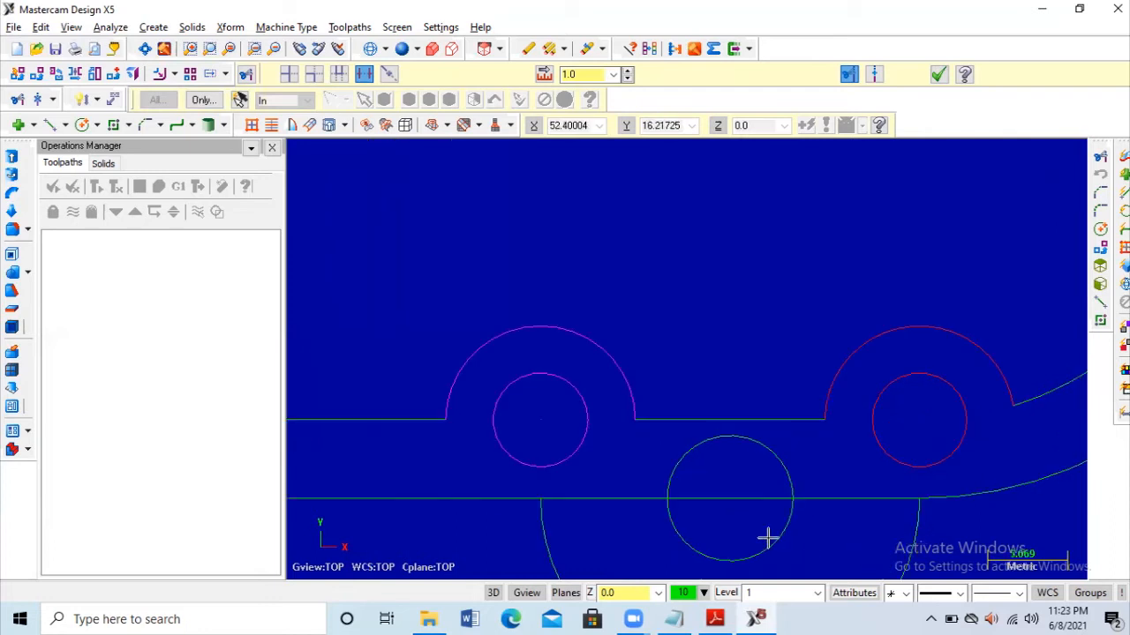
pyautogui.scroll(-2, 675, 432)
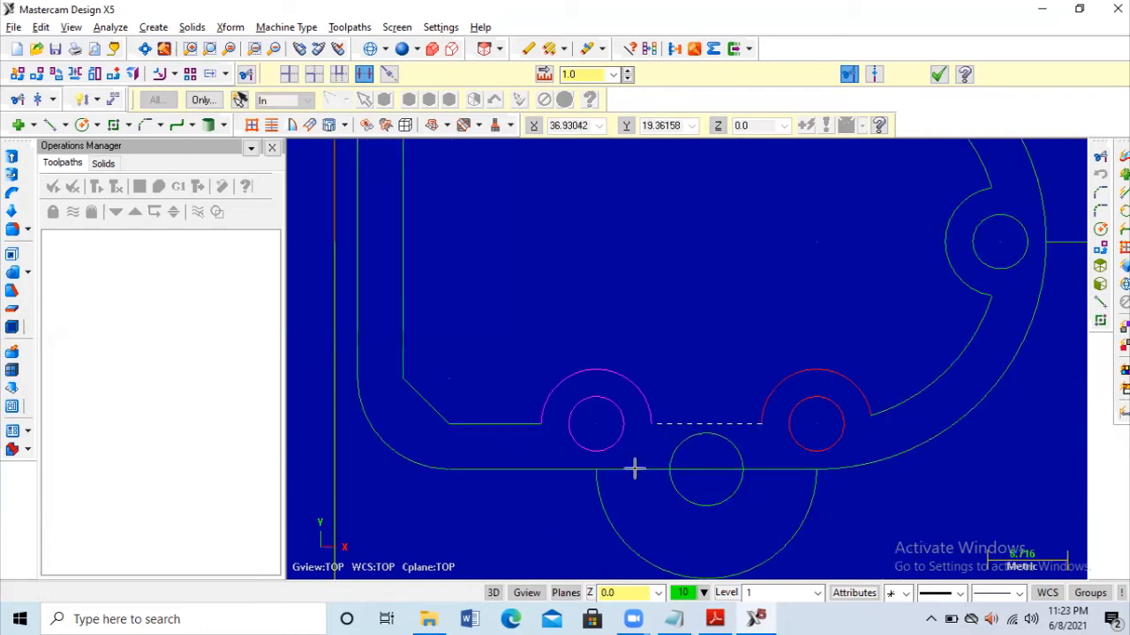
pyautogui.scroll(-2, 782, 413)
pyautogui.scroll(-1, 754, 221)
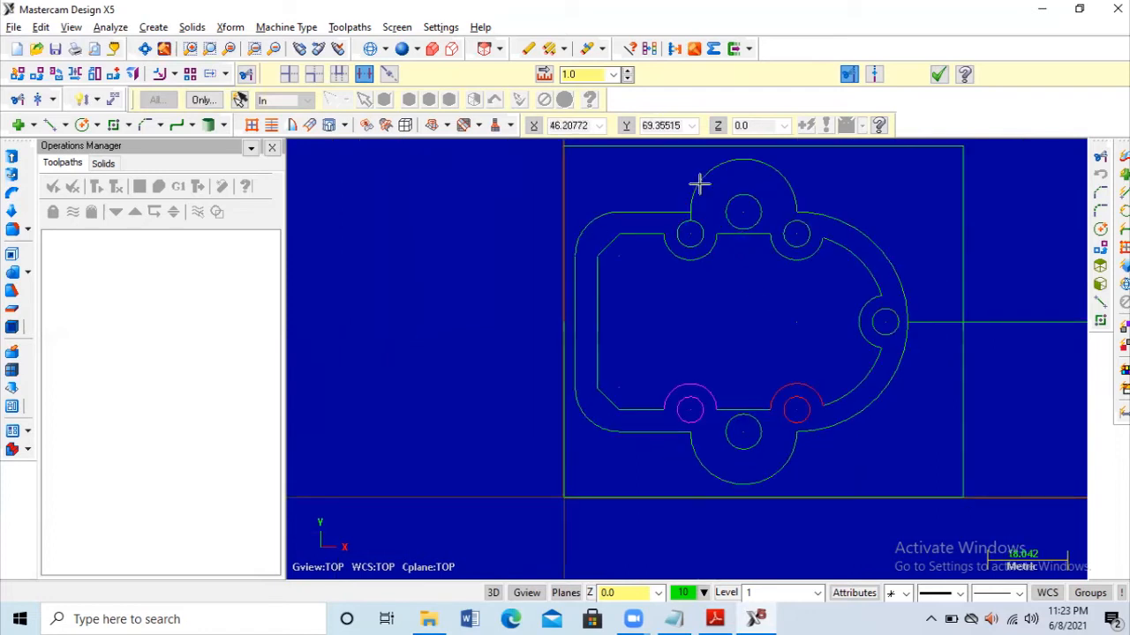
# Step: Remove the horizontal construction line extending from the outer profile's right side past the rectangle
pyautogui.scroll(2, 636, 194)
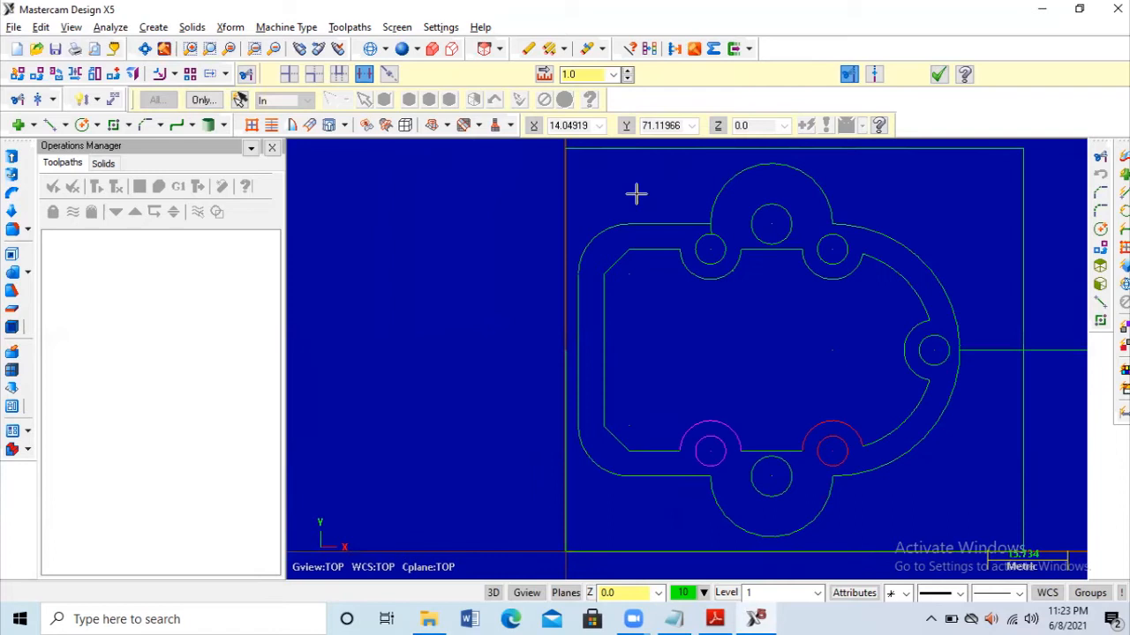
pyautogui.scroll(1, 638, 202)
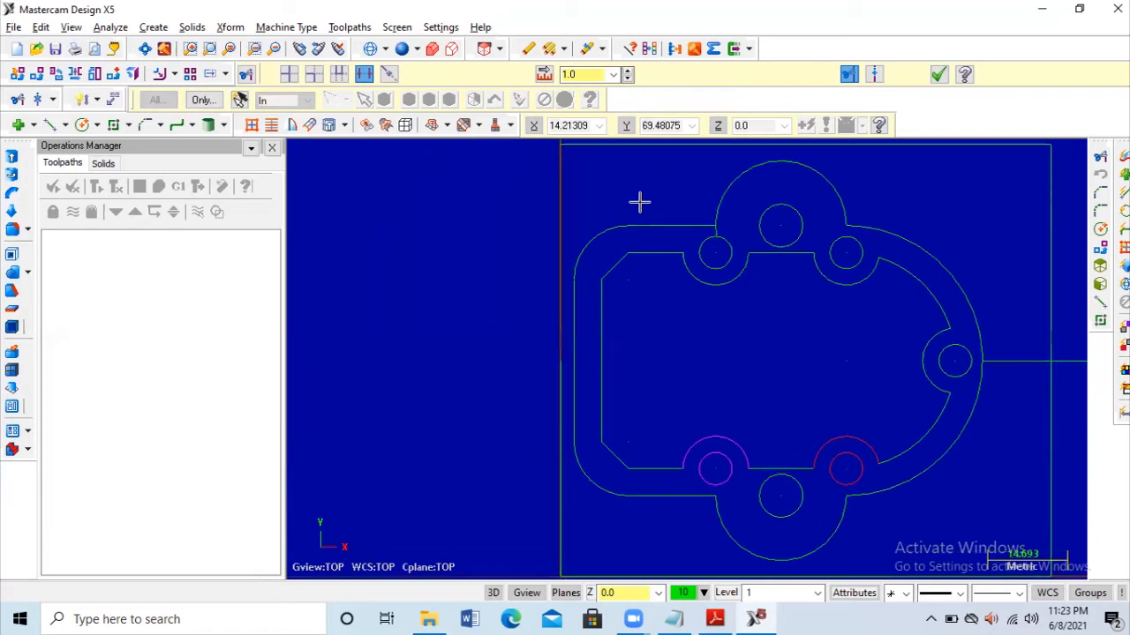
pyautogui.scroll(1, 639, 202)
pyautogui.scroll(-3, 640, 202)
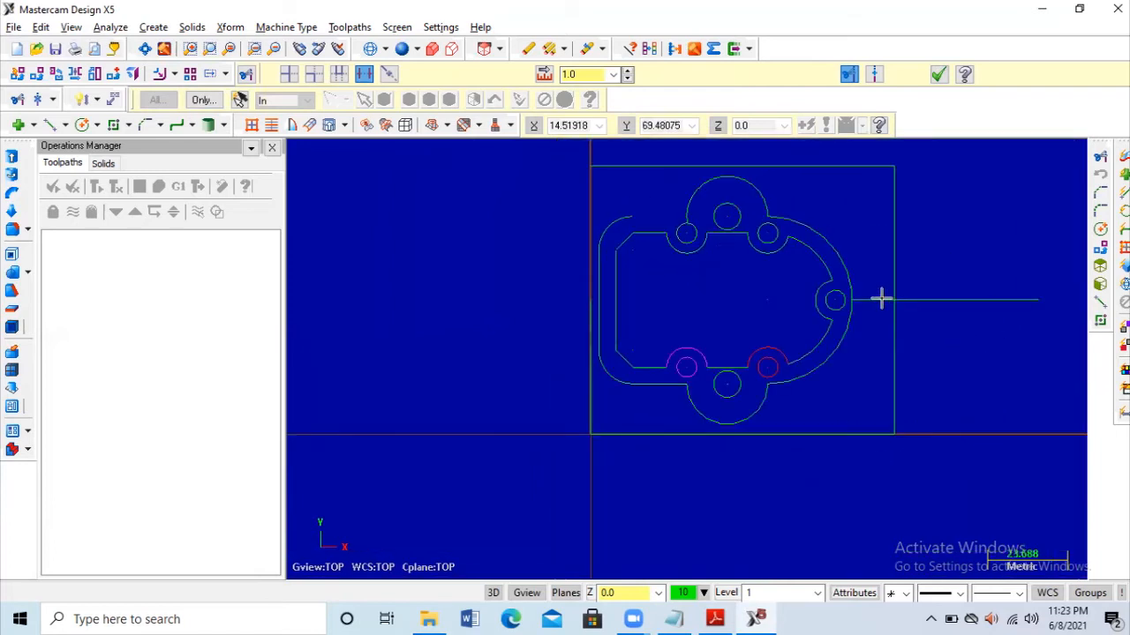
pyautogui.click(942, 302)
pyautogui.click(874, 297)
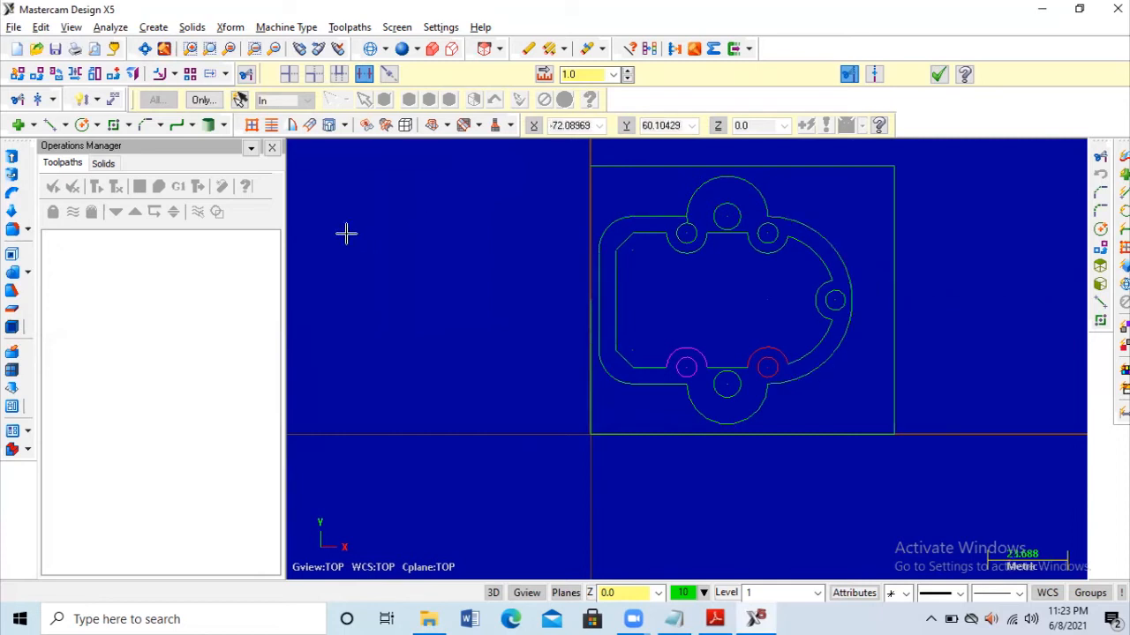
pyautogui.press('Escape')
# Step: Fillet the four corners where the upper and lower lugs meet the outer profile with a 10 mm radius
pyautogui.click(159, 126)
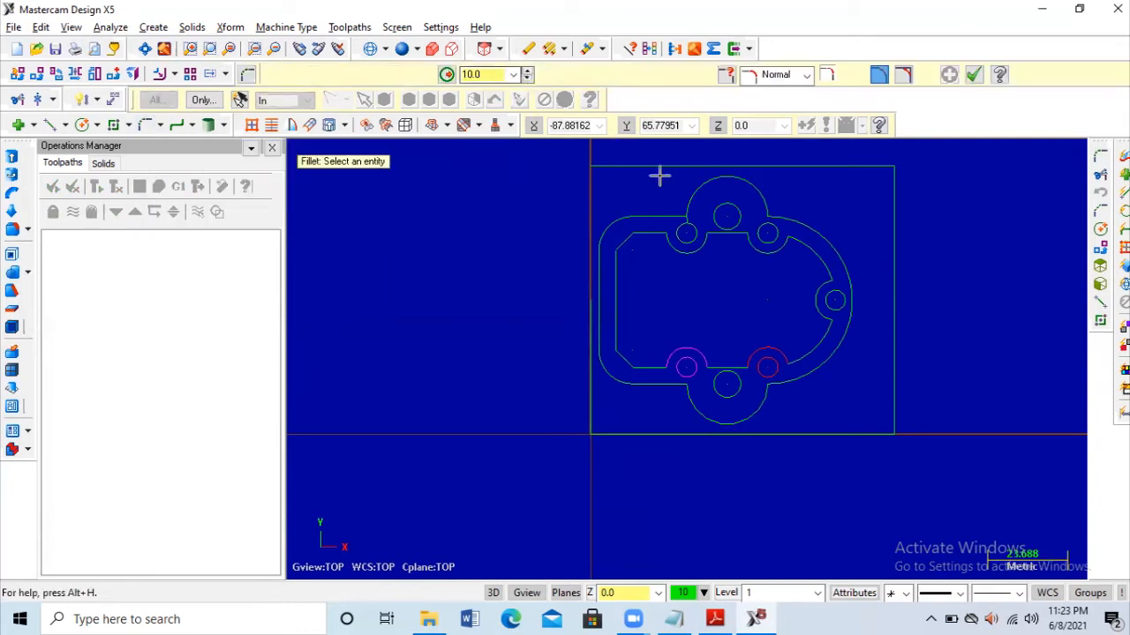
pyautogui.scroll(1, 654, 159)
pyautogui.click(650, 228)
pyautogui.click(709, 194)
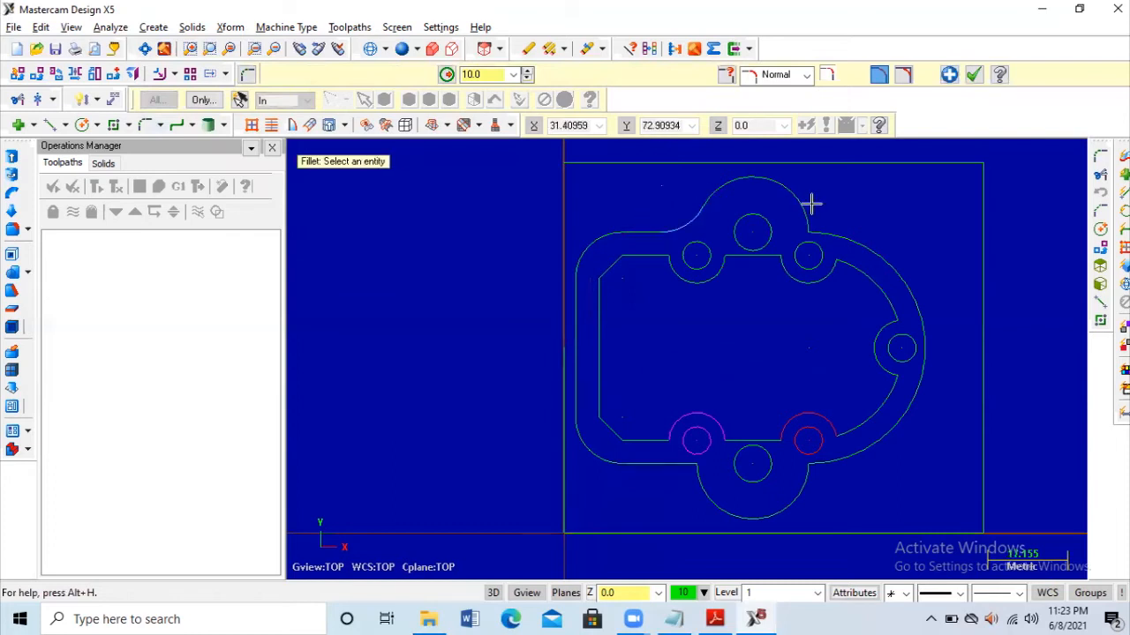
pyautogui.click(842, 233)
pyautogui.click(783, 501)
pyautogui.click(707, 497)
pyautogui.click(674, 464)
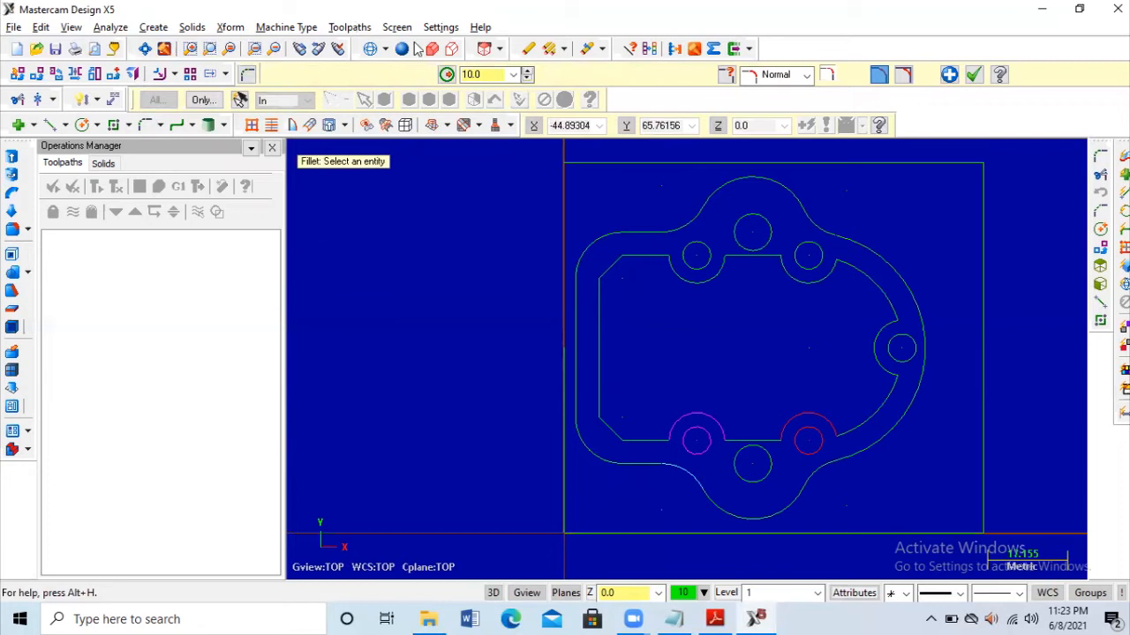
pyautogui.click(973, 75)
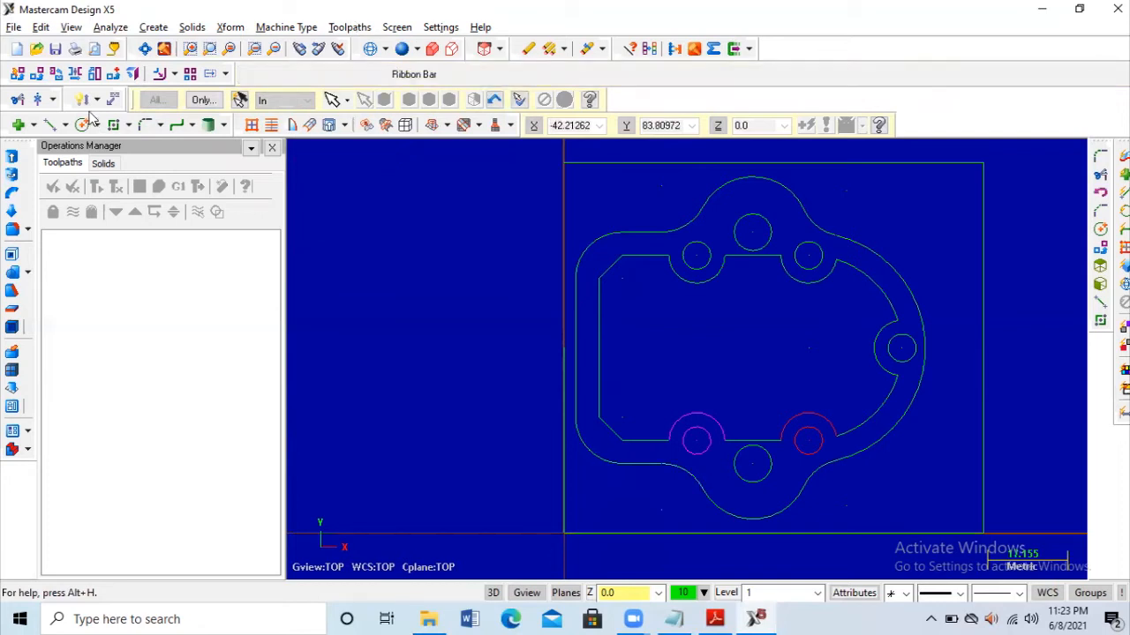
# Step: Fillet the pocket corners on both sides of the upper-left boss and left of the upper-right boss with a 5 mm radius
pyautogui.click(479, 75)
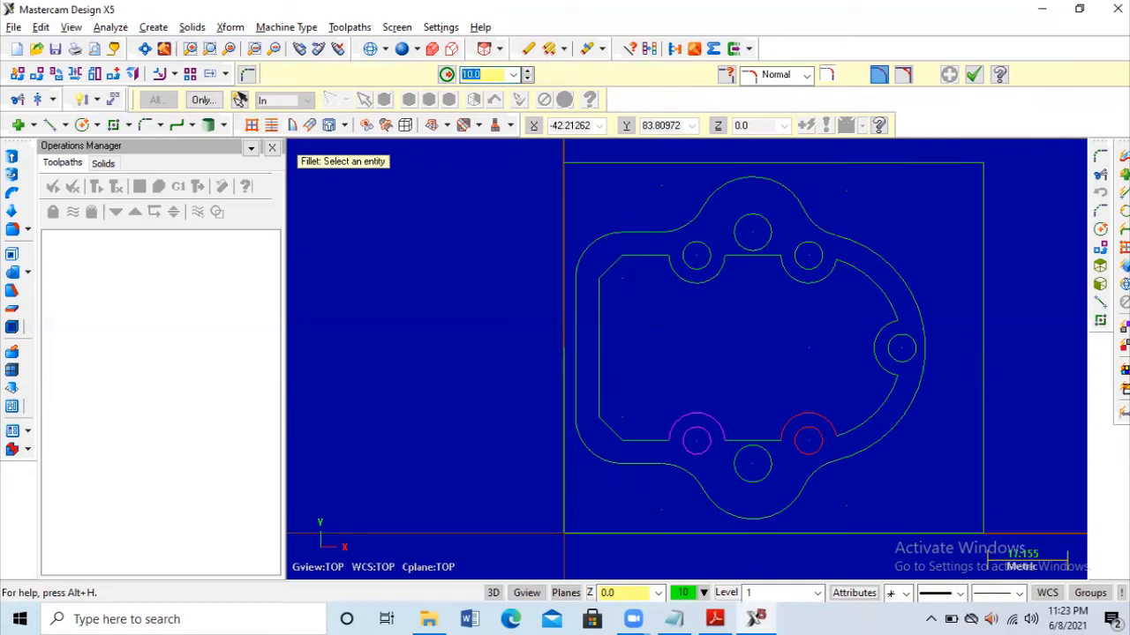
pyautogui.write('5')
pyautogui.press('Return')
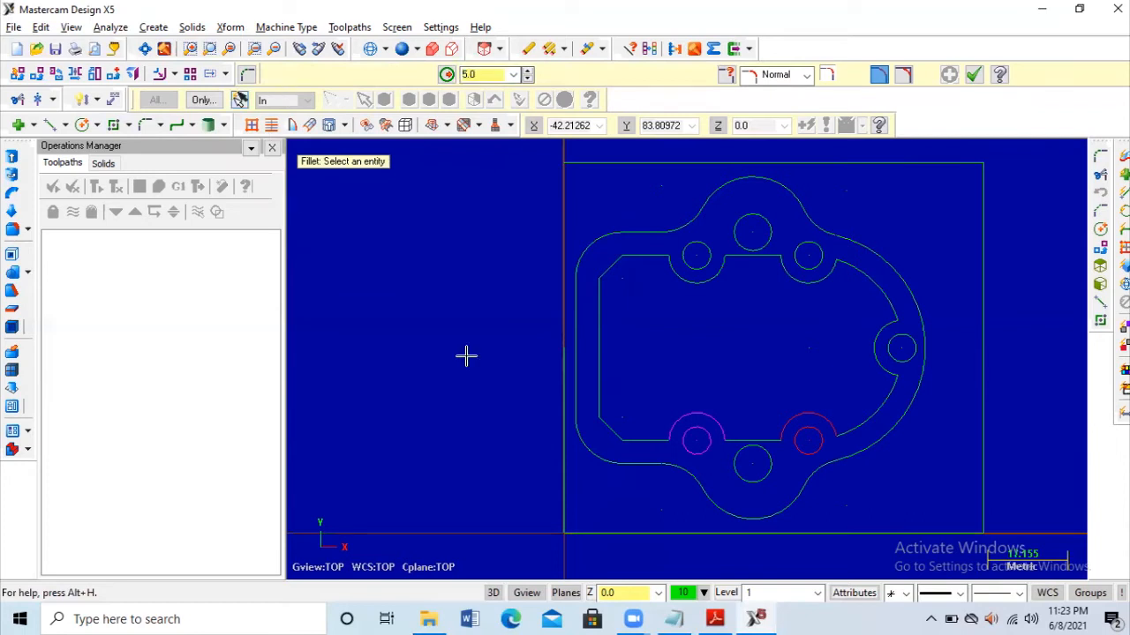
pyautogui.click(676, 275)
pyautogui.click(750, 256)
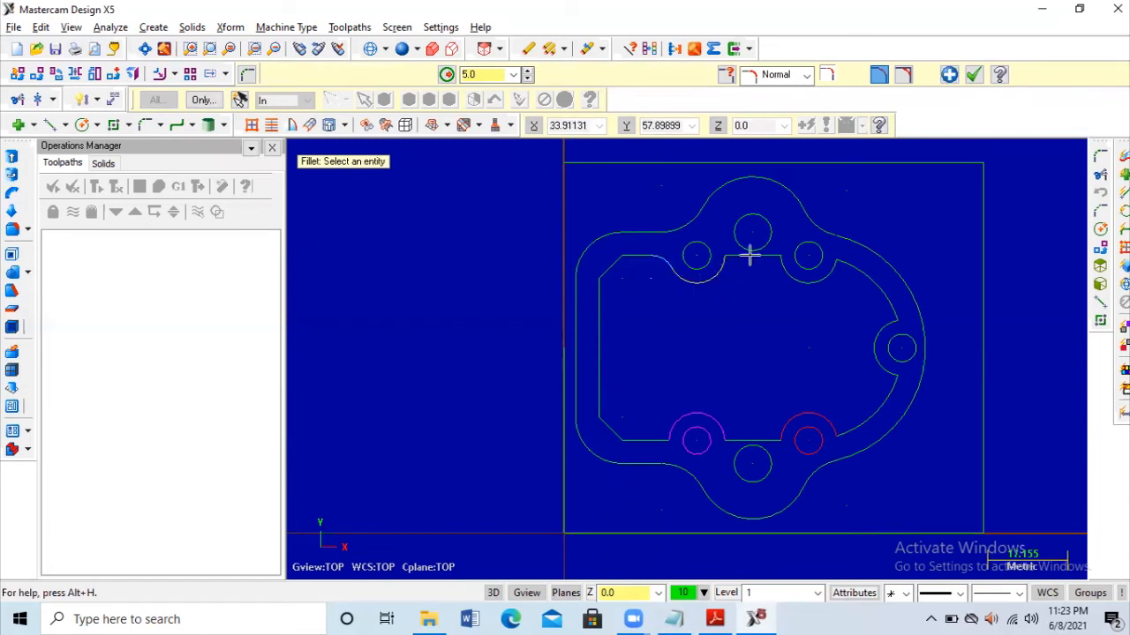
pyautogui.click(793, 277)
pyautogui.click(773, 257)
pyautogui.click(776, 265)
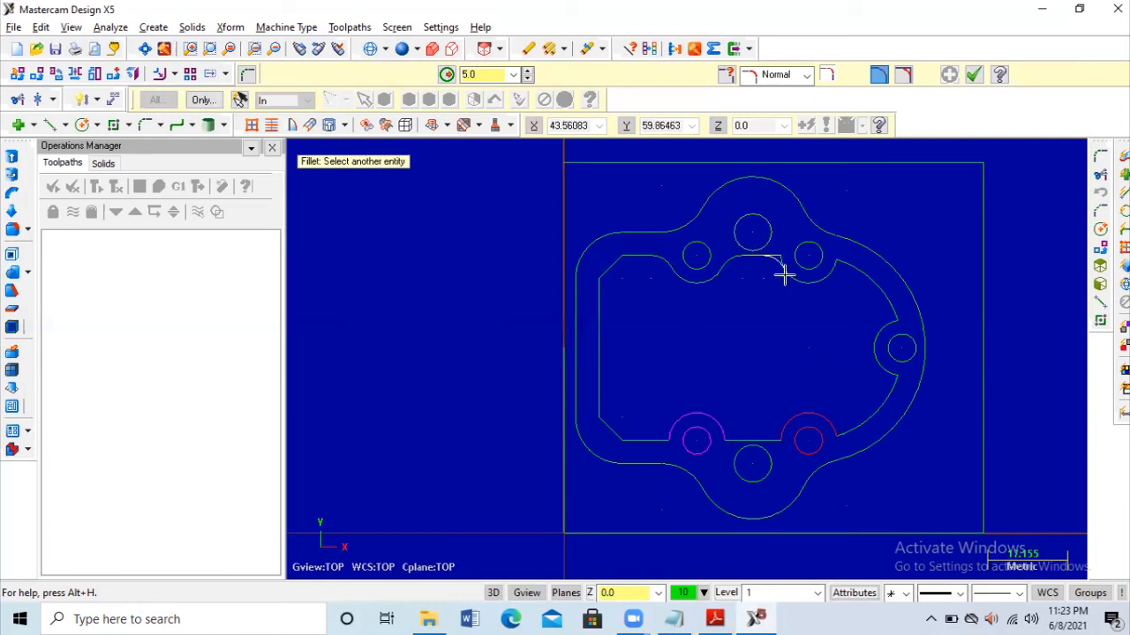
# Step: Fillet the pocket corners right of the upper-right boss, on both sides of the right-hand boss, and right of the red boss at 5 mm
pyautogui.click(834, 285)
pyautogui.click(826, 278)
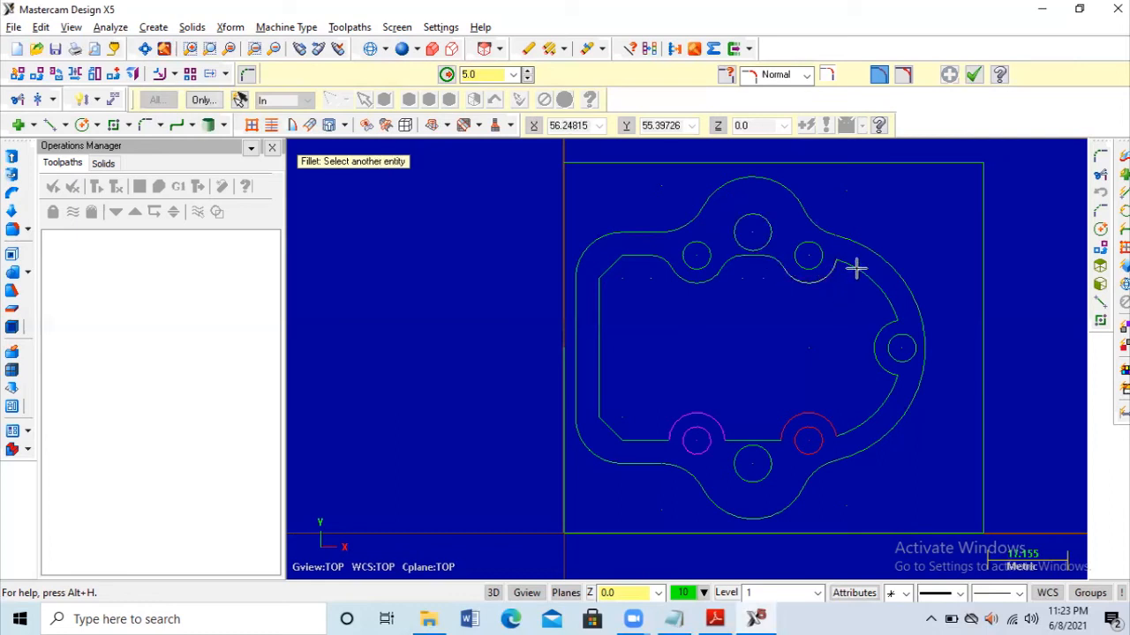
pyautogui.click(883, 303)
pyautogui.click(883, 322)
pyautogui.click(872, 359)
pyautogui.click(884, 398)
pyautogui.click(859, 422)
pyautogui.click(830, 419)
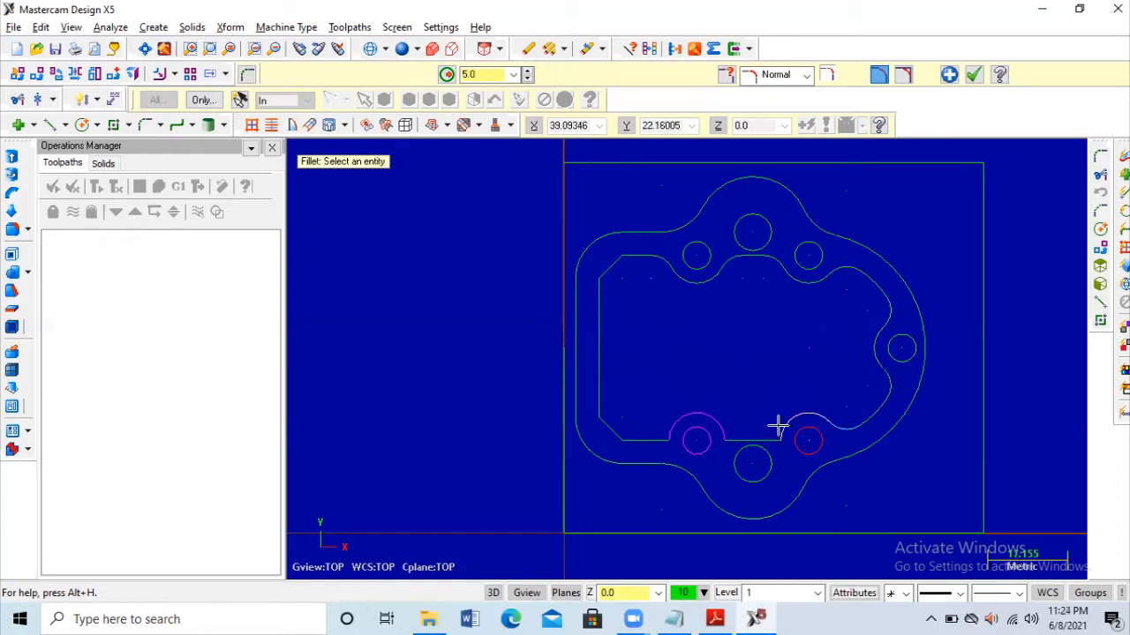
# Step: Fillet the pocket corners left of the red boss and on both sides of the magenta boss with the 5 mm radius
pyautogui.click(767, 436)
pyautogui.click(725, 431)
pyautogui.click(734, 439)
pyautogui.click(650, 434)
pyautogui.click(684, 427)
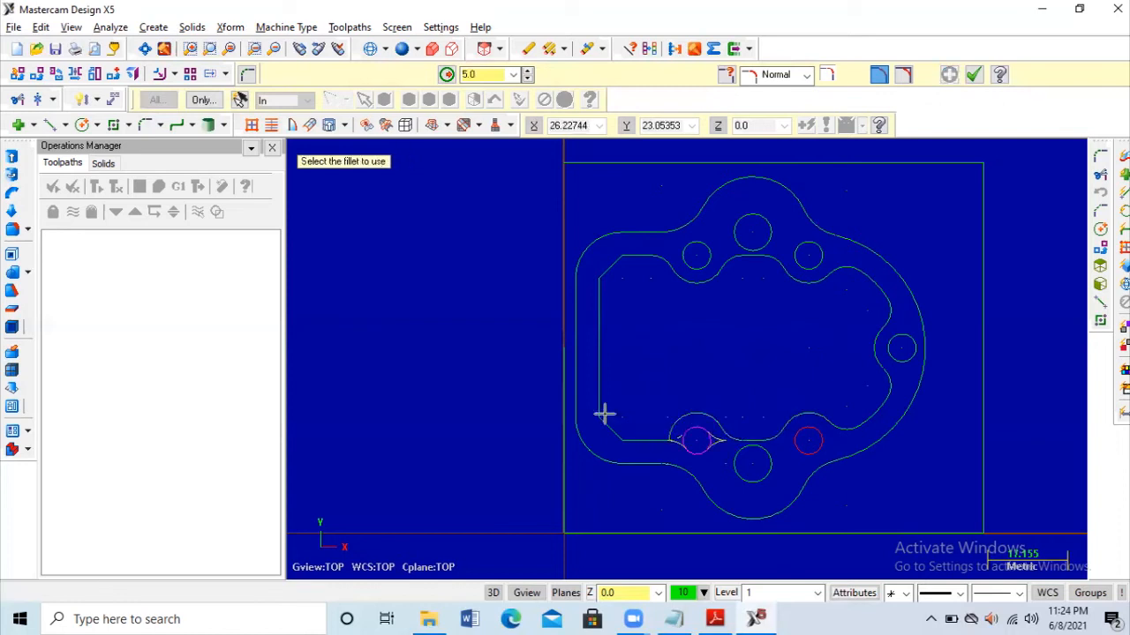
pyautogui.press('Escape')
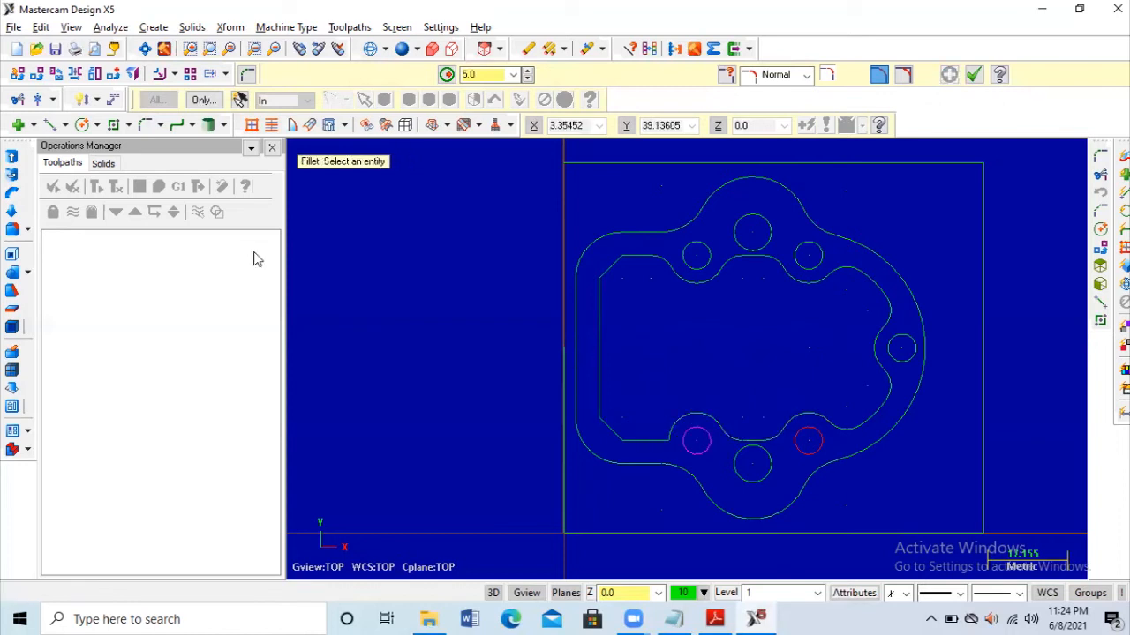
pyautogui.click(662, 436)
pyautogui.click(674, 420)
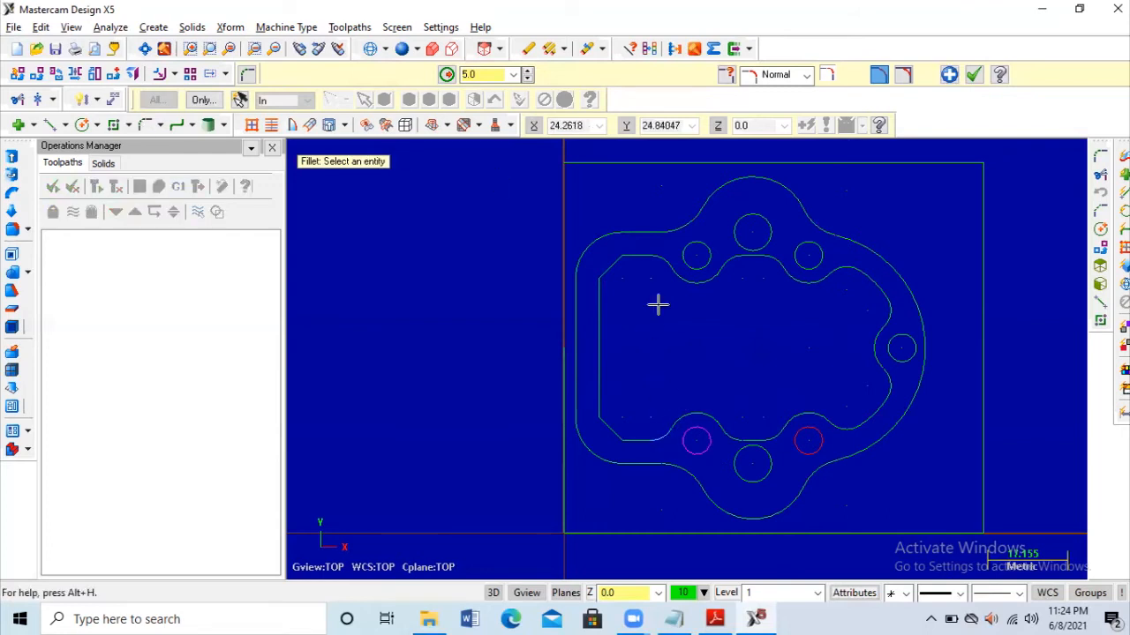
pyautogui.scroll(-1, 657, 304)
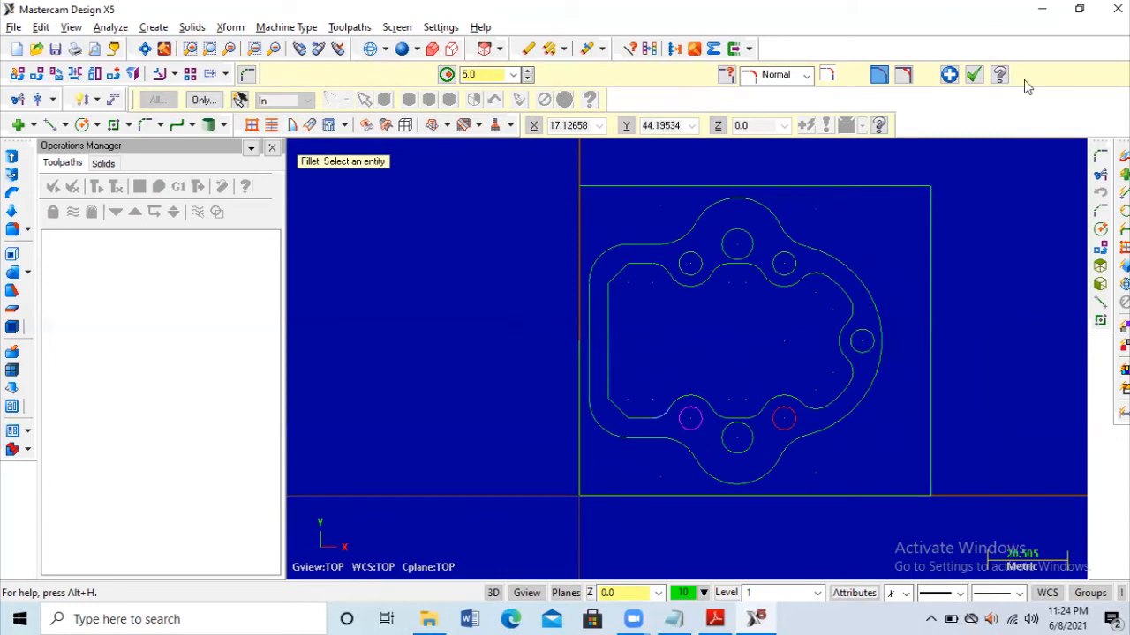
pyautogui.click(971, 78)
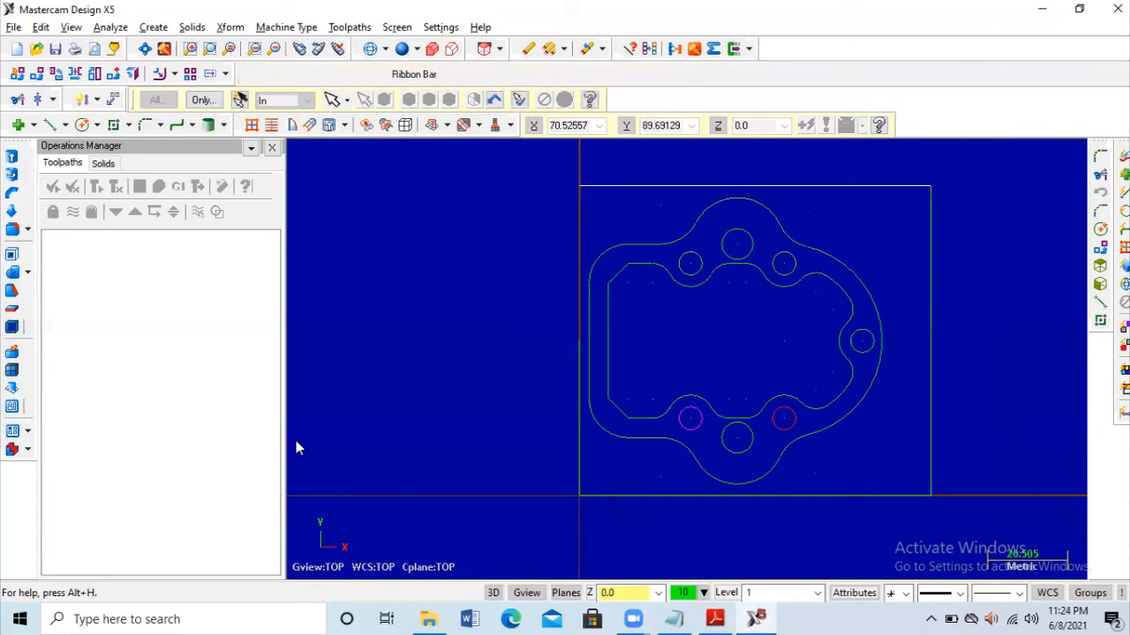
pyautogui.scroll(1, 539, 182)
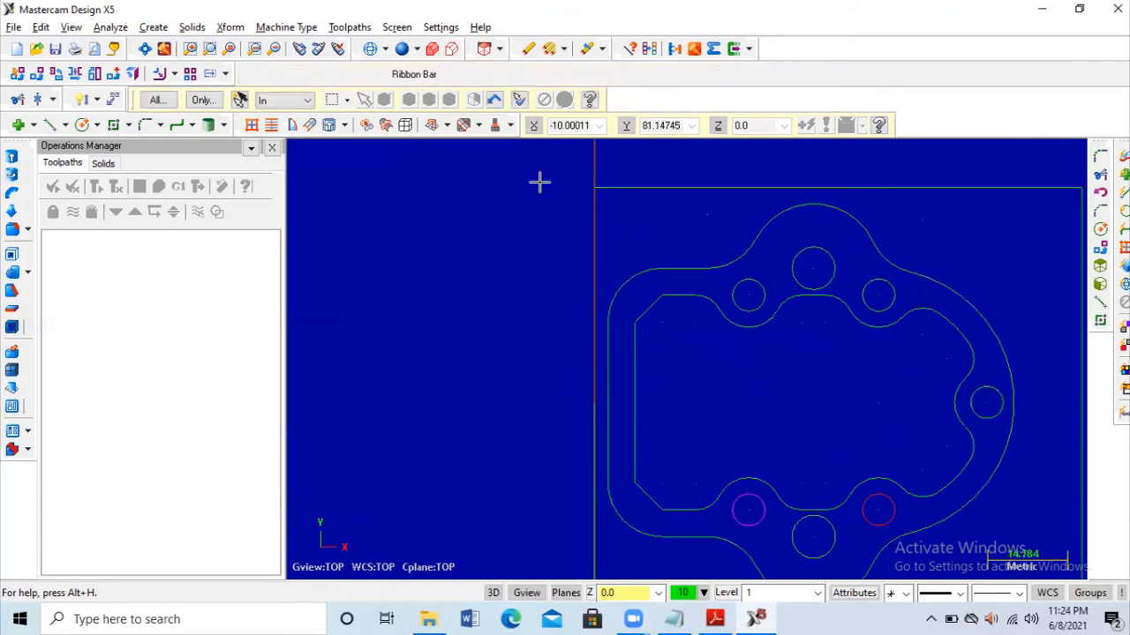
pyautogui.scroll(3, 539, 181)
pyautogui.scroll(-4, 540, 182)
pyautogui.scroll(-3, 539, 182)
pyautogui.click(529, 51)
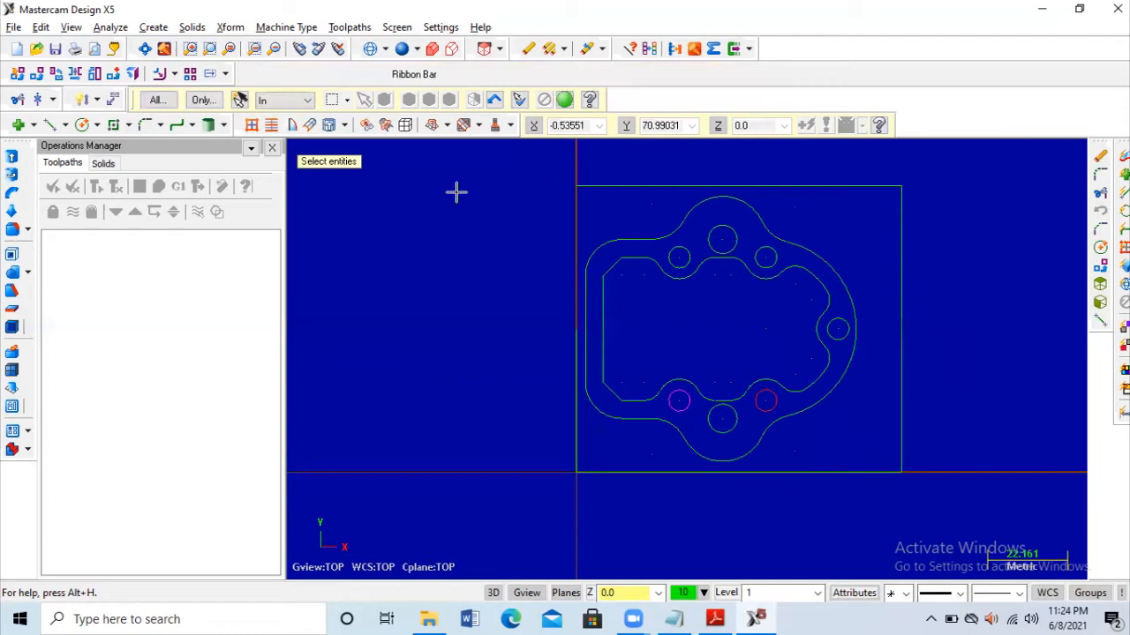
pyautogui.press('Escape')
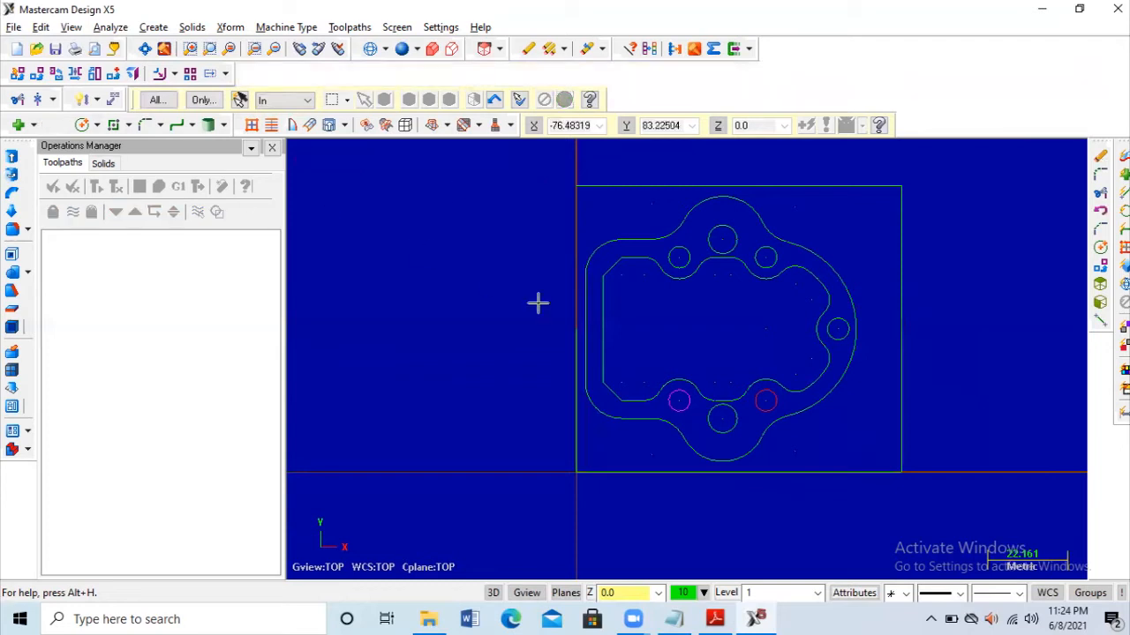
# Step: Draw a vertical line from X0 Y40 to the rectangle's upper-left corner to complete its left side
pyautogui.click(577, 329)
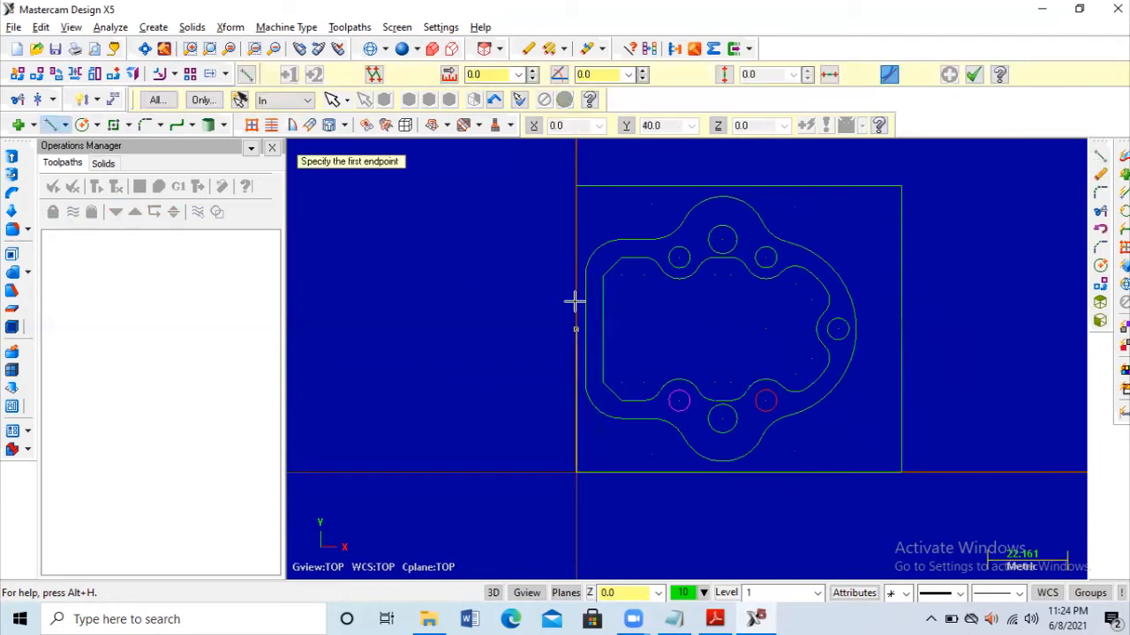
pyautogui.click(578, 188)
pyautogui.press('Escape')
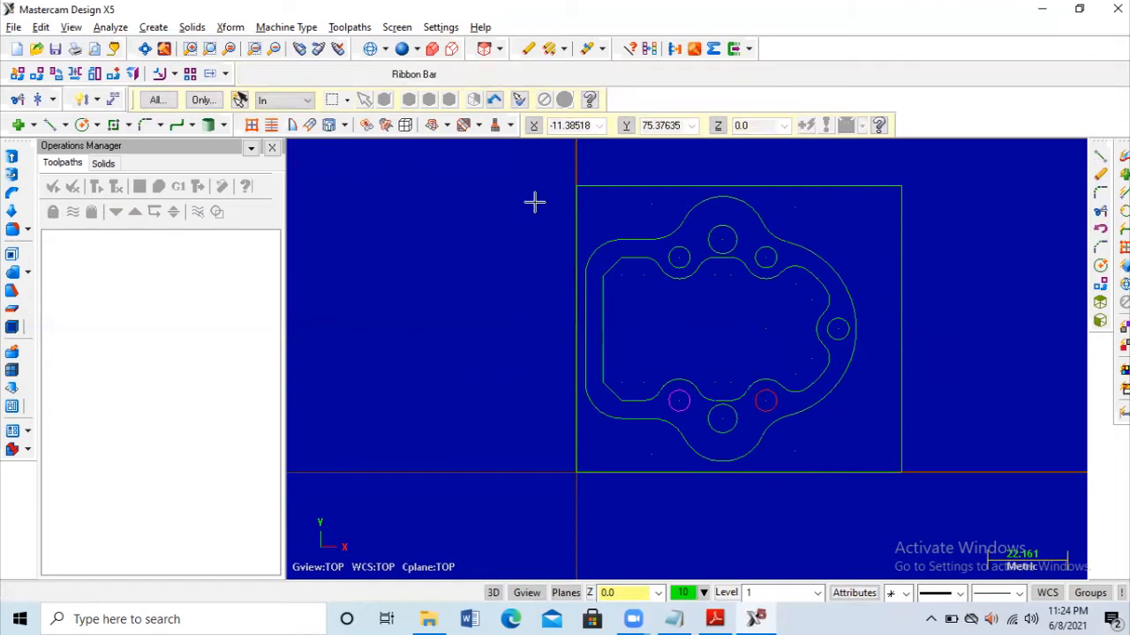
# Step: Set the machine type to the default mill
pyautogui.click(292, 29)
pyautogui.moveTo(318, 46)
pyautogui.click(391, 50)
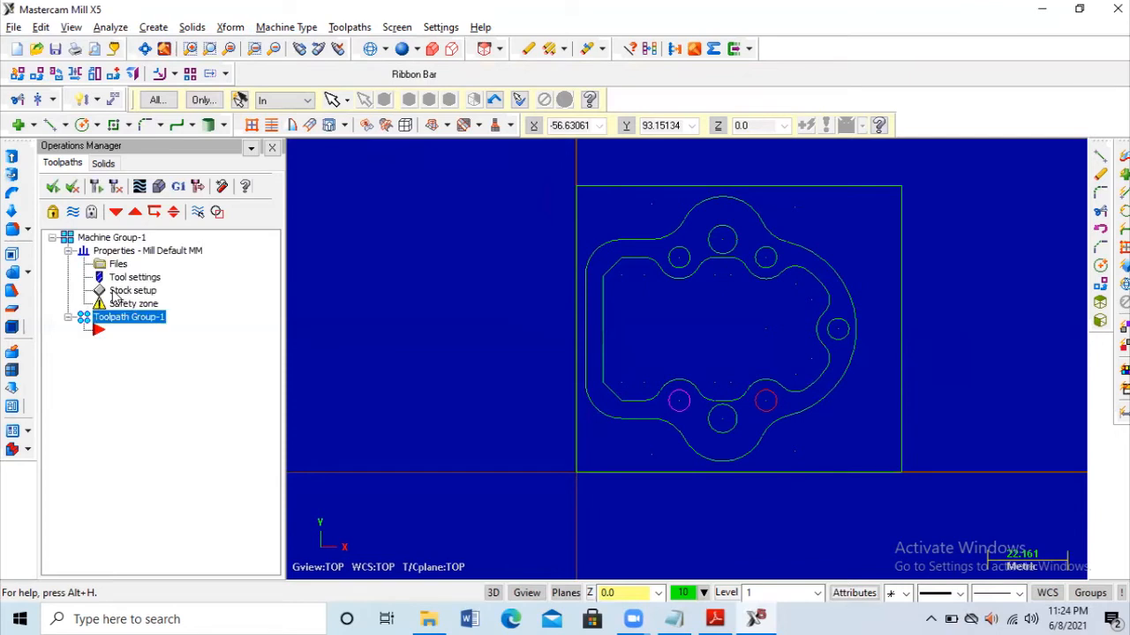
# Step: Define rectangular stock measuring 80 mm in Y, 90 mm in X and 25 mm in Z in the machine group's stock setup
pyautogui.click(114, 295)
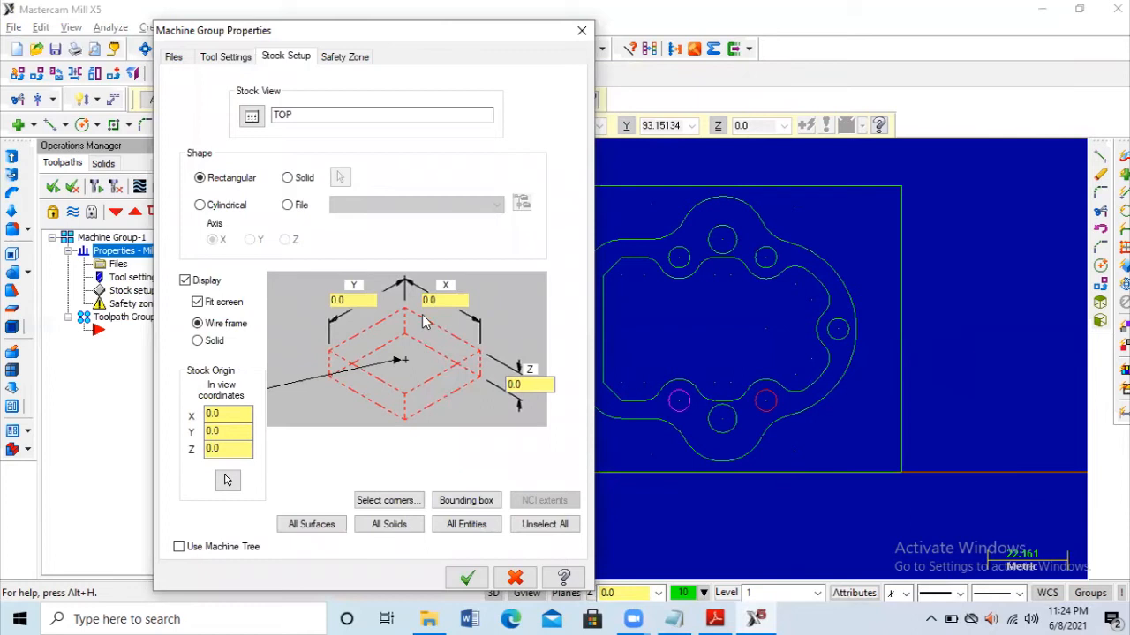
pyautogui.doubleClick(344, 300)
pyautogui.write('80')
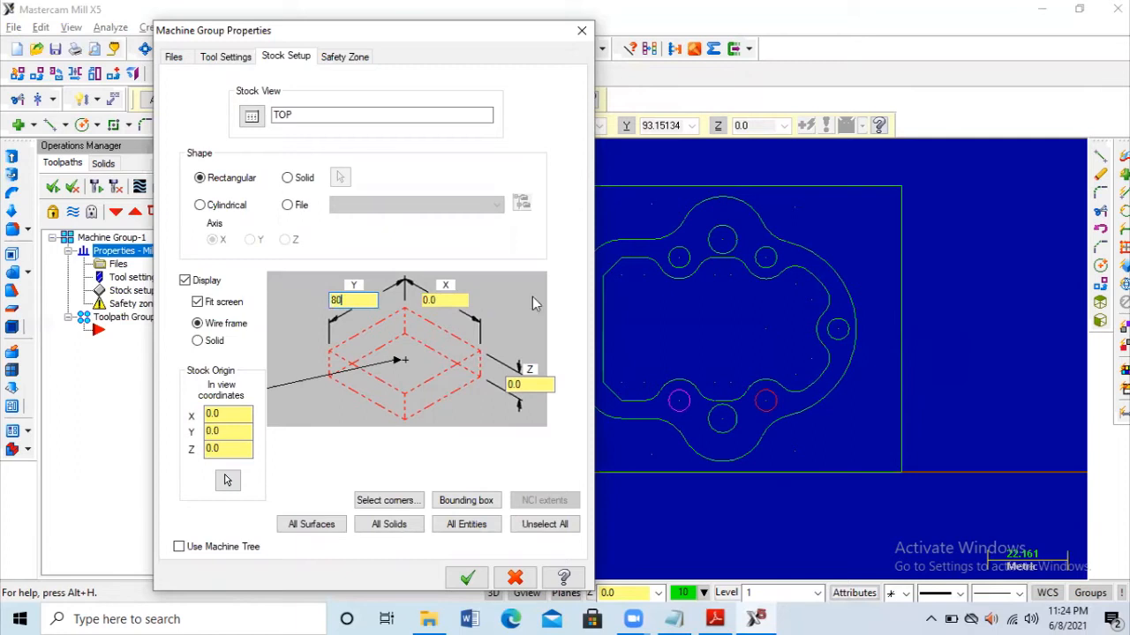
pyautogui.press('Tab')
pyautogui.write('90')
pyautogui.press('Tab')
pyautogui.write('2')
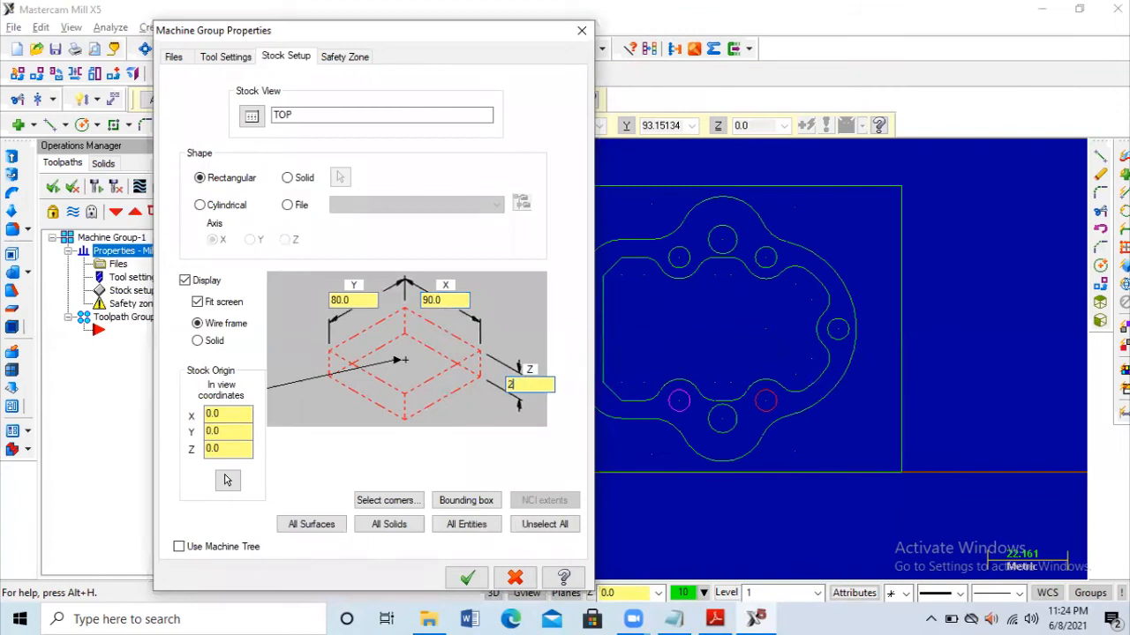
pyautogui.write('5')
# Step: Set the stock origin's X to 45 with Y centred on the part rectangle, and apply the stock setup
pyautogui.press('Tab')
pyautogui.write('45')
pyautogui.press('Tab')
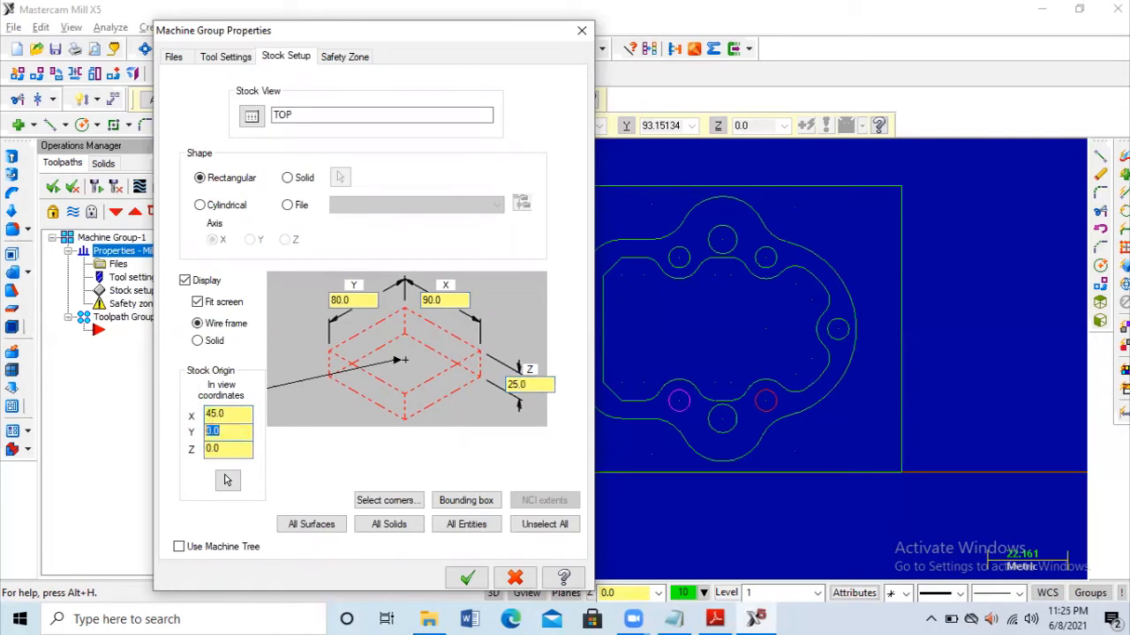
pyautogui.click(472, 578)
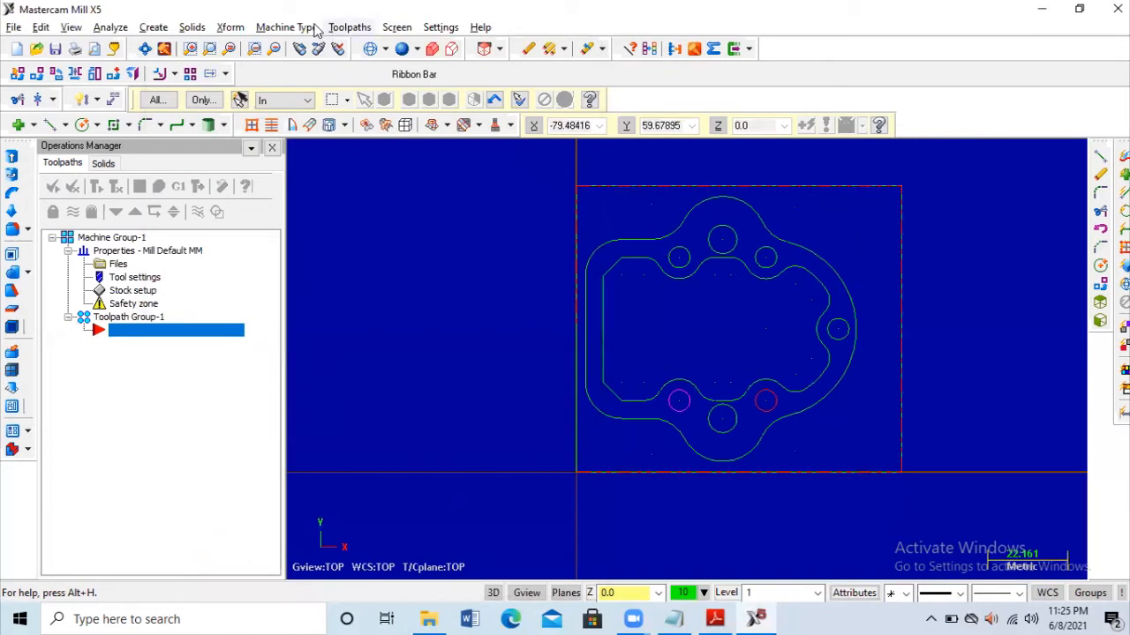
# Step: Create a facing toolpath with the NC name T, chaining the outer rectangle around the part profile
pyautogui.click(345, 27)
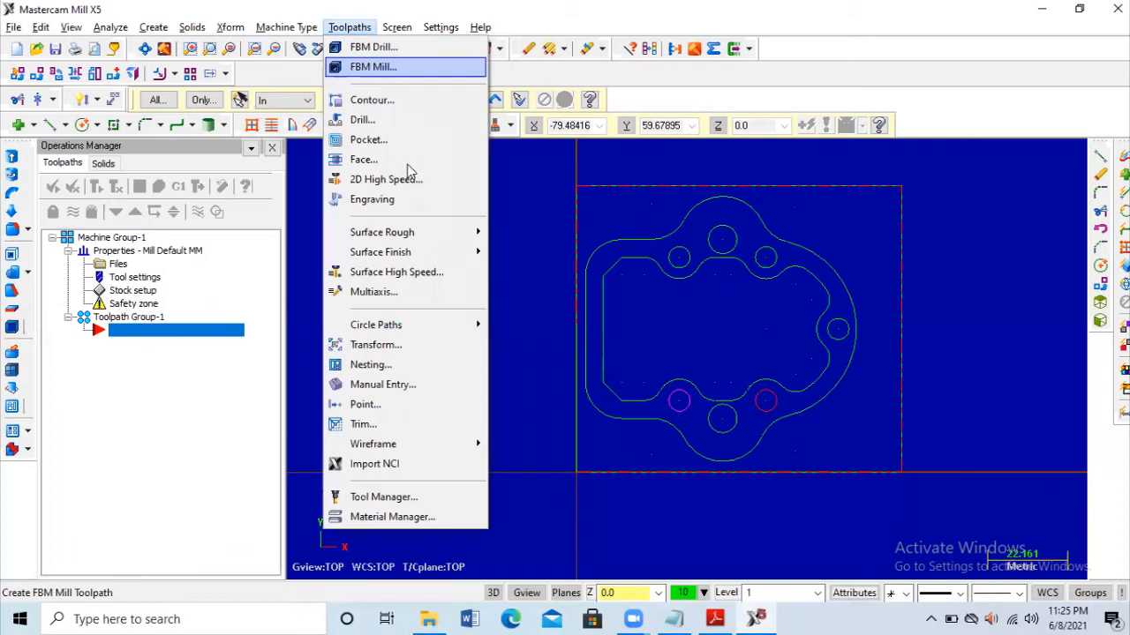
pyautogui.click(403, 160)
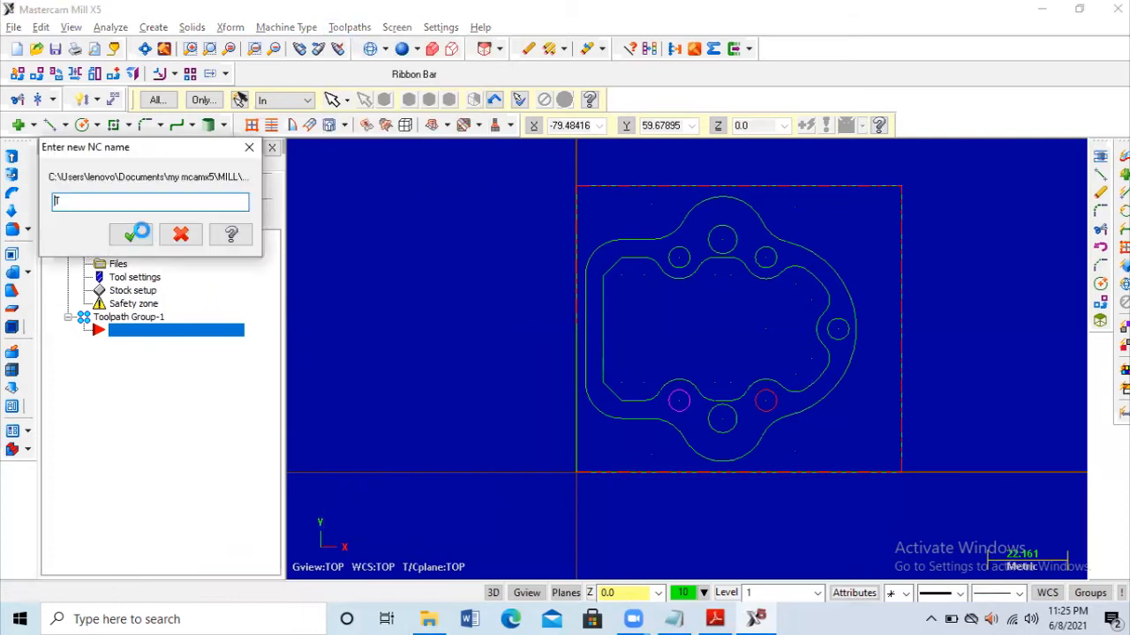
pyautogui.click(137, 233)
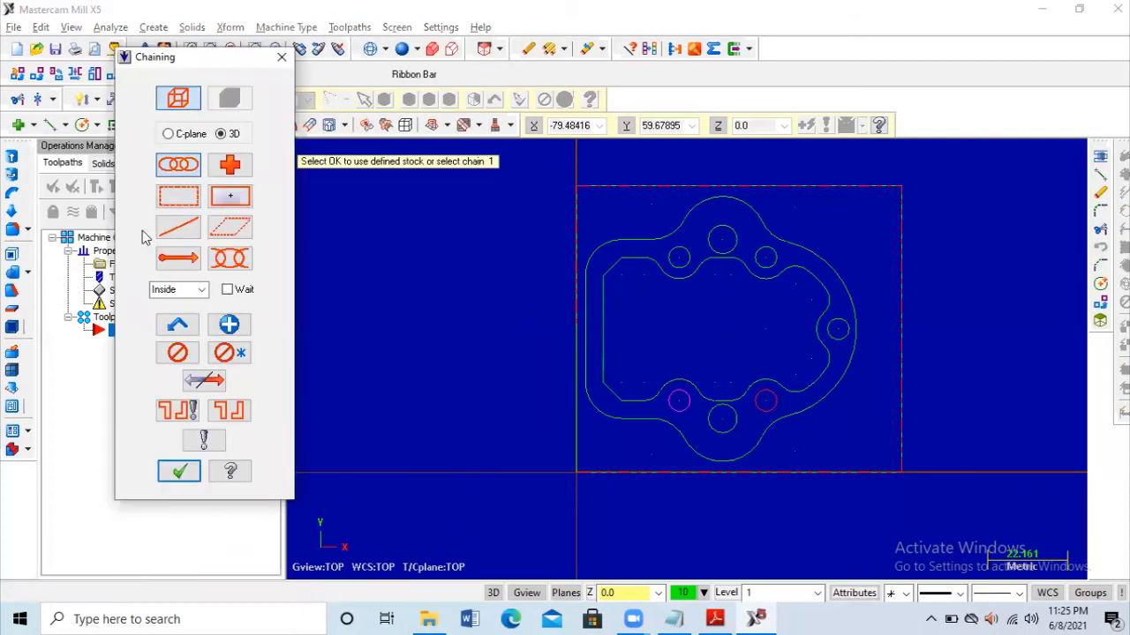
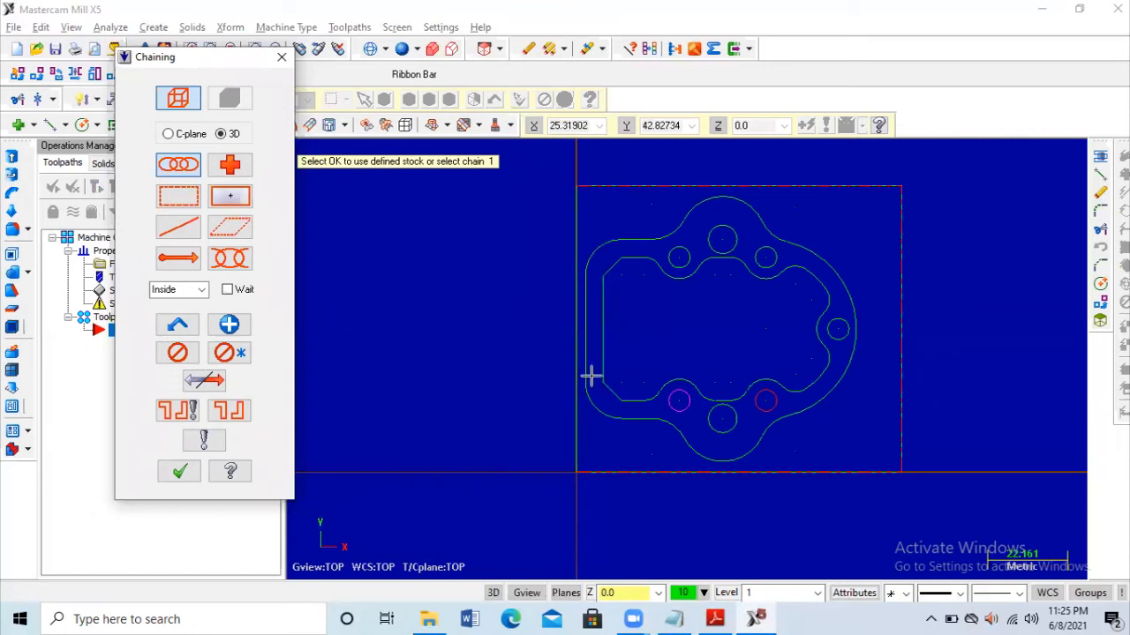
pyautogui.click(577, 253)
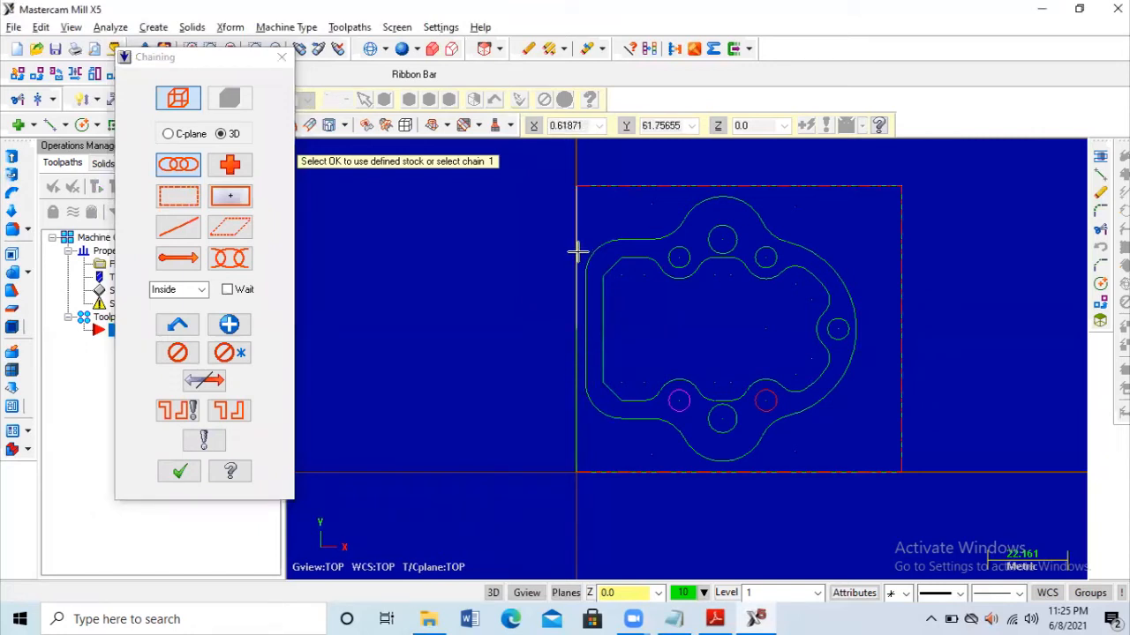
pyautogui.click(179, 468)
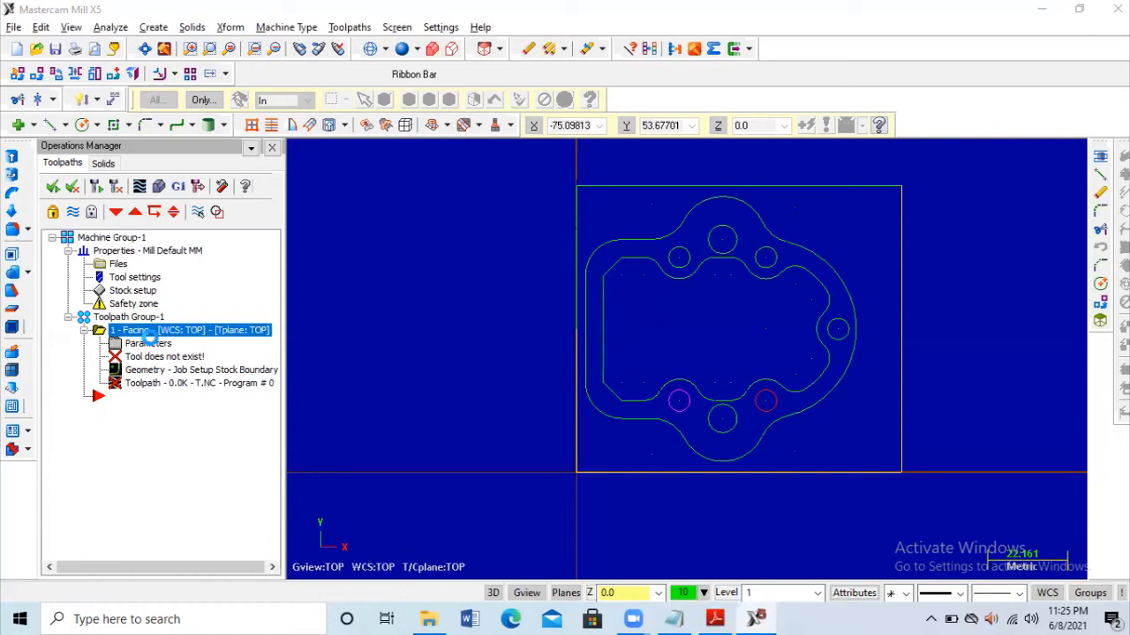
# Step: Filter the tool list to flat endmills and assign the 10 mm flat endmill from the tool library to the facing operation
pyautogui.click(149, 343)
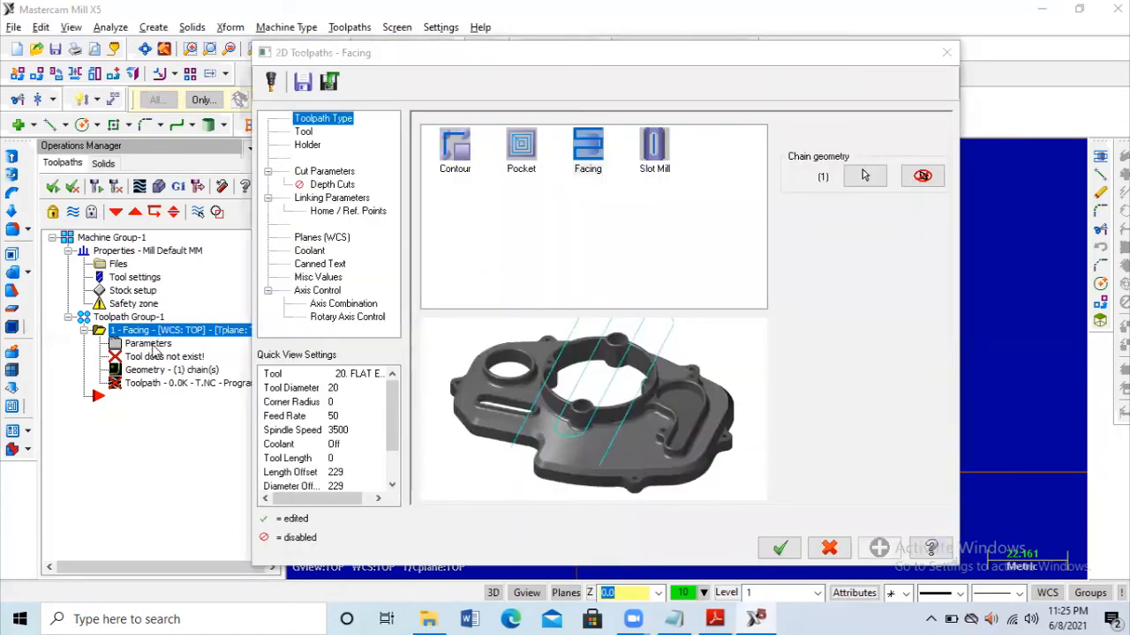
pyautogui.click(303, 132)
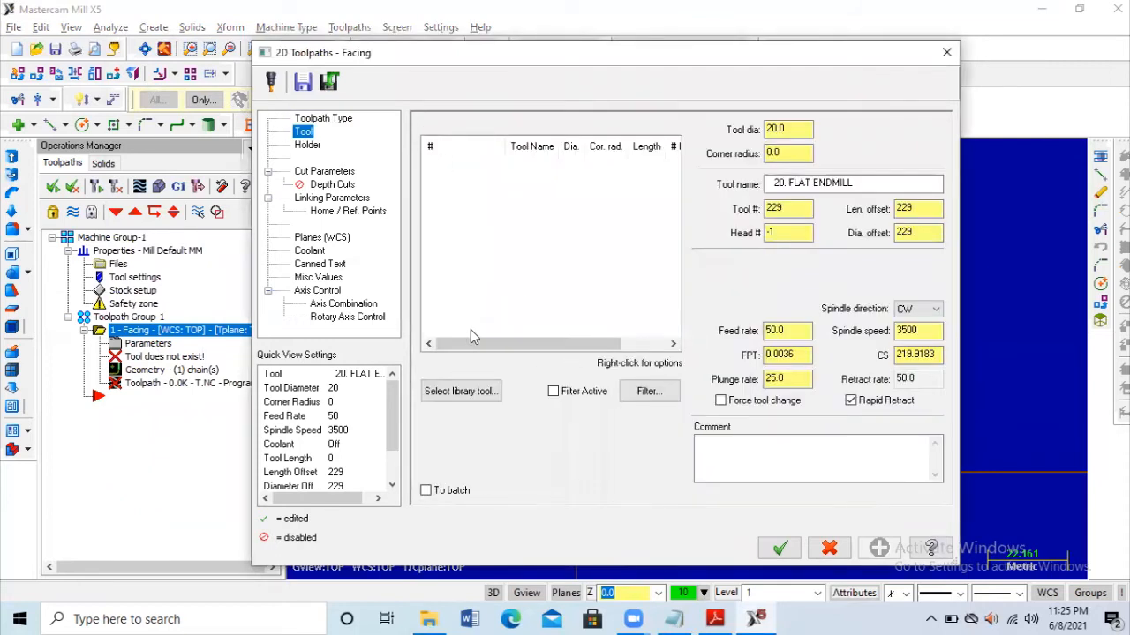
pyautogui.click(651, 394)
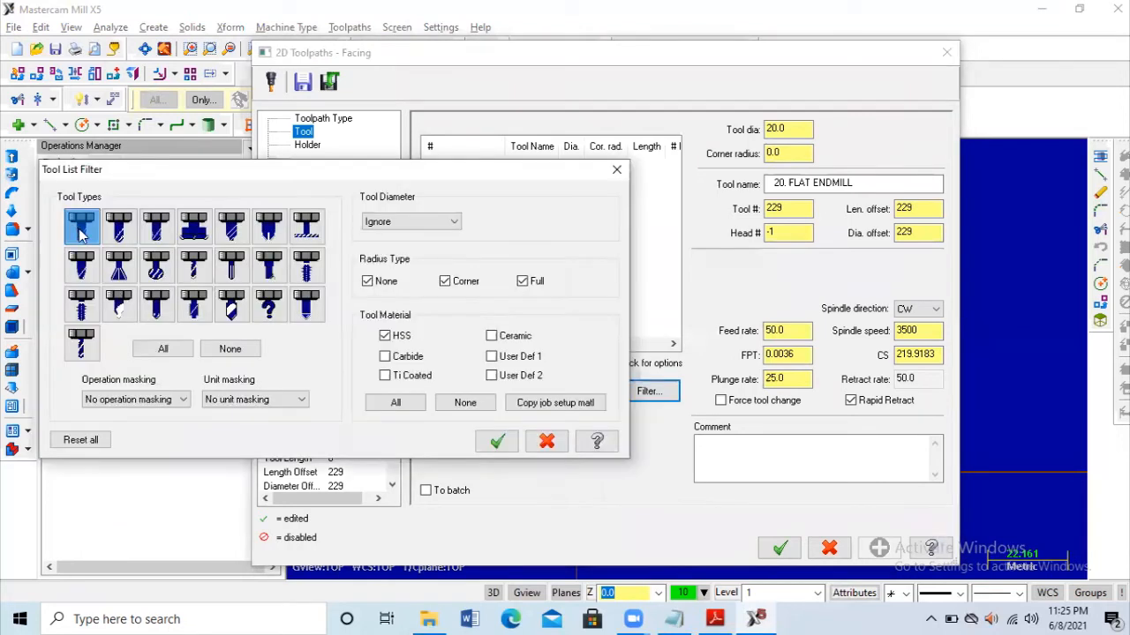
pyautogui.click(497, 444)
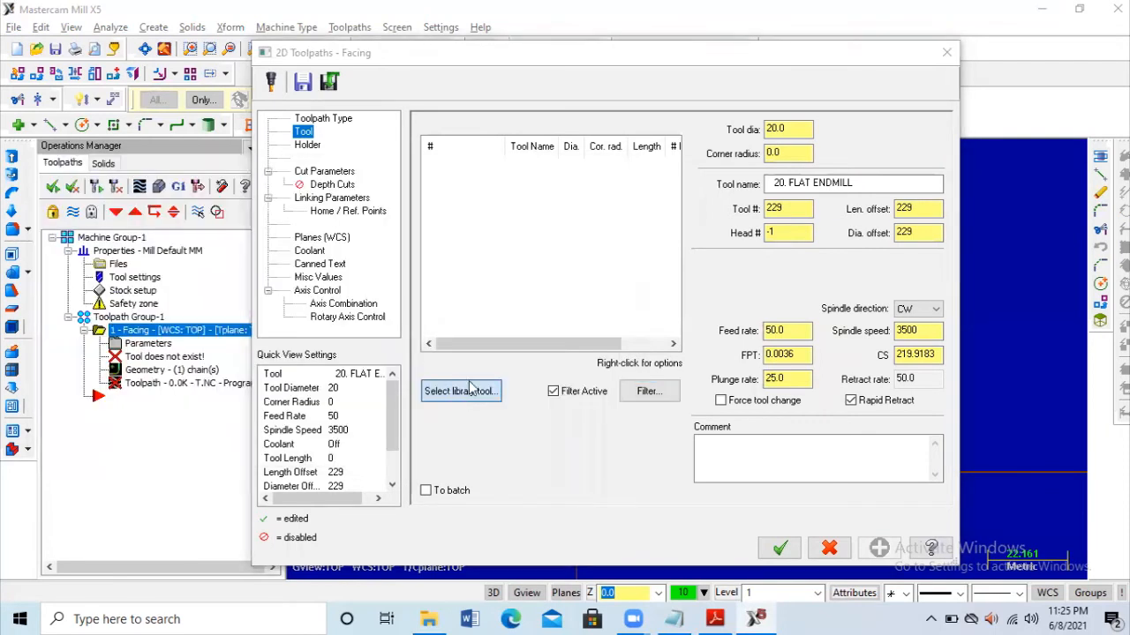
pyautogui.click(466, 394)
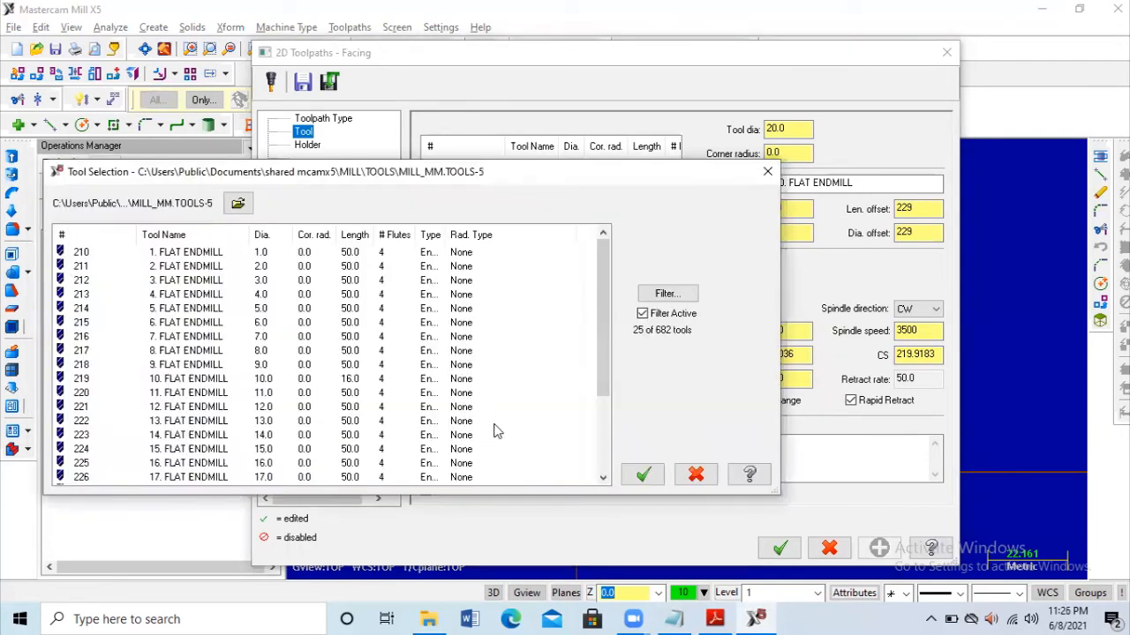
pyautogui.click(227, 378)
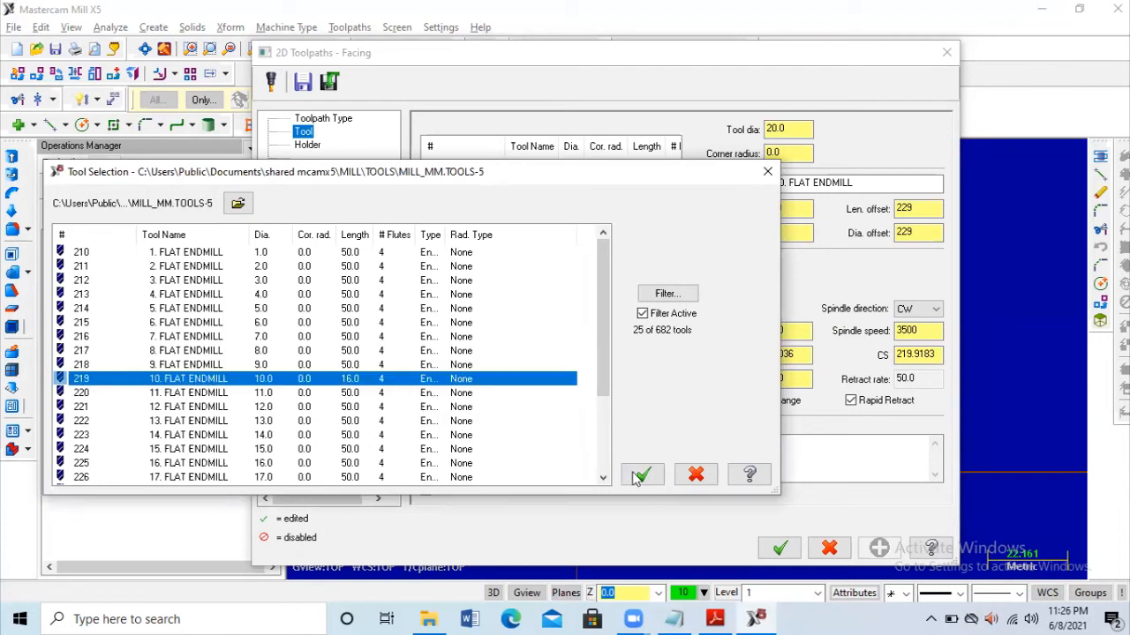
pyautogui.click(636, 476)
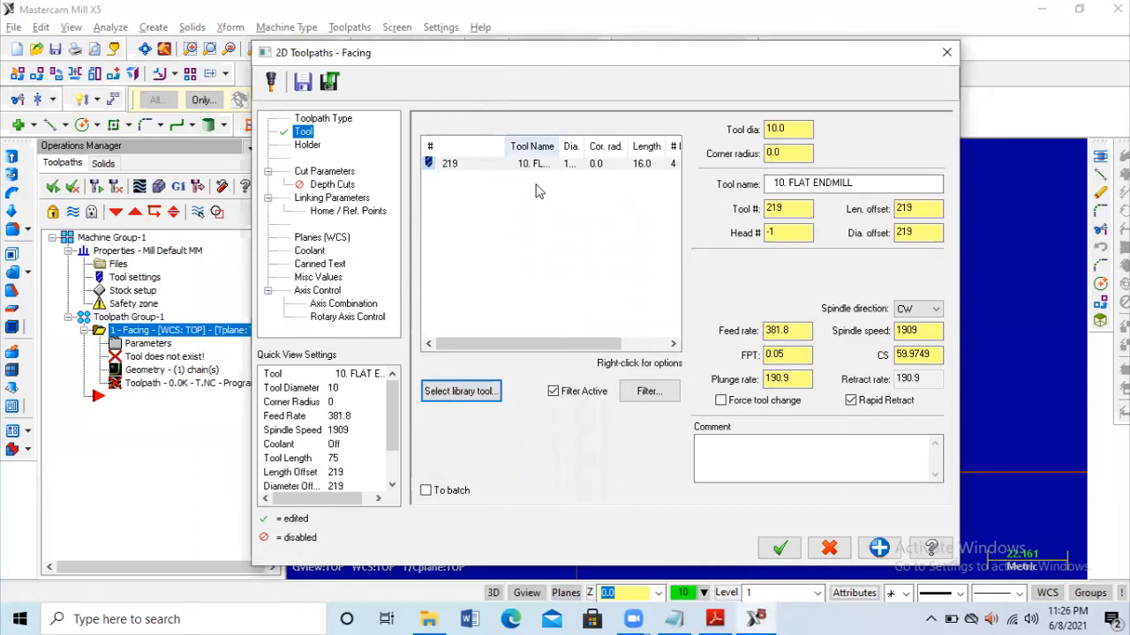
# Step: Set both the flute and shoulder lengths of the 10 mm flat endmill to 25 mm in its tool definition
pyautogui.click(475, 165)
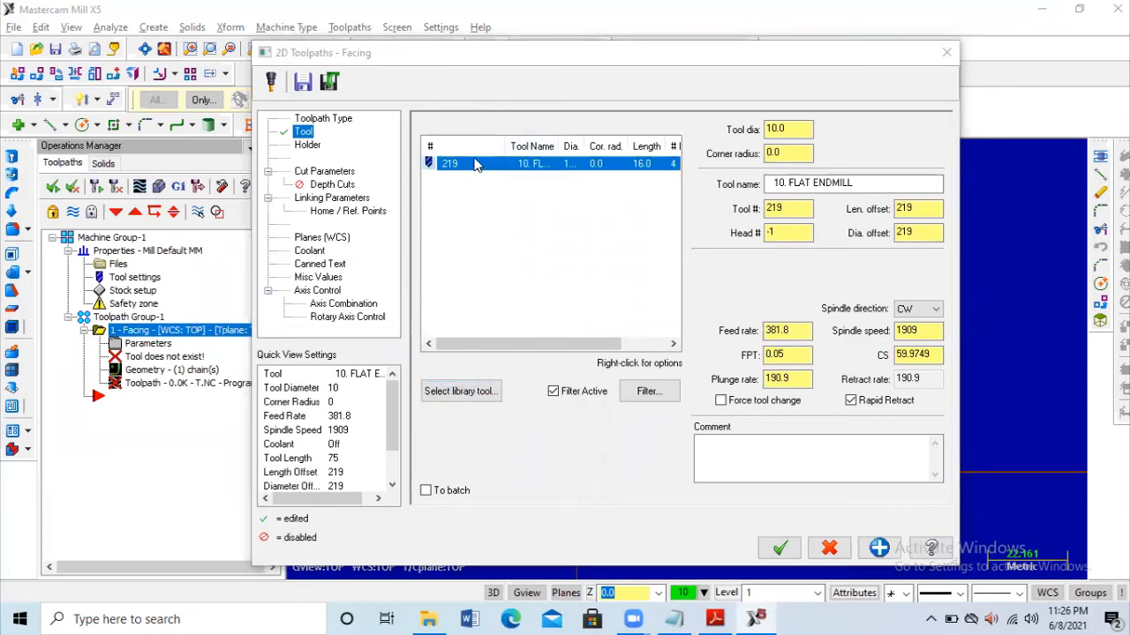
pyautogui.doubleClick(475, 165)
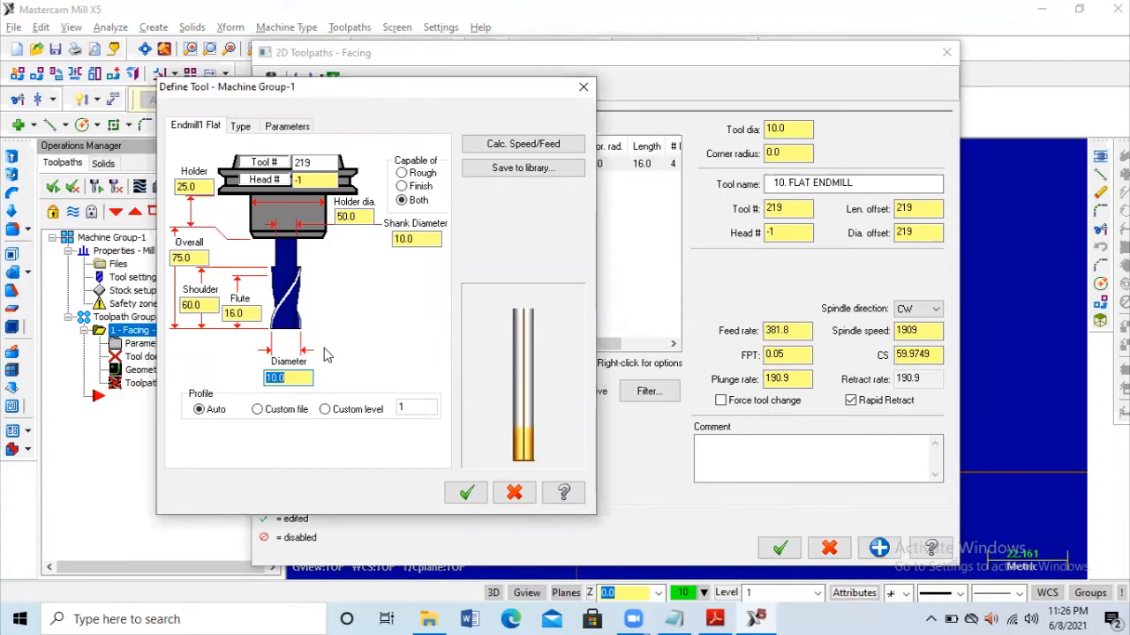
pyautogui.click(241, 315)
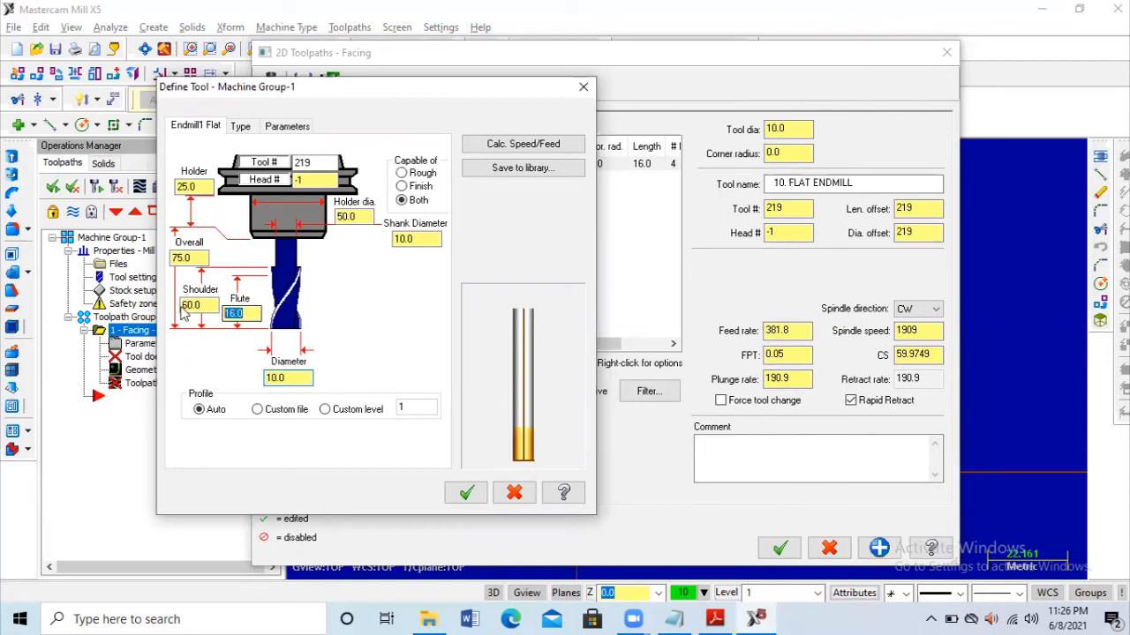
pyautogui.write('25')
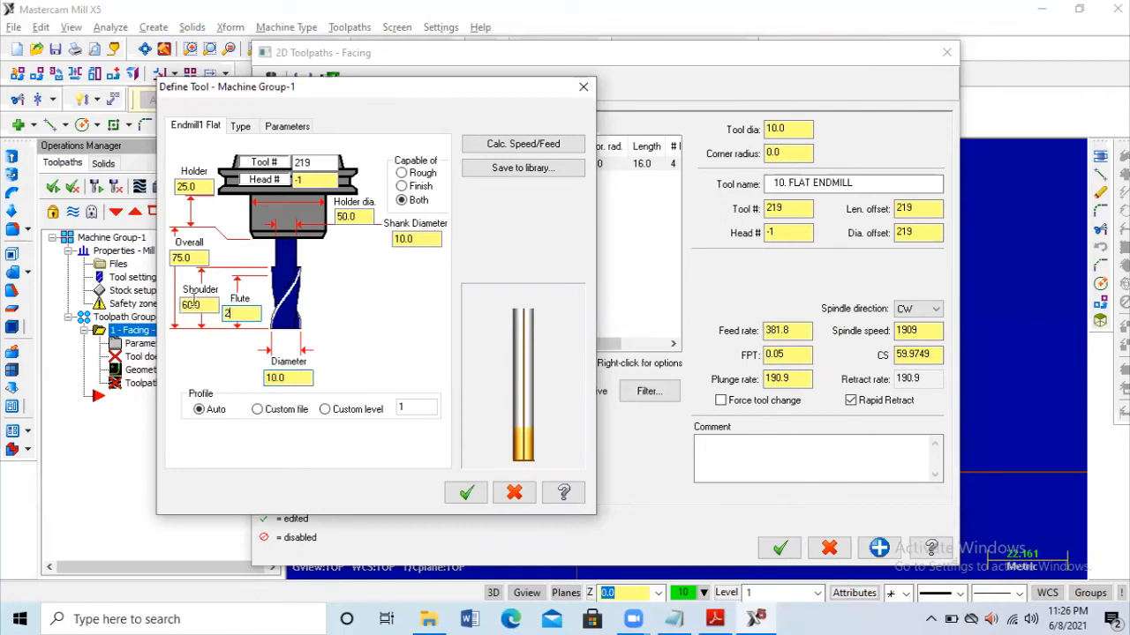
pyautogui.press('Tab')
pyautogui.write('25')
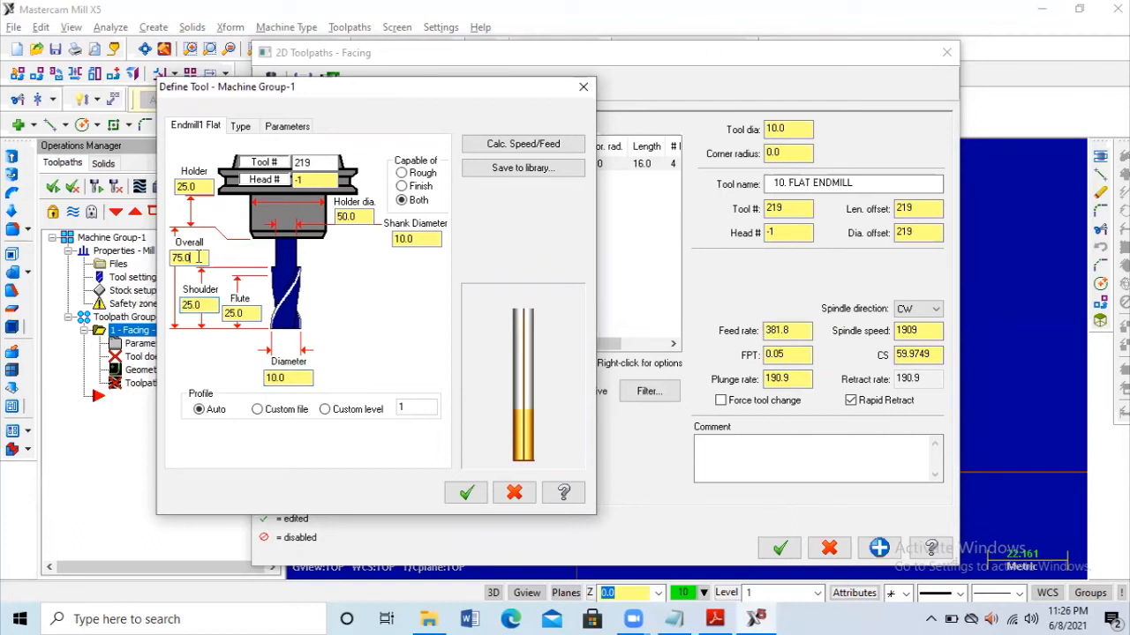
# Step: Set the endmill's feed rate to 432, plunge rate to 1000, retract rate to 2000 and spindle speed to 1000, and apply the definition
pyautogui.click(300, 126)
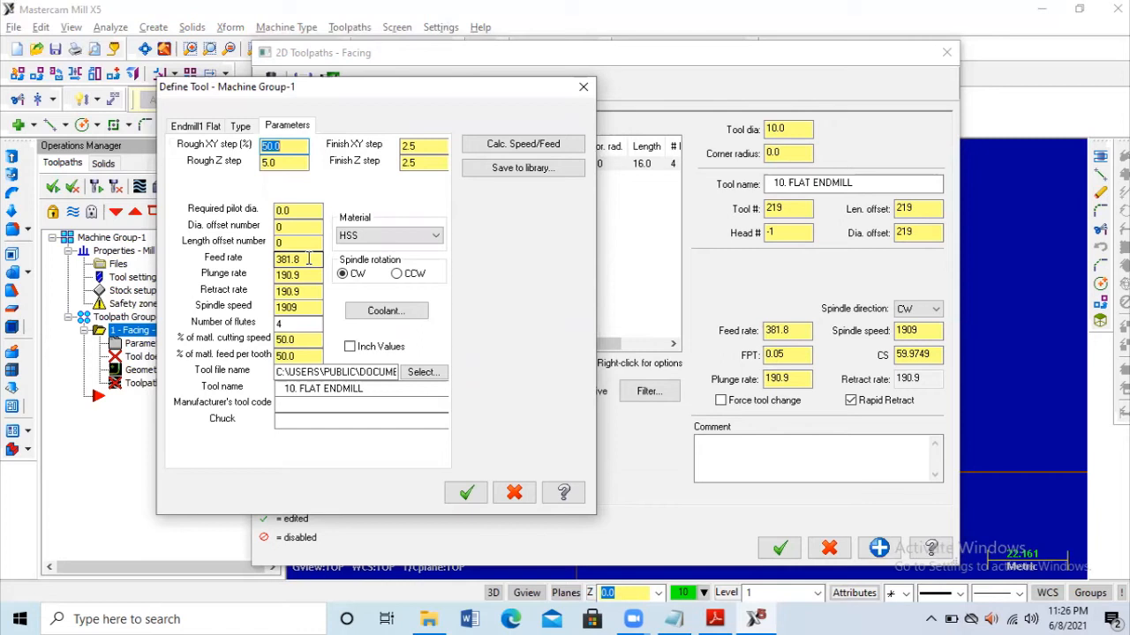
pyautogui.doubleClick(291, 259)
pyautogui.write('432')
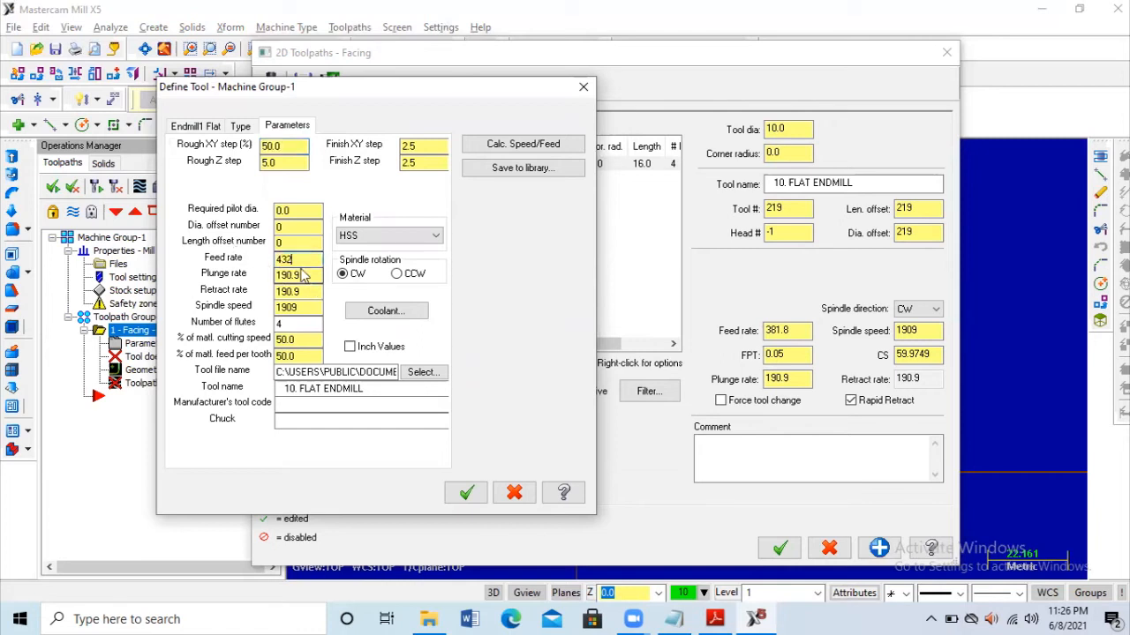
pyautogui.write('.0')
pyautogui.moveTo(305, 274); pyautogui.dragTo(261, 272)
pyautogui.write('1000.0')
pyautogui.press('Tab')
pyautogui.write('2000.0')
pyautogui.press('Tab')
pyautogui.write('1000')
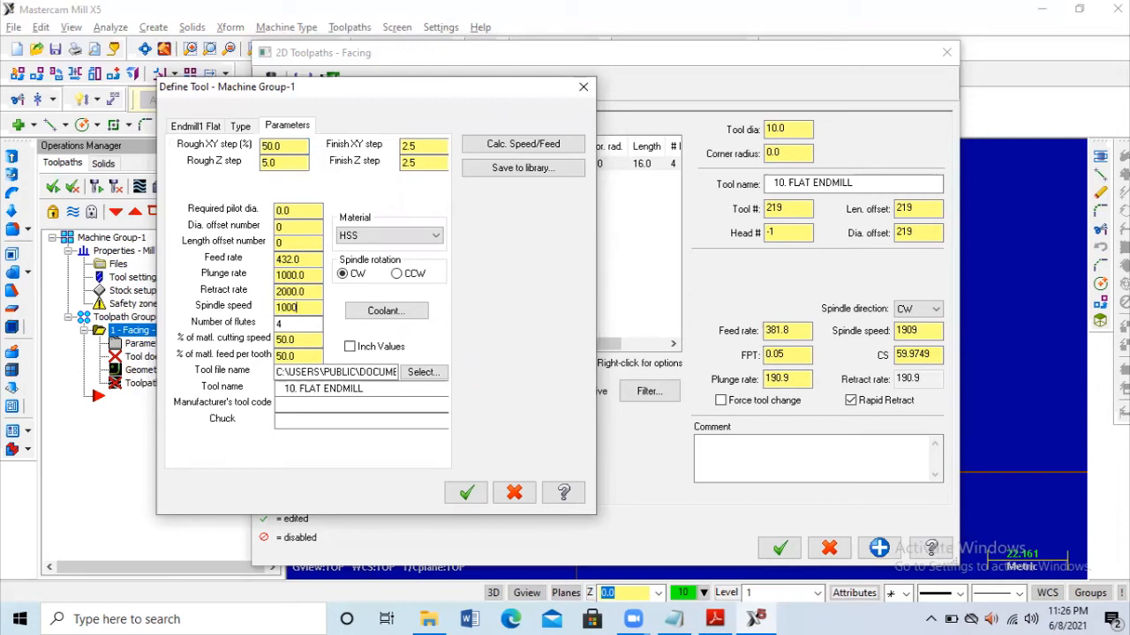
pyautogui.click(468, 494)
# Step: Load the BT30 holder library and choose holder B2S4-0750 for the facing tool
pyautogui.click(308, 145)
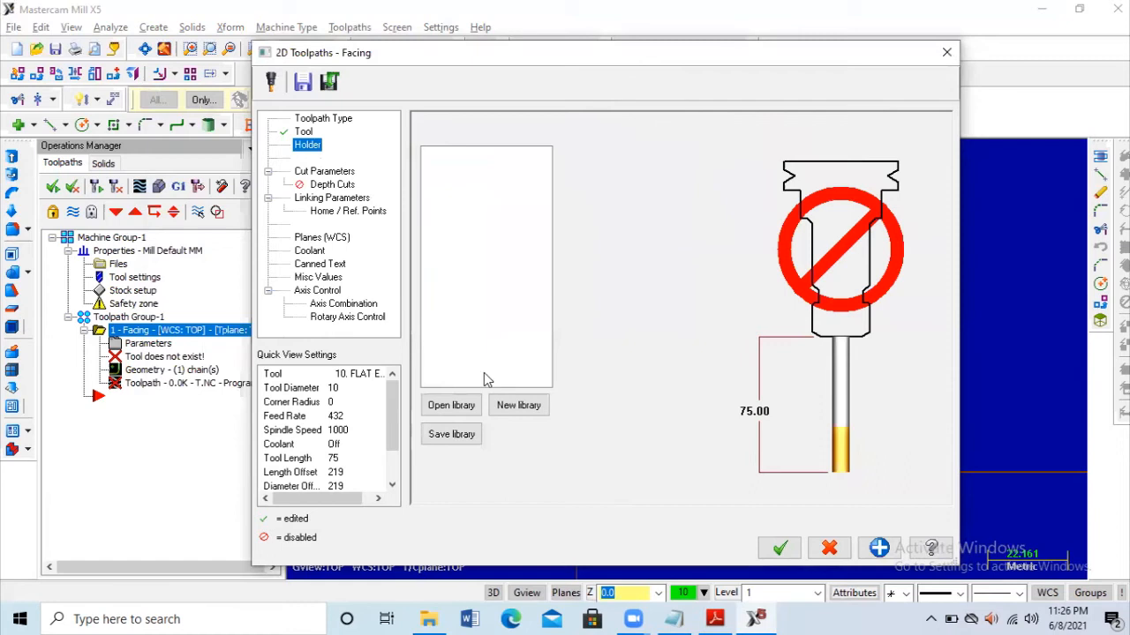
pyautogui.click(472, 408)
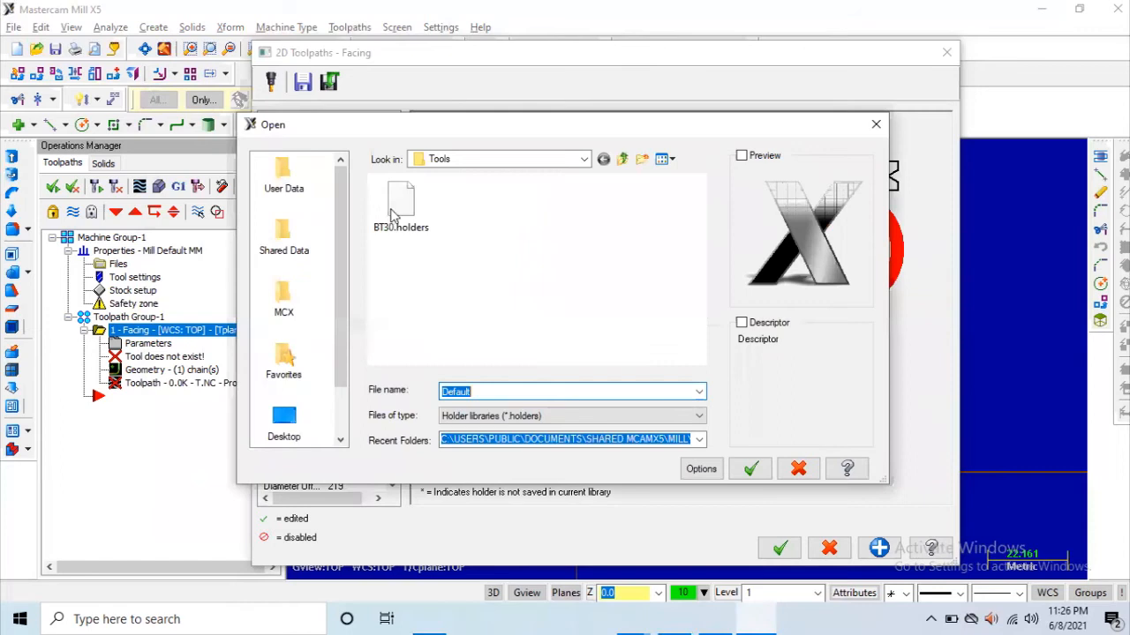
pyautogui.click(397, 212)
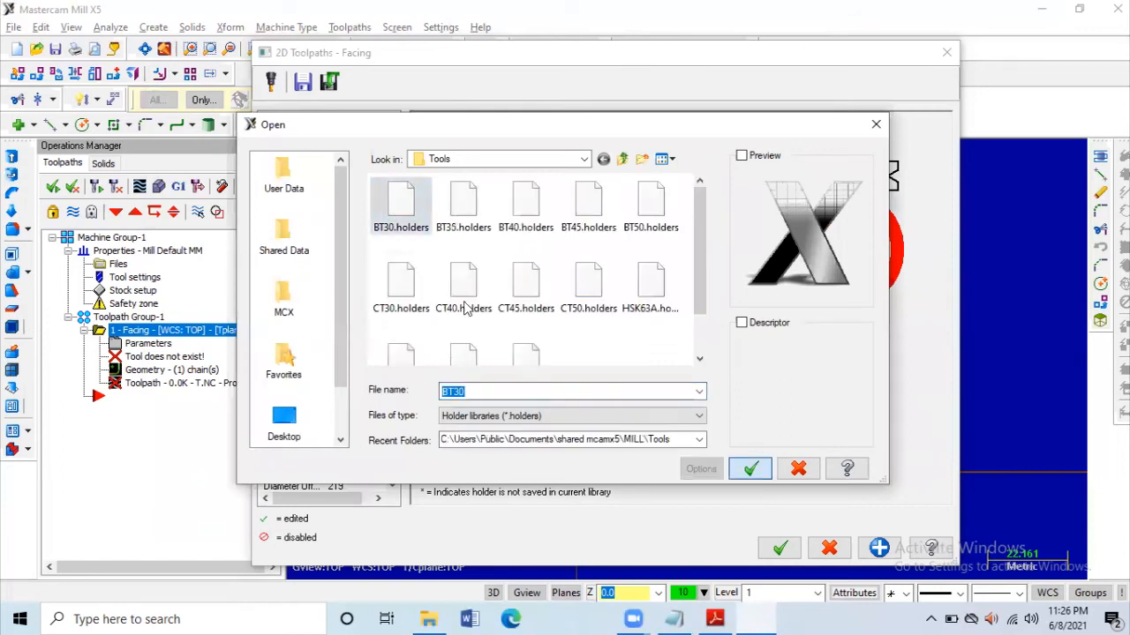
pyautogui.press('Return')
pyautogui.scroll(-3, 466, 306)
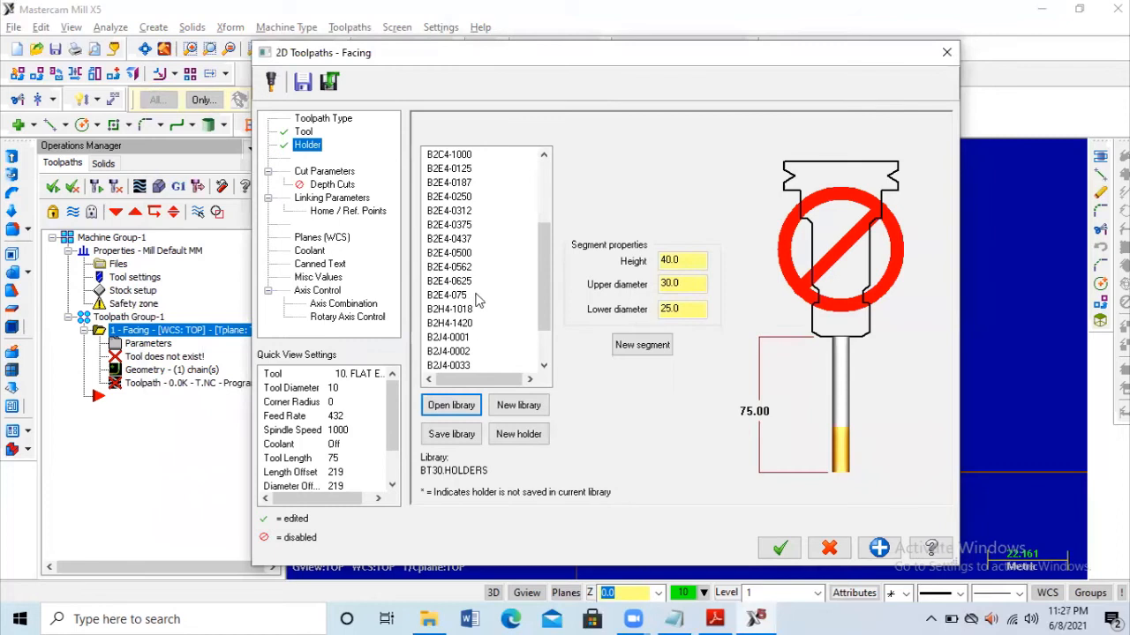
pyautogui.click(454, 157)
pyautogui.scroll(-2, 482, 339)
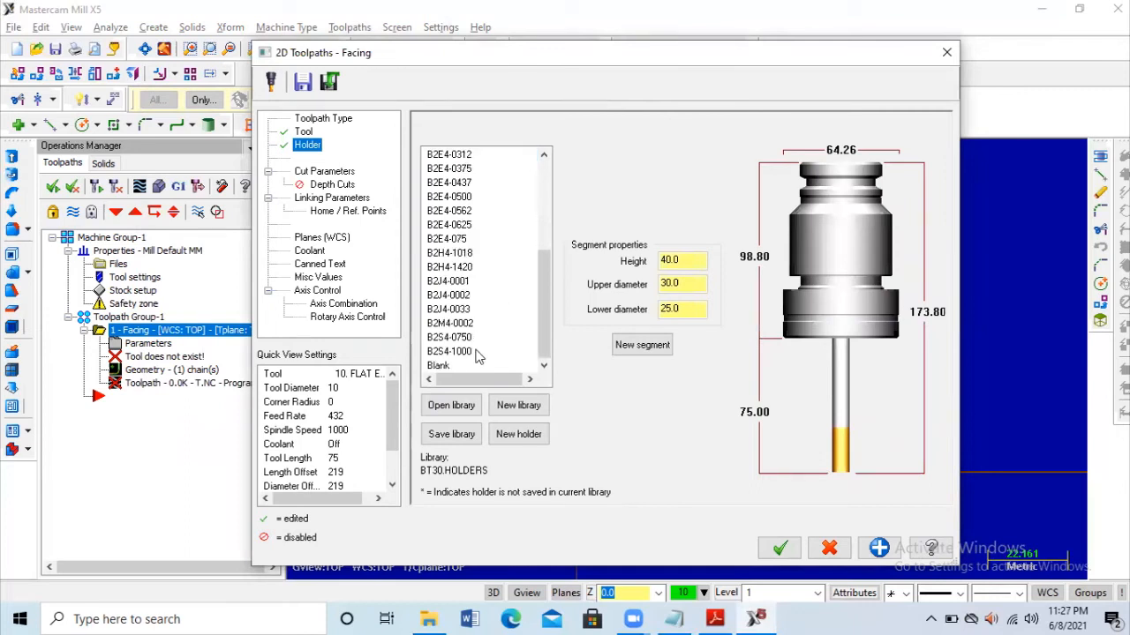
pyautogui.click(473, 352)
pyautogui.press('Up')
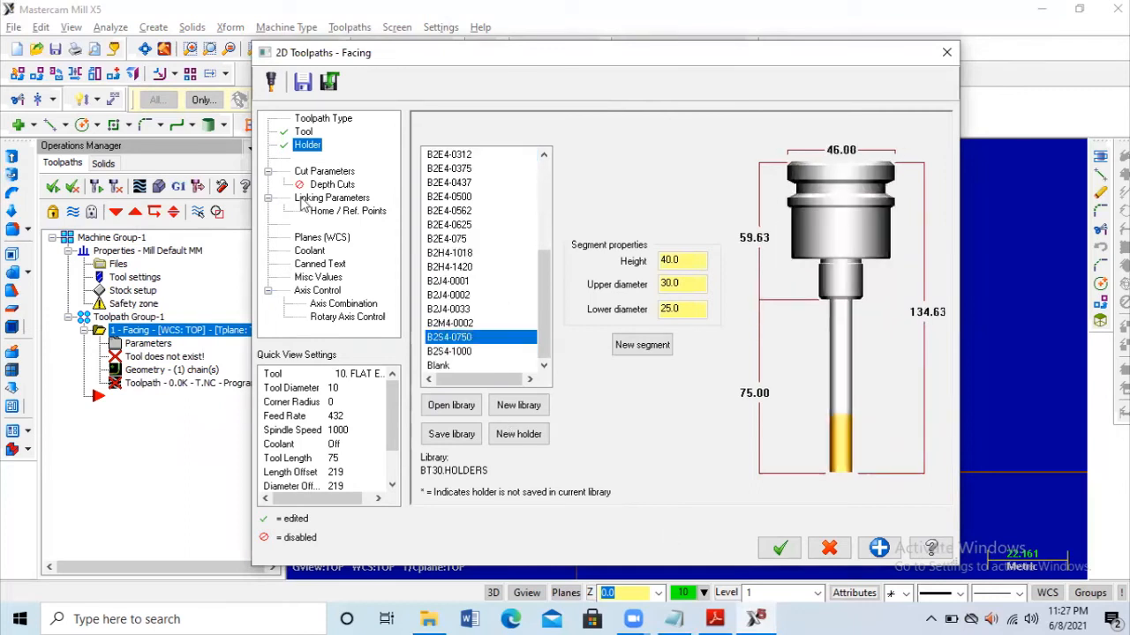
# Step: Enable depth cuts in the facing operation's cut parameters
pyautogui.click(310, 173)
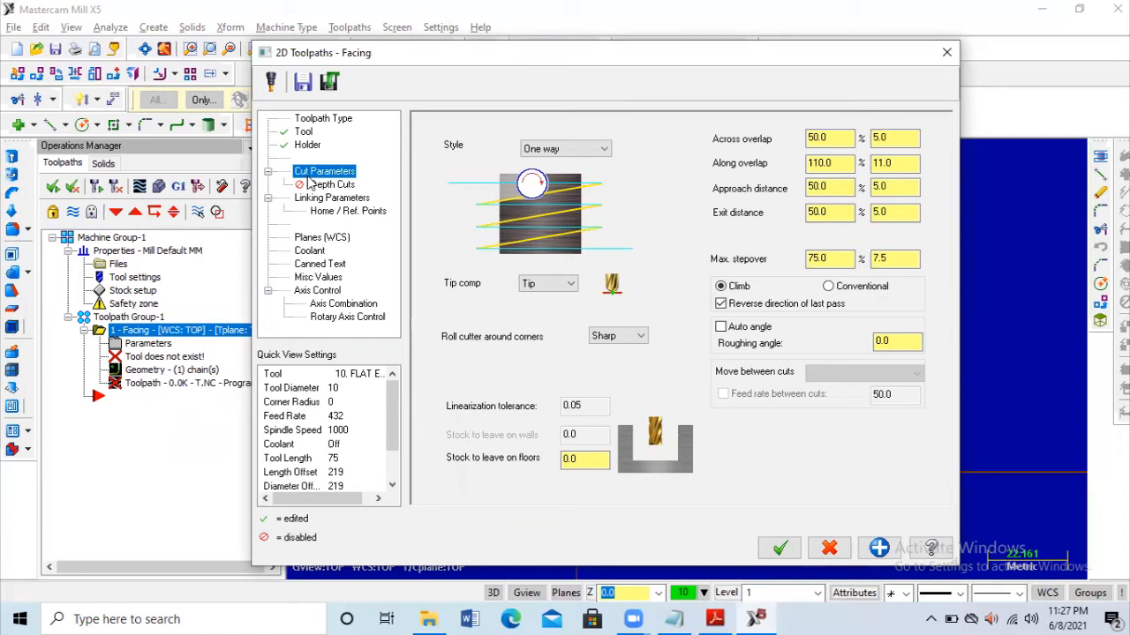
pyautogui.click(332, 184)
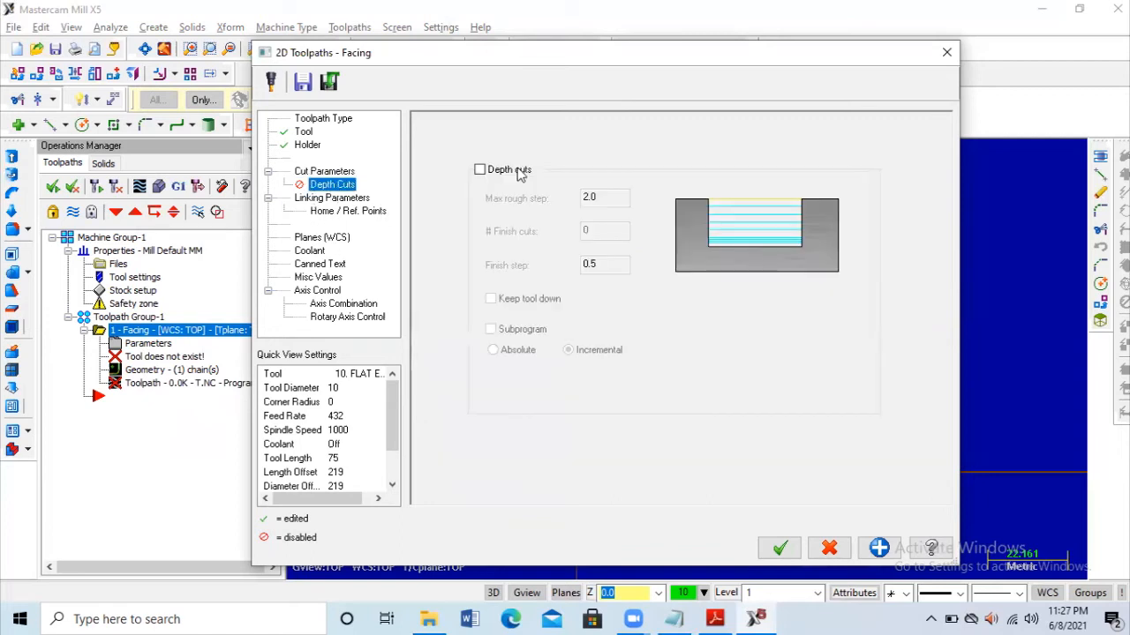
pyautogui.click(520, 174)
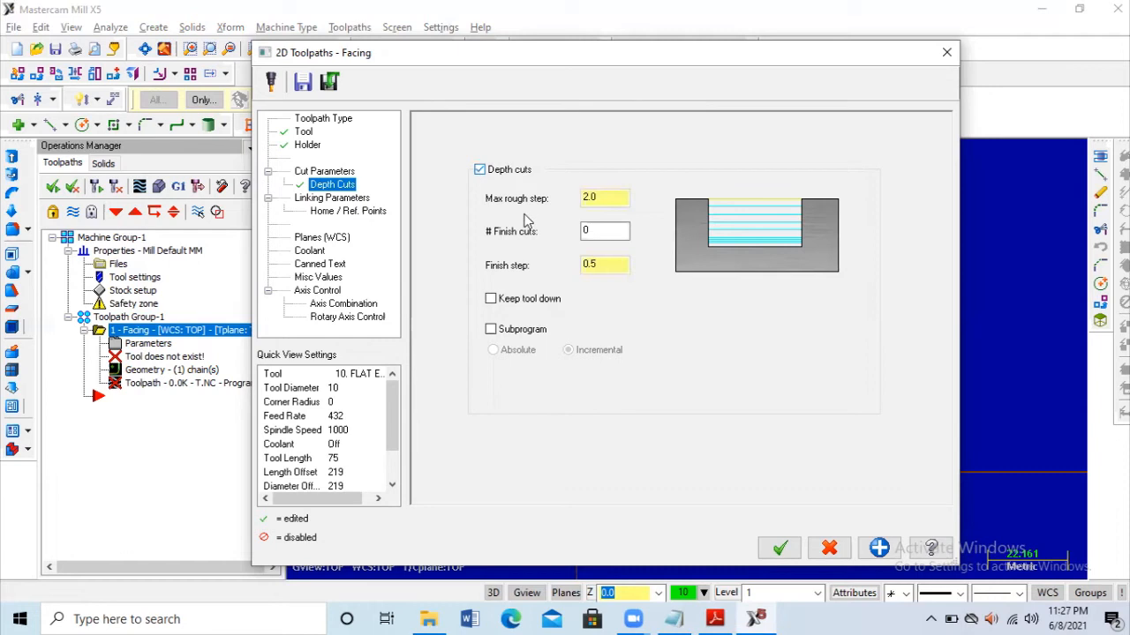
# Step: Set retract, feed plane and depth to absolute in the linking parameters with a depth of 3, and generate the facing toolpath
pyautogui.click(360, 199)
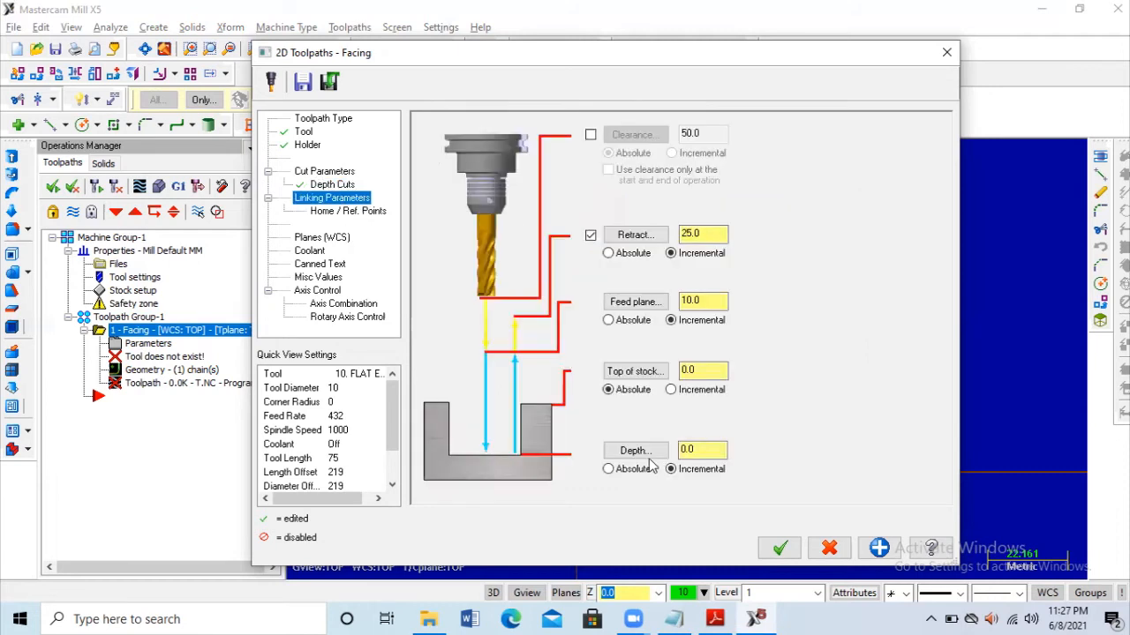
pyautogui.click(608, 253)
pyautogui.click(693, 446)
pyautogui.moveTo(695, 449); pyautogui.dragTo(642, 445)
pyautogui.write('3')
pyautogui.press('Return')
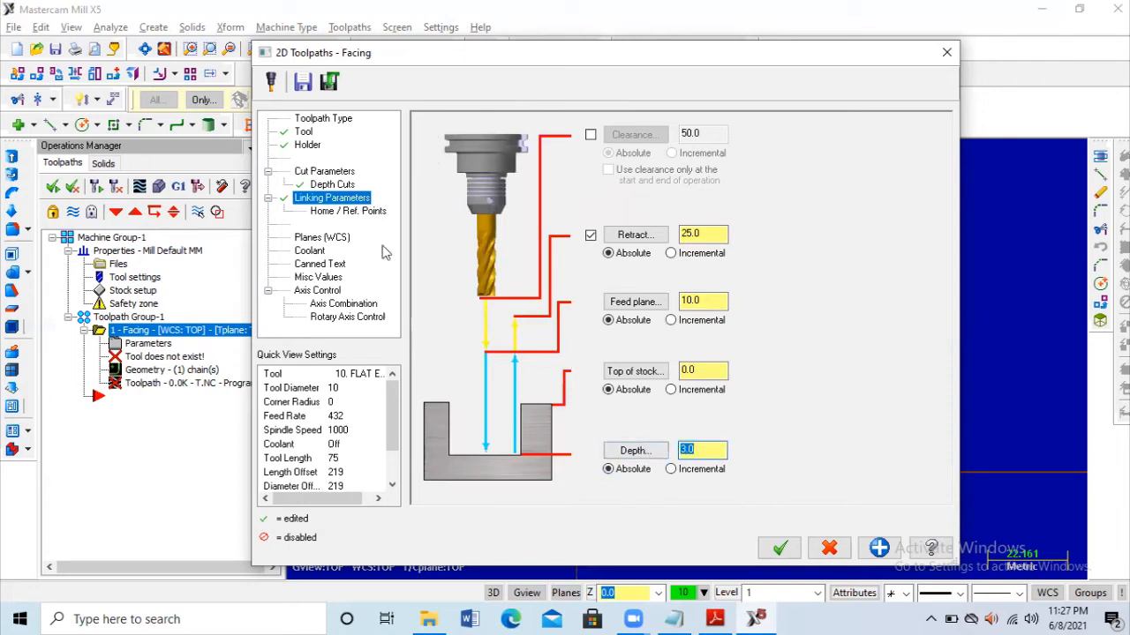
pyautogui.click(332, 184)
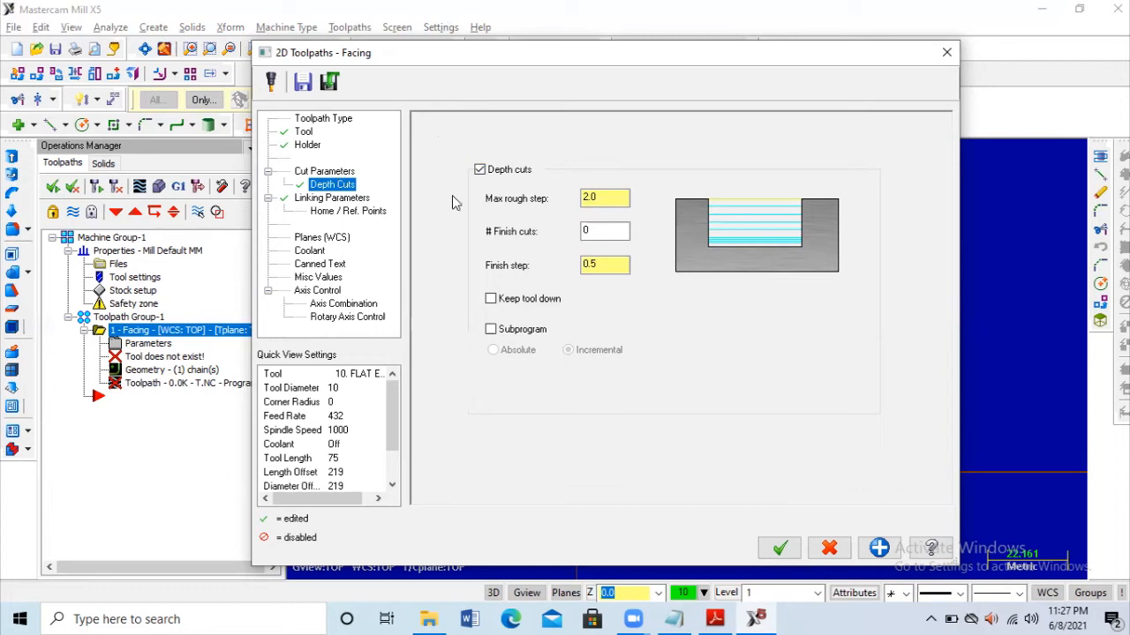
pyautogui.click(780, 549)
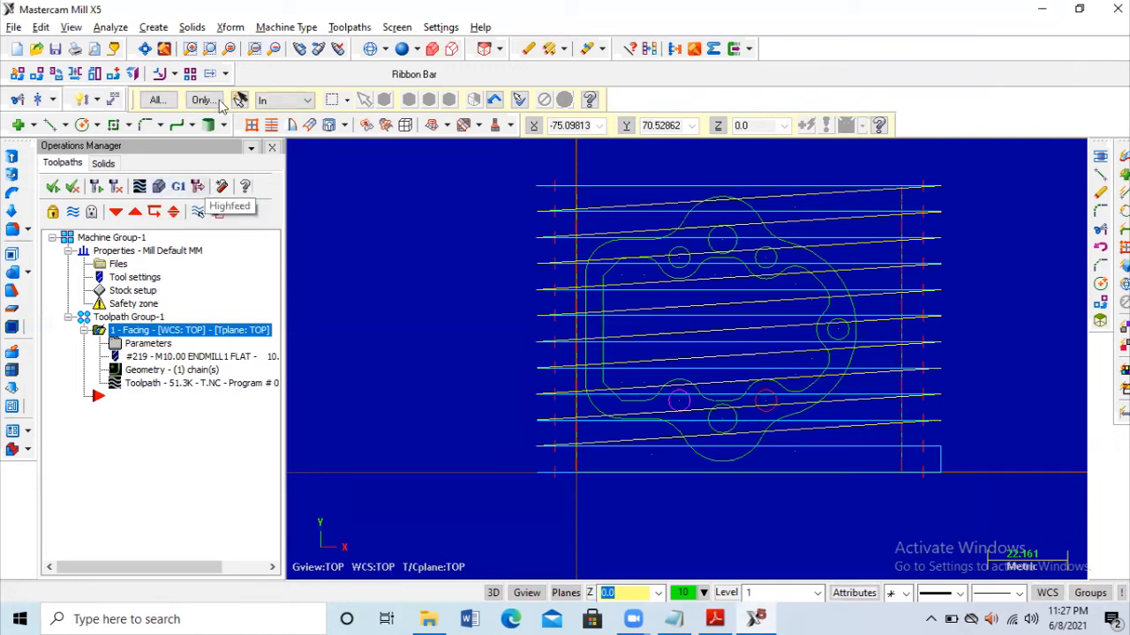
pyautogui.click(328, 28)
pyautogui.moveTo(313, 27)
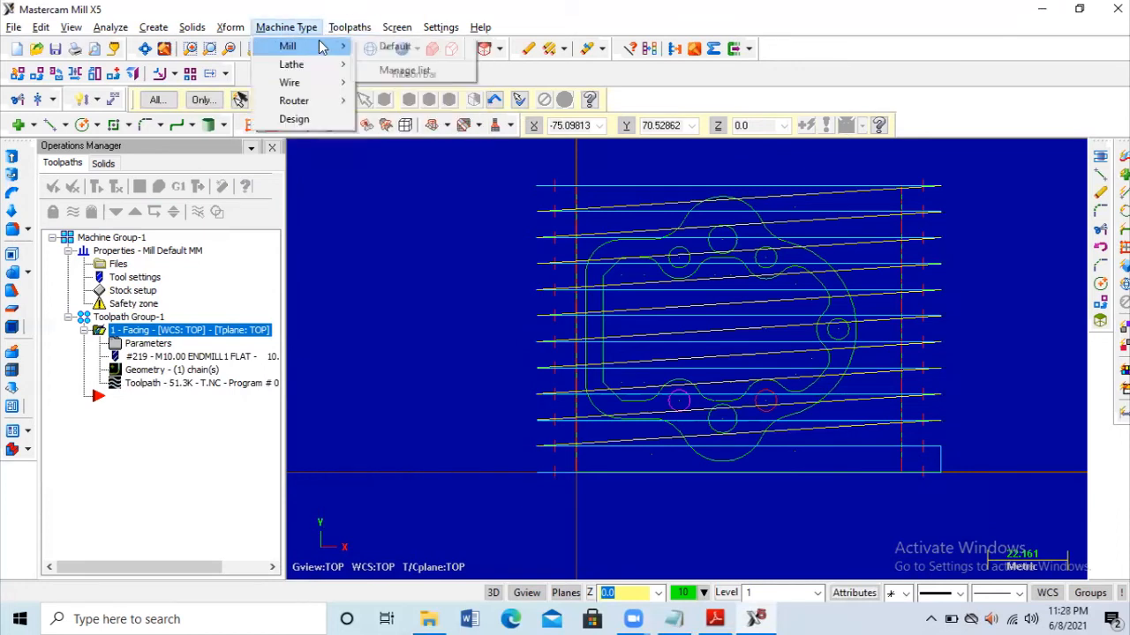
# Step: Start a 2D contour toolpath and chain the part's outer profile
pyautogui.moveTo(365, 28)
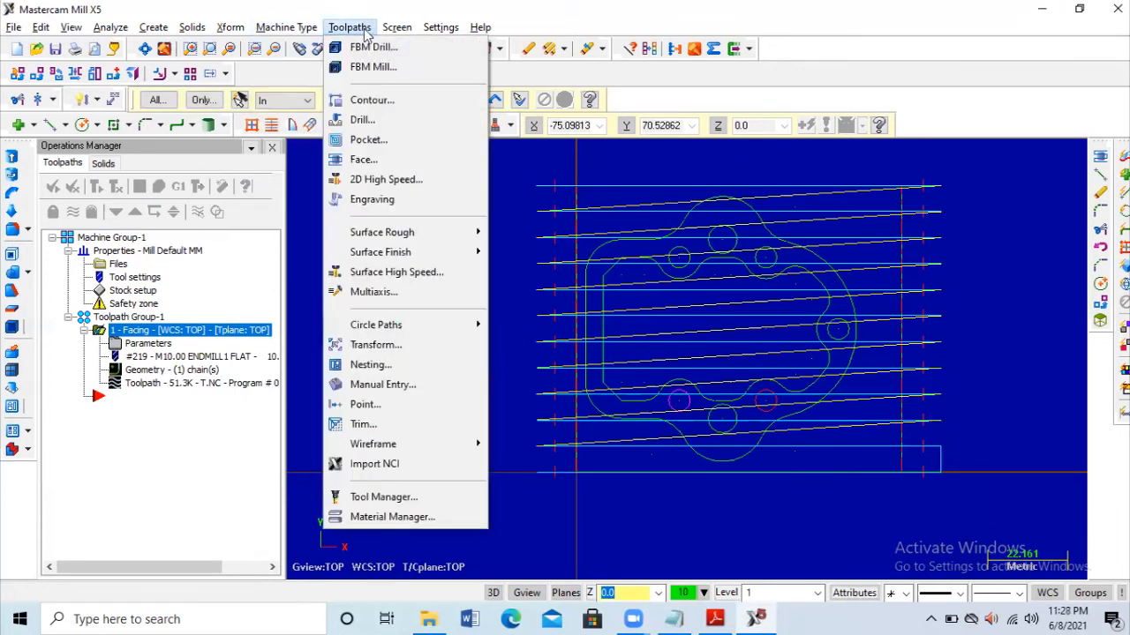
pyautogui.click(369, 103)
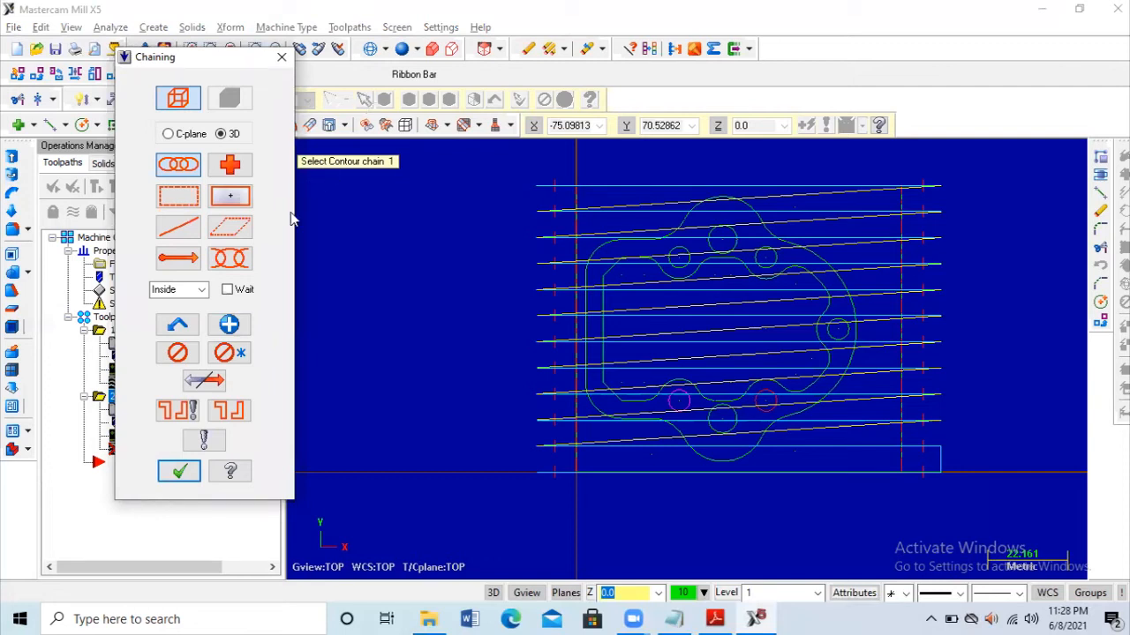
pyautogui.click(590, 292)
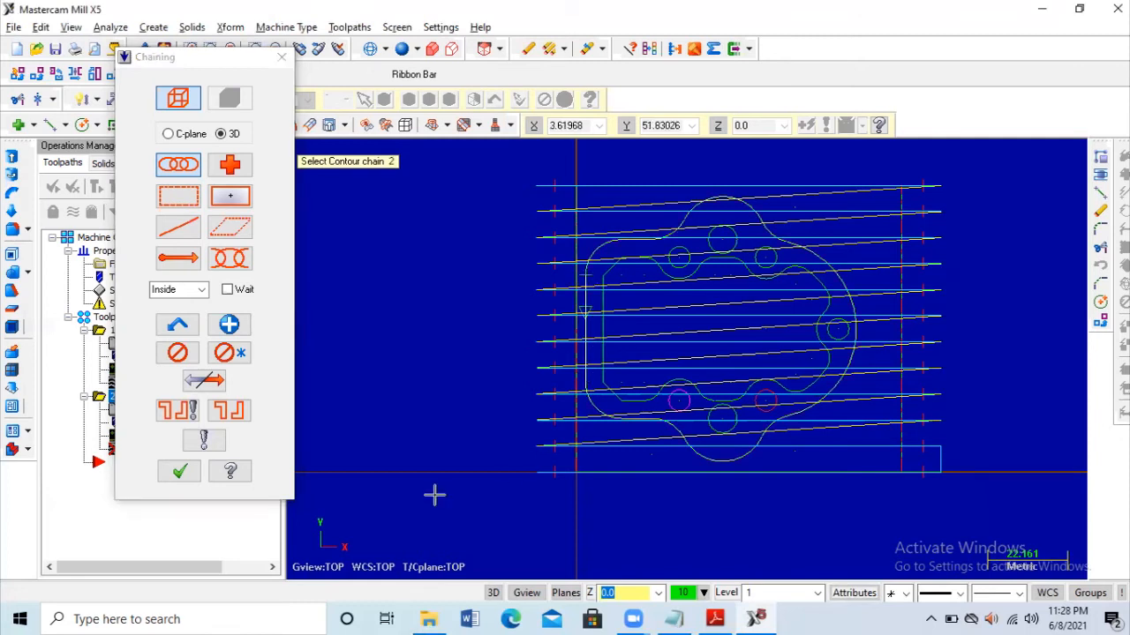
pyautogui.click(160, 475)
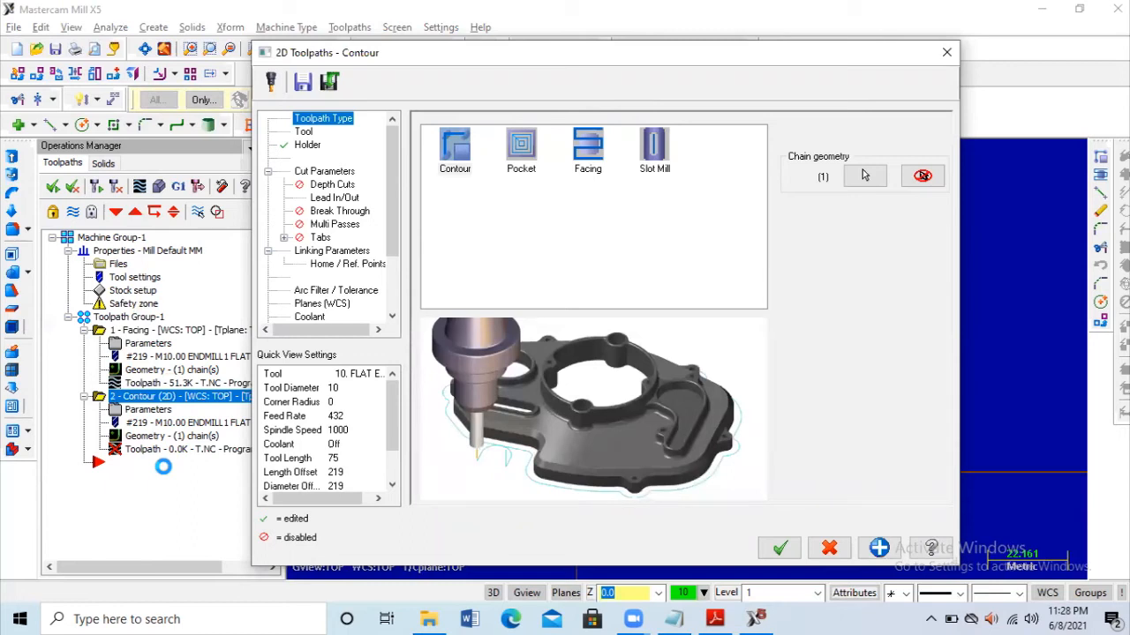
# Step: Enable depth cuts for the contour operation with a max rough step of 2
pyautogui.click(305, 132)
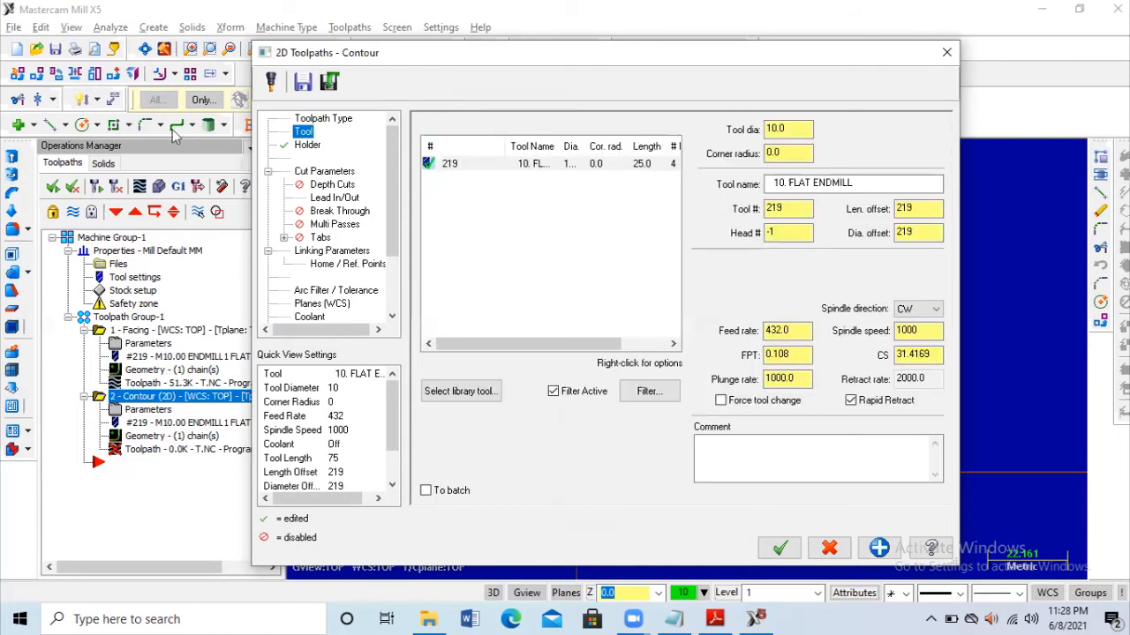
pyautogui.click(320, 173)
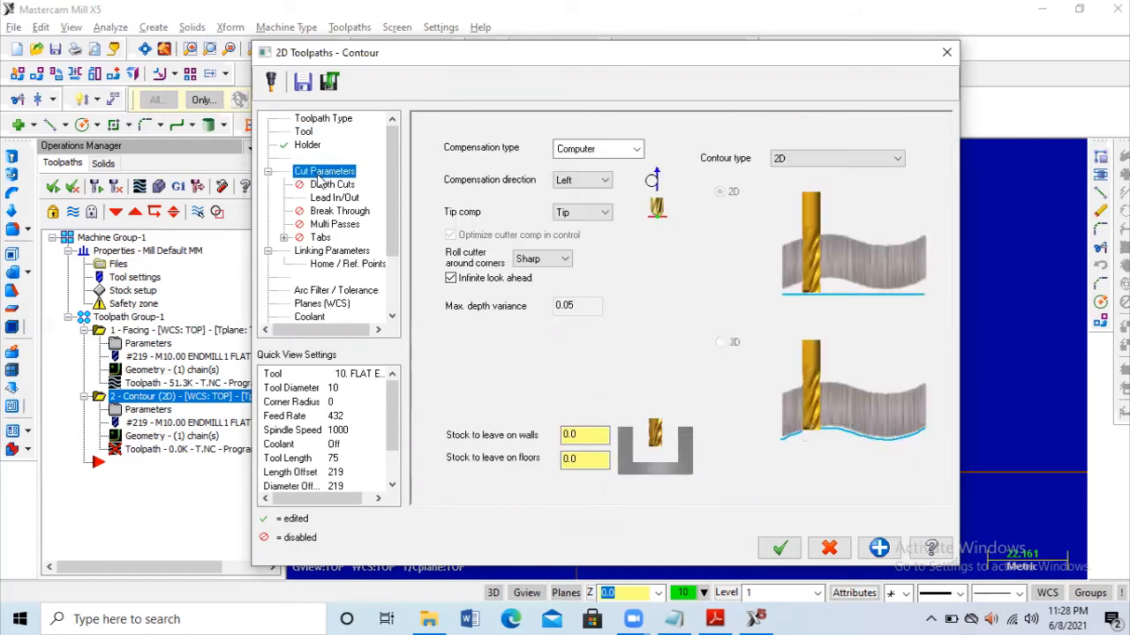
pyautogui.click(332, 186)
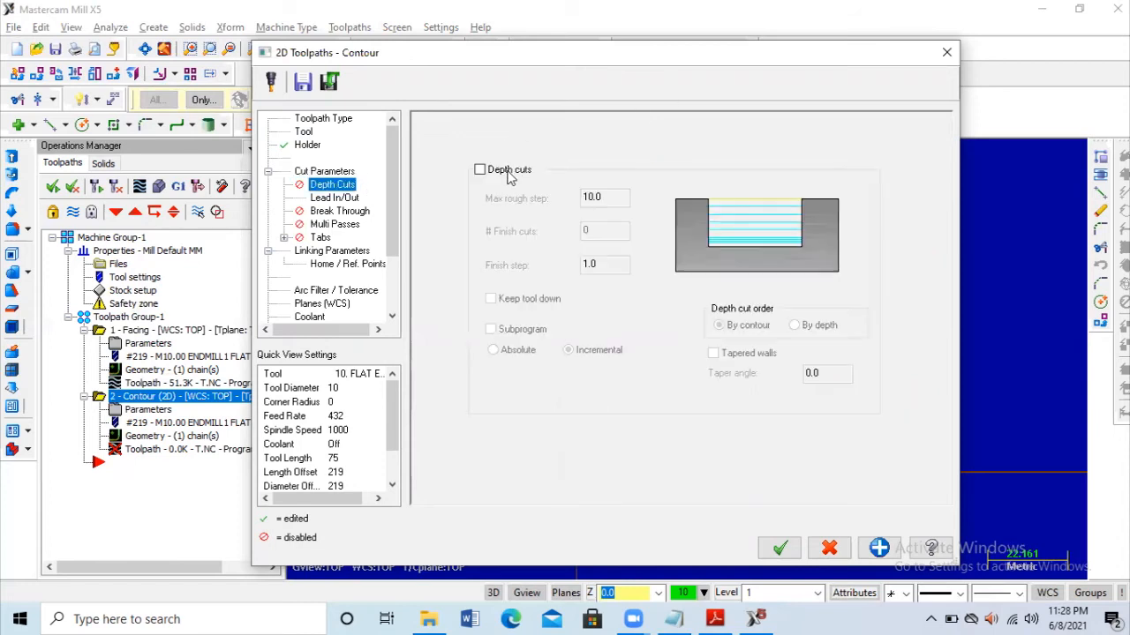
pyautogui.click(509, 171)
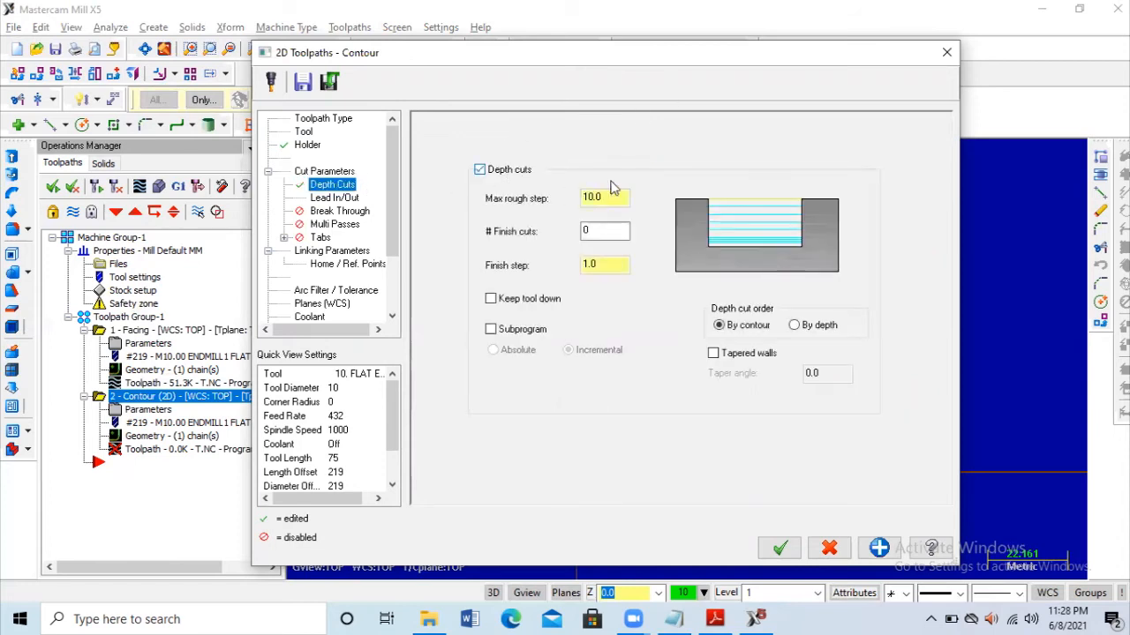
pyautogui.press('Tab')
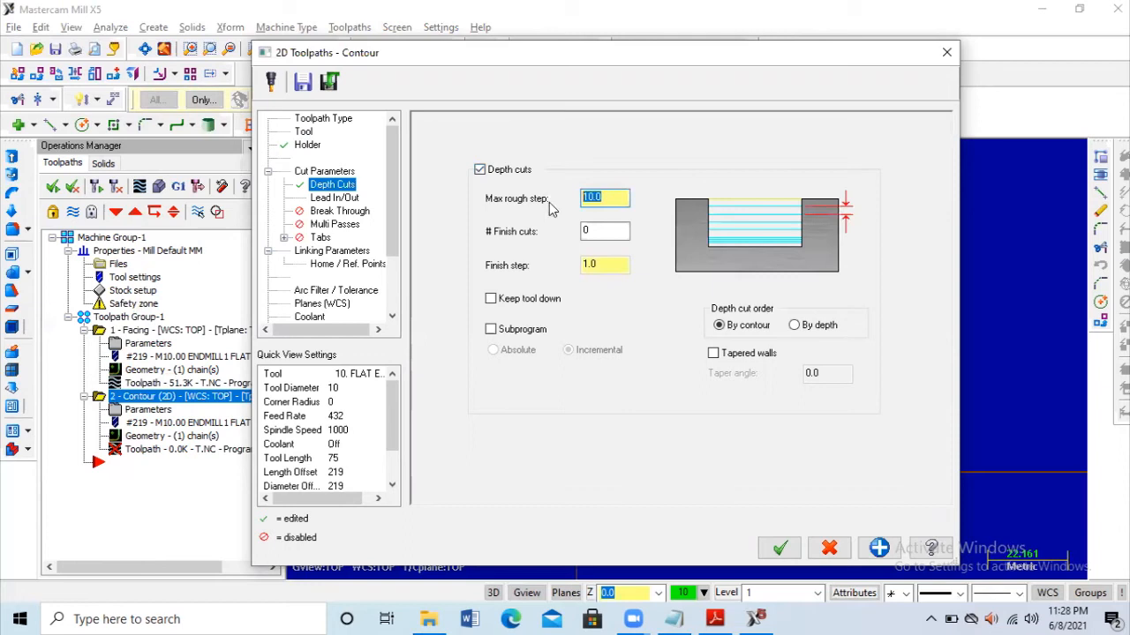
pyautogui.write('2')
pyautogui.press('Return')
# Step: Enable multi passes for the contour with 6 rough passes at a spacing of 6
pyautogui.click(359, 200)
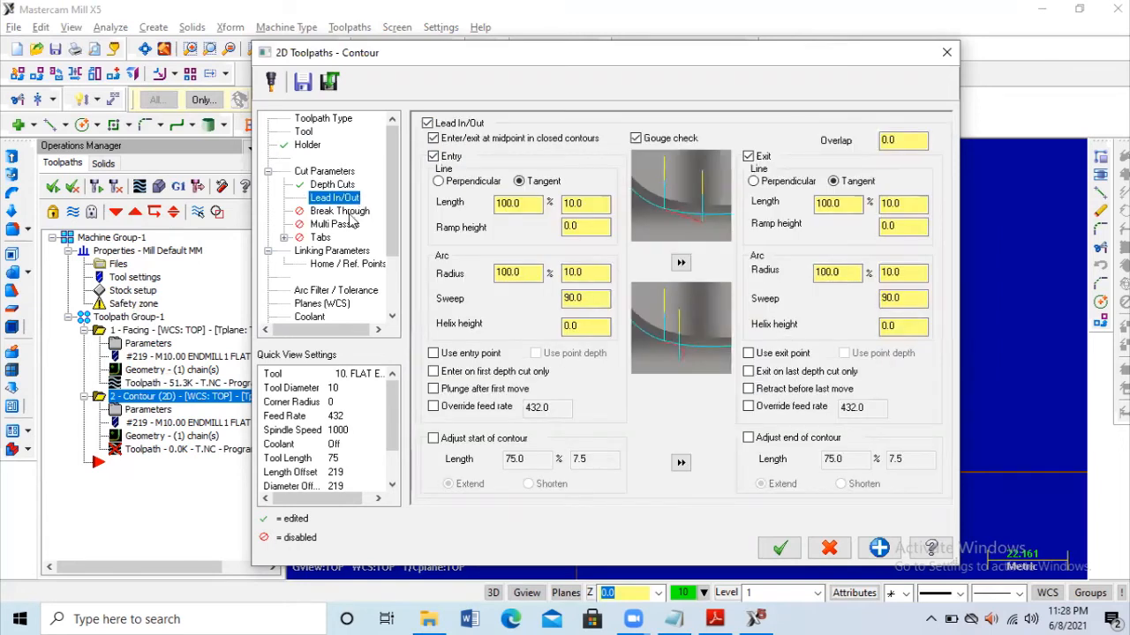
pyautogui.click(346, 226)
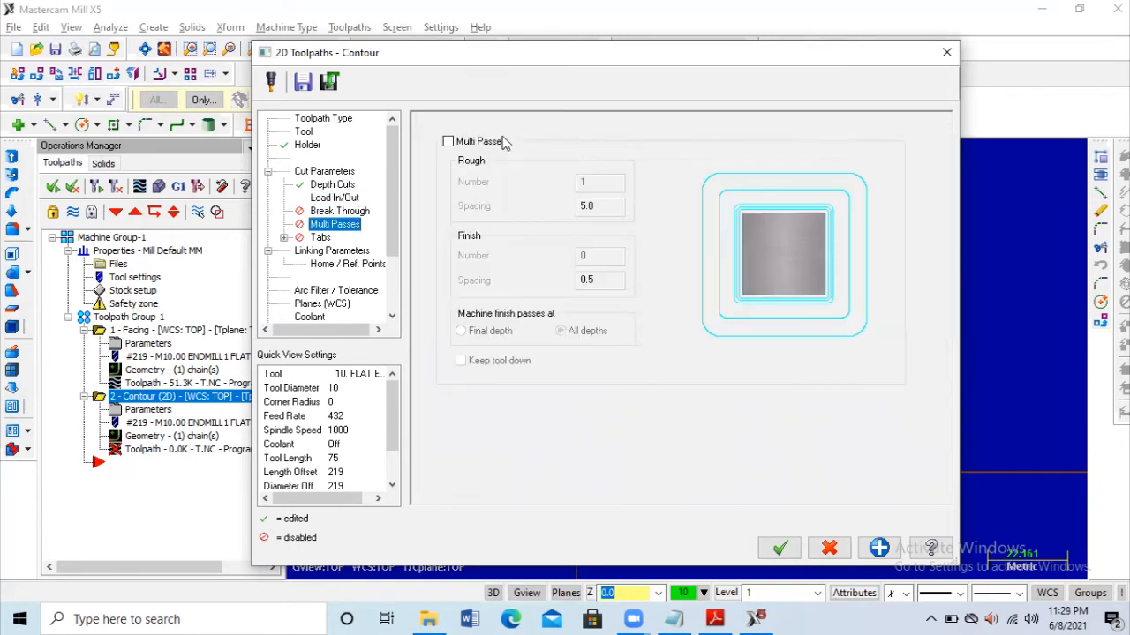
pyautogui.click(448, 141)
pyautogui.doubleClick(600, 183)
pyautogui.write('6')
pyautogui.doubleClick(601, 206)
pyautogui.write('6')
# Step: Set the contour's retract, feed plane and depth to absolute with a depth of -20 from the PDF drawing, and try to generate the toolpath
pyautogui.click(331, 250)
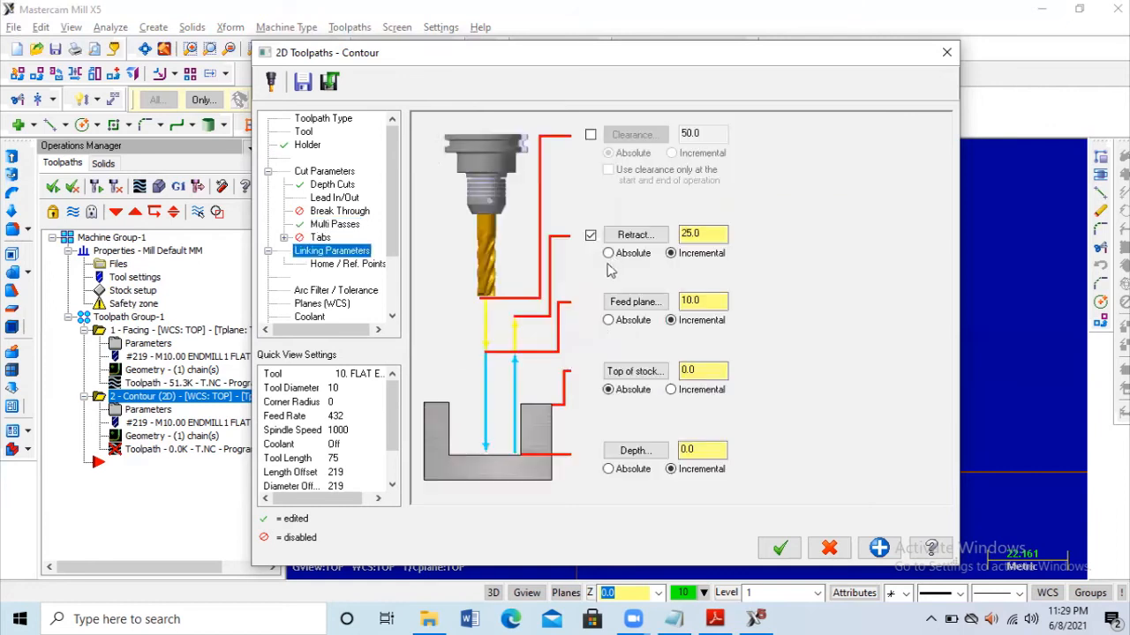
pyautogui.click(620, 321)
pyautogui.click(623, 472)
pyautogui.click(609, 450)
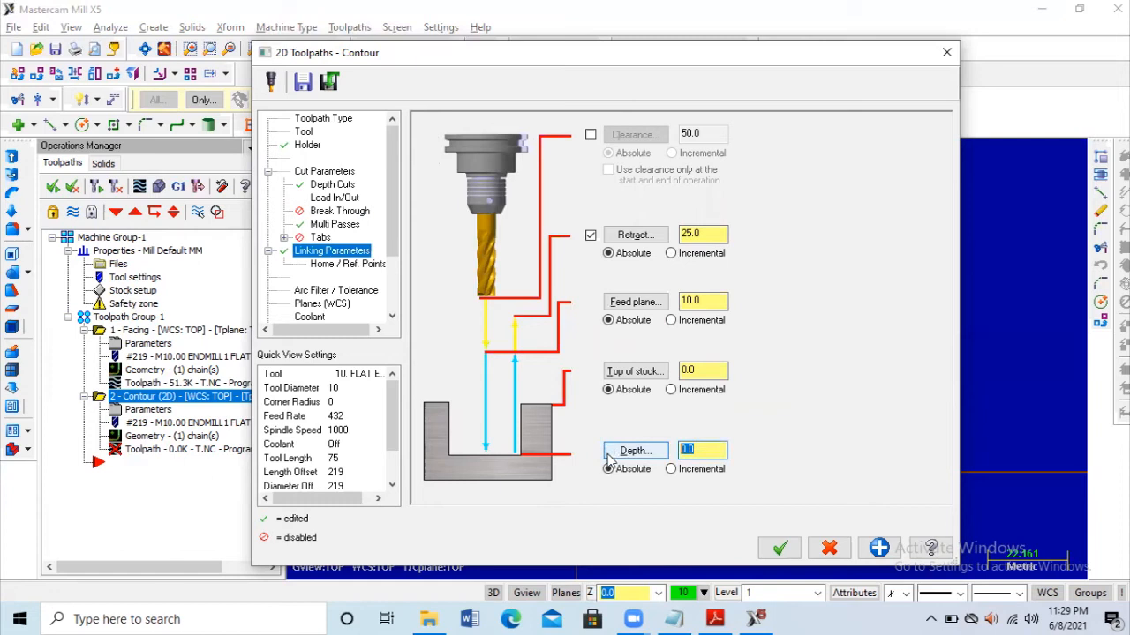
pyautogui.hotkey('alt', 'Tab')
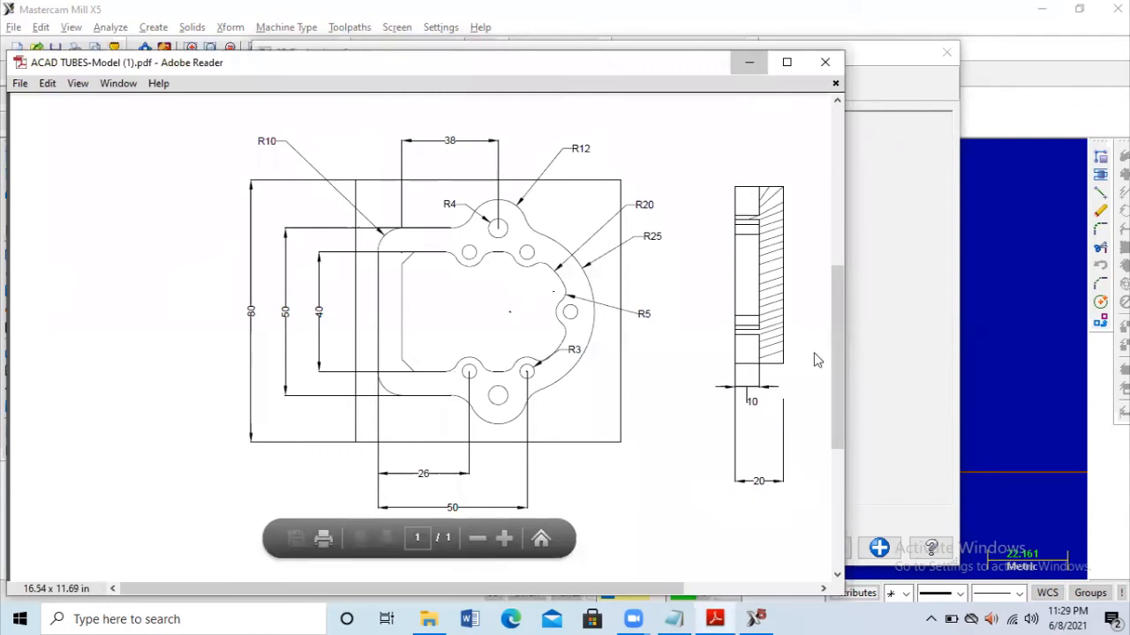
pyautogui.hotkey('alt', 'Tab')
pyautogui.write('-20')
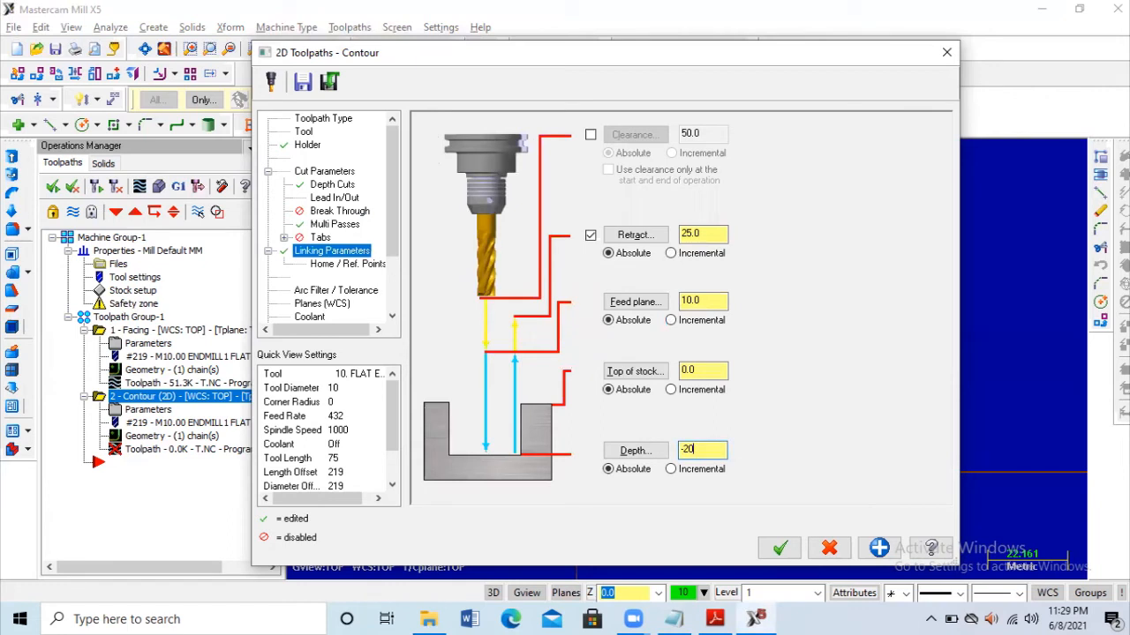
pyautogui.click(779, 549)
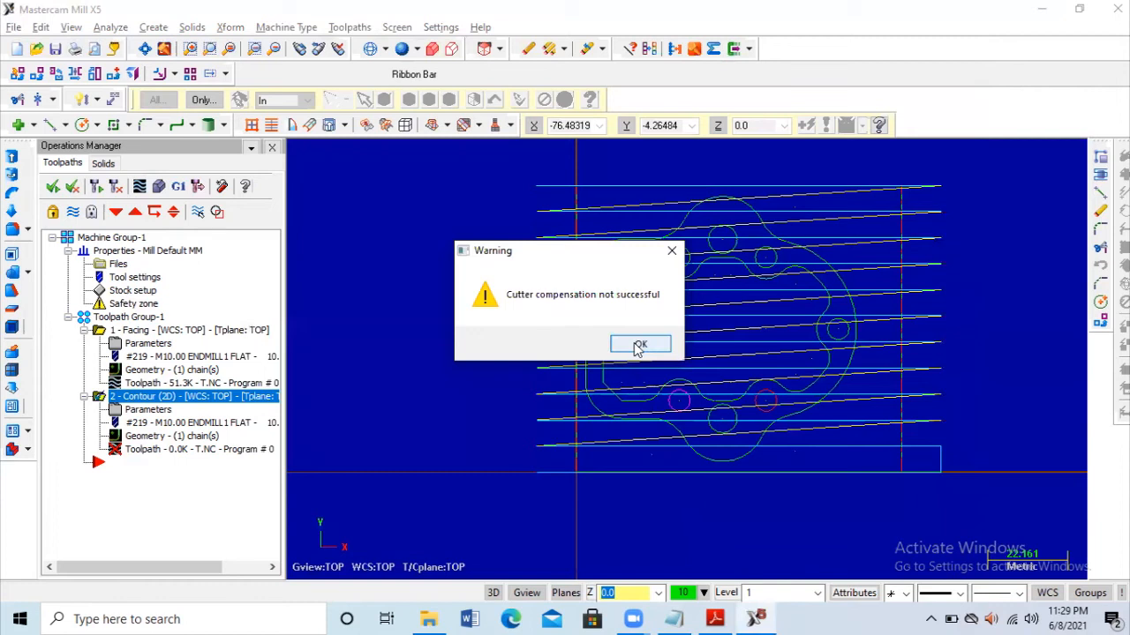
pyautogui.click(628, 346)
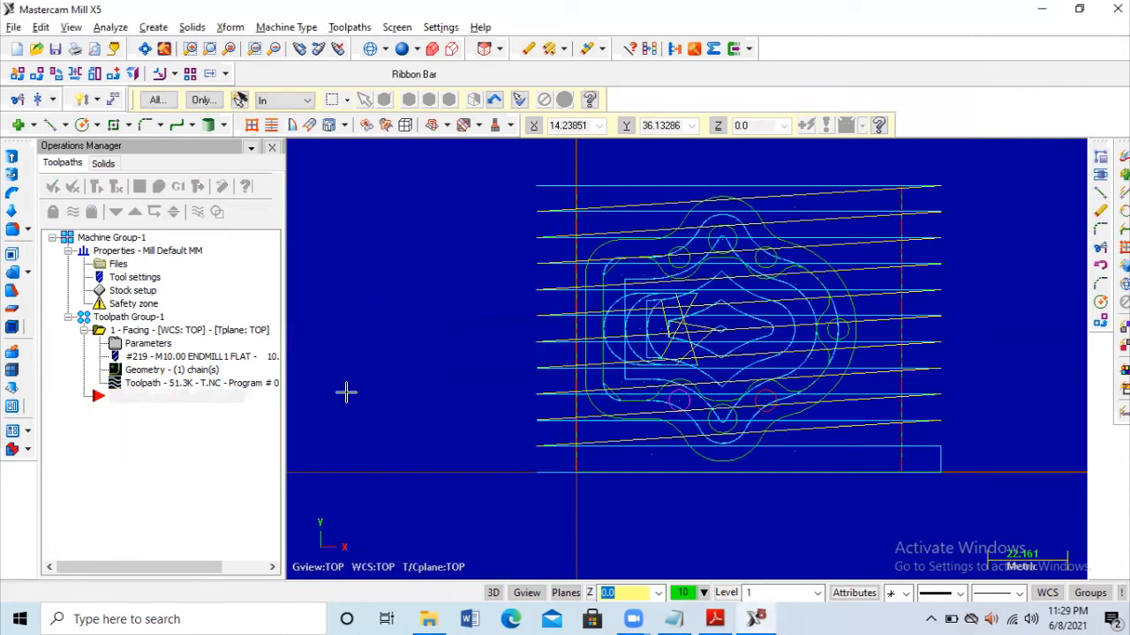
# Step: Remove the contour operation from the toolpath group, keeping only the facing operation
pyautogui.click(95, 413)
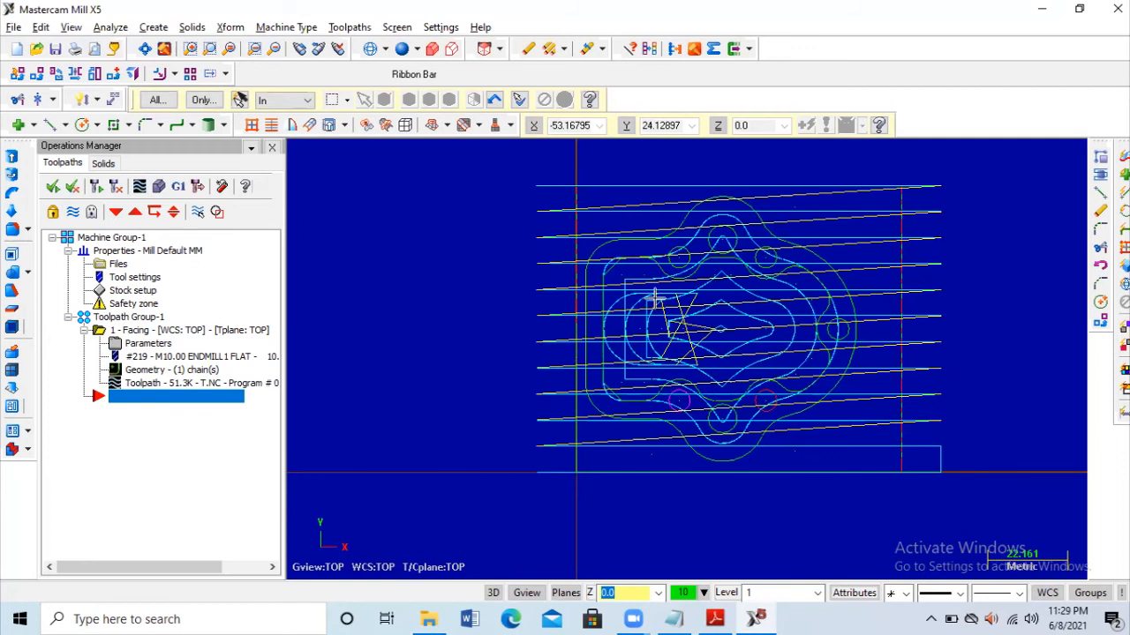
pyautogui.scroll(2, 654, 298)
pyautogui.scroll(-1, 654, 298)
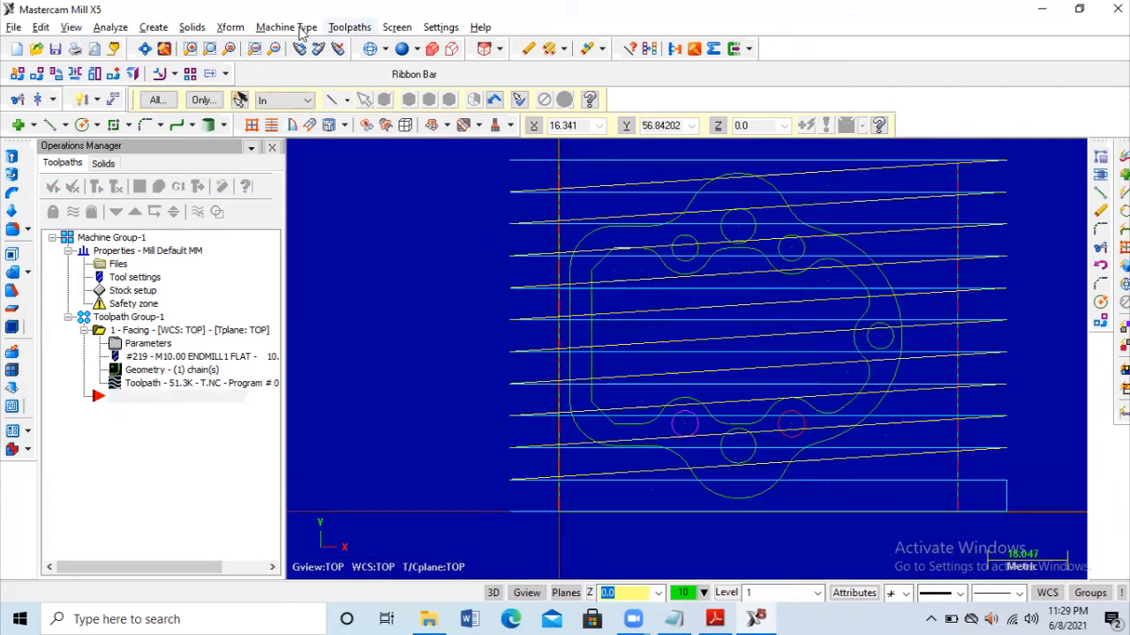
# Step: Create a new contour toolpath on the part's outer profile with the 10 mm flat endmill, tool 219
pyautogui.click(351, 28)
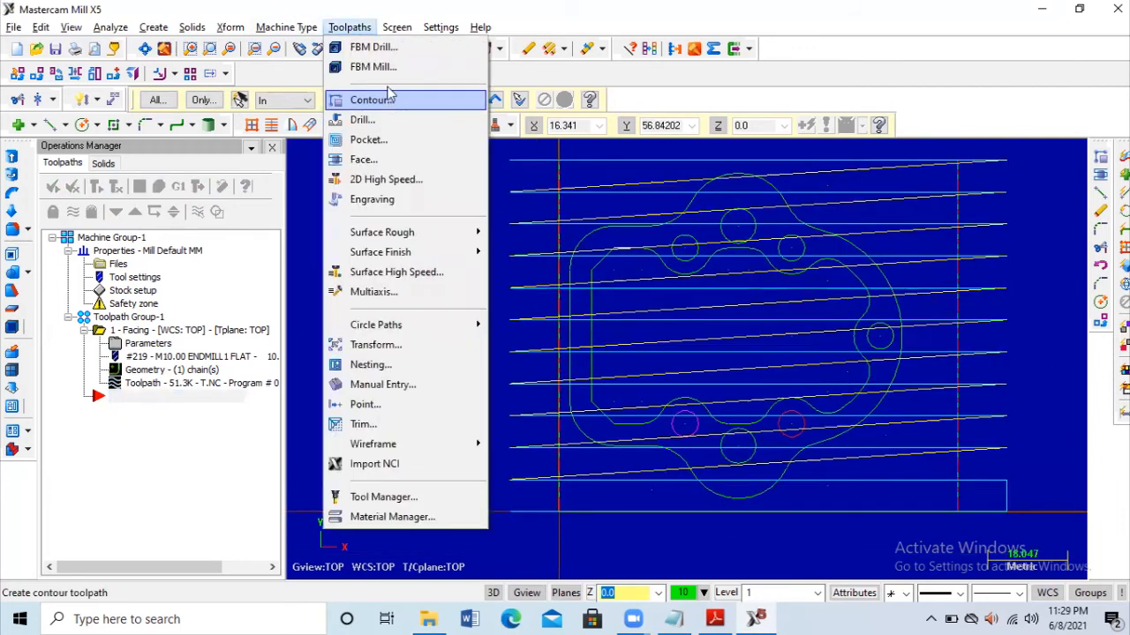
pyautogui.click(371, 100)
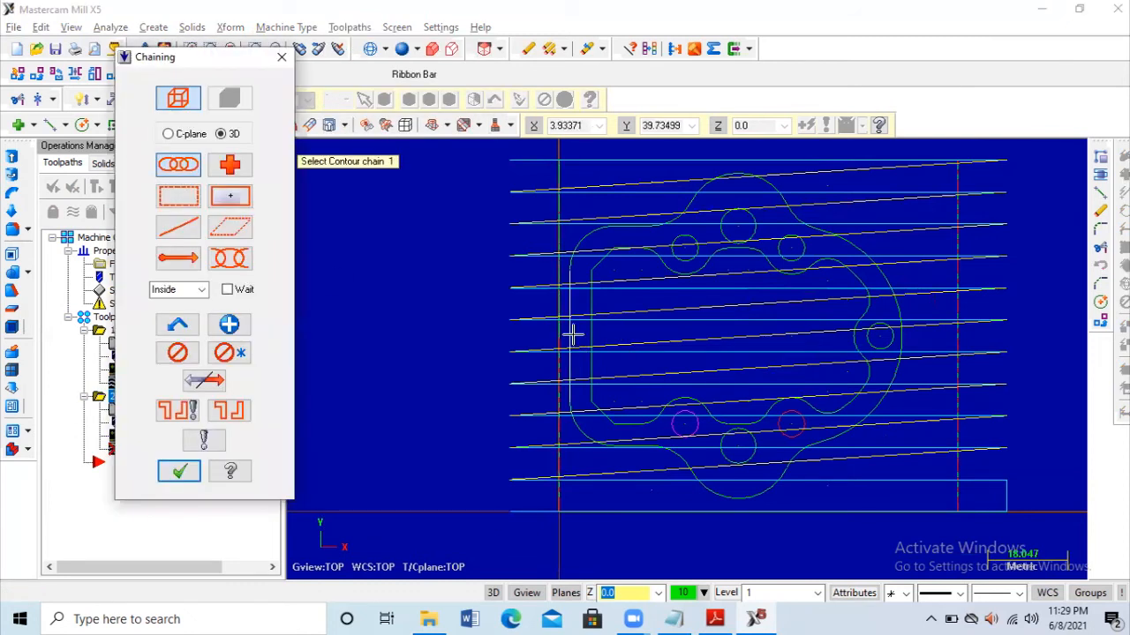
pyautogui.click(176, 473)
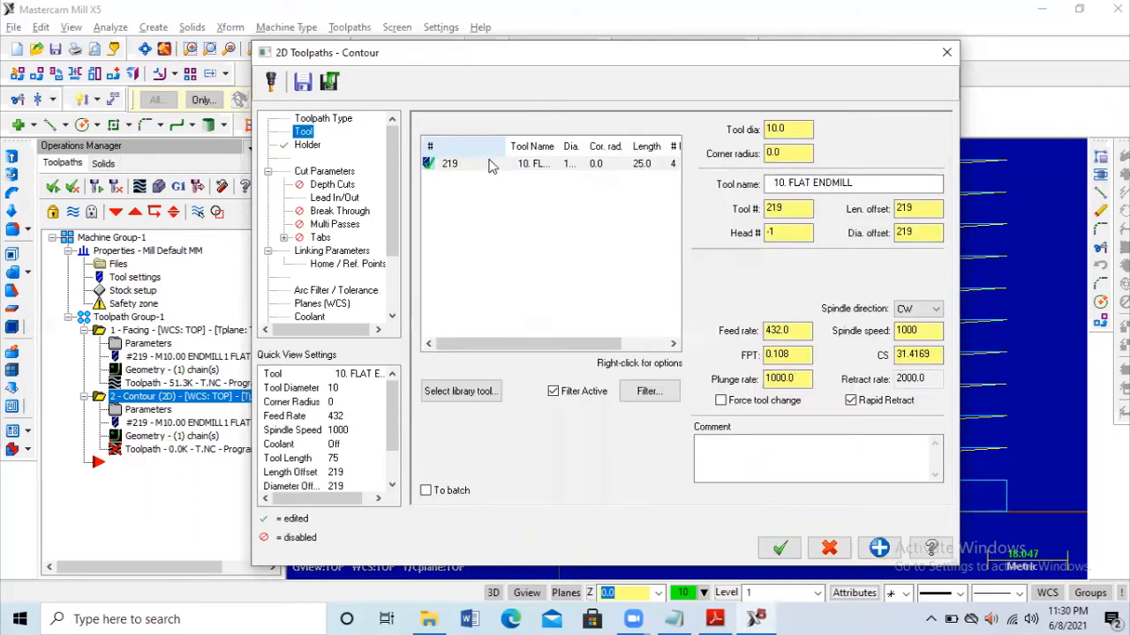
pyautogui.click(491, 164)
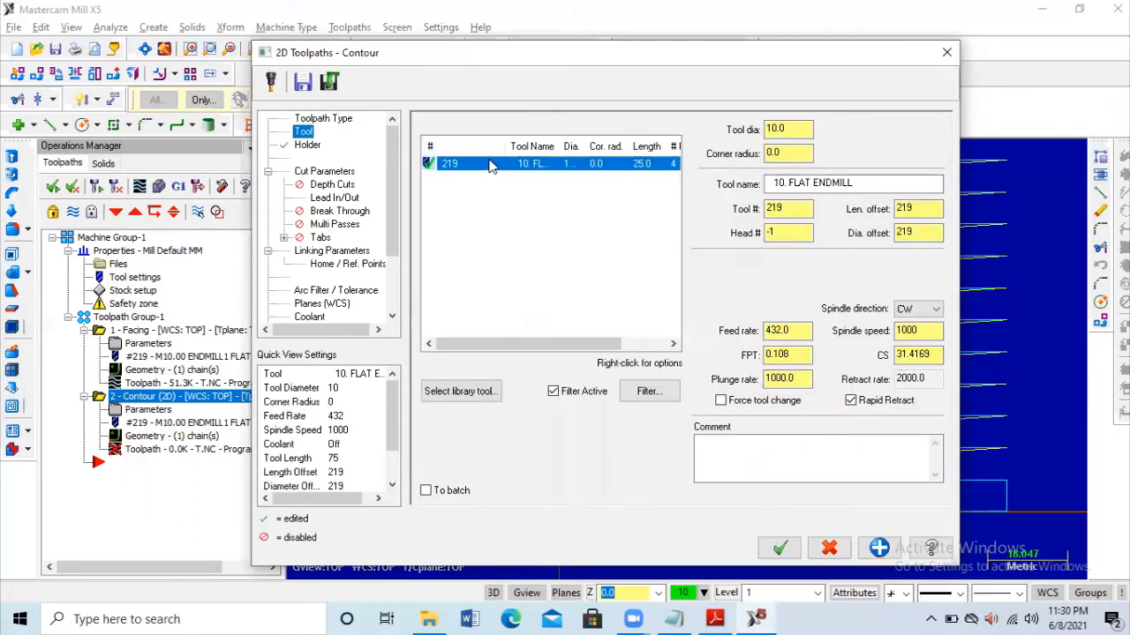
# Step: Turn on depth cuts in the new contour's cut parameters and set the max rough step to 2.0
pyautogui.click(320, 173)
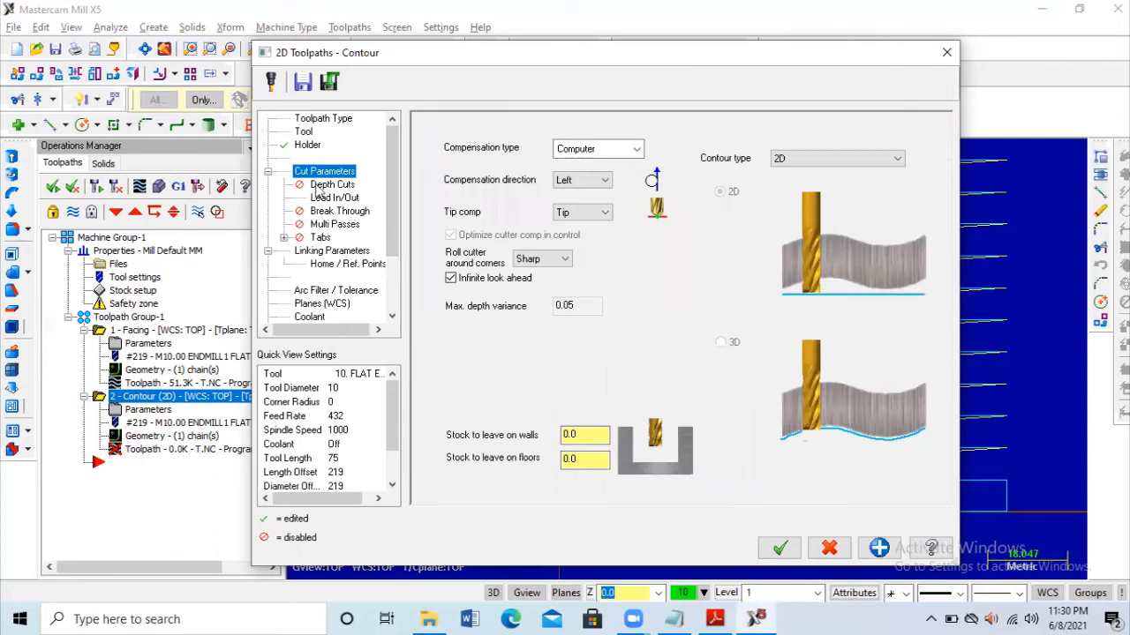
pyautogui.click(328, 185)
pyautogui.click(506, 171)
pyautogui.press('Tab')
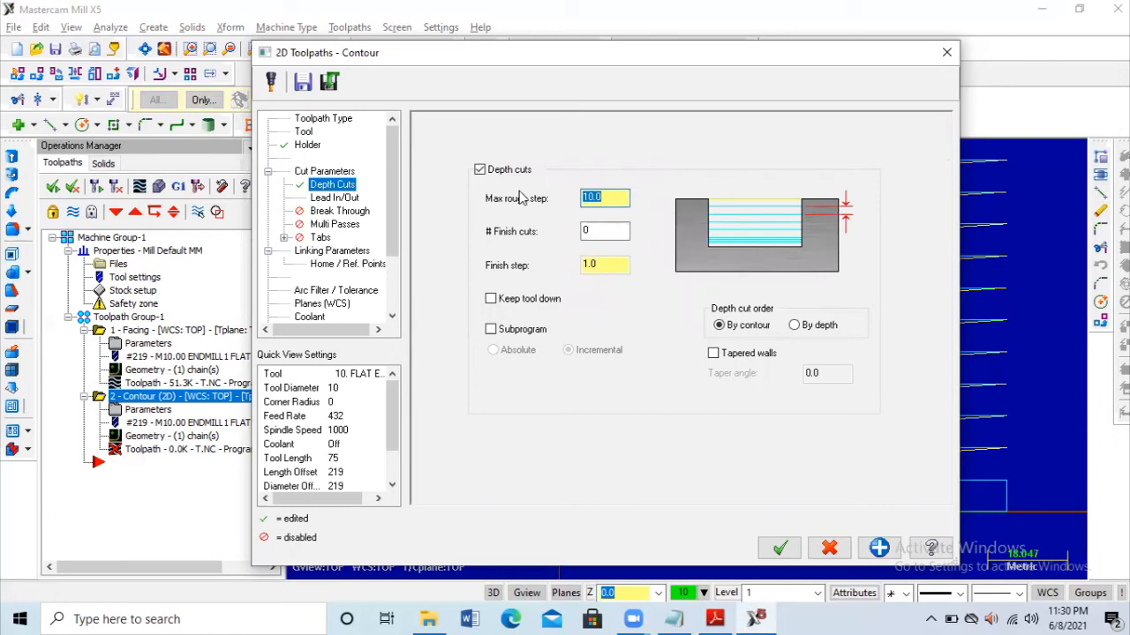
pyautogui.write('2.0')
# Step: Turn on multi passes for the new contour and set the number of rough passes to 6
pyautogui.click(335, 198)
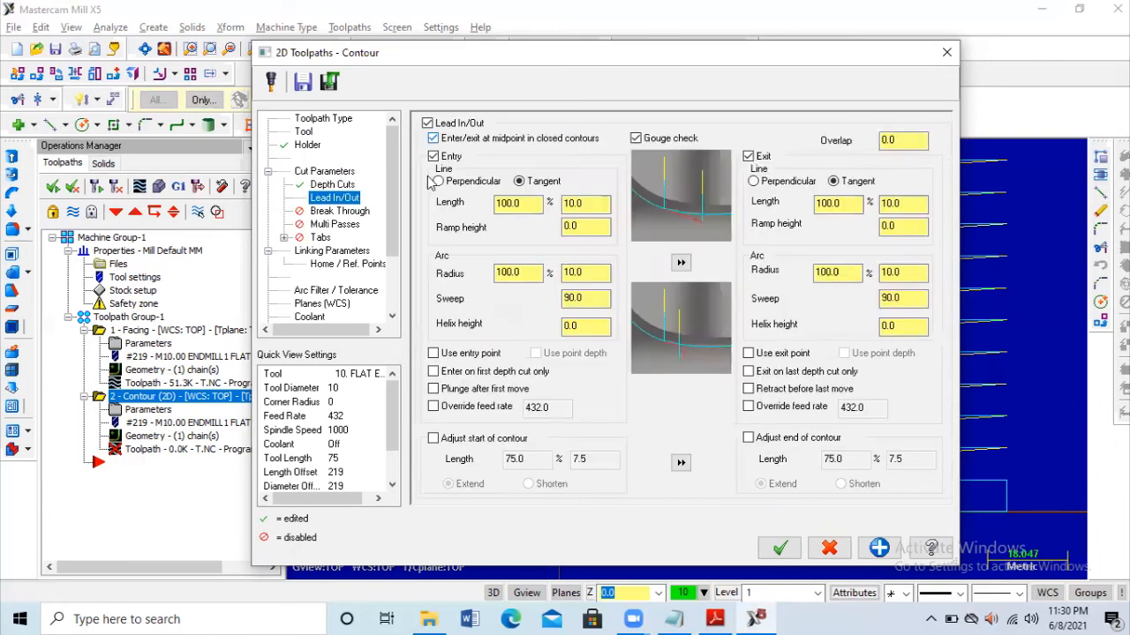
pyautogui.click(357, 224)
pyautogui.click(483, 141)
pyautogui.press('BackSpace')
pyautogui.write('6')
pyautogui.press('Tab')
# Step: Make retract, feed plane and depth absolute in the new contour's linking parameters, set the depth to -20 and generate the toolpath
pyautogui.click(340, 255)
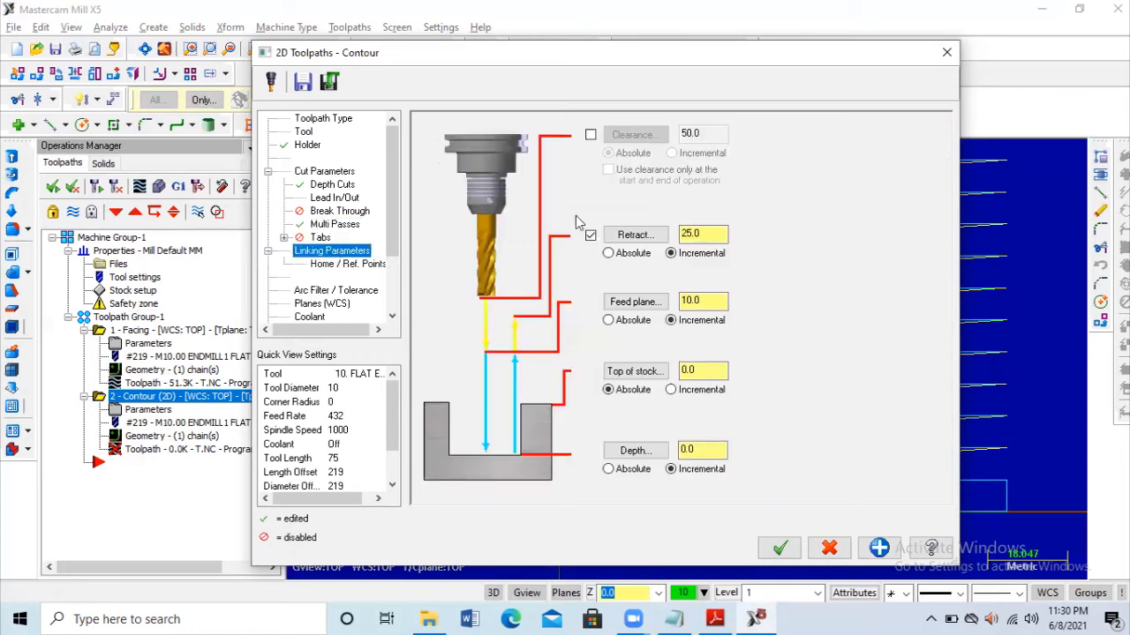
pyautogui.click(617, 256)
pyautogui.click(618, 322)
pyautogui.click(609, 470)
pyautogui.click(643, 456)
pyautogui.write('-20')
pyautogui.press('Return')
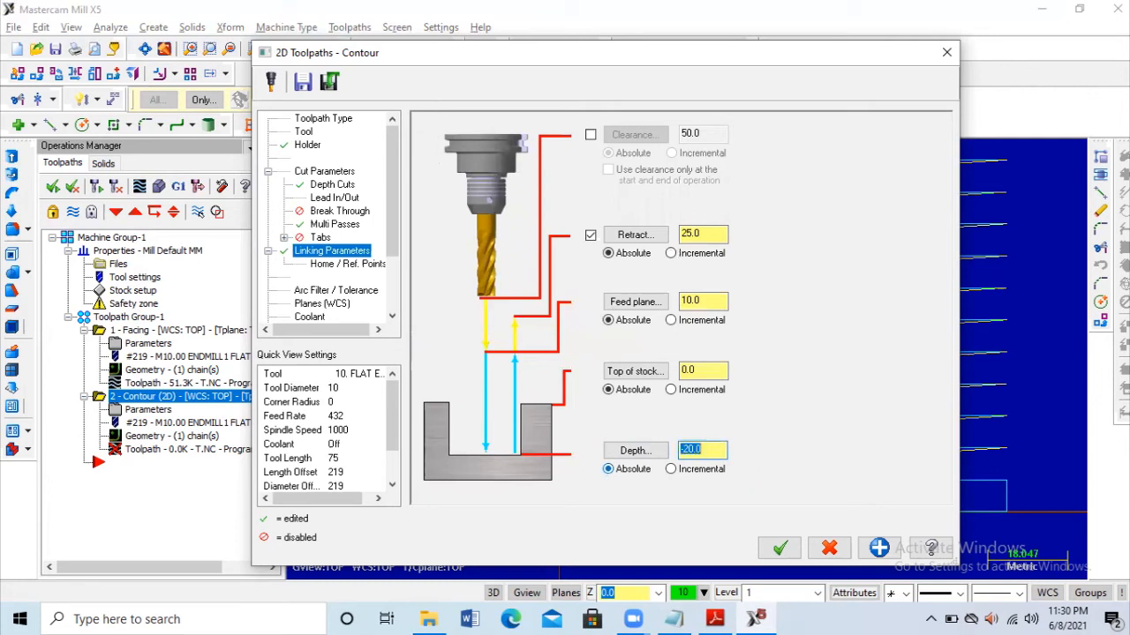
pyautogui.click(781, 551)
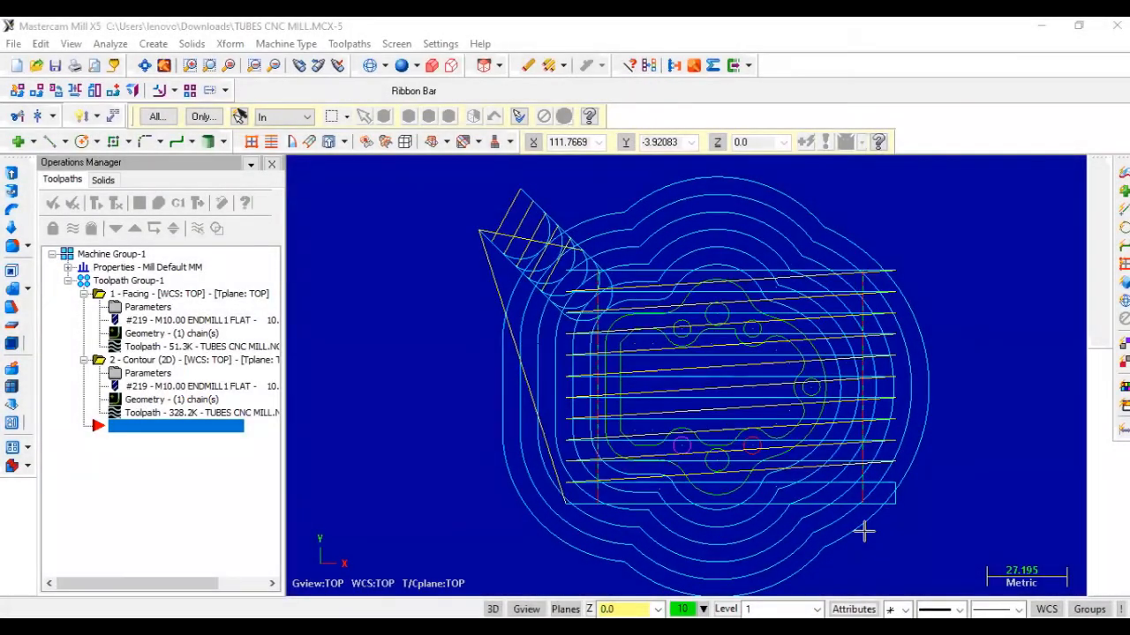
# Step: Fit the whole part and its toolpaths in the view and display the coordinate axes
pyautogui.scroll(-1, 863, 530)
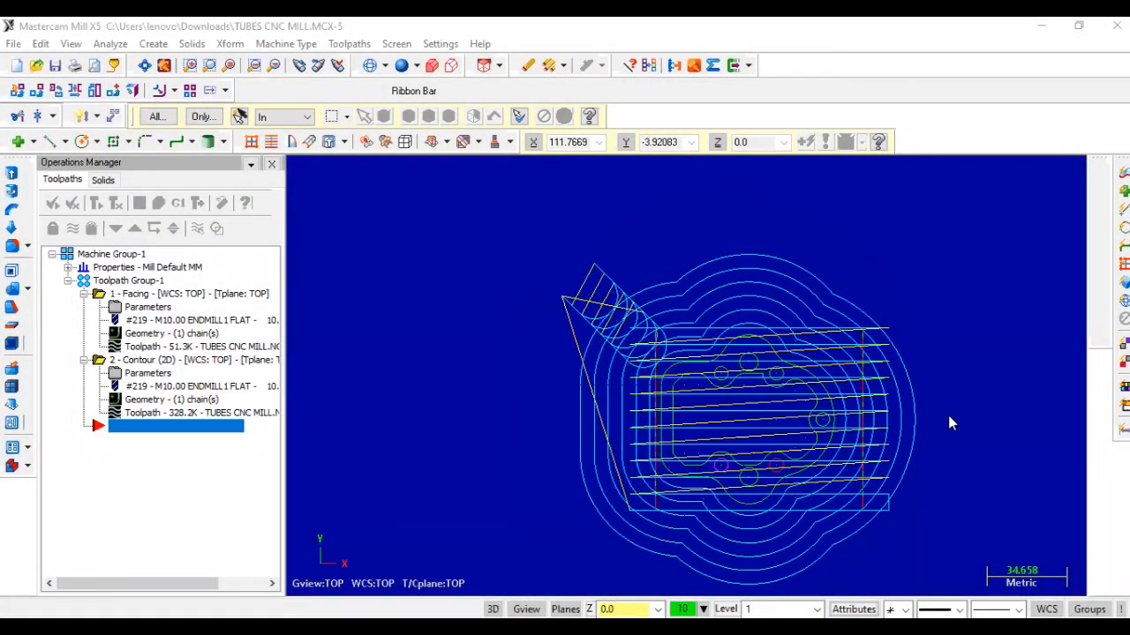
pyautogui.rightClick(987, 319)
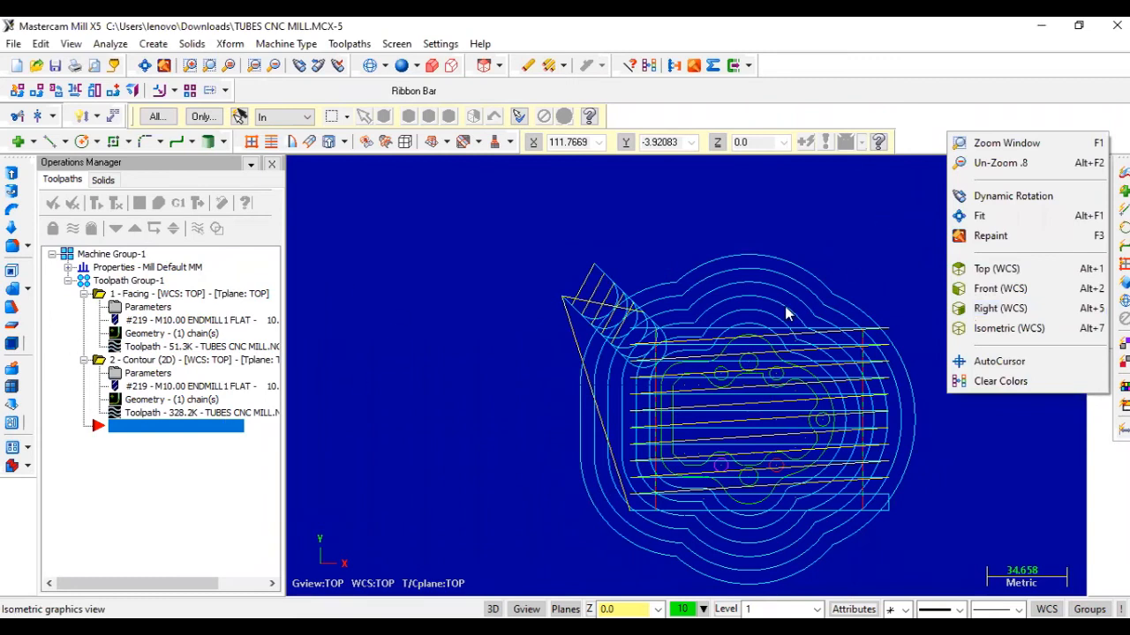
pyautogui.click(1056, 215)
pyautogui.scroll(3, 635, 375)
pyautogui.scroll(-2, 636, 375)
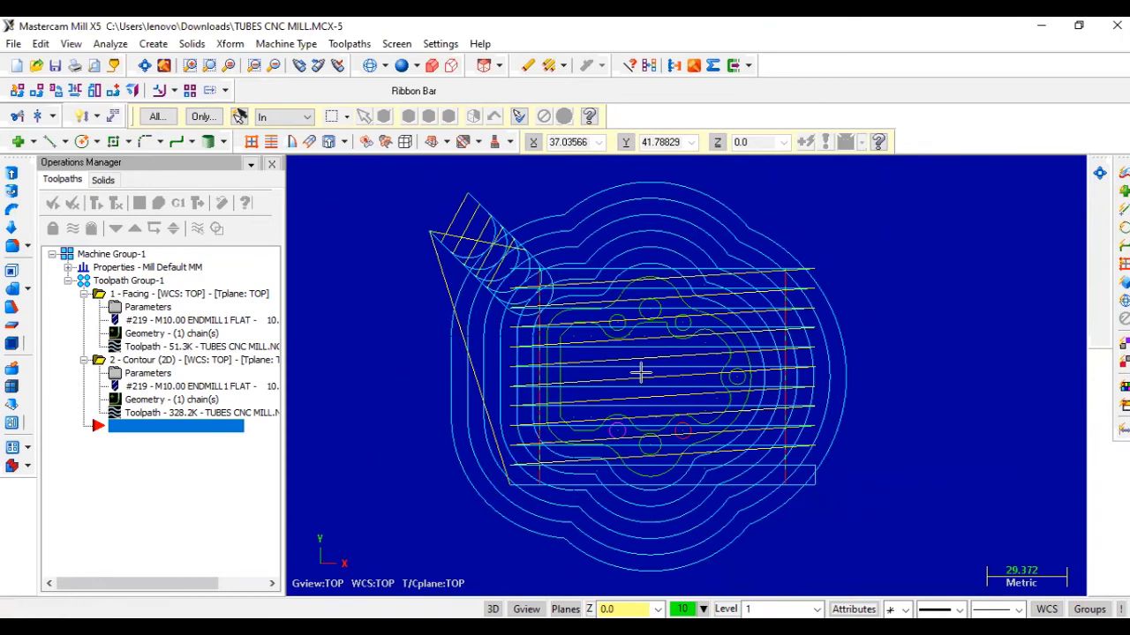
pyautogui.press('F9')
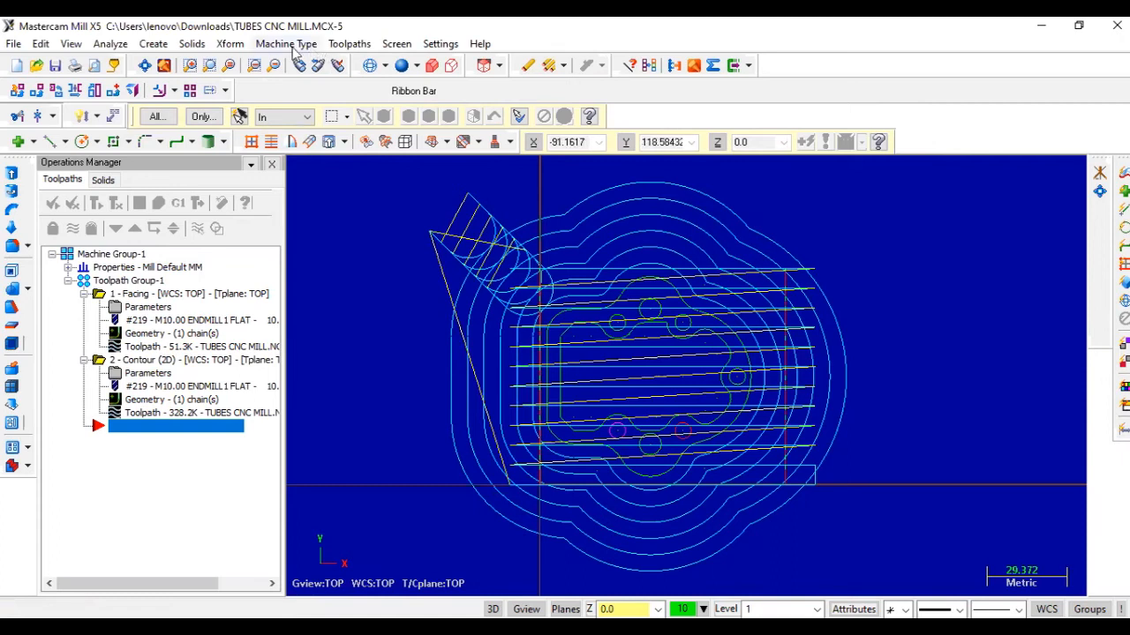
# Step: Create a pocket toolpath on the part's inner profile with the 10 mm flat endmill, tool 219
pyautogui.click(355, 43)
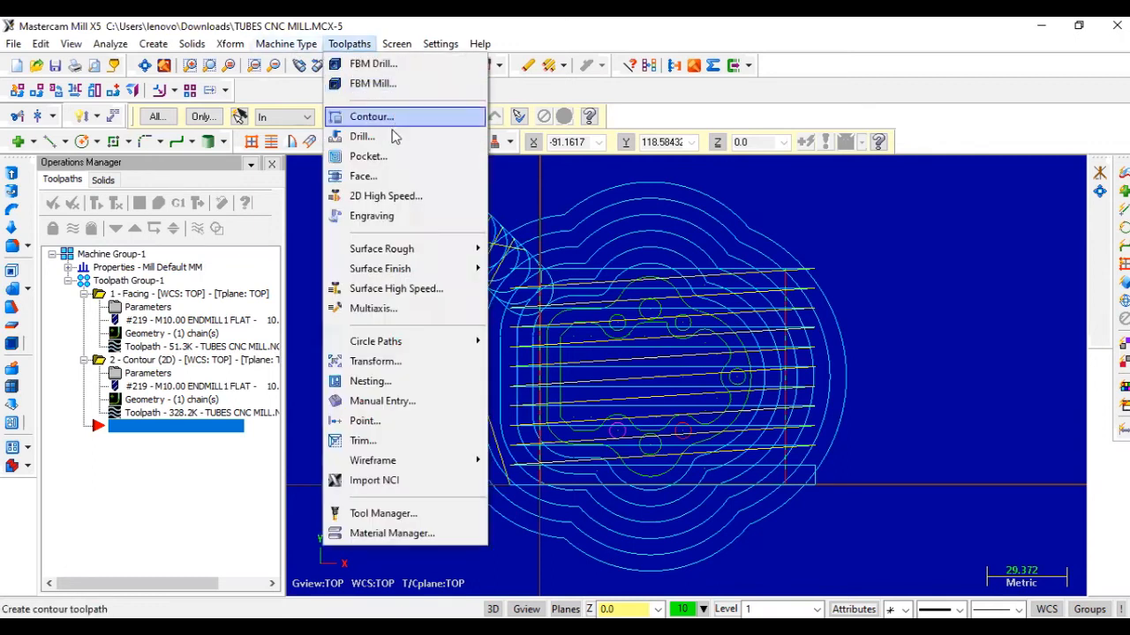
pyautogui.click(375, 156)
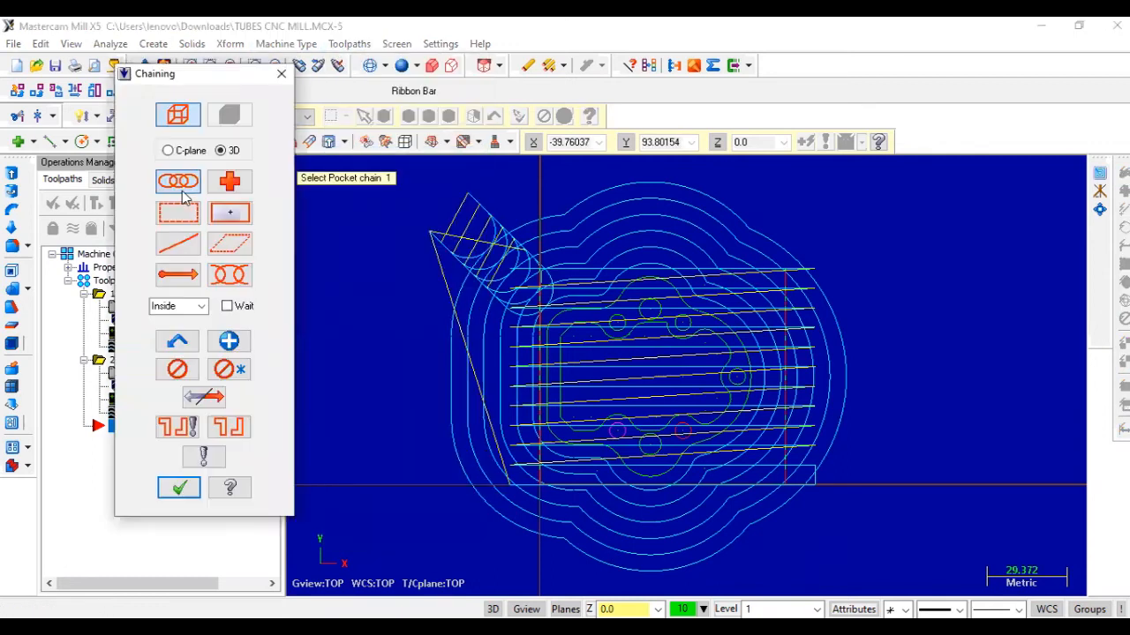
pyautogui.scroll(2, 618, 394)
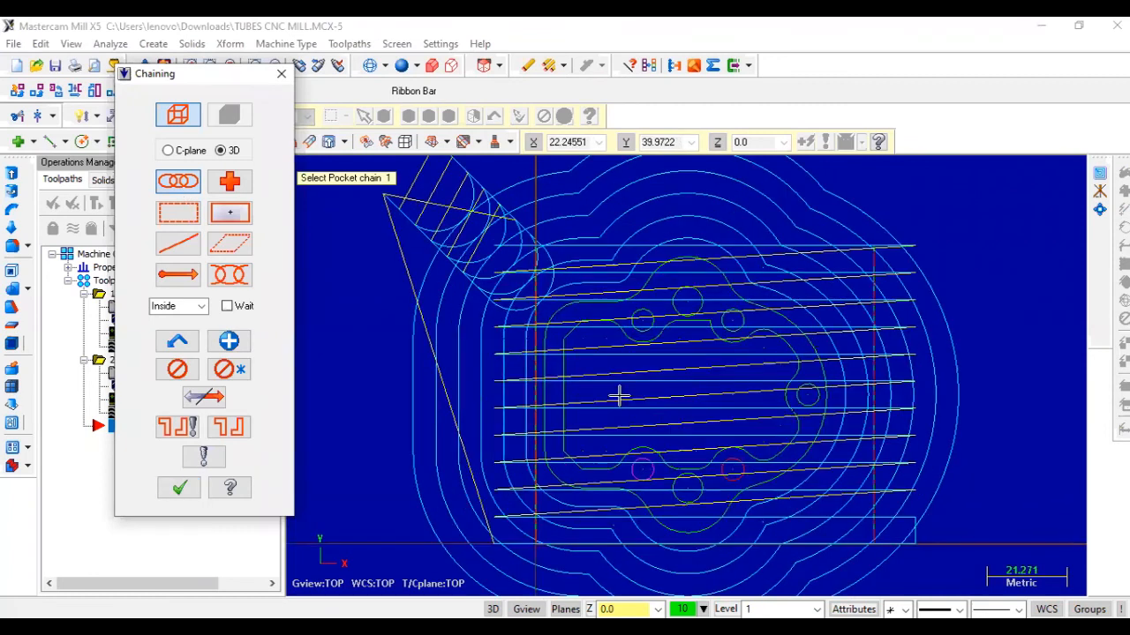
pyautogui.click(539, 352)
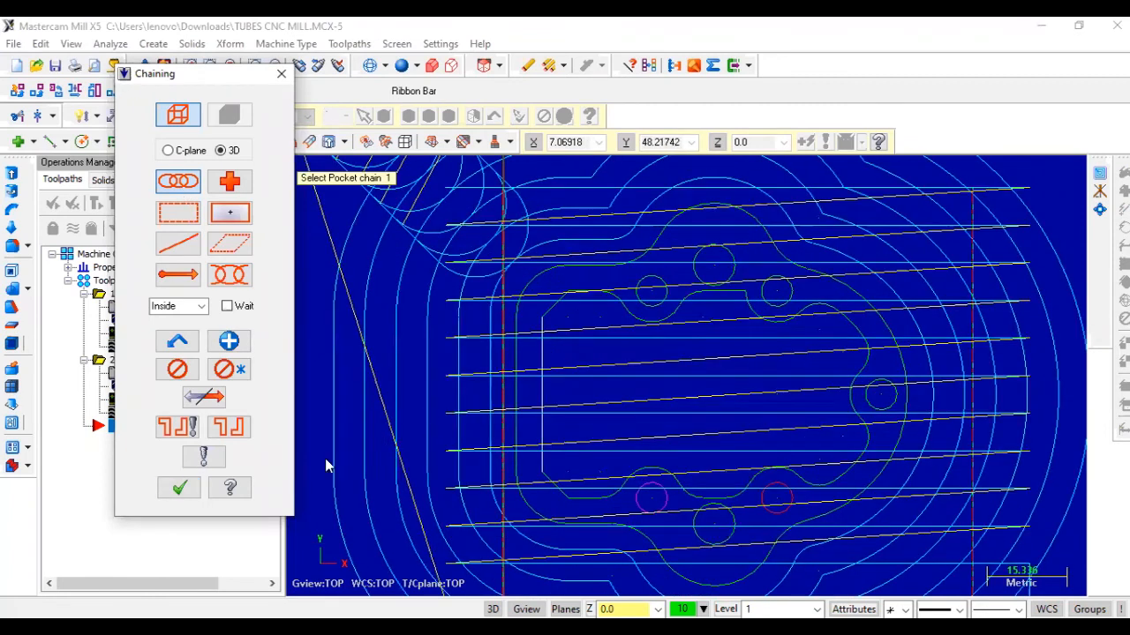
pyautogui.click(179, 490)
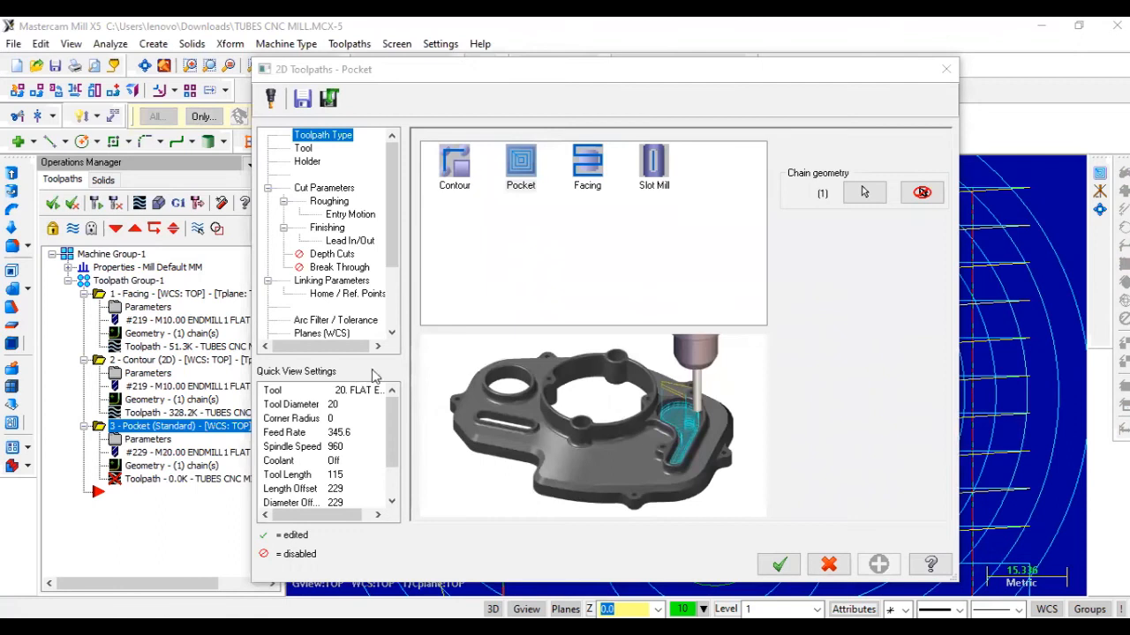
pyautogui.click(303, 150)
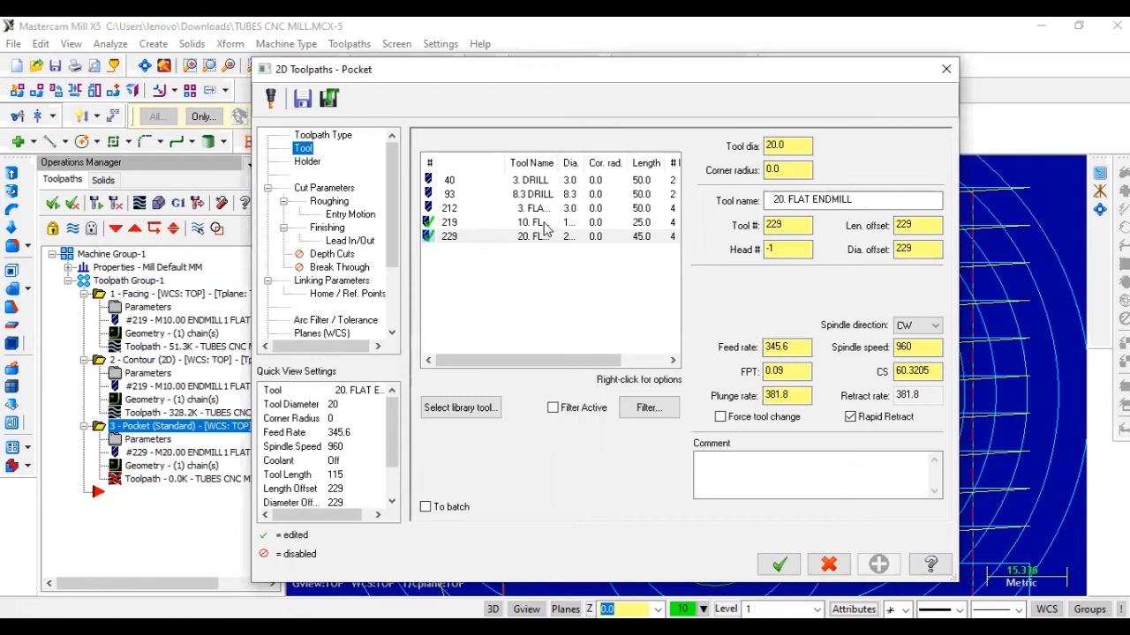
pyautogui.click(496, 222)
# Step: Set the pocket's roughing method to Morph Spiral and its entry motion to Helix
pyautogui.click(320, 188)
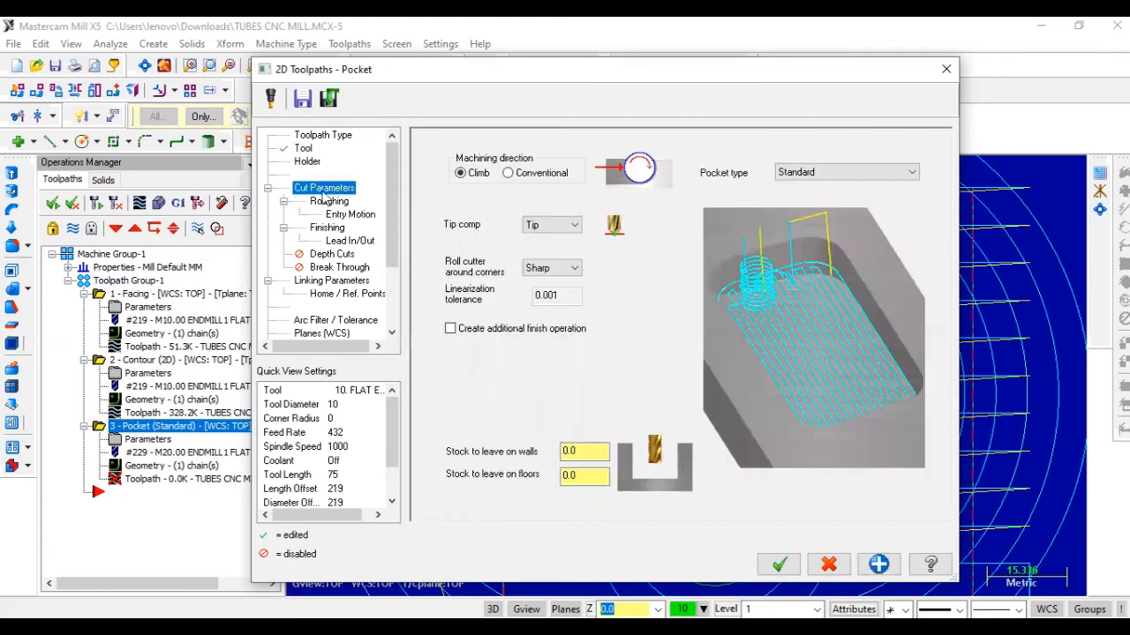
pyautogui.click(329, 201)
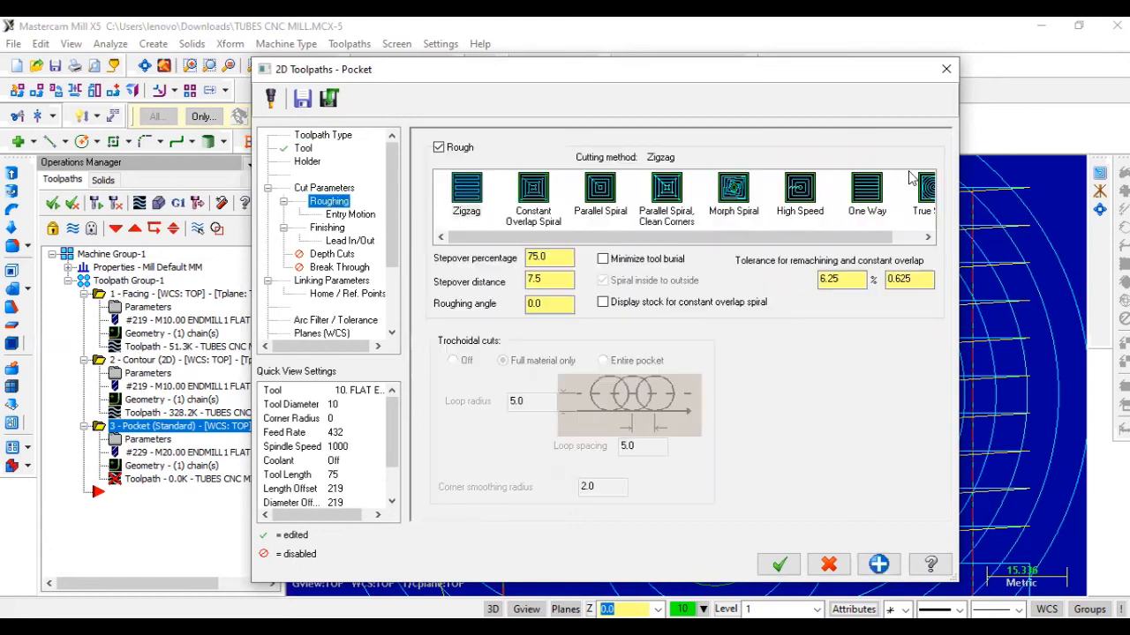
pyautogui.click(735, 188)
pyautogui.click(367, 215)
pyautogui.click(648, 146)
# Step: Set the pocket's finishing to 2 passes with 0.2 spacing and turn off its lead in/out
pyautogui.click(326, 228)
pyautogui.moveTo(469, 190); pyautogui.dragTo(399, 182)
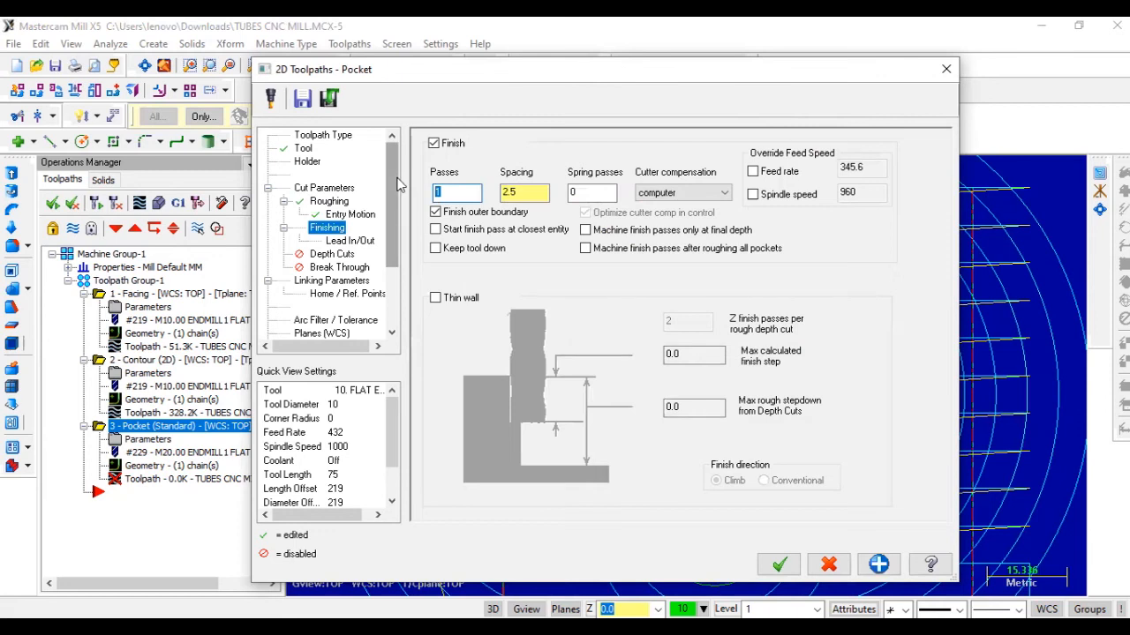
pyautogui.write('2')
pyautogui.doubleClick(524, 192)
pyautogui.write('0')
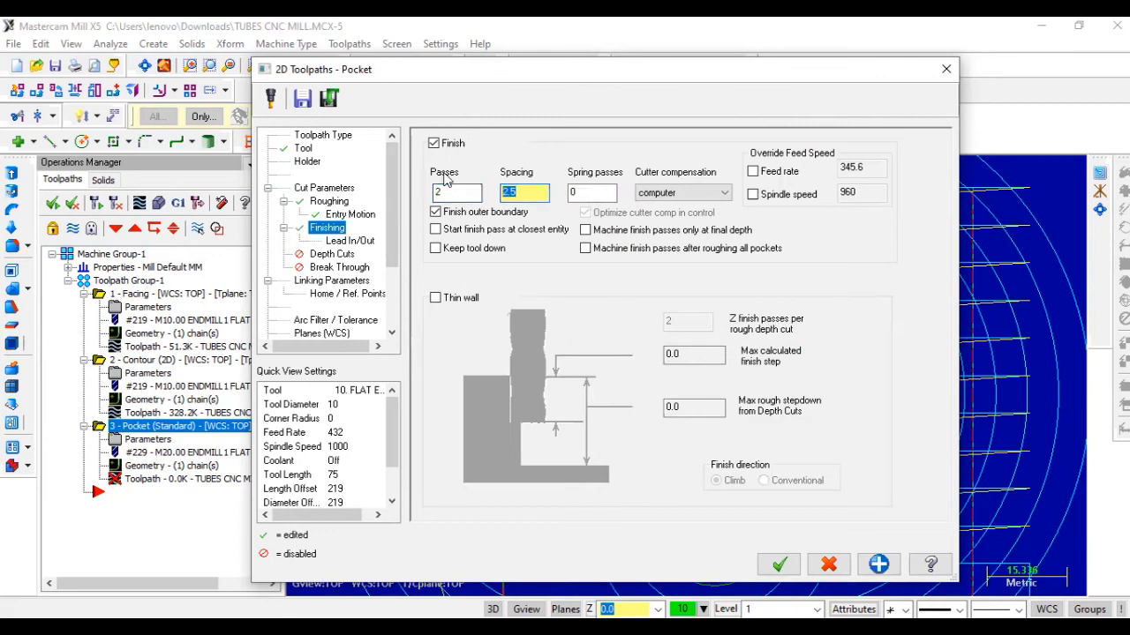
pyautogui.write('.2')
pyautogui.click(351, 242)
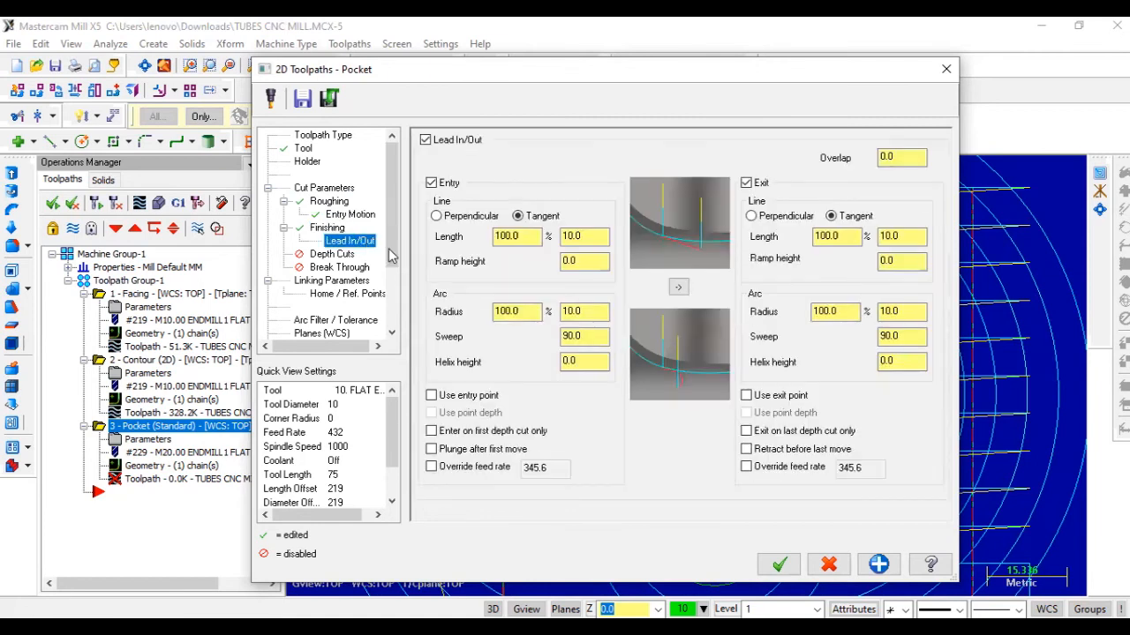
pyautogui.click(425, 140)
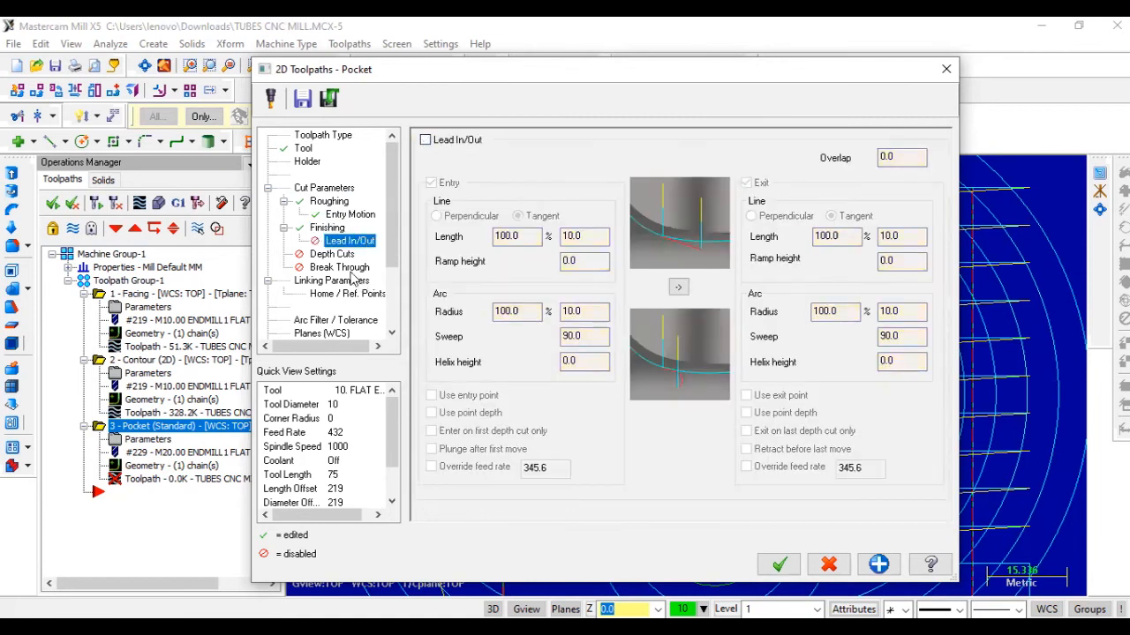
# Step: Make retract, feed plane and depth absolute in the pocket's linking parameters, set the depth to -10 and generate the toolpath
pyautogui.click(366, 280)
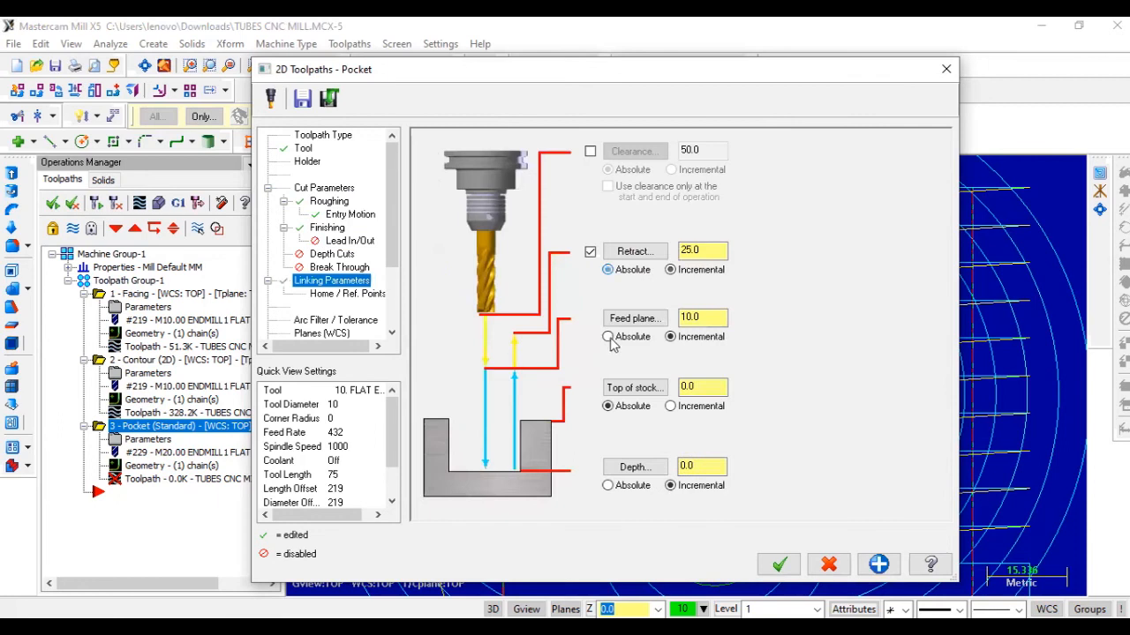
pyautogui.click(632, 485)
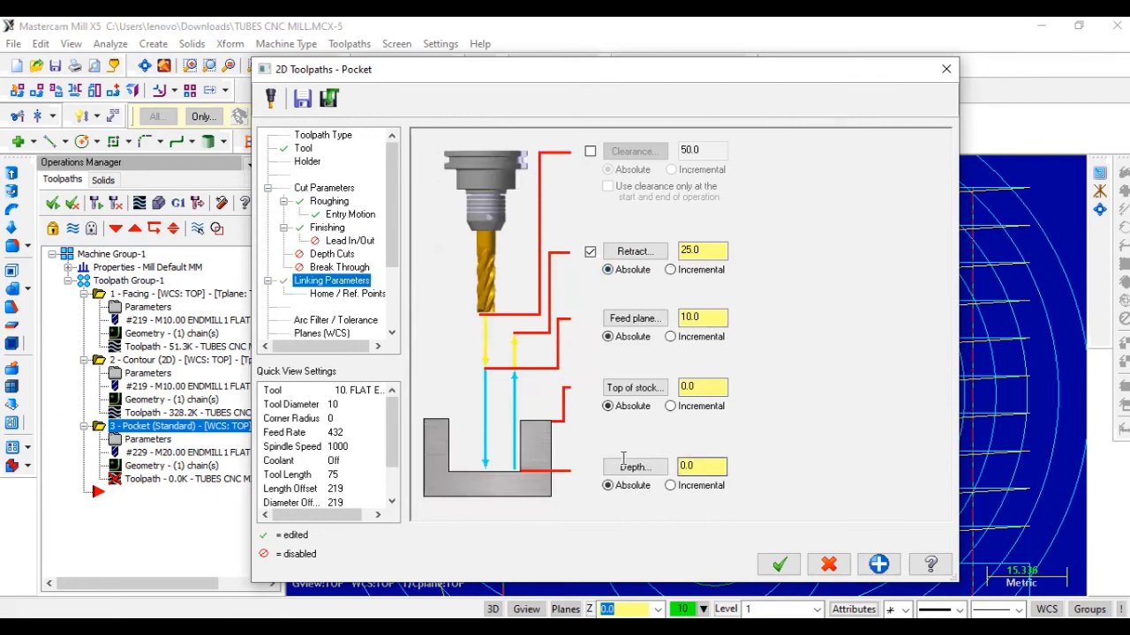
pyautogui.moveTo(699, 466); pyautogui.dragTo(620, 451)
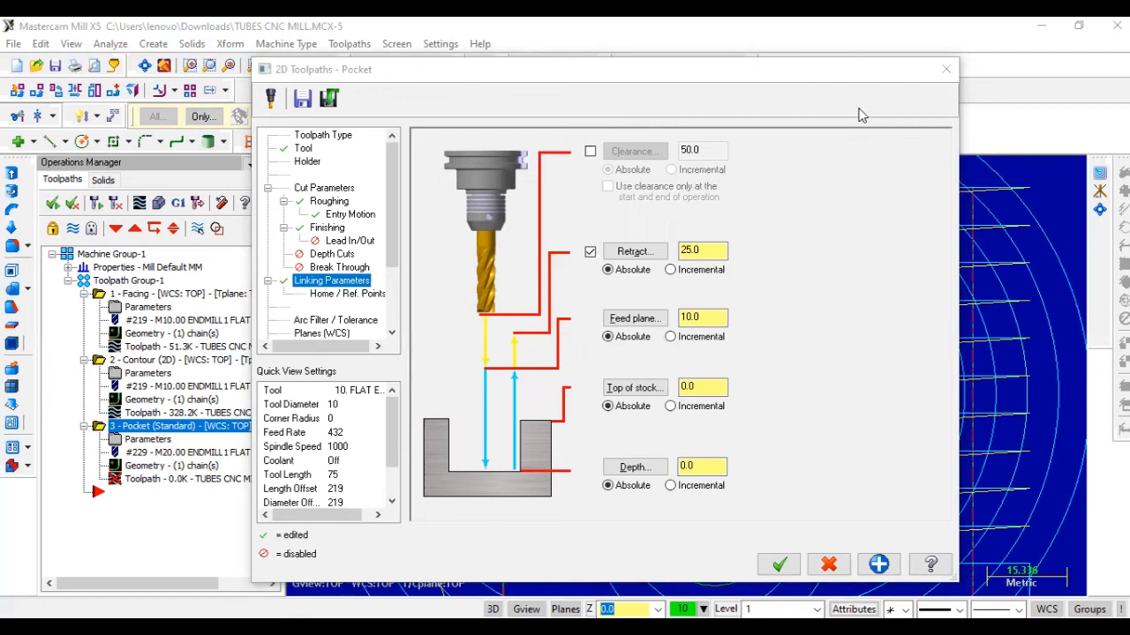
pyautogui.click(711, 465)
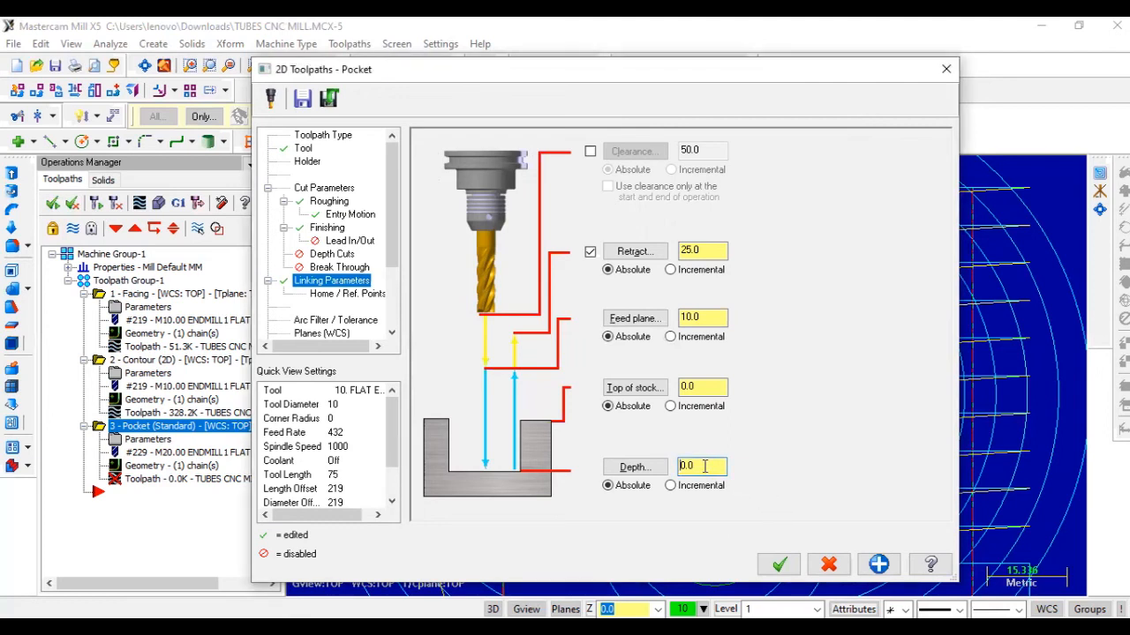
pyautogui.write('-10')
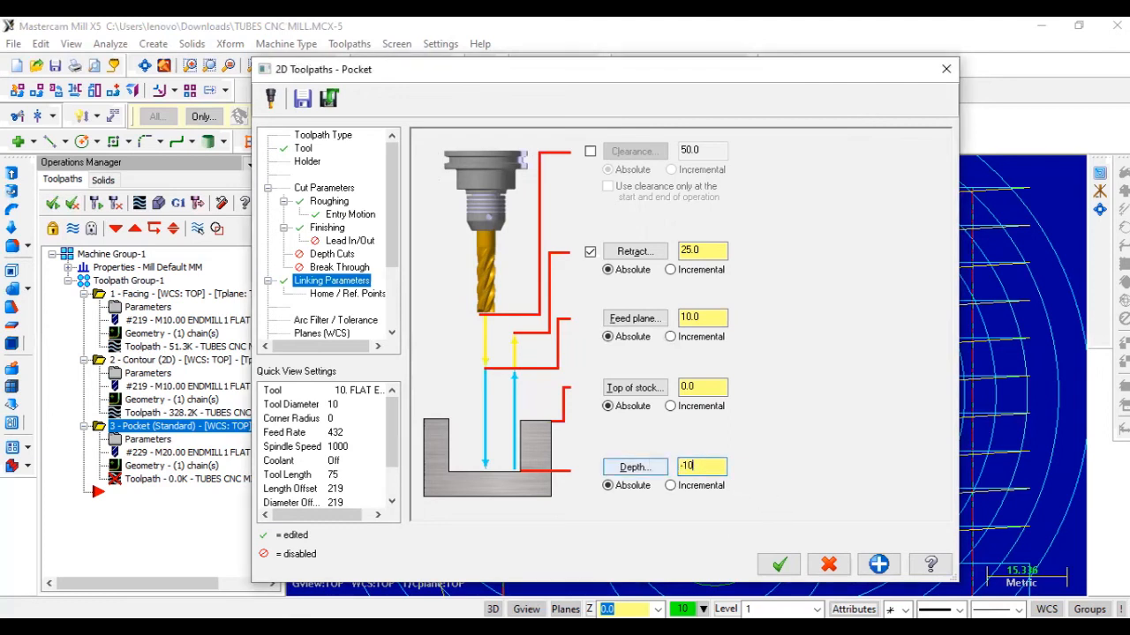
pyautogui.press('Tab')
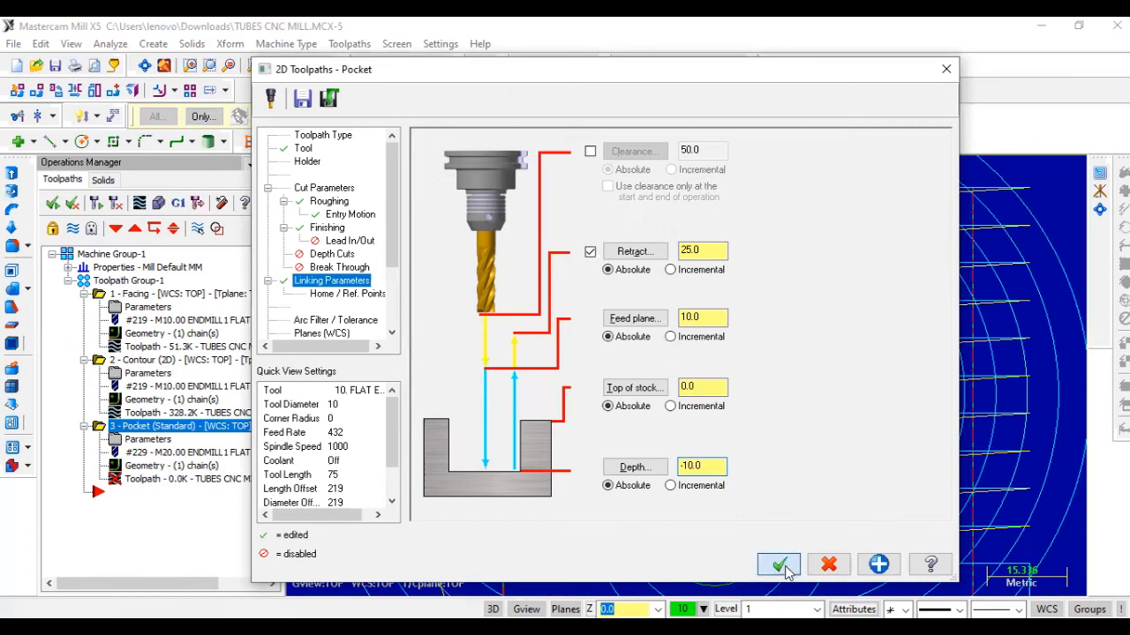
pyautogui.press('Return')
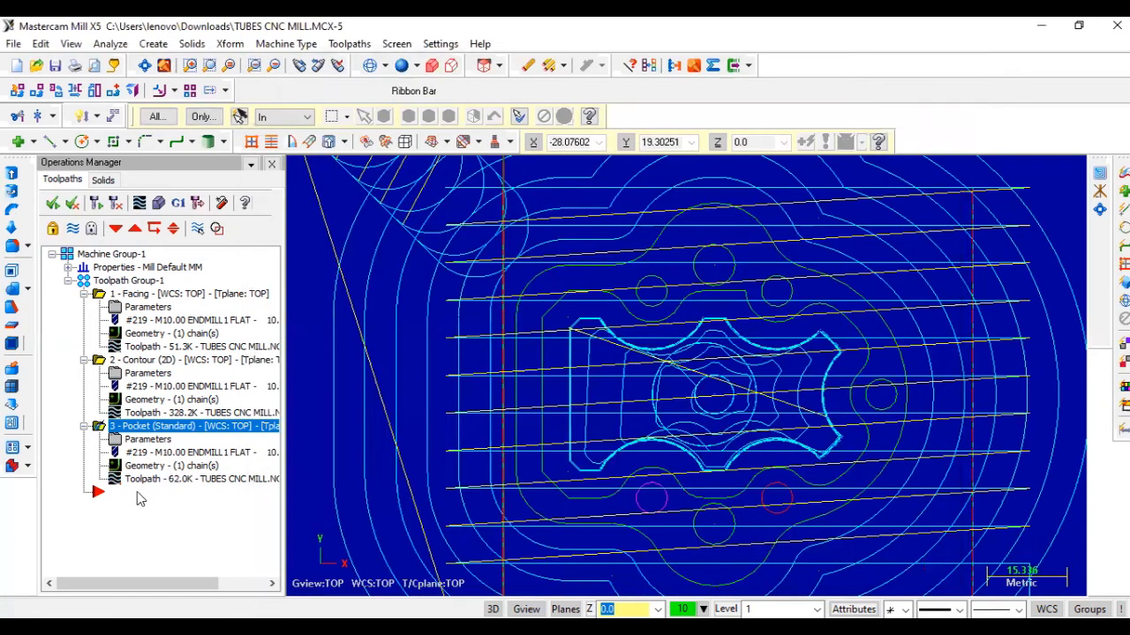
pyautogui.click(139, 495)
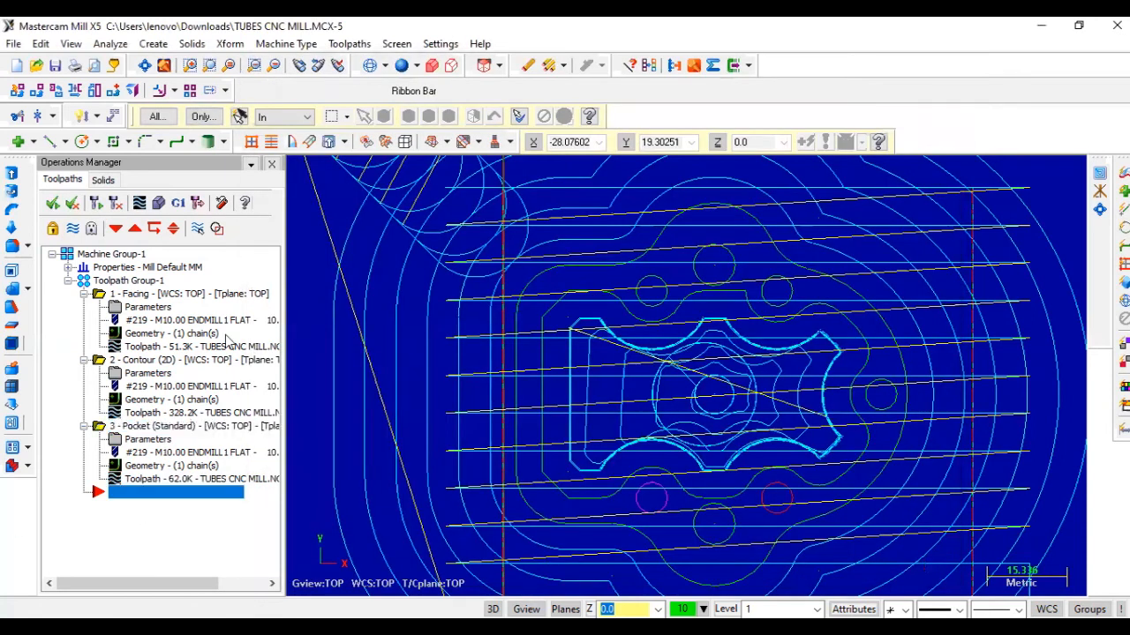
# Step: Create a pocket toolpath on the uppermost hole with the 3 mm flat endmill, tool 212, and review its roughing, entry motion and finishing settings
pyautogui.click(330, 44)
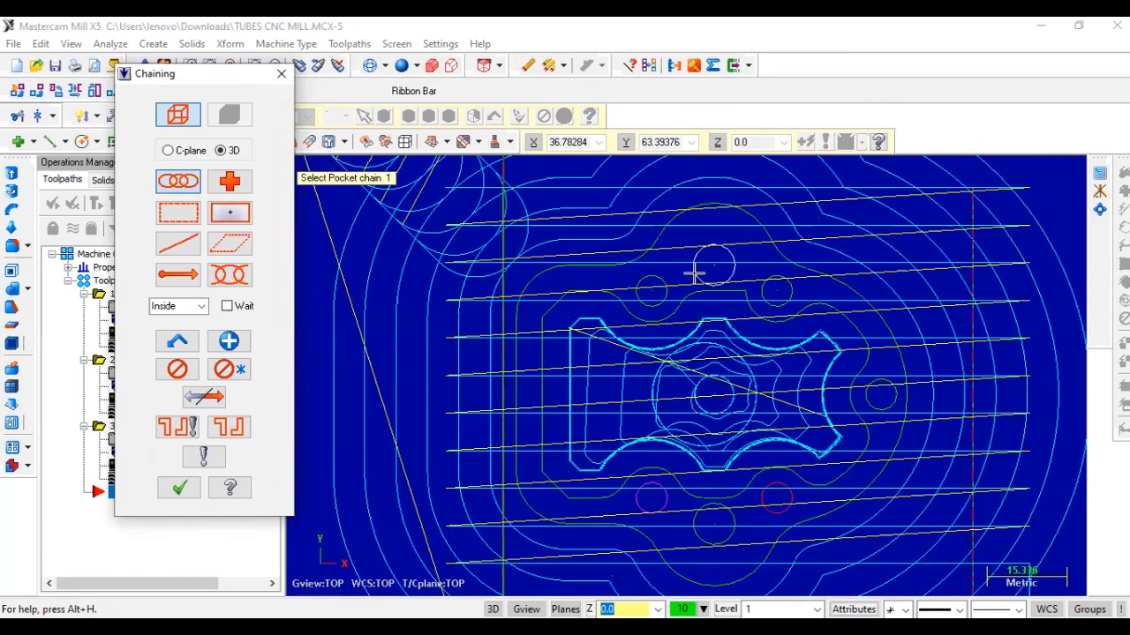
pyautogui.click(695, 275)
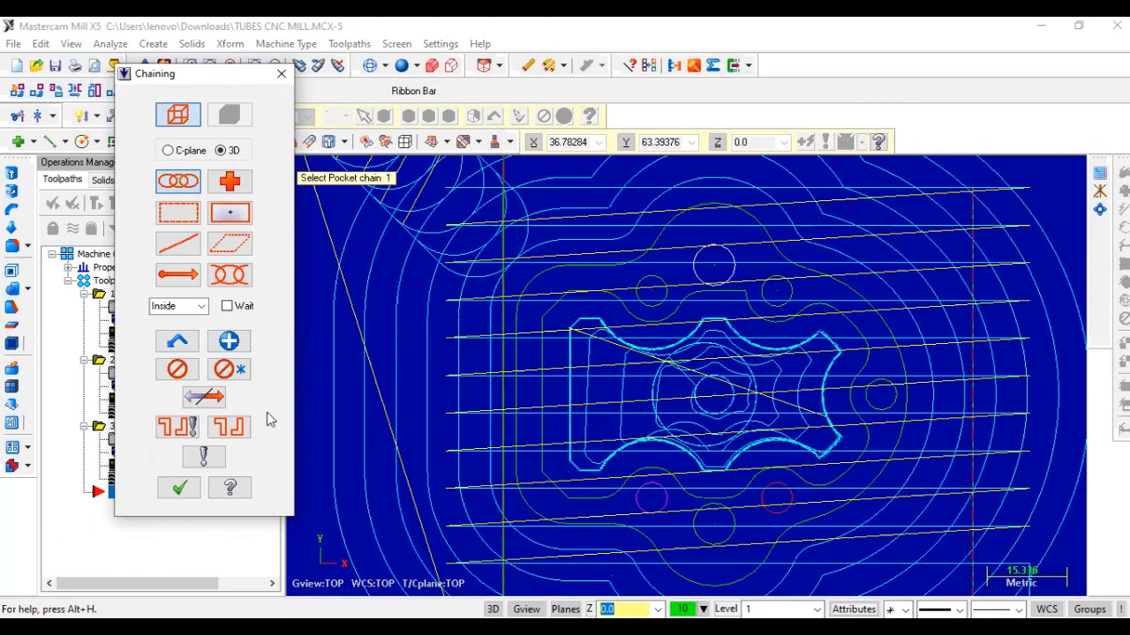
pyautogui.click(182, 485)
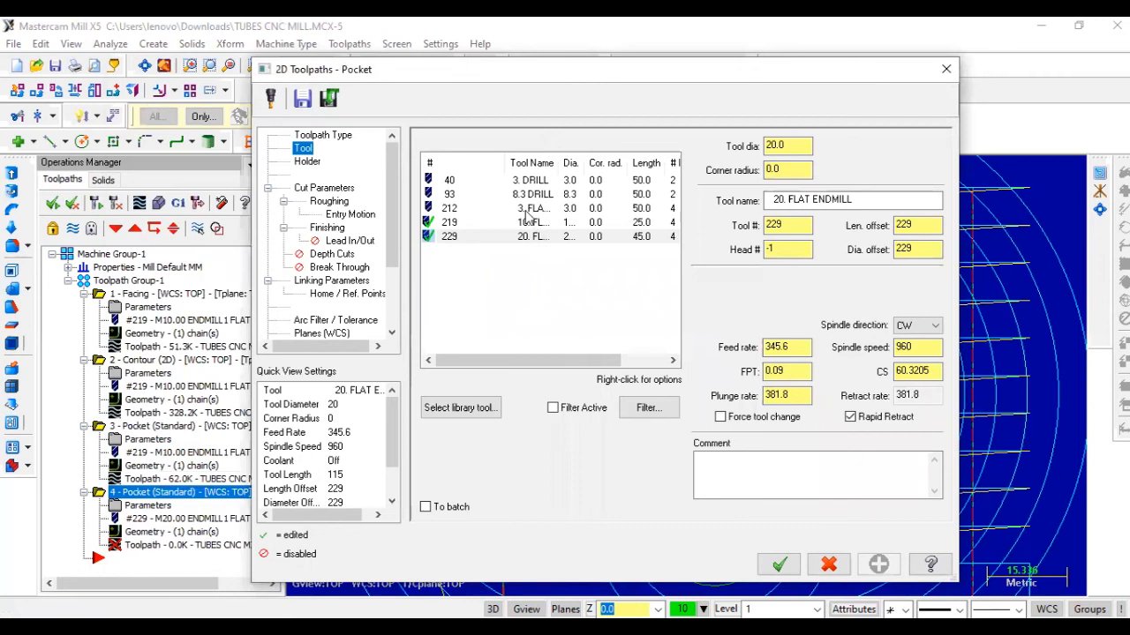
pyautogui.click(528, 212)
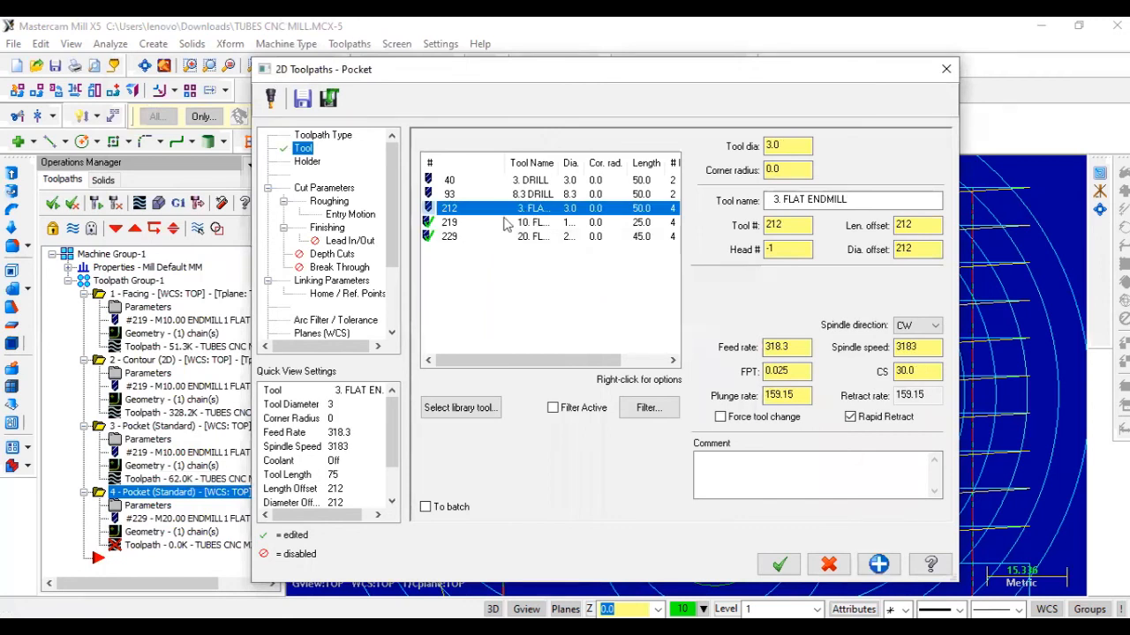
pyautogui.press('Down')
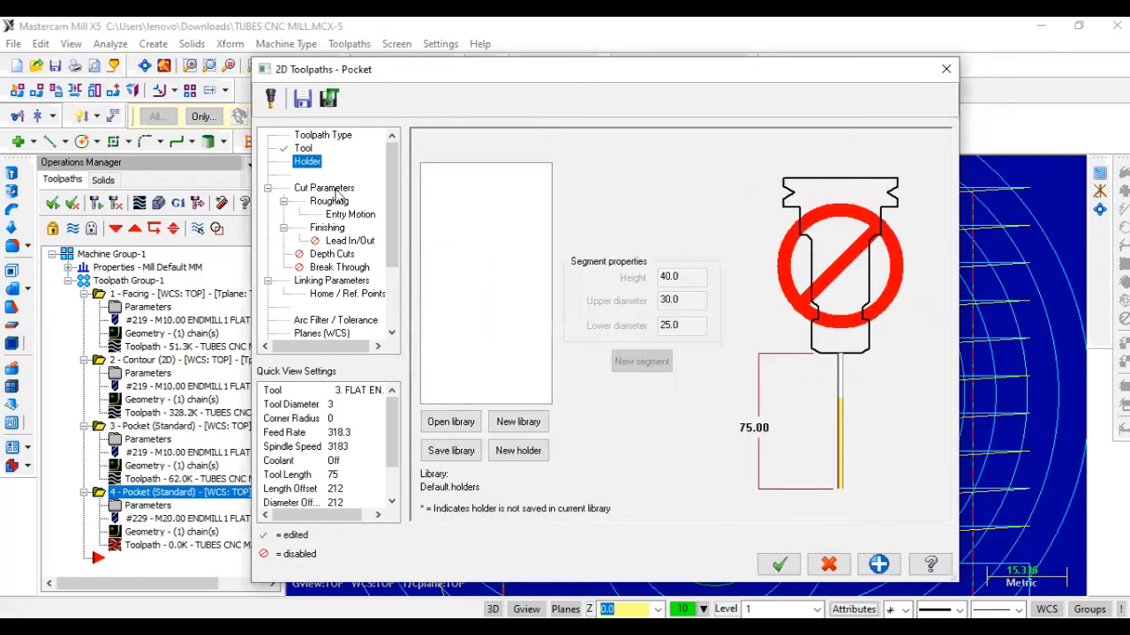
pyautogui.press('Down')
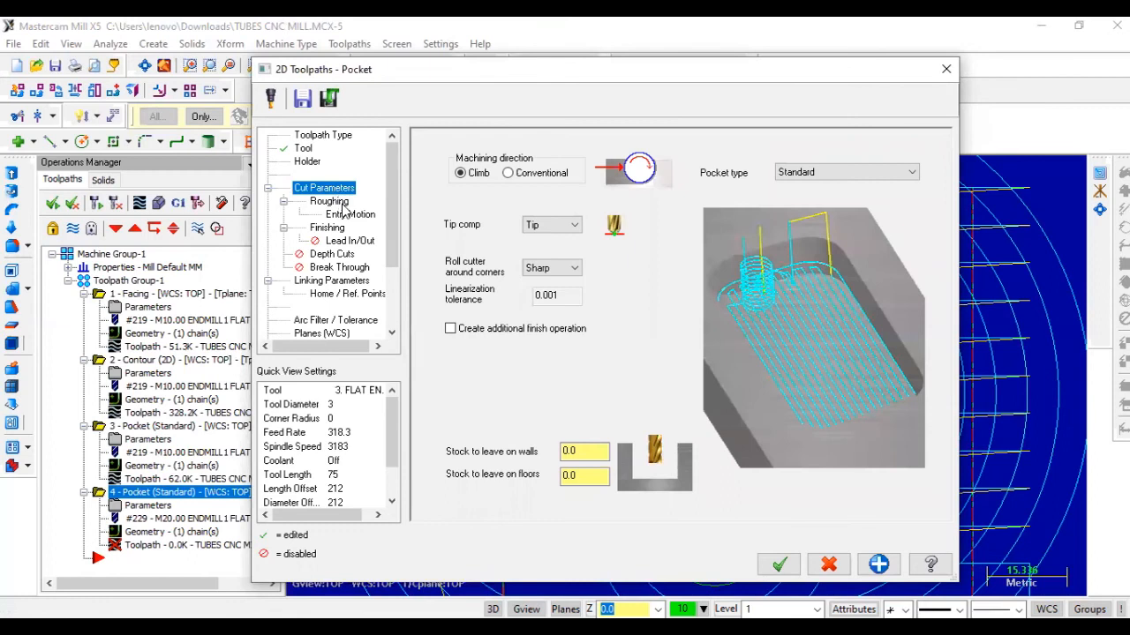
pyautogui.press('Down')
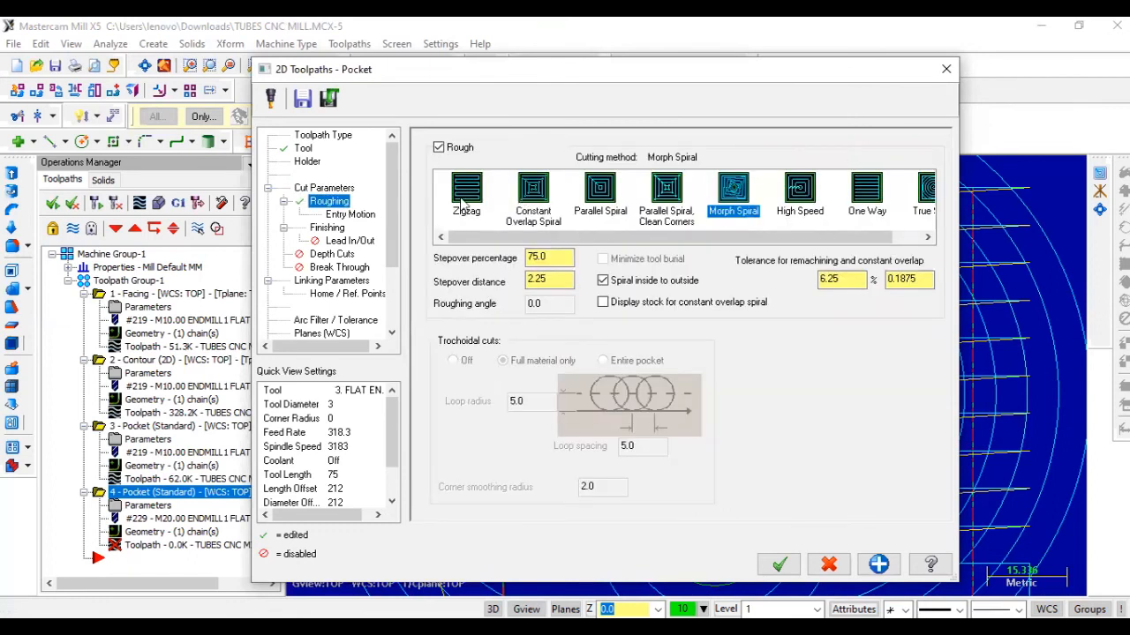
pyautogui.click(359, 217)
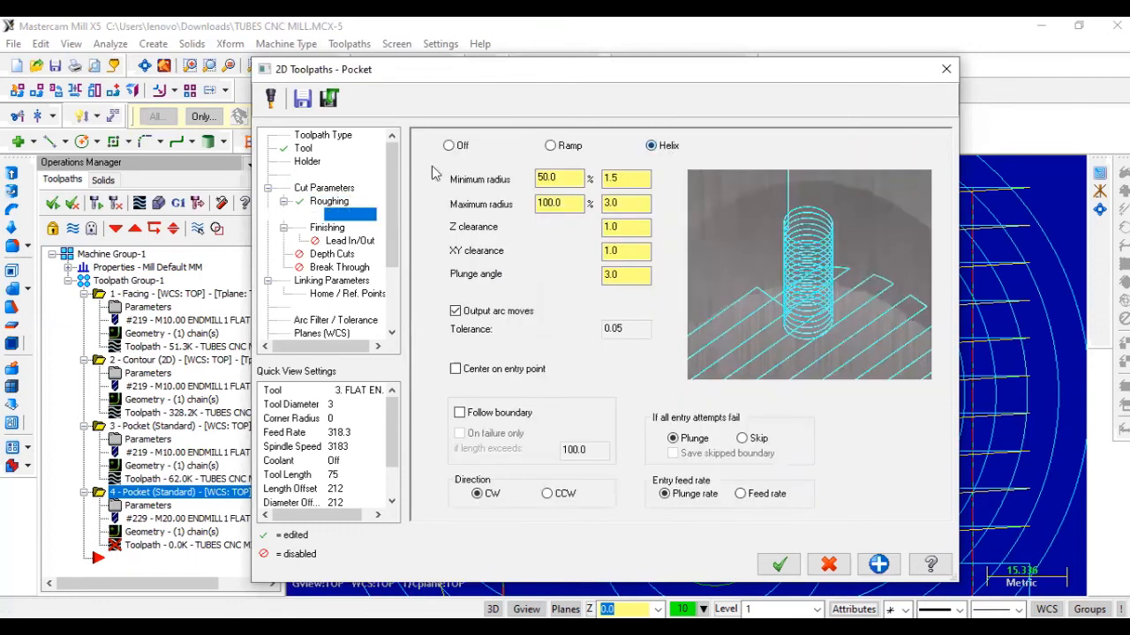
pyautogui.press('Down')
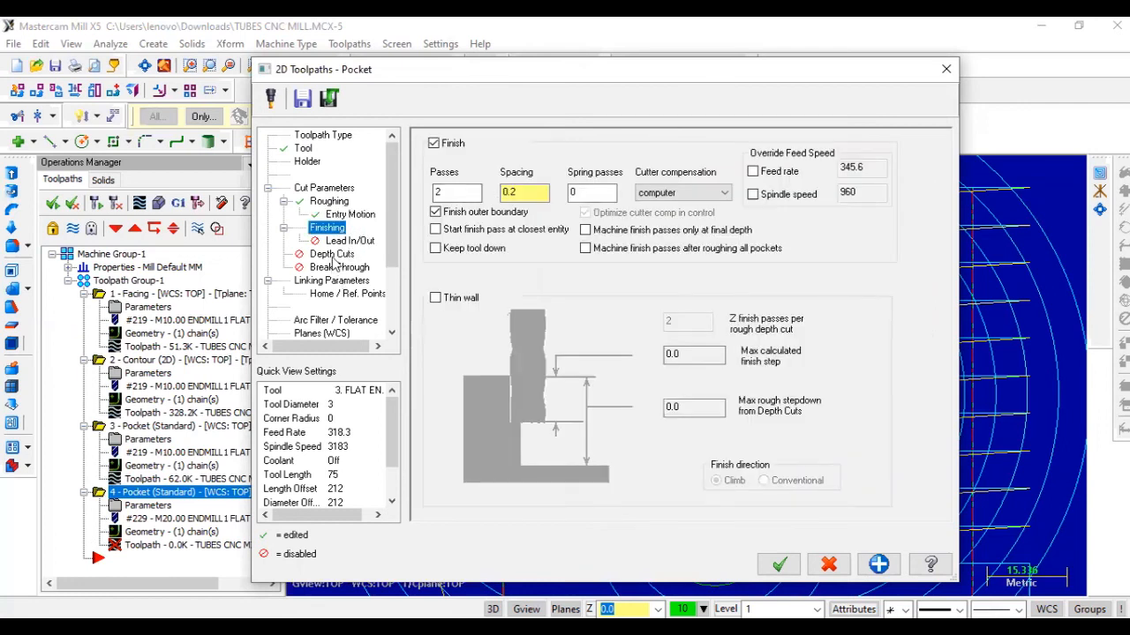
# Step: Set the hole pocket's depth to -10 in the linking parameters and generate its toolpath
pyautogui.click(347, 280)
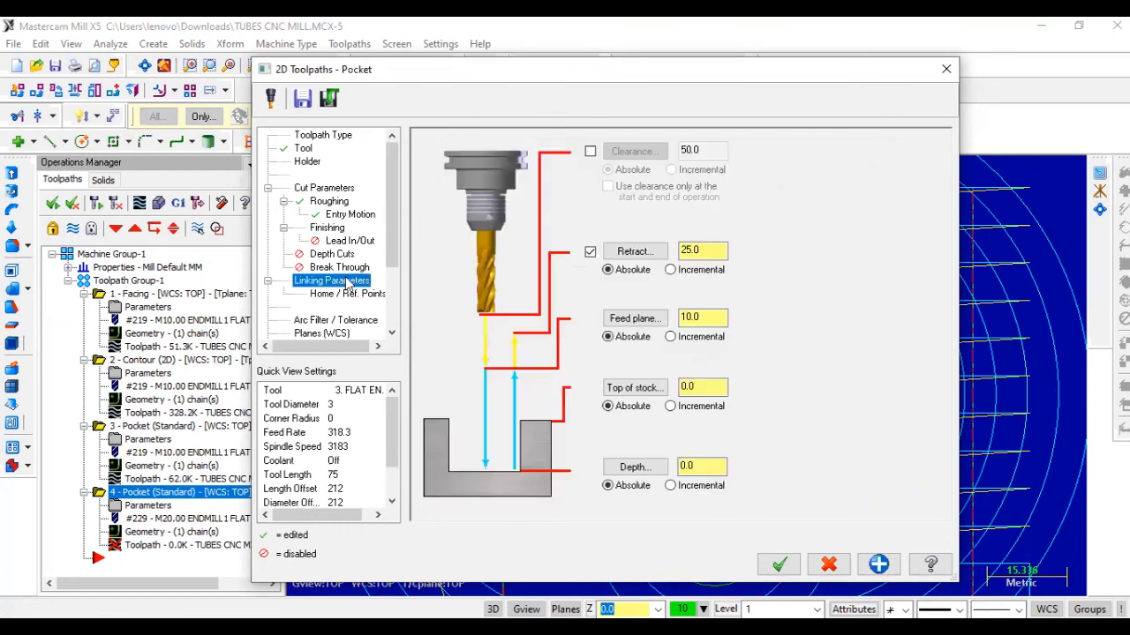
pyautogui.click(694, 466)
pyautogui.press('BackSpace')
pyautogui.press('BackSpace')
pyautogui.press('BackSpace')
pyautogui.write('-10')
pyautogui.click(774, 567)
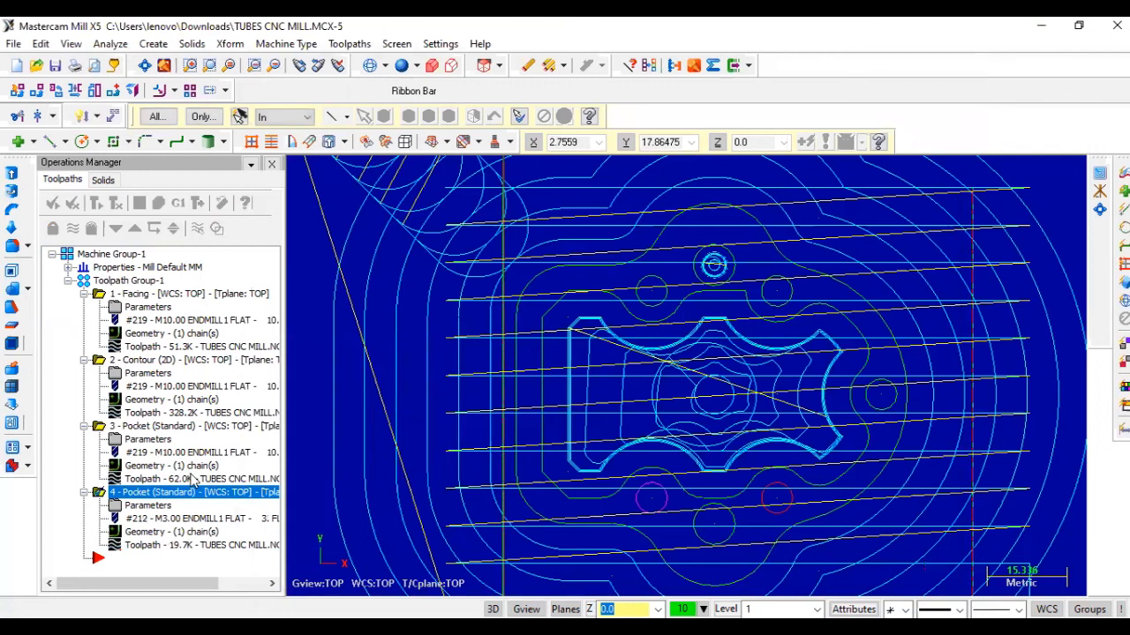
# Step: Create a pocket toolpath on the lowermost hole with the 3 mm flat endmill, tool 212, using morph spiral roughing and helix entry, and review the finishing settings
pyautogui.click(107, 561)
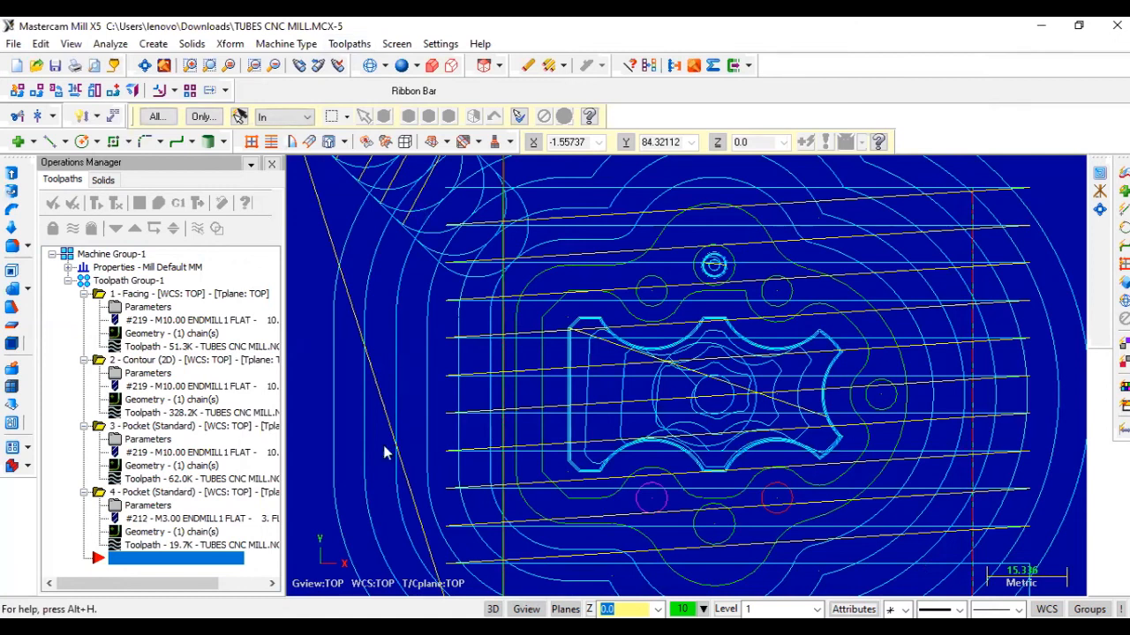
pyautogui.click(695, 527)
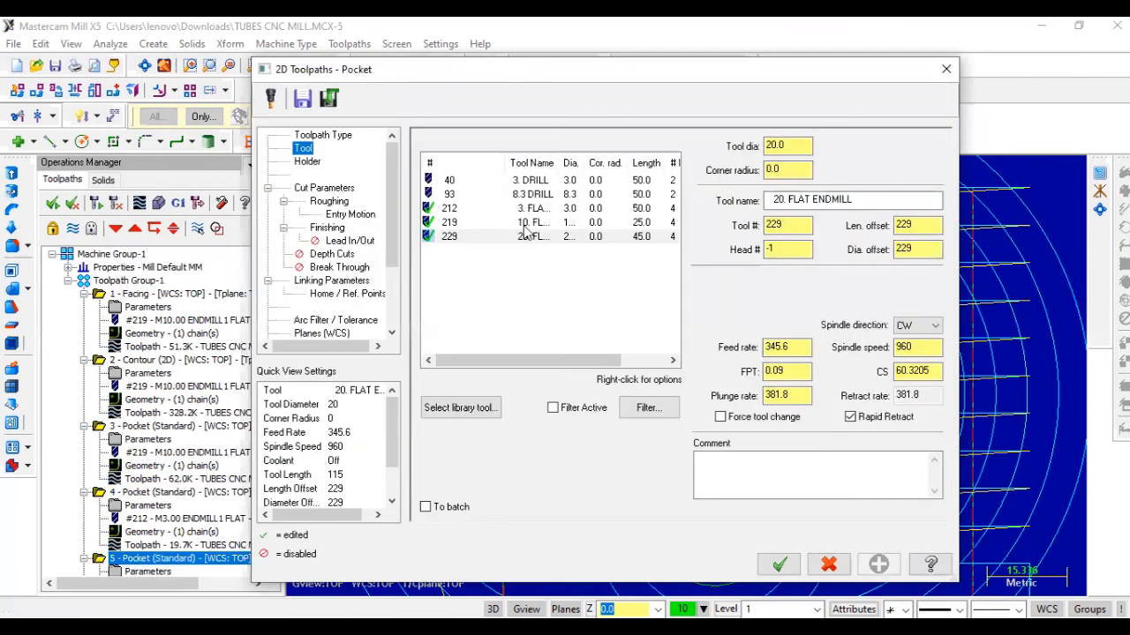
pyautogui.click(525, 209)
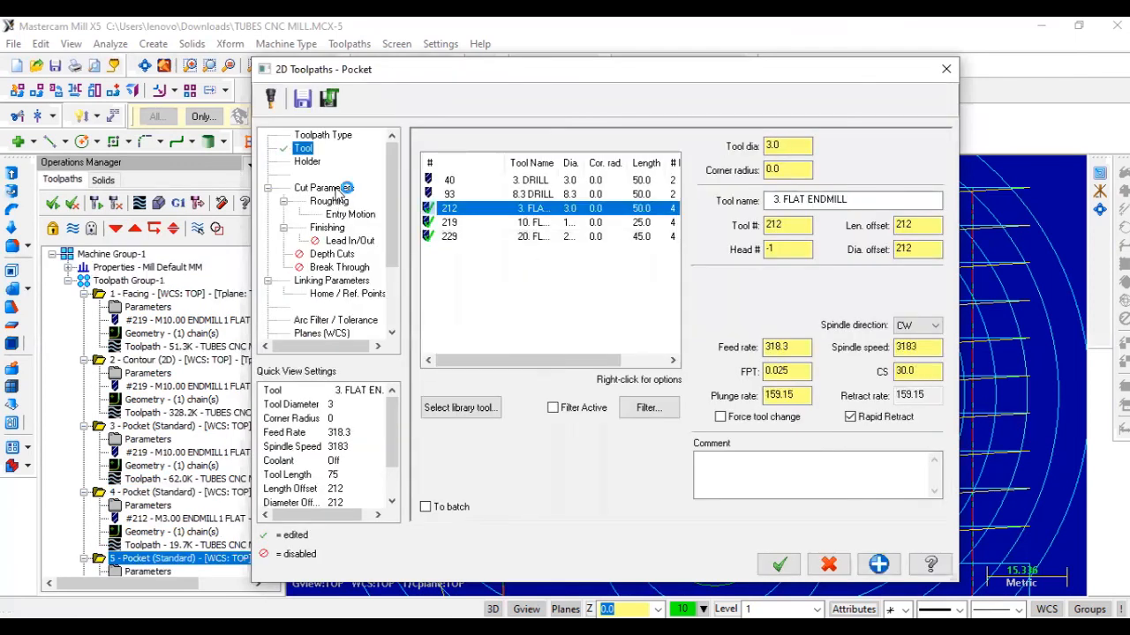
pyautogui.click(338, 189)
pyautogui.click(339, 201)
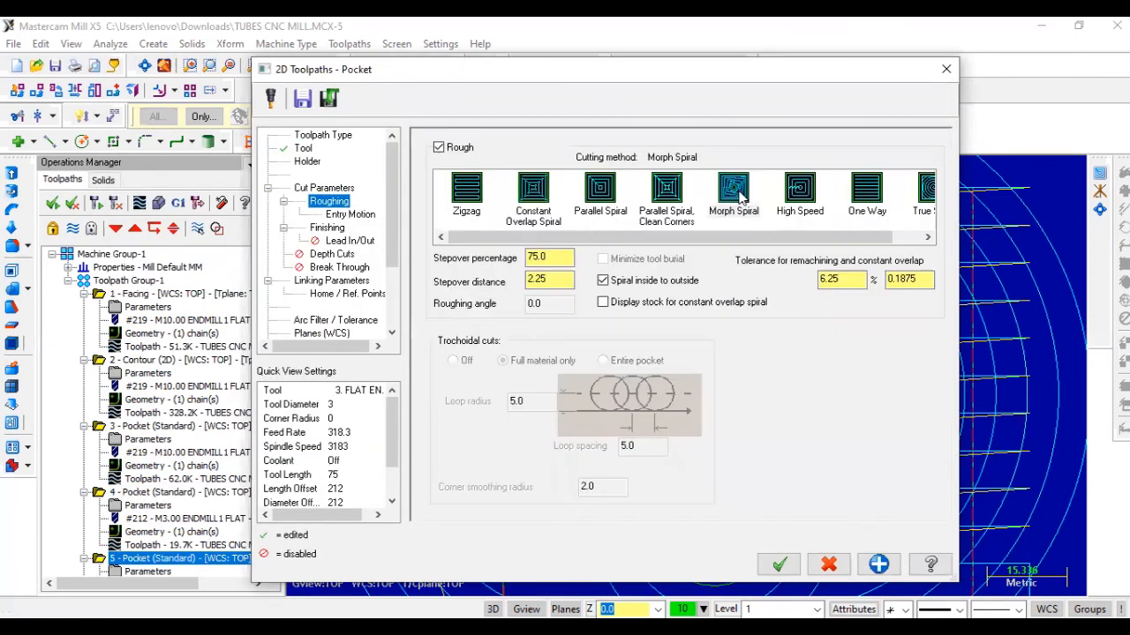
pyautogui.click(350, 214)
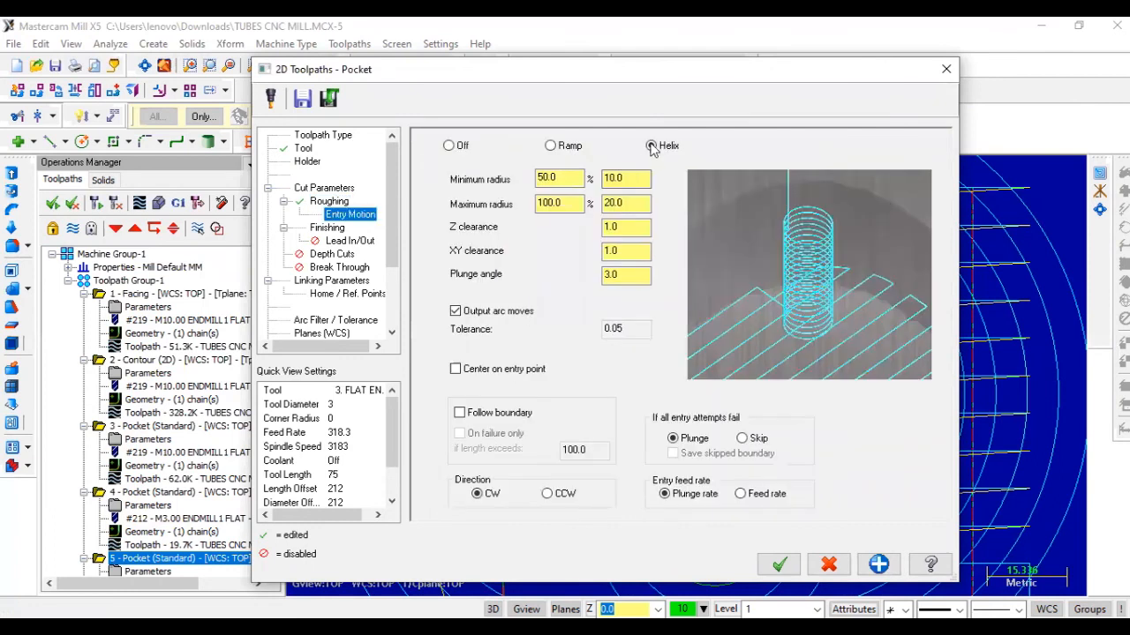
pyautogui.click(340, 228)
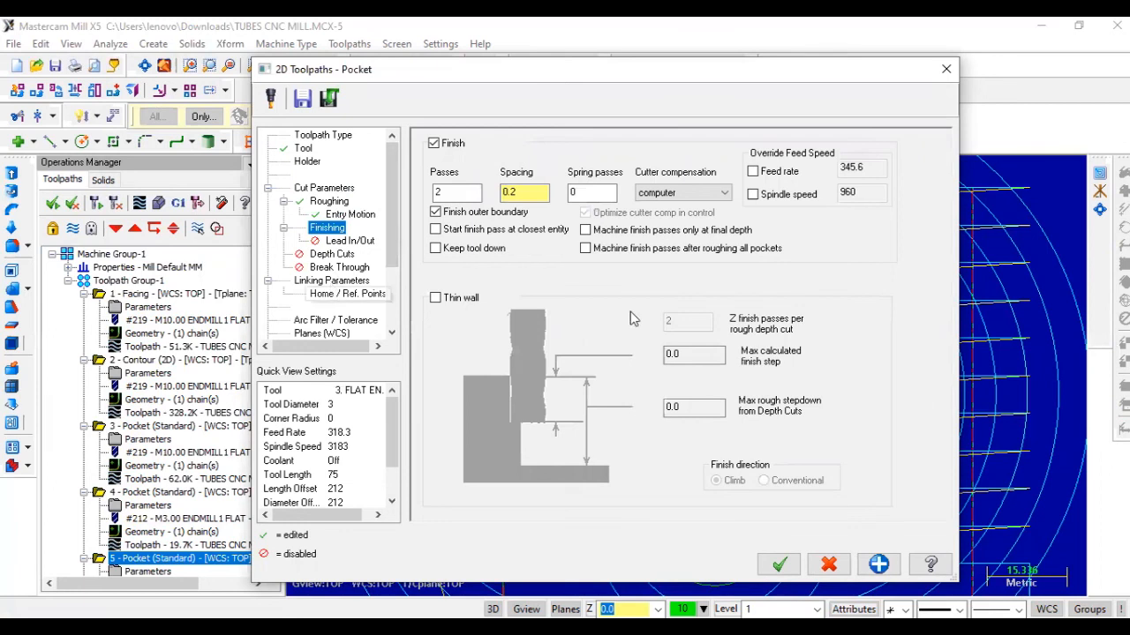
# Step: Set the lowermost hole pocket's depth to -10 in the linking parameters and generate its toolpath
pyautogui.click(331, 279)
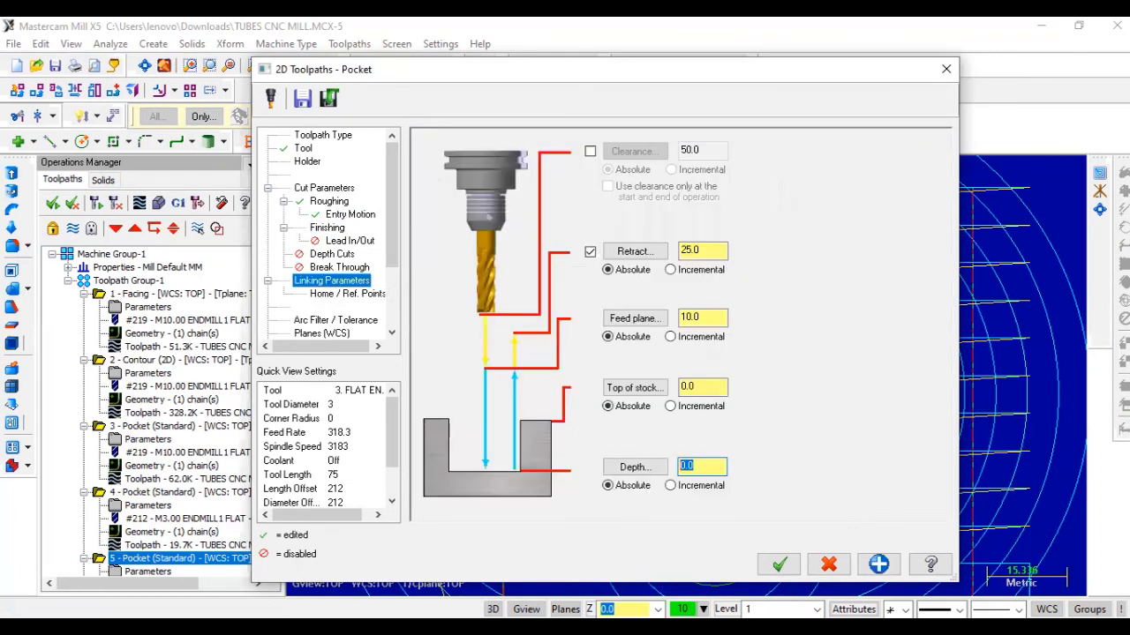
pyautogui.write('-10')
pyautogui.press('Return')
pyautogui.click(767, 569)
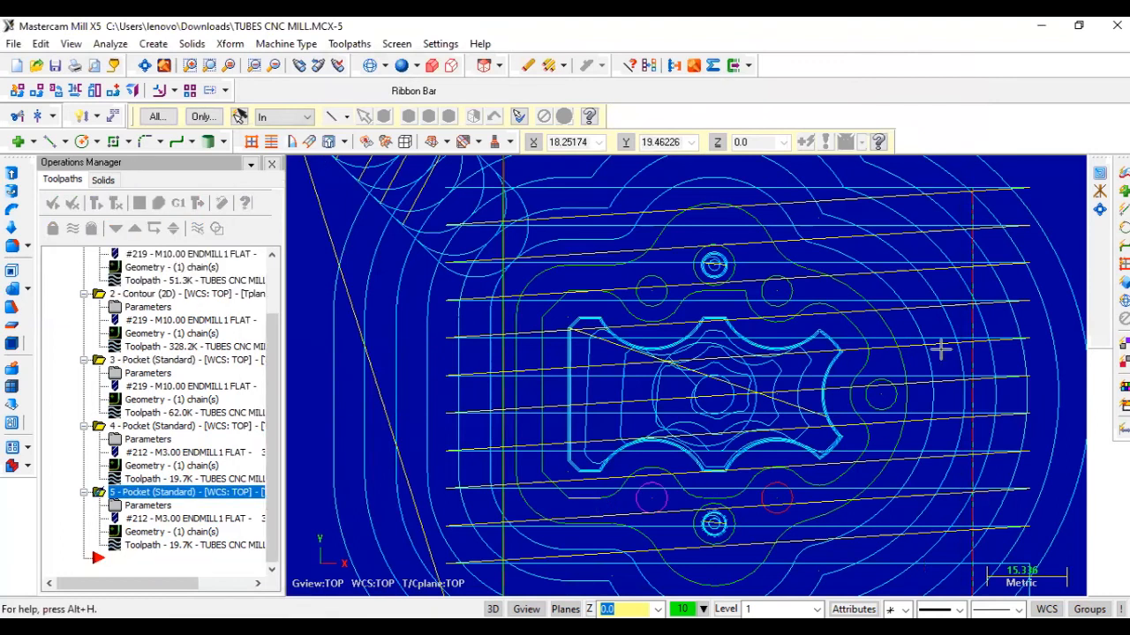
# Step: Start a drill toolpath and select the centres of the five remaining holes around the inner pocket as drill points
pyautogui.click(345, 43)
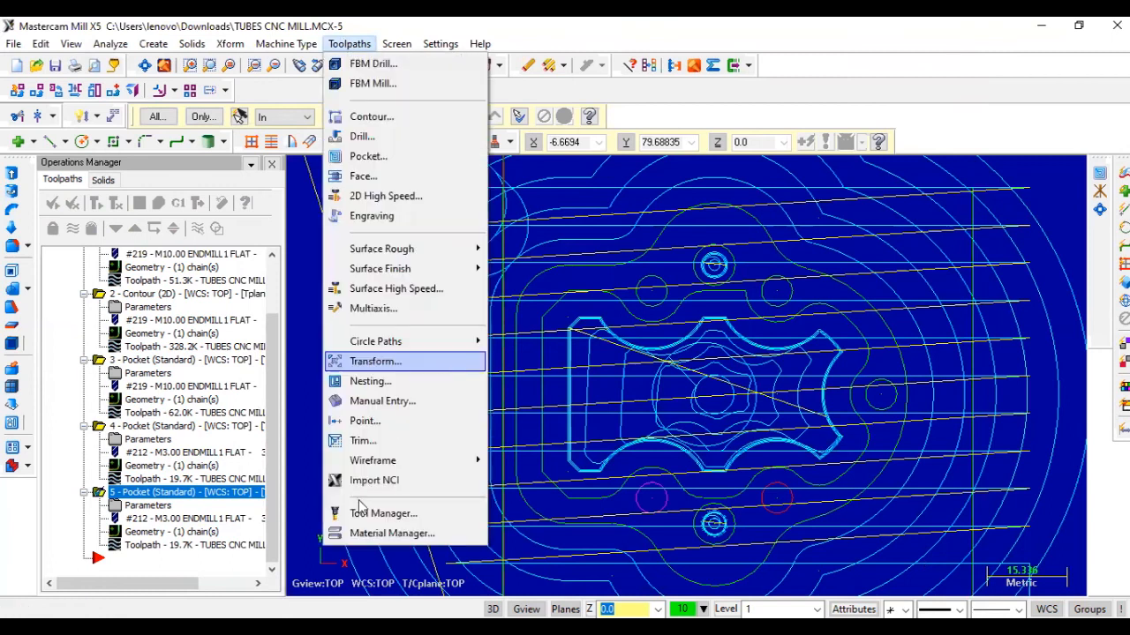
pyautogui.click(445, 139)
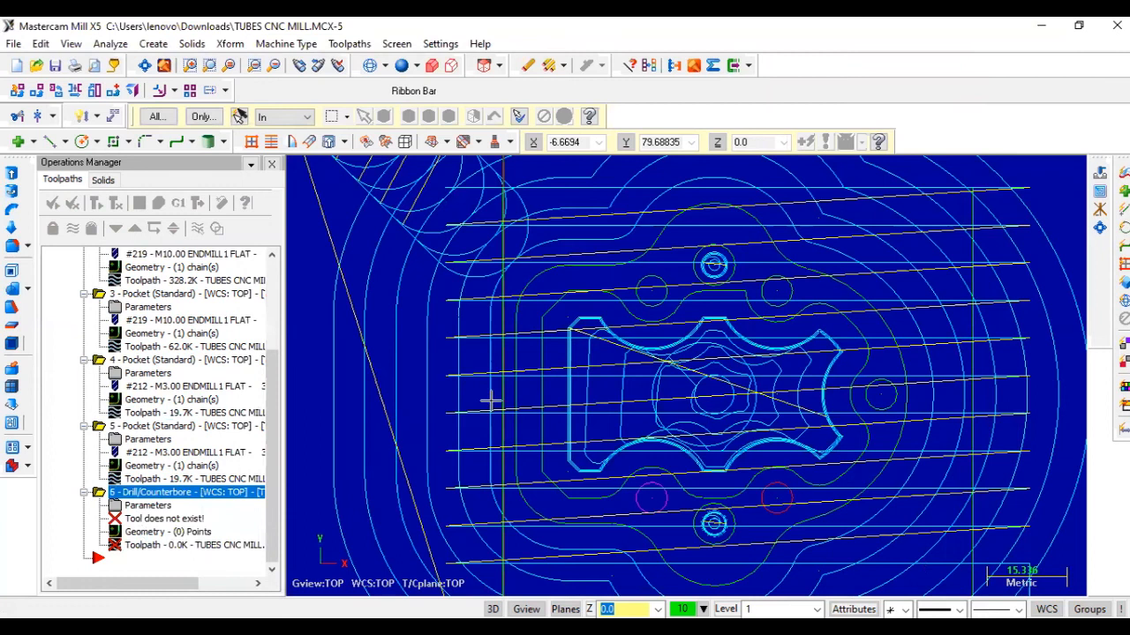
pyautogui.click(654, 501)
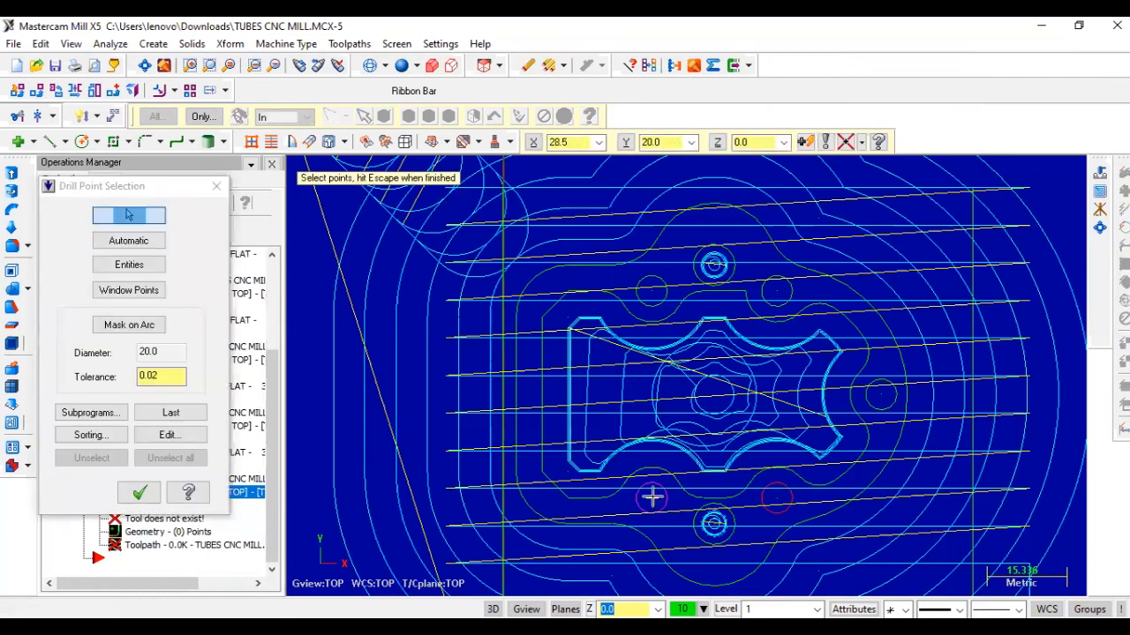
pyautogui.click(776, 501)
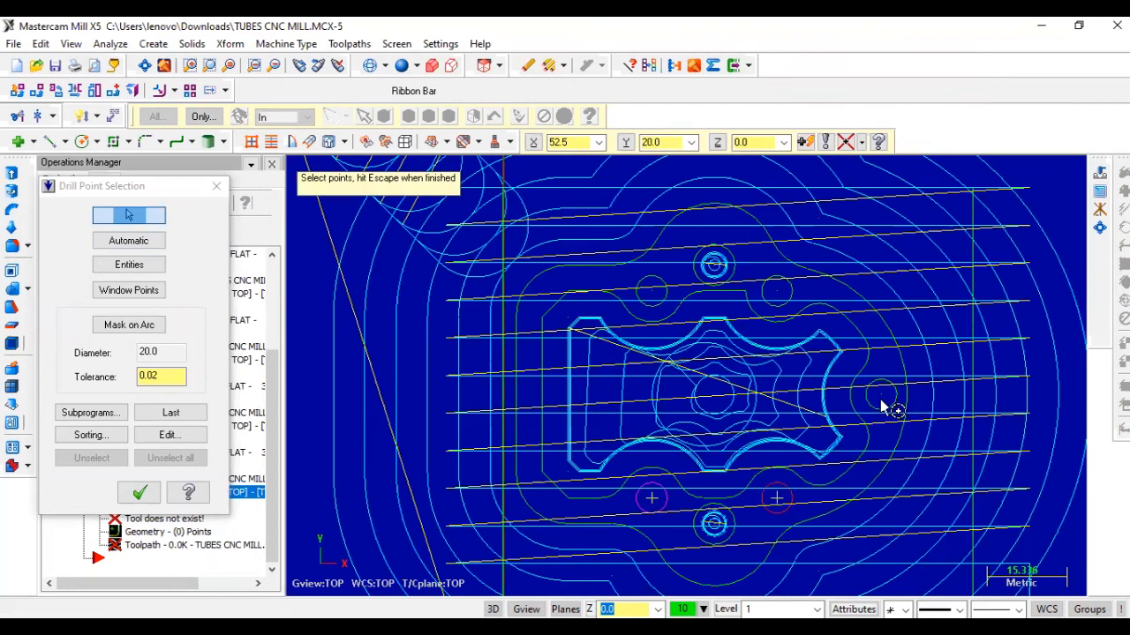
pyautogui.click(779, 294)
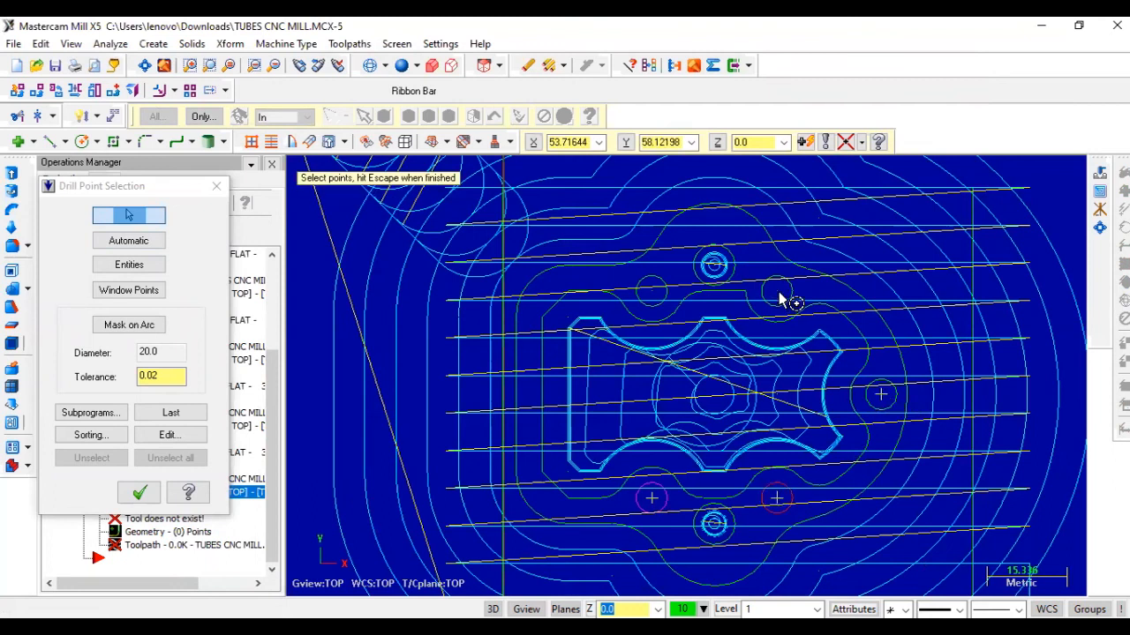
pyautogui.click(650, 300)
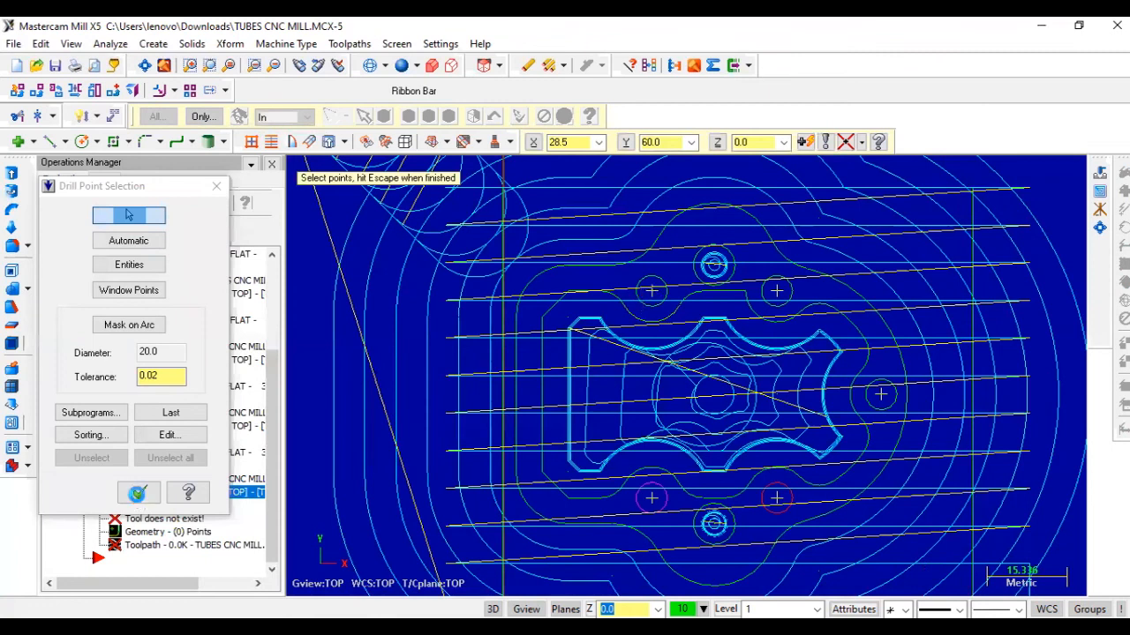
pyautogui.click(148, 493)
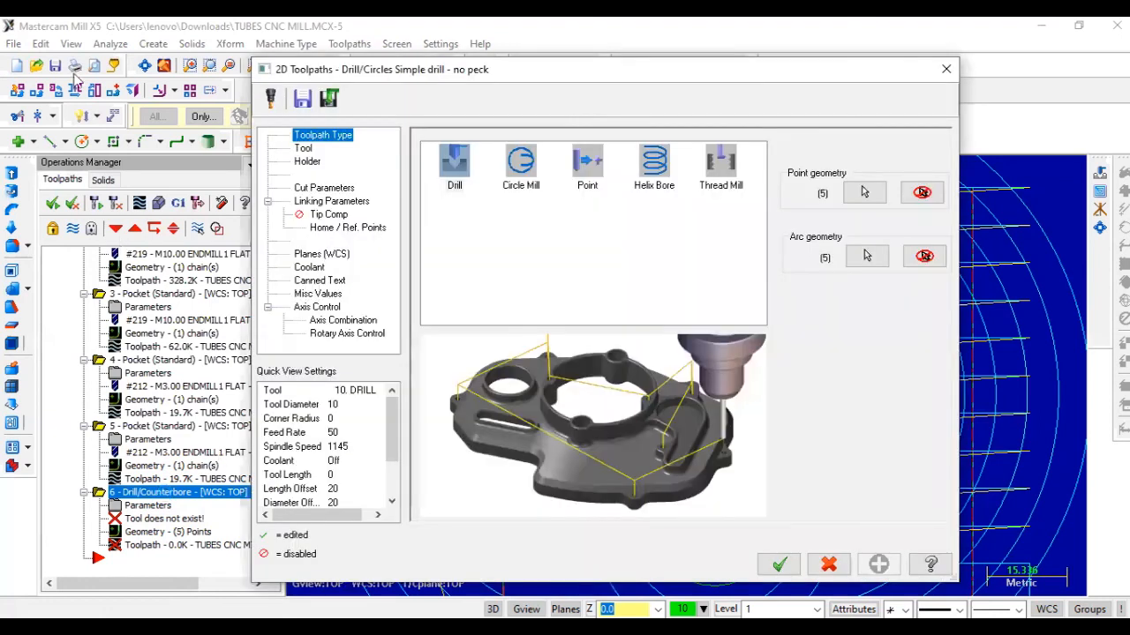
# Step: Assign the 8.3 mm drill, tool 93, to the drilling operation and review its cut parameters
pyautogui.click(303, 148)
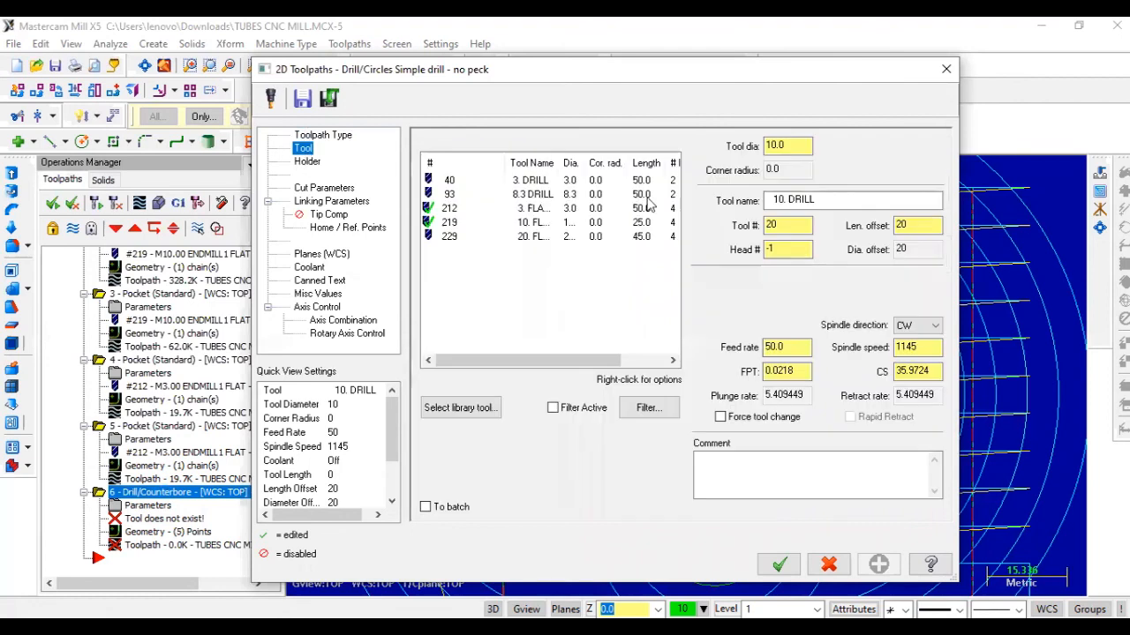
pyautogui.click(571, 196)
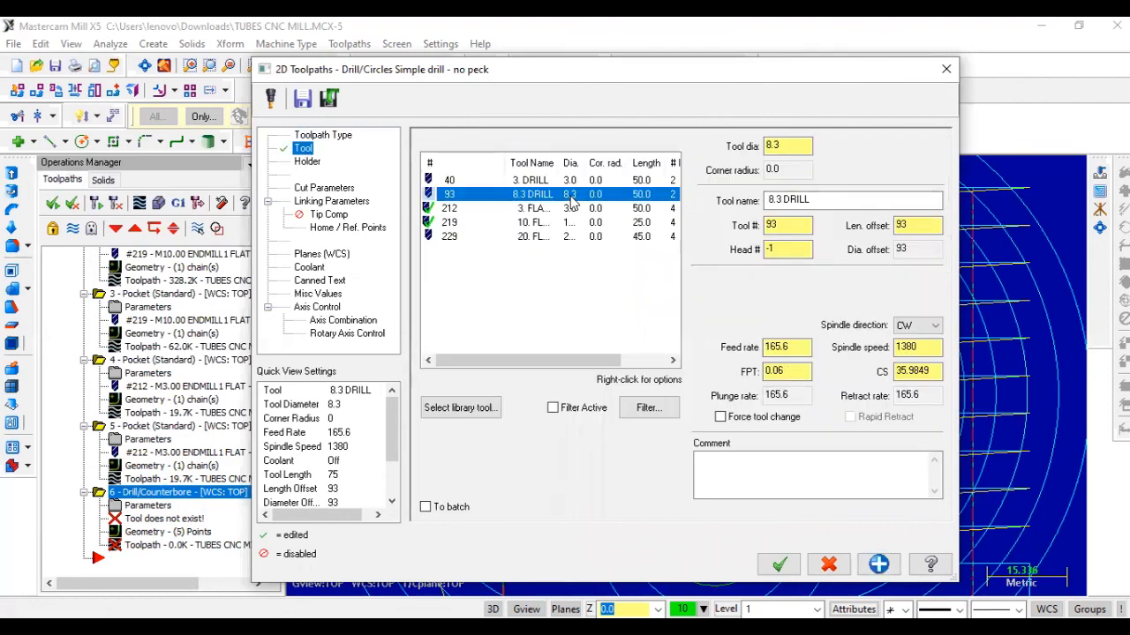
pyautogui.click(327, 189)
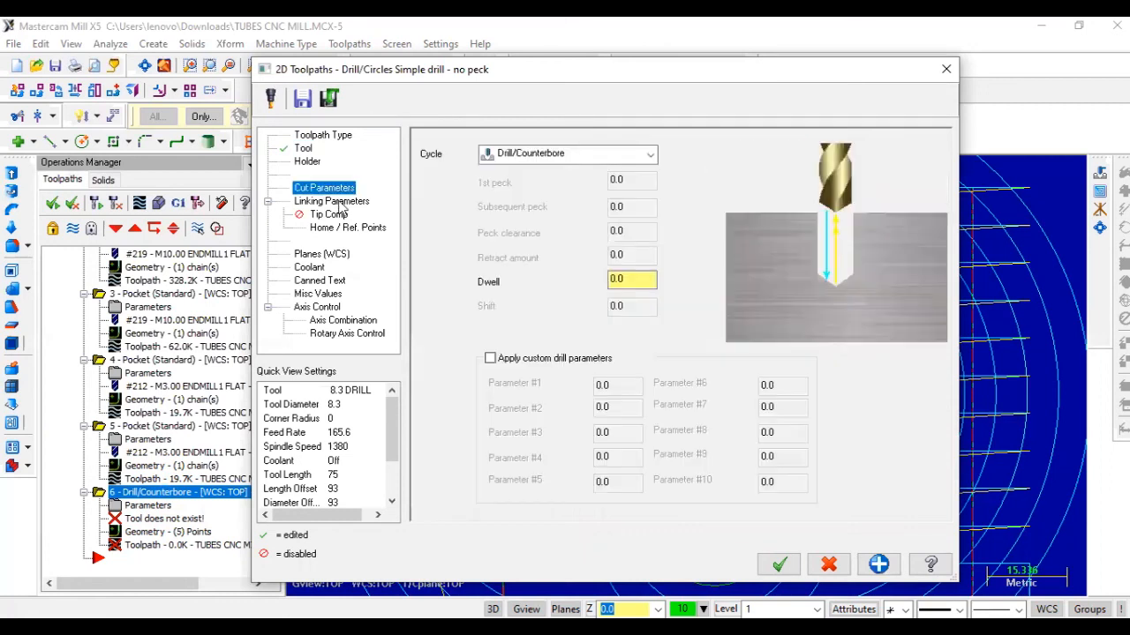
# Step: Make the drilling retract and depth absolute in the linking parameters, set the depth to -27 and generate the toolpath
pyautogui.click(342, 203)
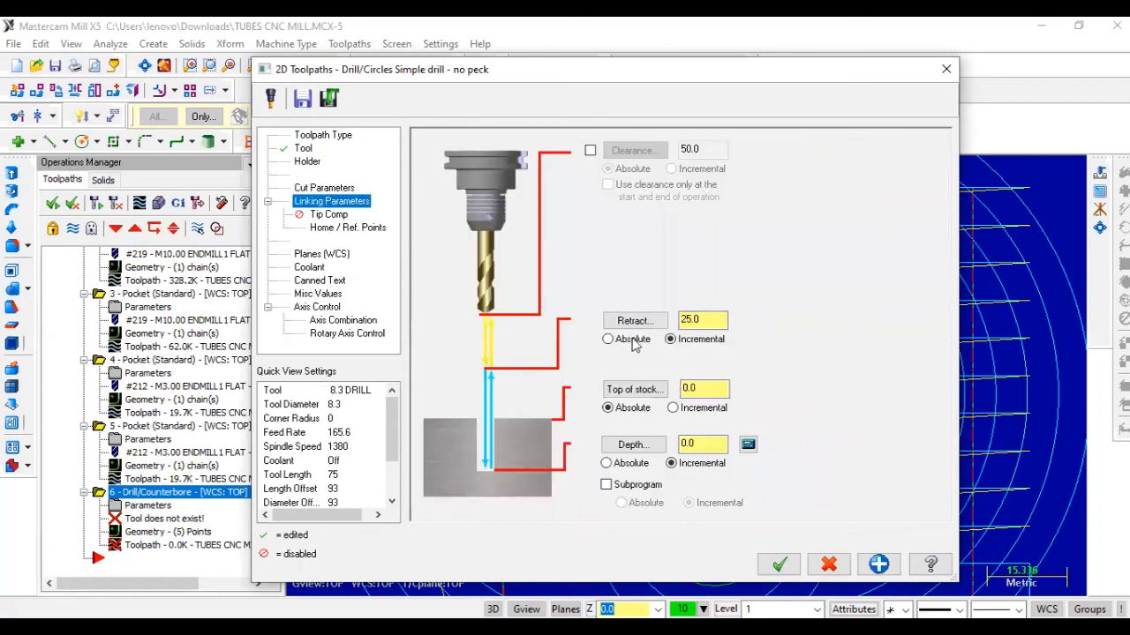
pyautogui.click(622, 465)
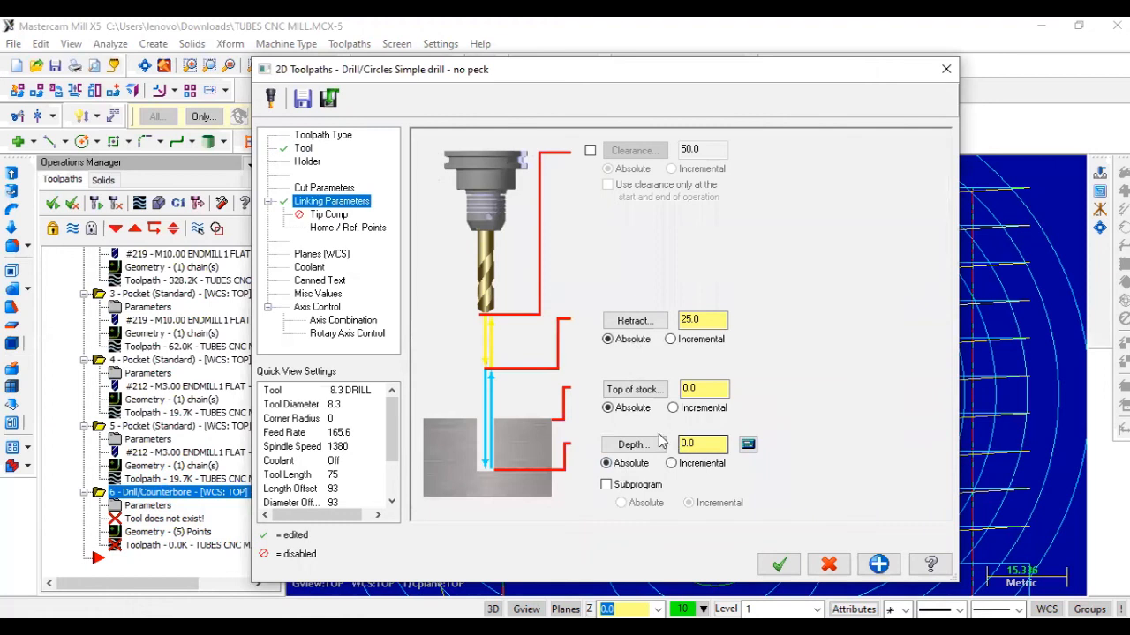
pyautogui.press('Tab')
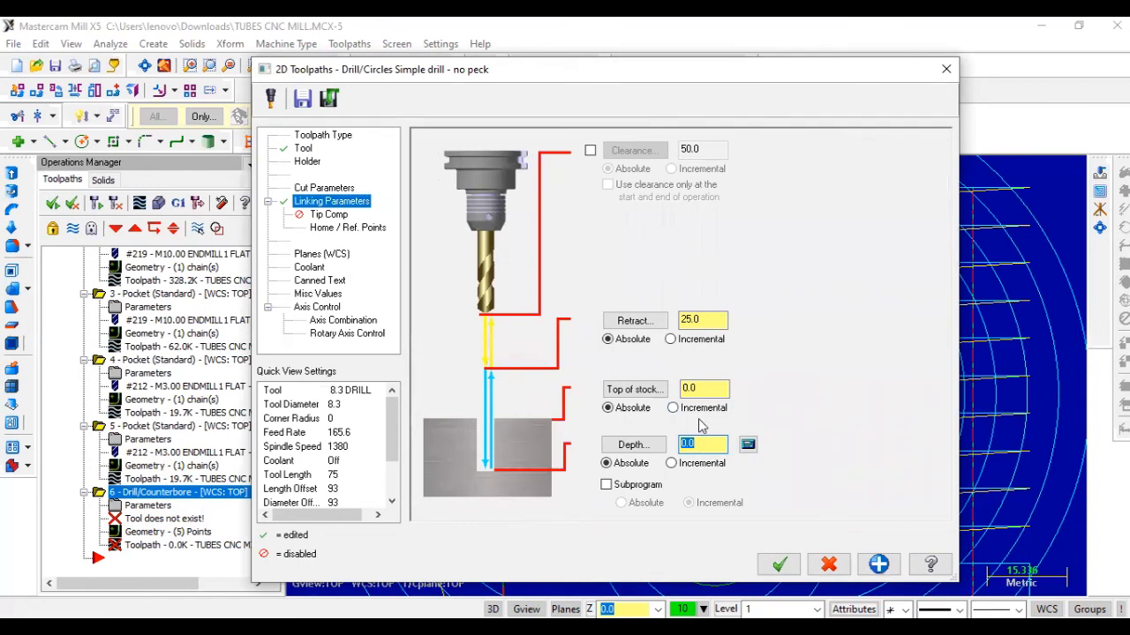
pyautogui.write('-27')
pyautogui.click(764, 565)
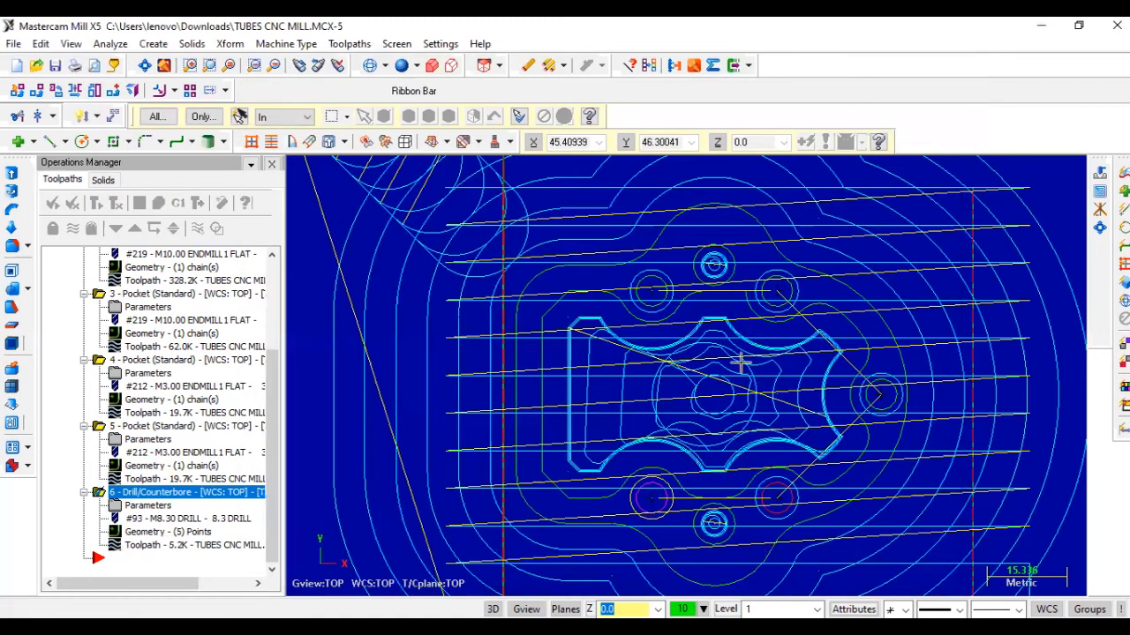
# Step: Select all the machining operations and open the Verify simulation for them
pyautogui.scroll(2, 753, 379)
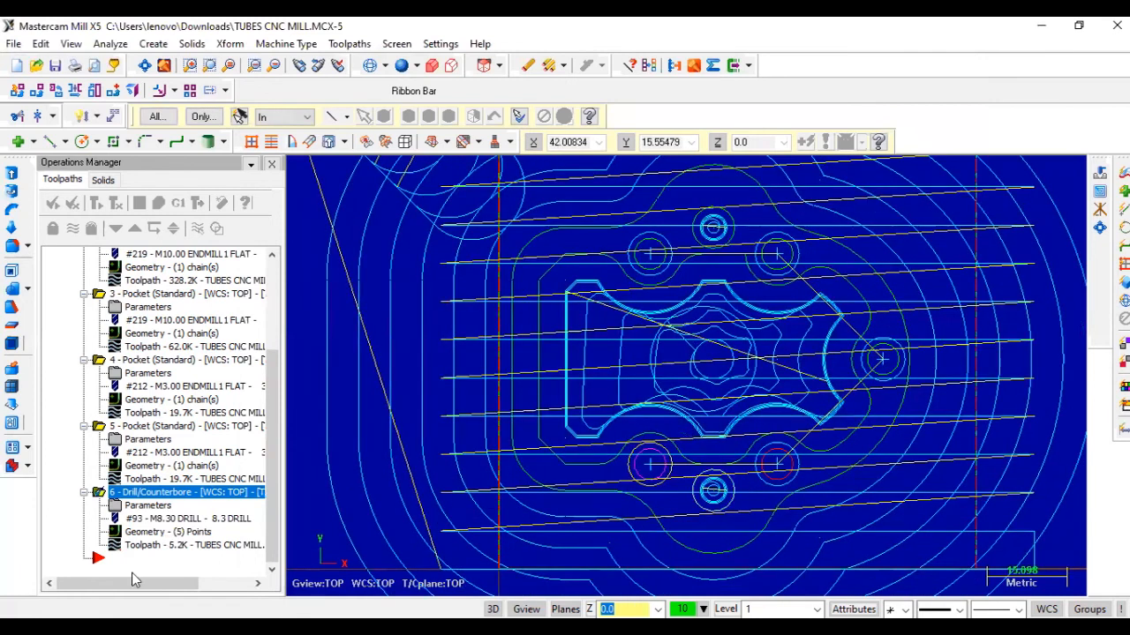
pyautogui.moveTo(273, 450); pyautogui.dragTo(308, 337)
pyautogui.scroll(-2, 309, 333)
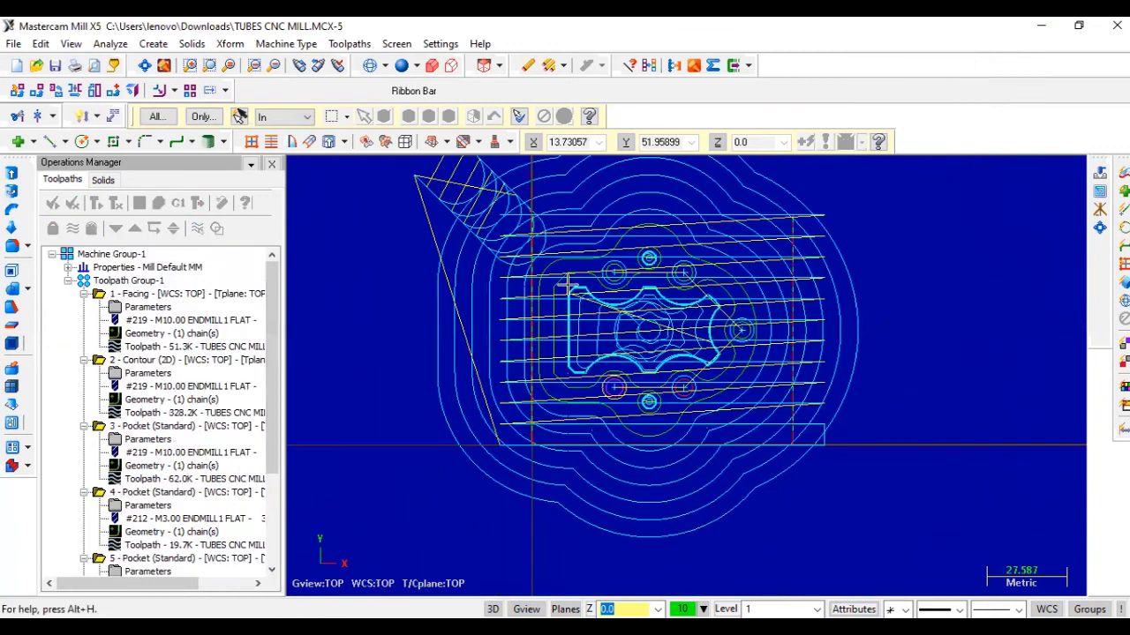
pyautogui.scroll(-1, 432, 264)
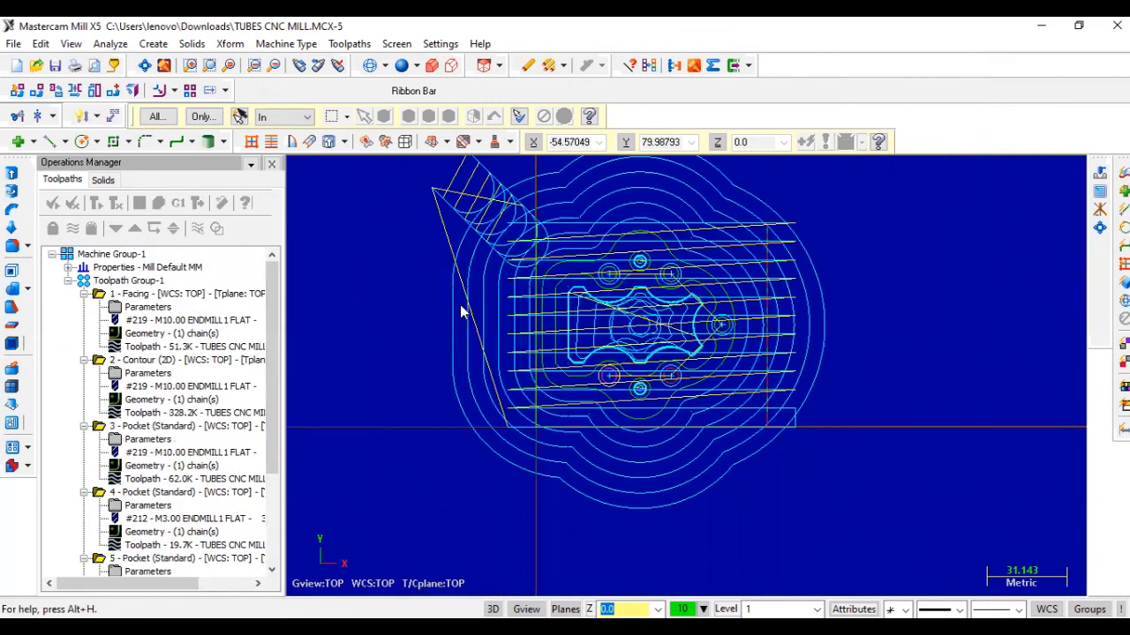
pyautogui.rightClick(462, 309)
pyautogui.click(461, 306)
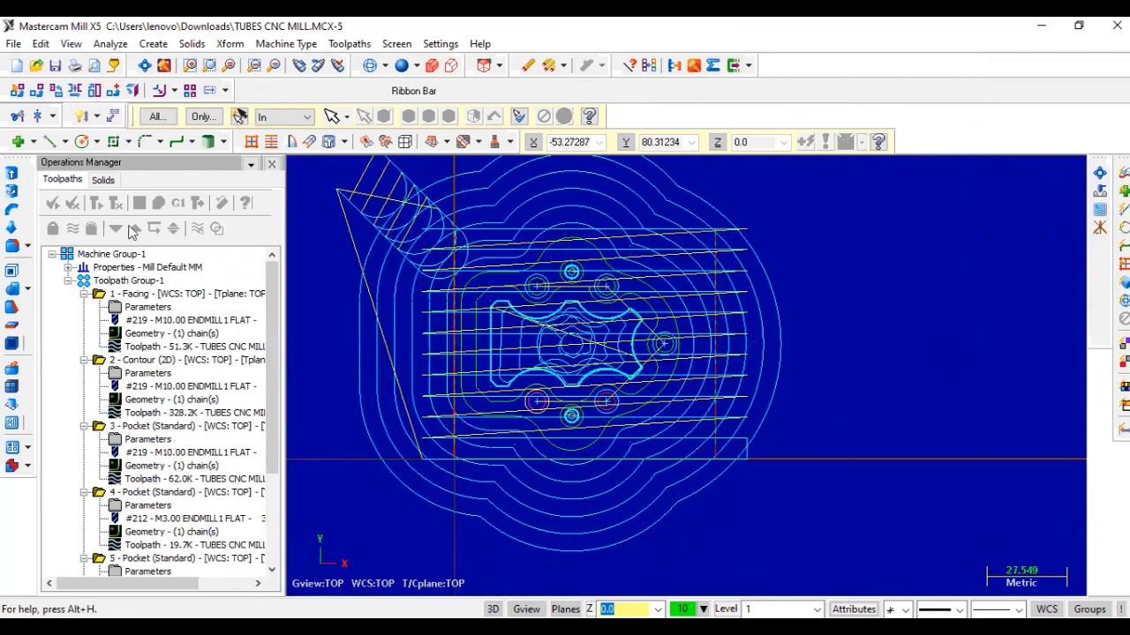
pyautogui.click(88, 297)
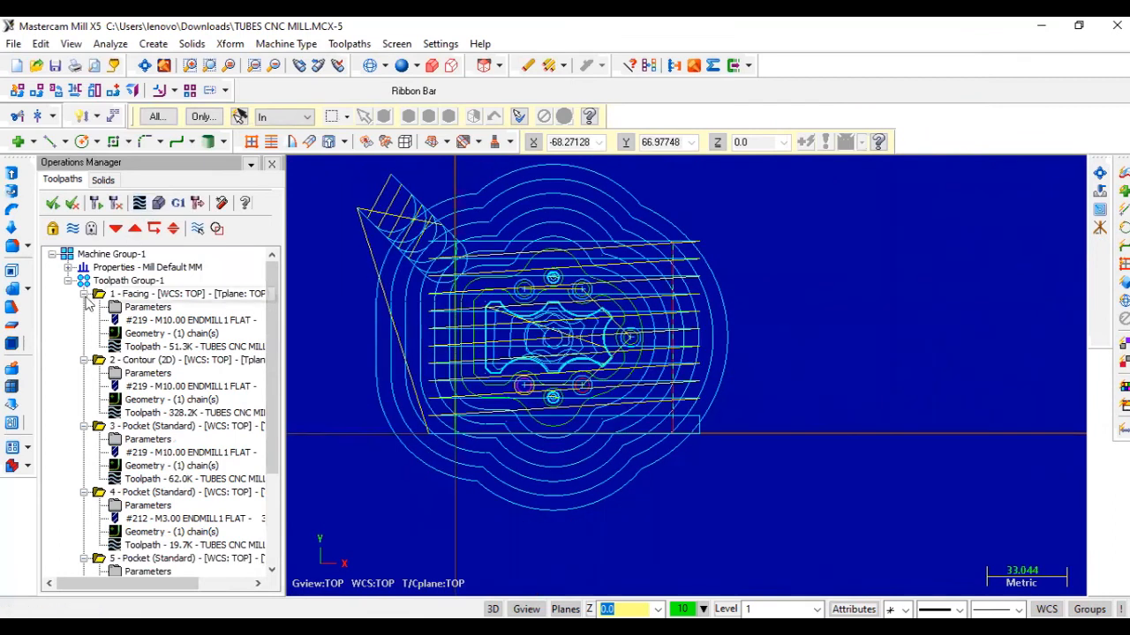
pyautogui.click(99, 298)
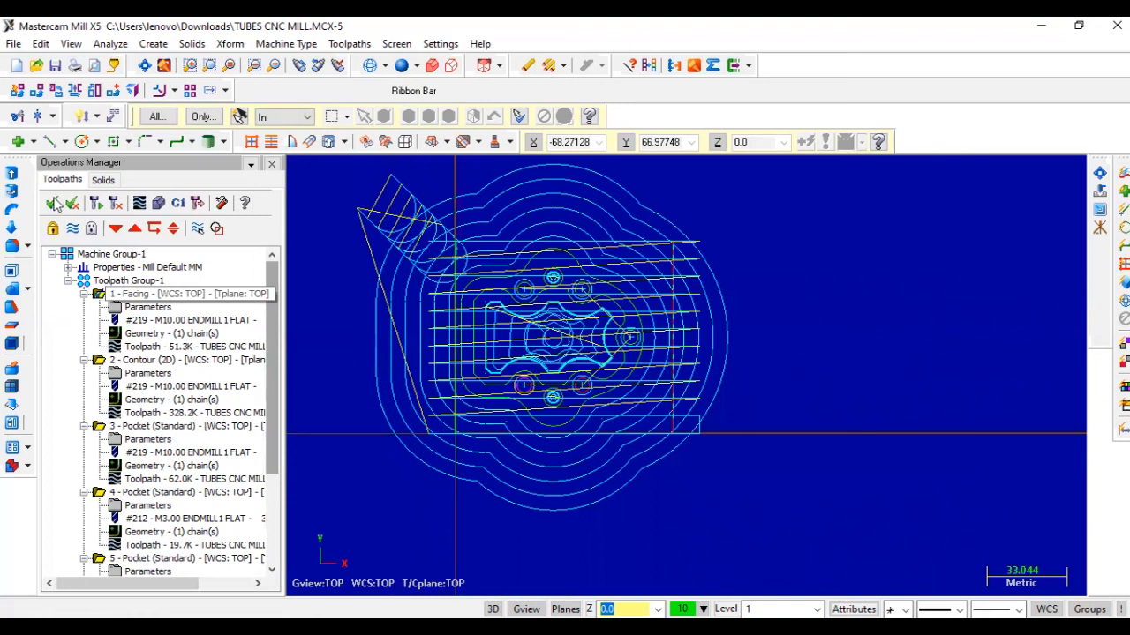
pyautogui.click(159, 204)
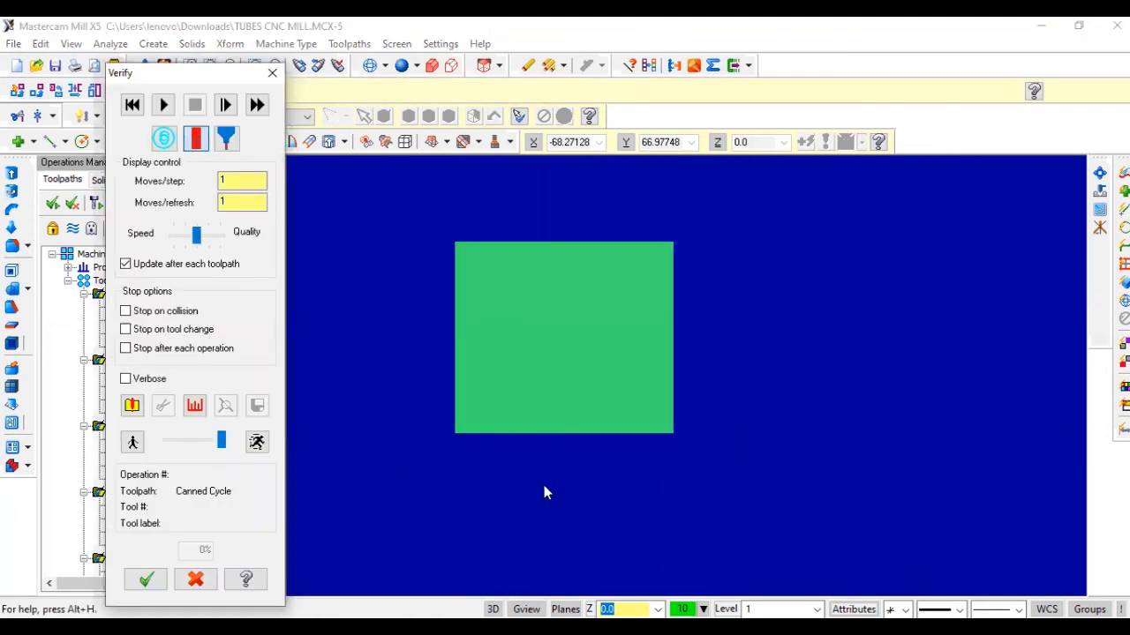
# Step: Run the complete machining simulation in an isometric view and inspect the machined part from the top
pyautogui.moveTo(559, 471); pyautogui.dragTo(584, 427, button='middle')
pyautogui.scroll(1, 596, 502)
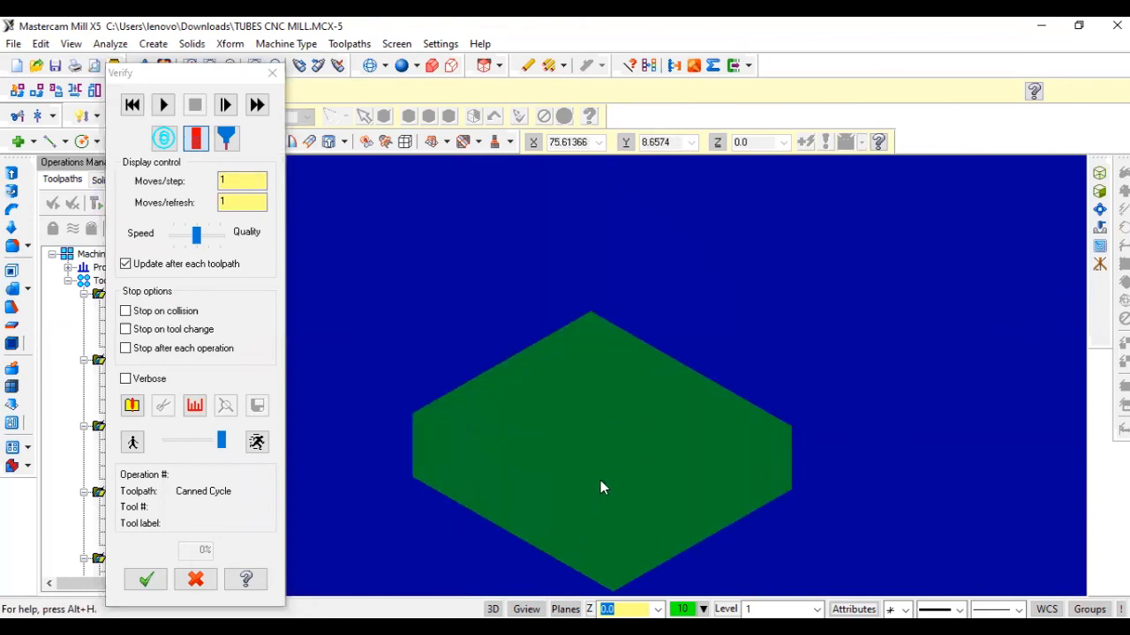
pyautogui.scroll(1, 608, 350)
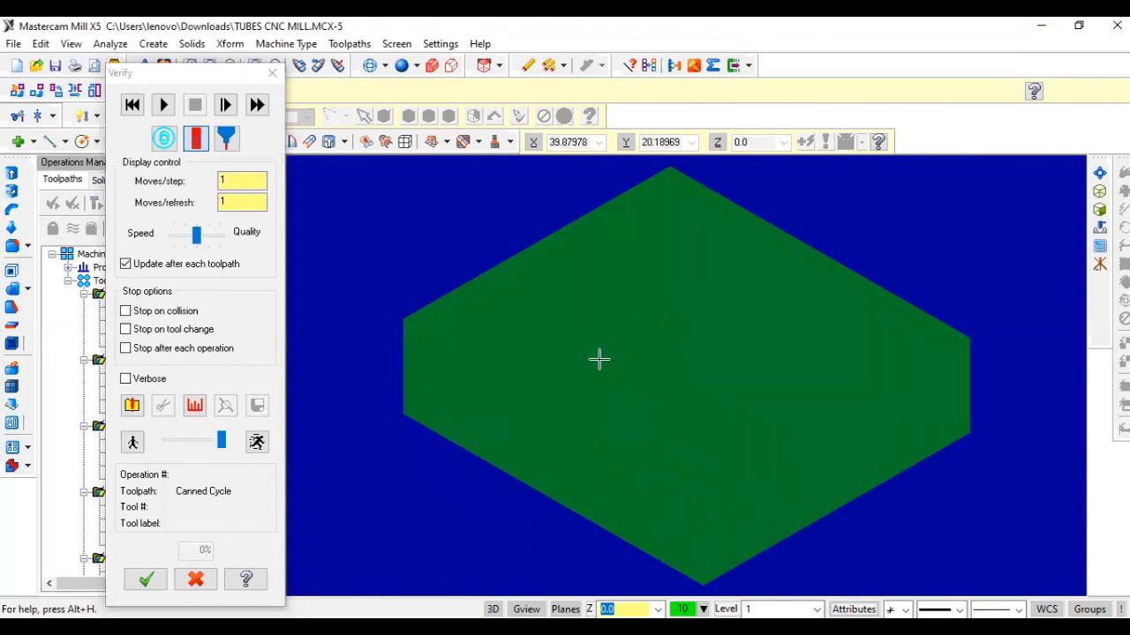
pyautogui.scroll(-1, 600, 359)
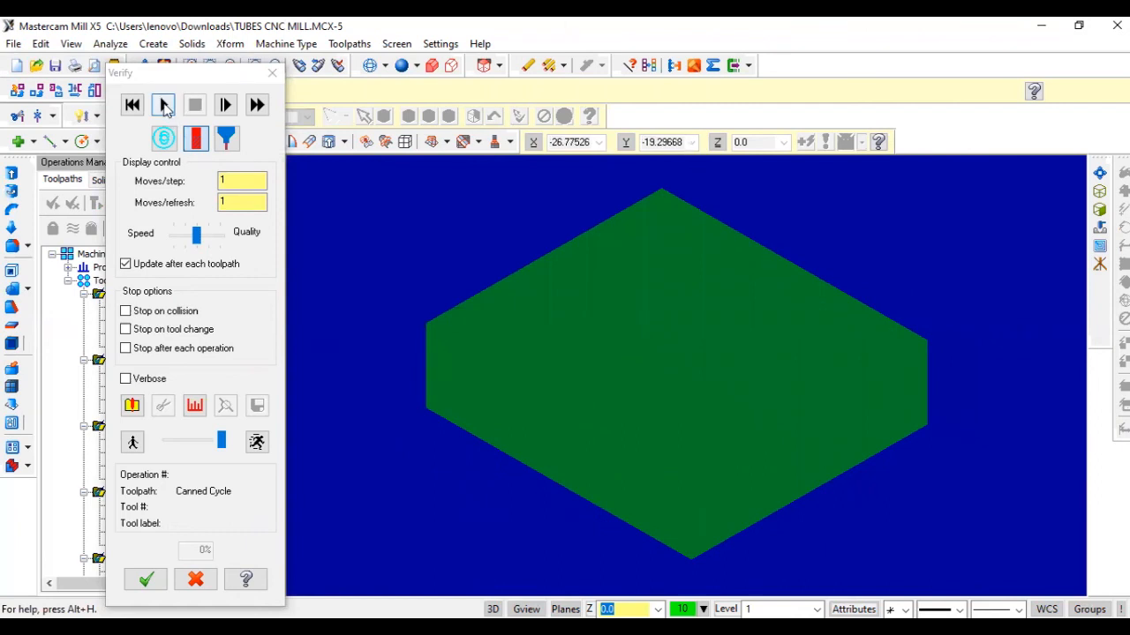
pyautogui.click(164, 105)
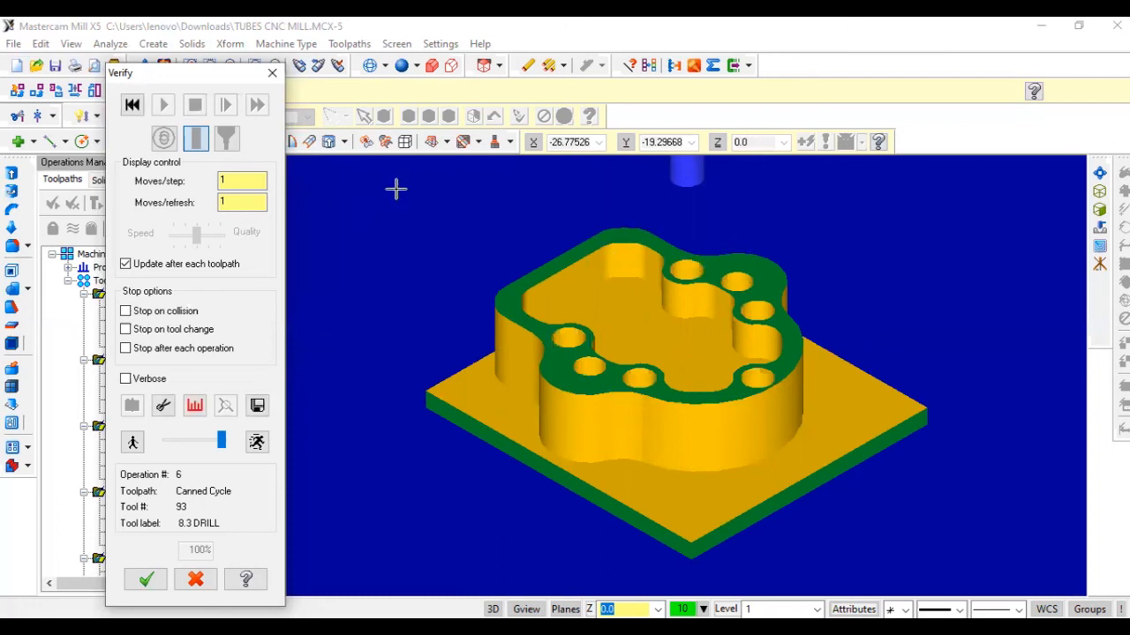
pyautogui.rightClick(607, 386)
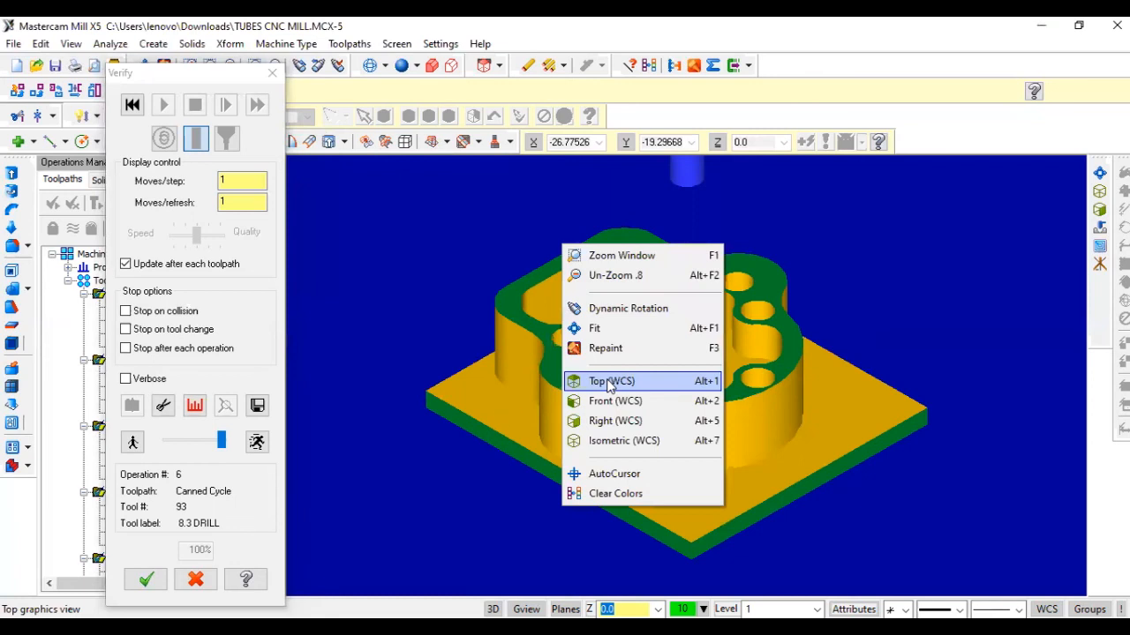
pyautogui.click(609, 382)
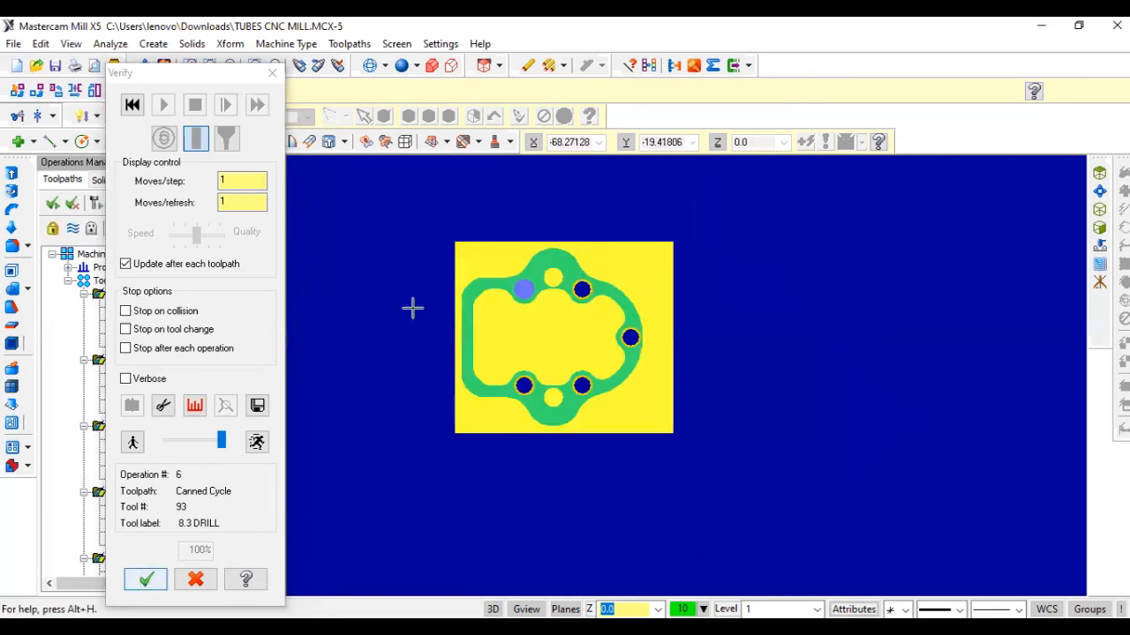
# Step: Close the Verify simulation and post the selected facing operation, choosing not to cancel the post processing
pyautogui.press('Return')
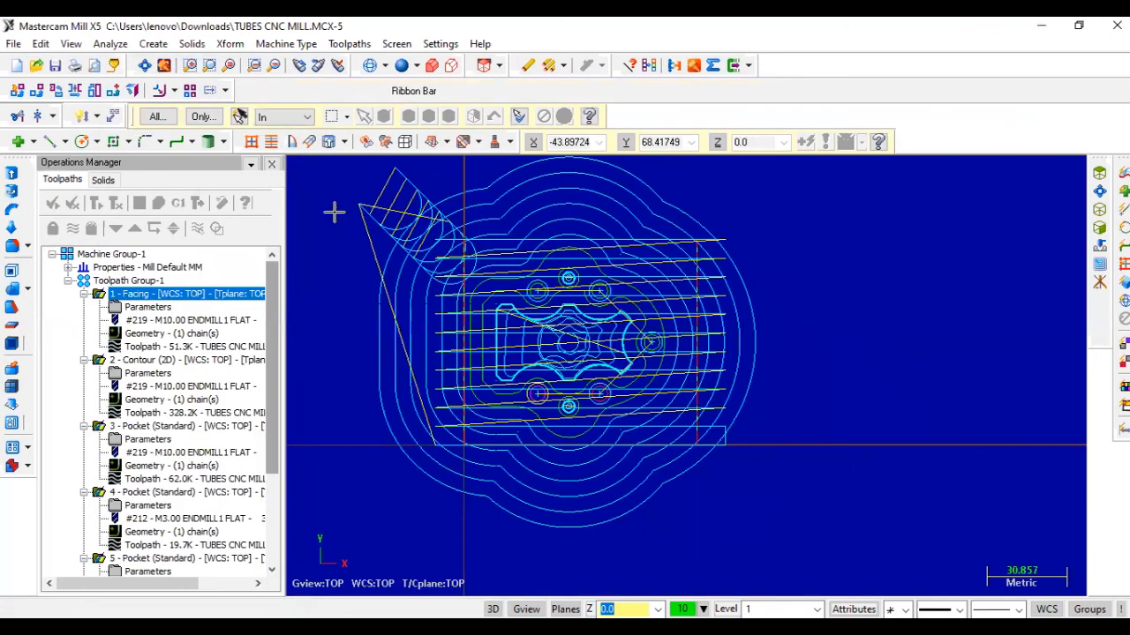
pyautogui.scroll(1, 334, 212)
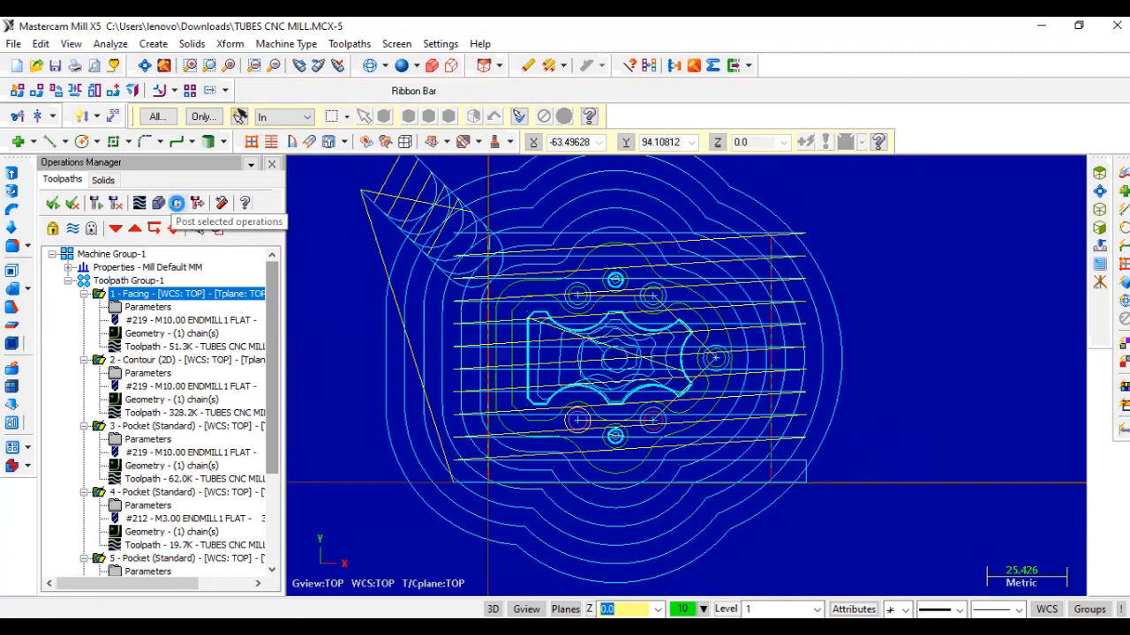
pyautogui.click(178, 206)
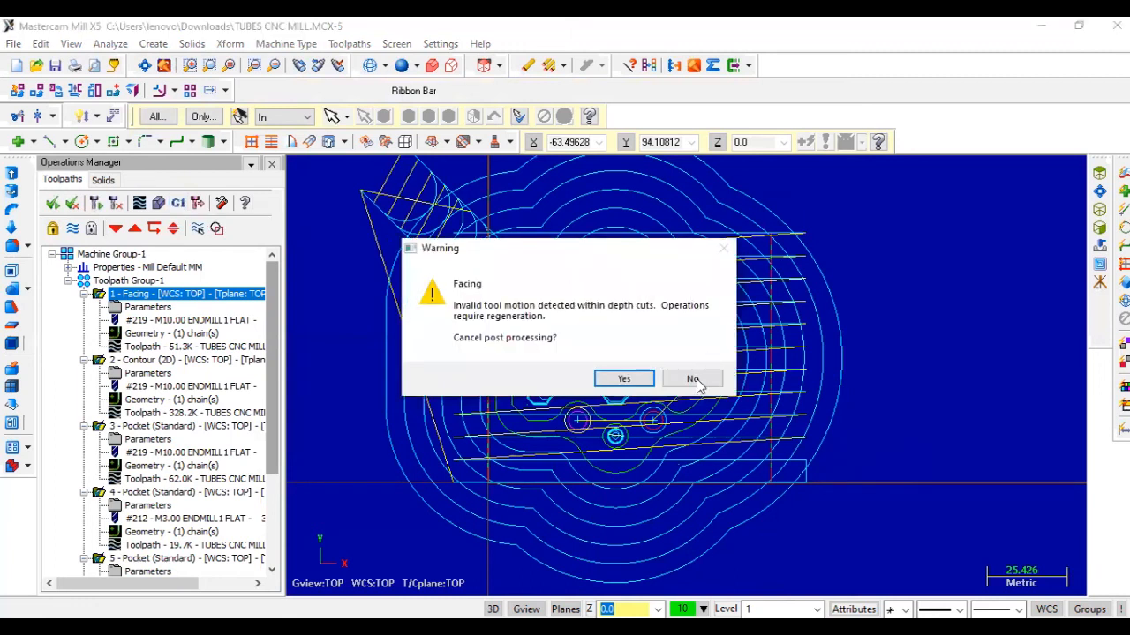
pyautogui.press('Tab')
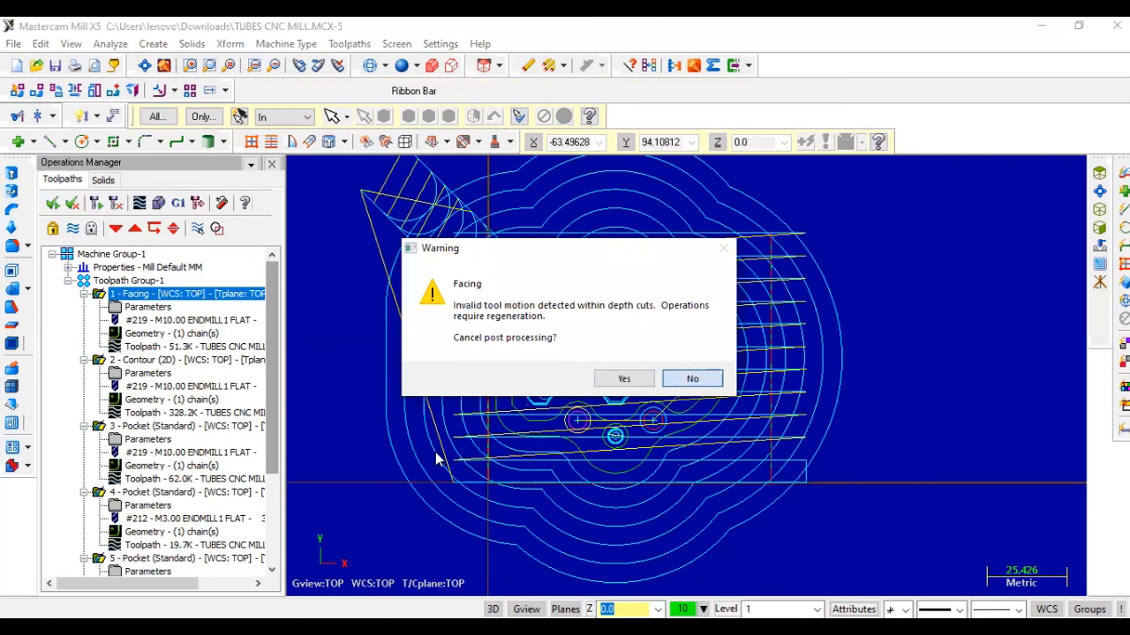
pyautogui.press('Return')
pyautogui.click(91, 279)
pyautogui.click(145, 461)
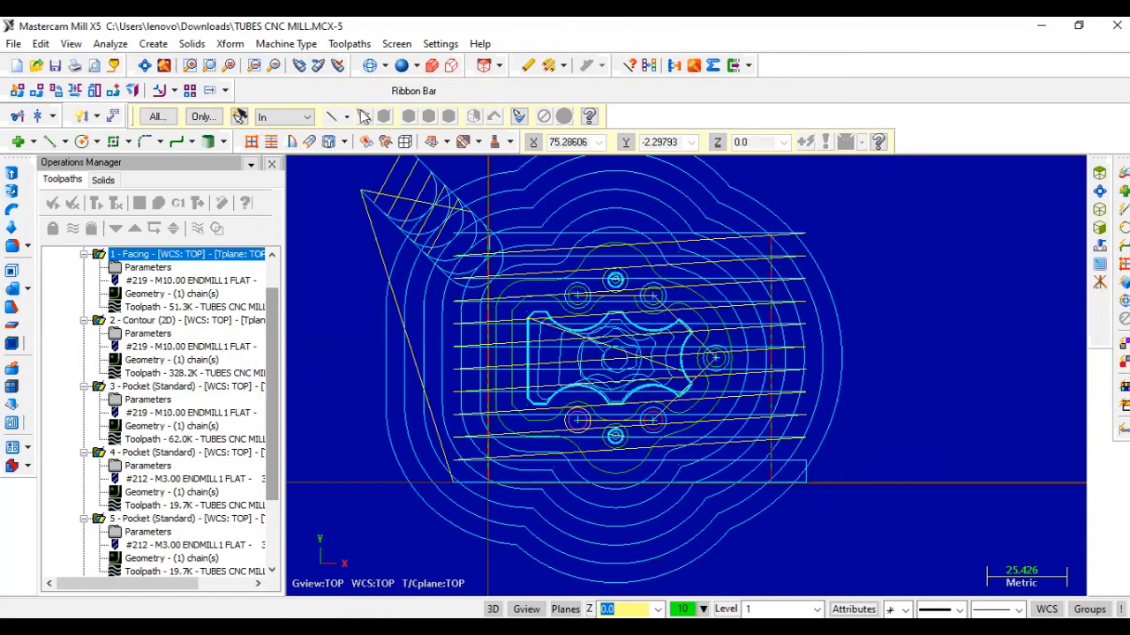
pyautogui.scroll(-1, 411, 223)
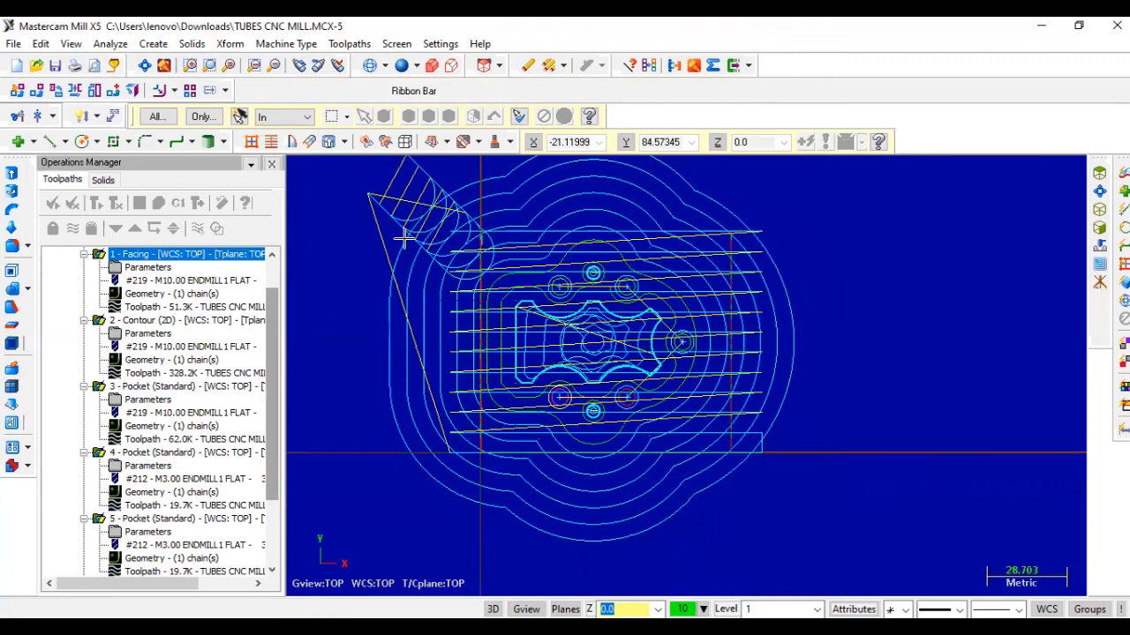
pyautogui.scroll(-1, 404, 238)
pyautogui.rightClick(404, 238)
pyautogui.click(468, 324)
pyautogui.scroll(-5, 538, 340)
pyautogui.scroll(3, 637, 185)
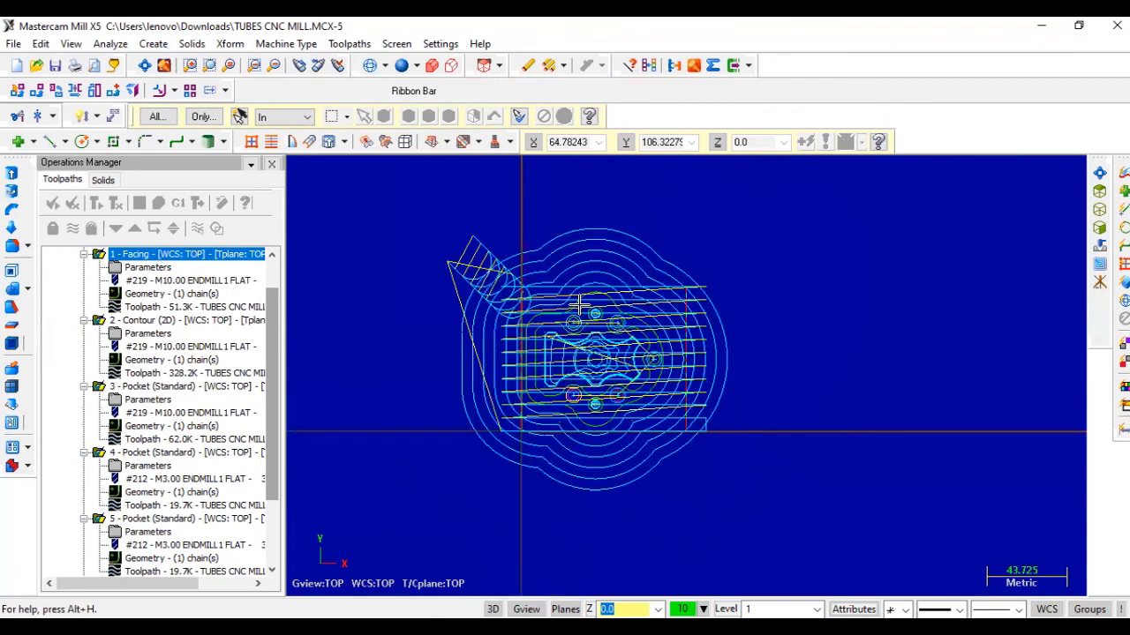
pyautogui.scroll(4, 579, 304)
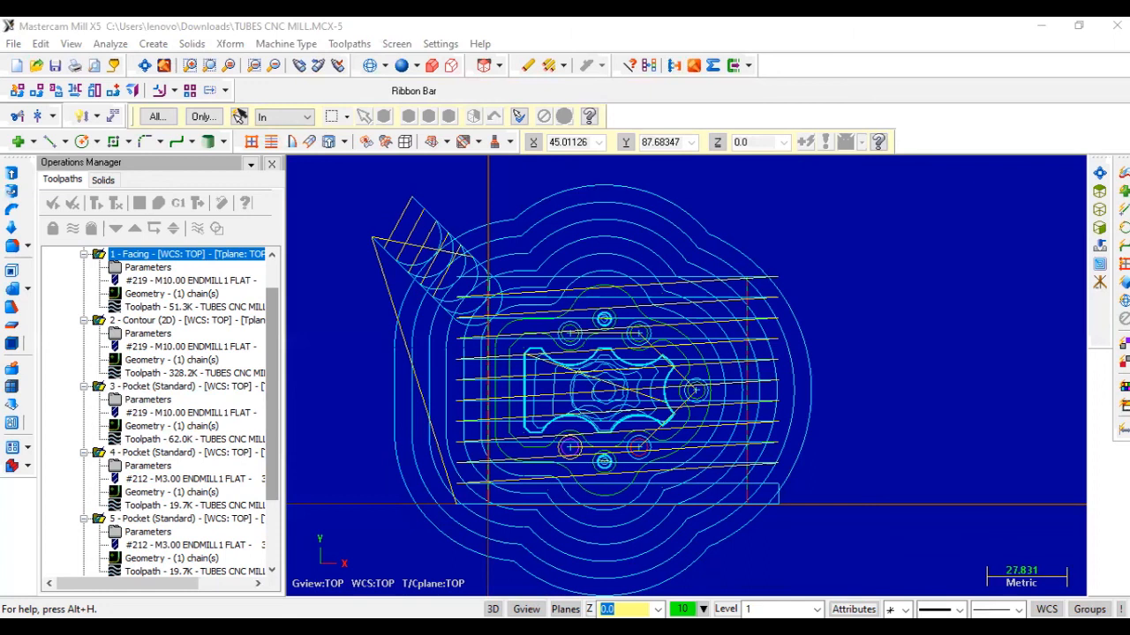
pyautogui.click(219, 183)
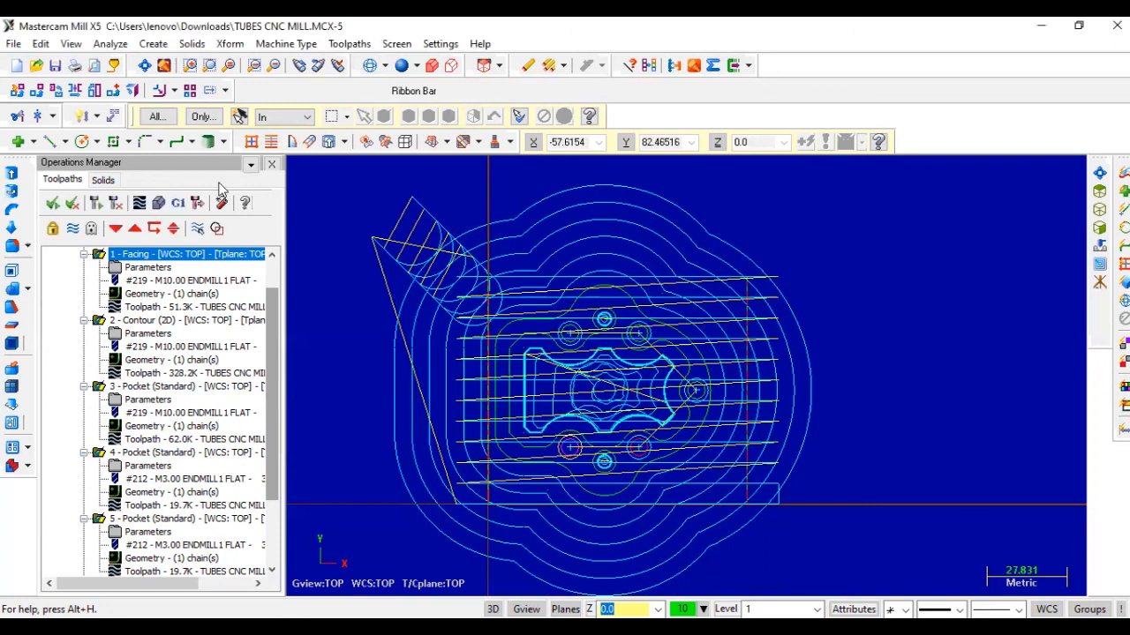